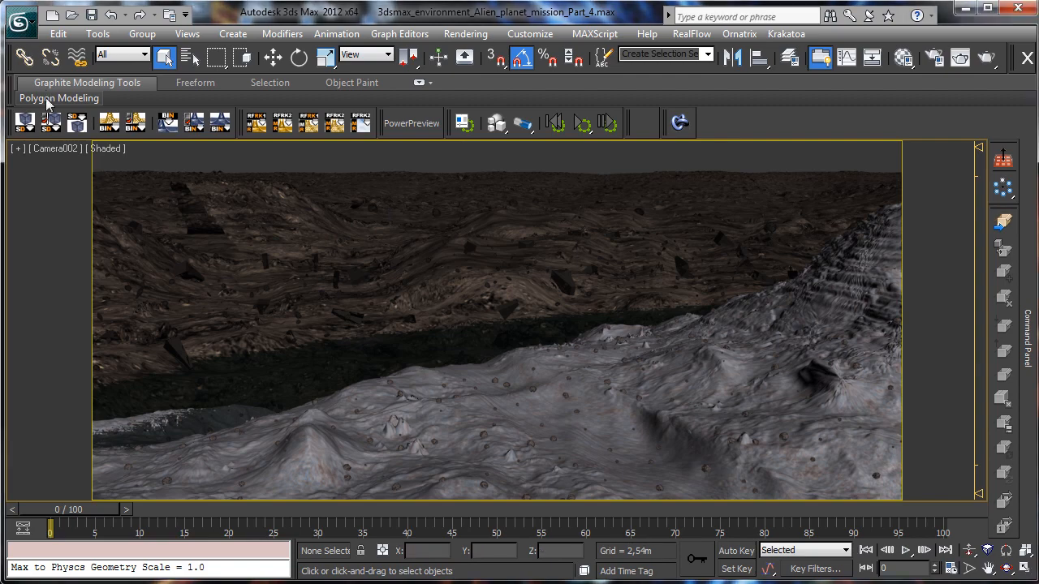
Save the scene as 3dsmax_environment_Alien_planet_mission_Part_5 in the folder for part 5.
key("Escape")
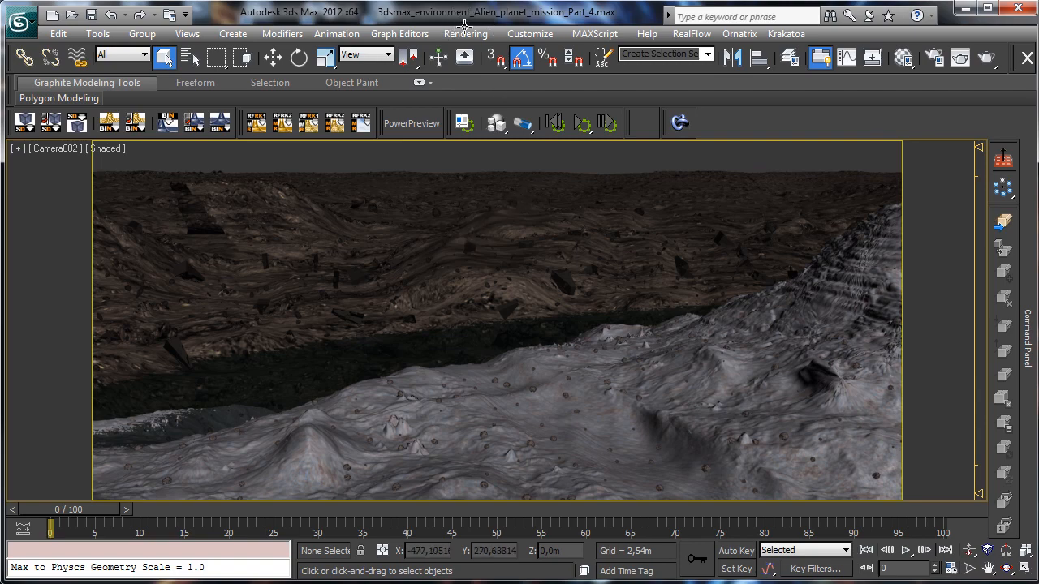
key("ctrl+shift+s")
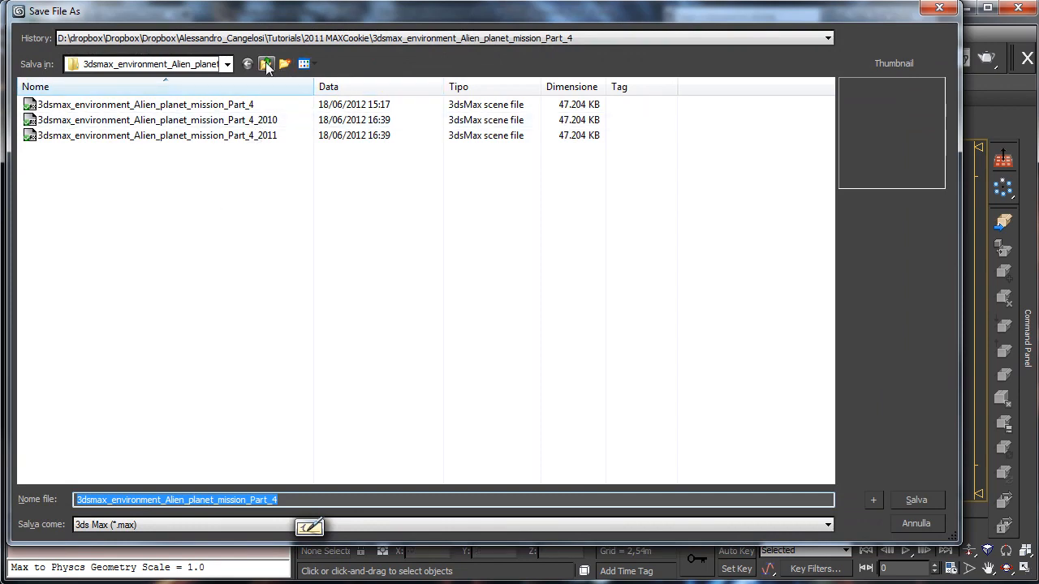
left_click(265, 64)
double_click(241, 176)
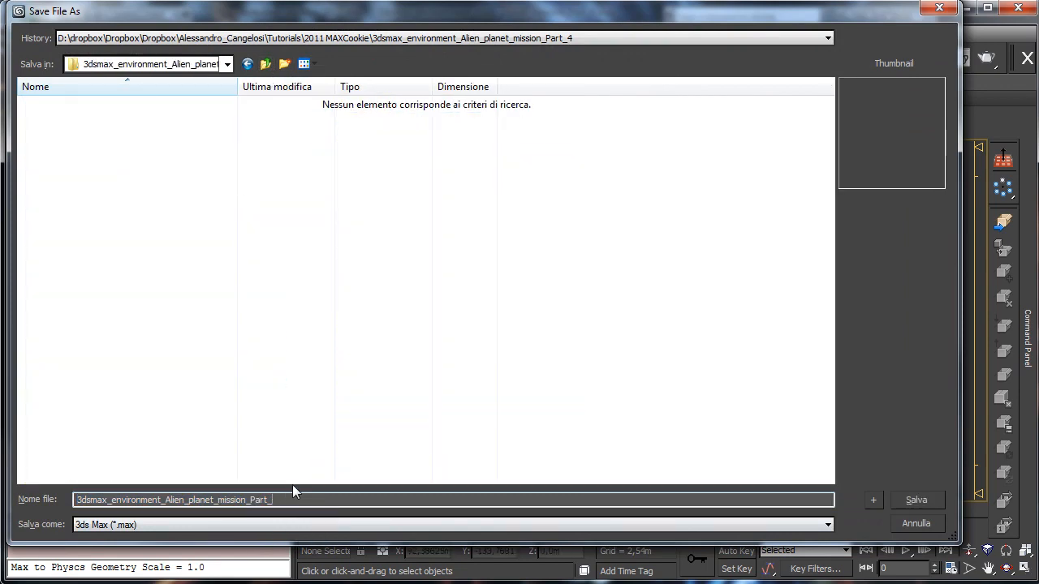
key("Return")
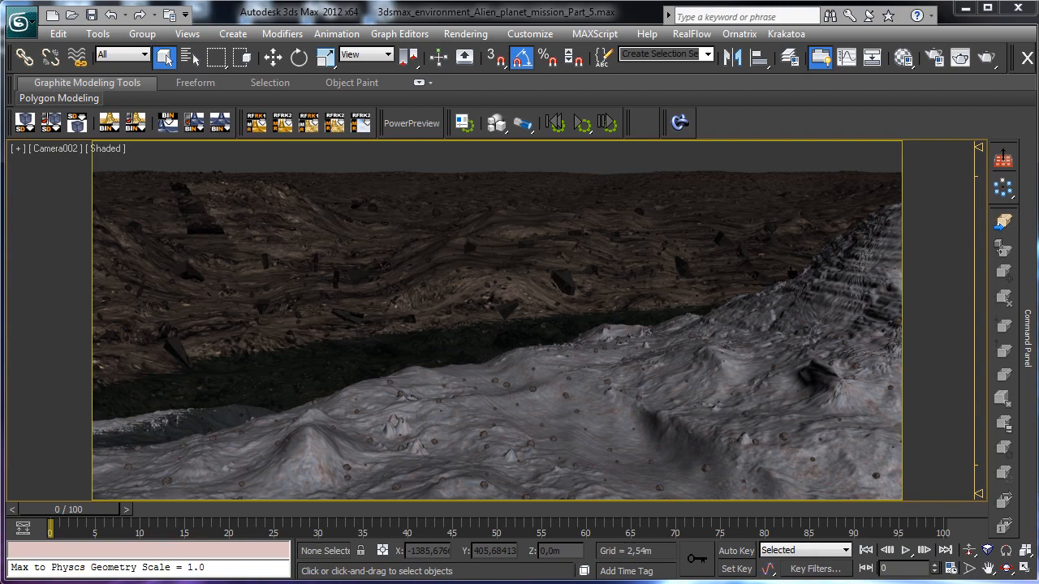
Bring up the Terragen 2 window and maximize it, and return to the 3ds Max scene.
left_click_drag(1, 180, 661, 20)
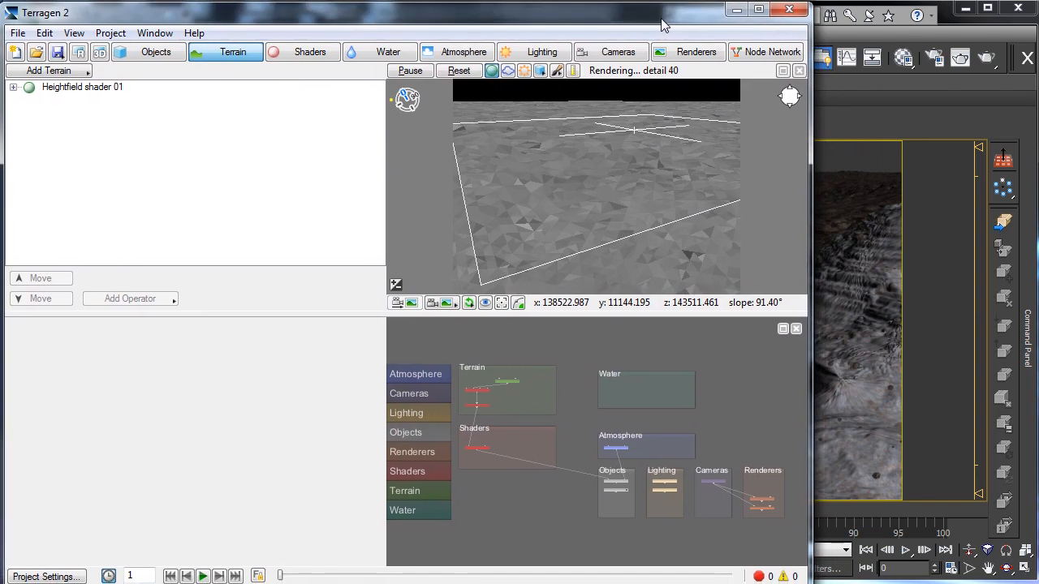
double_click(662, 20)
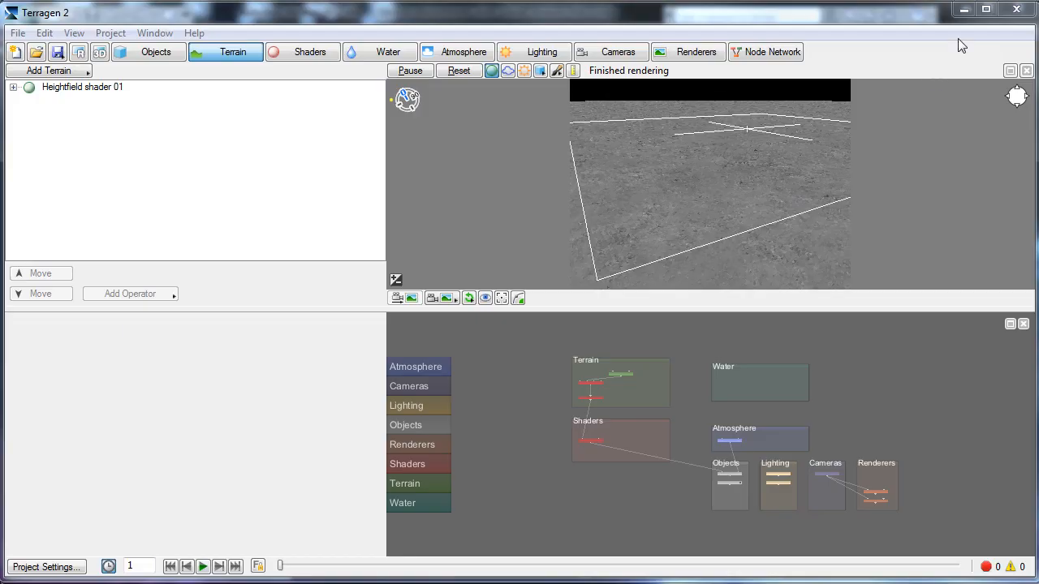
left_click(964, 9)
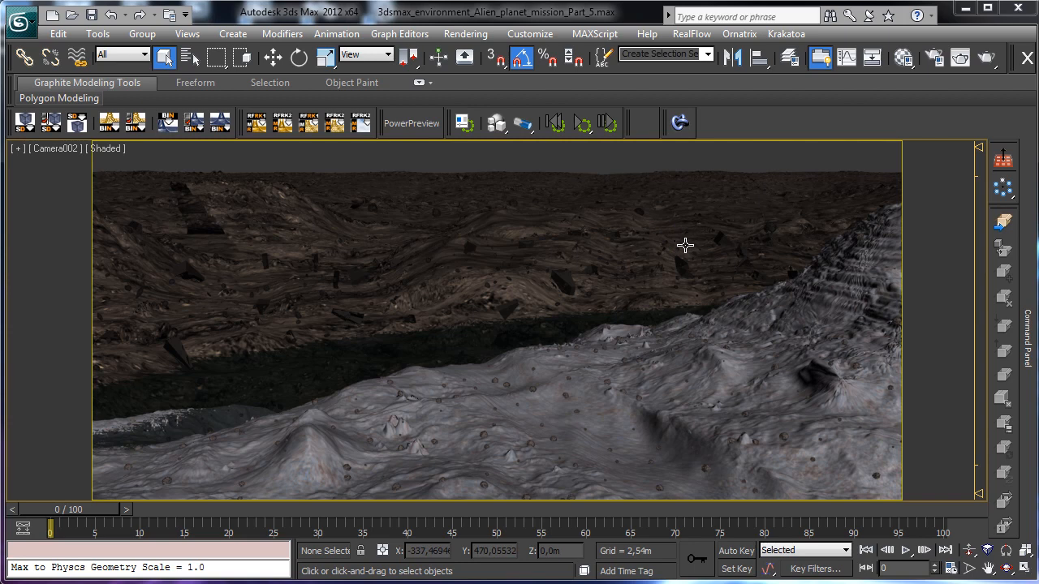
Show the four-viewport layout and set the Top viewport's display to Bounding Box.
left_click(1023, 571)
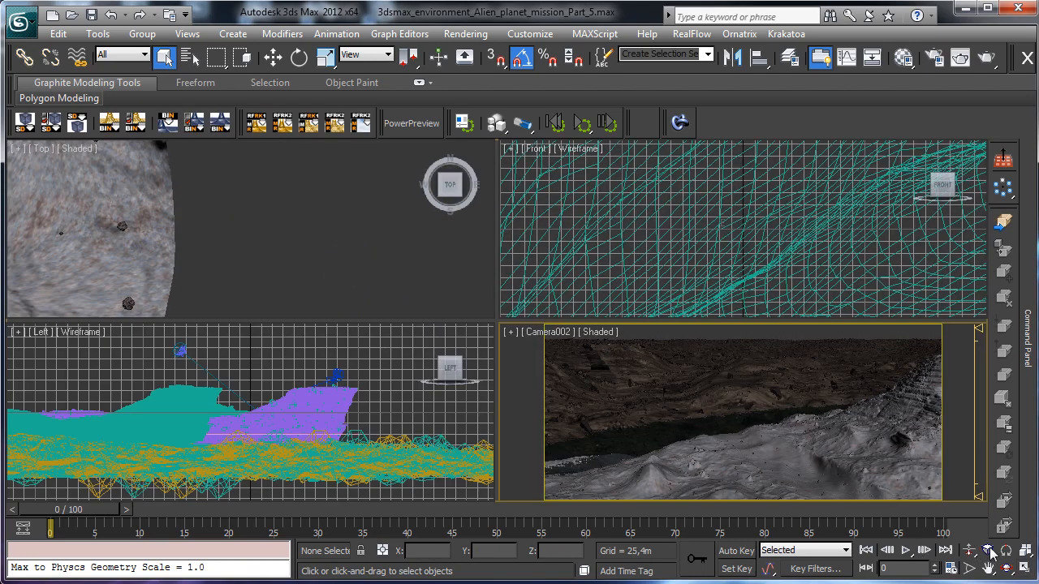
left_click(325, 228)
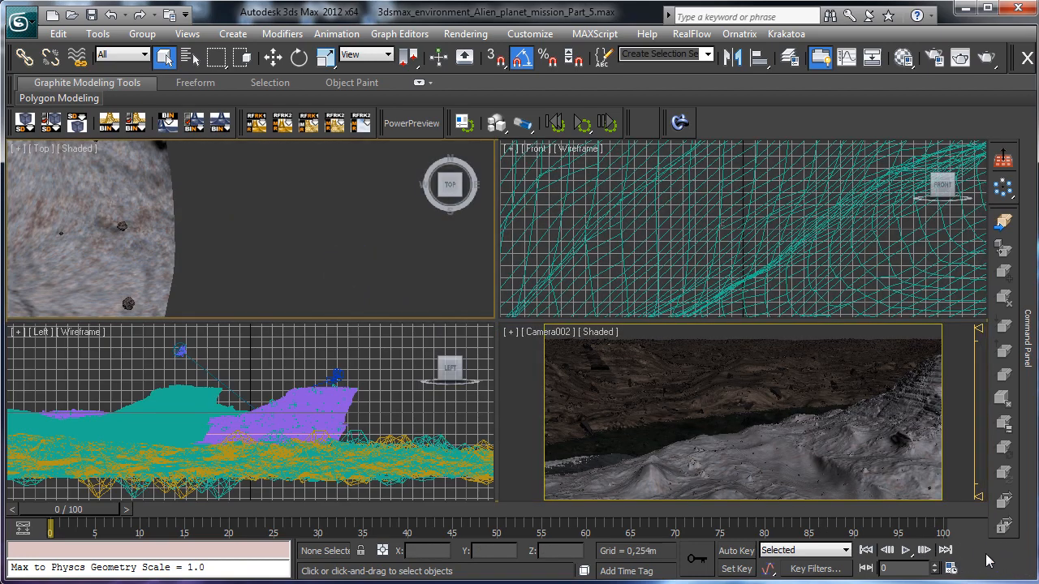
left_click(77, 150)
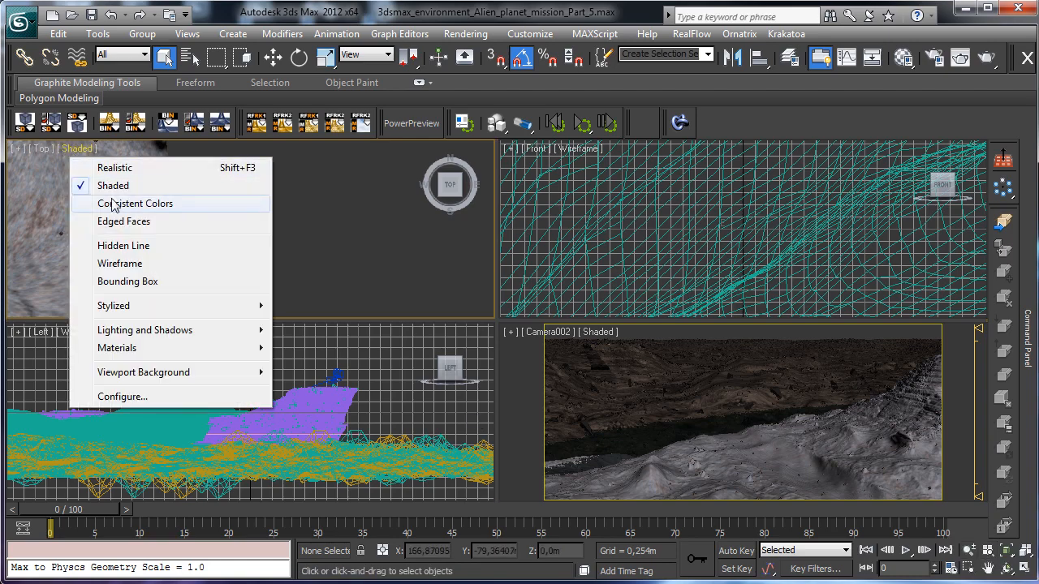
left_click(175, 144)
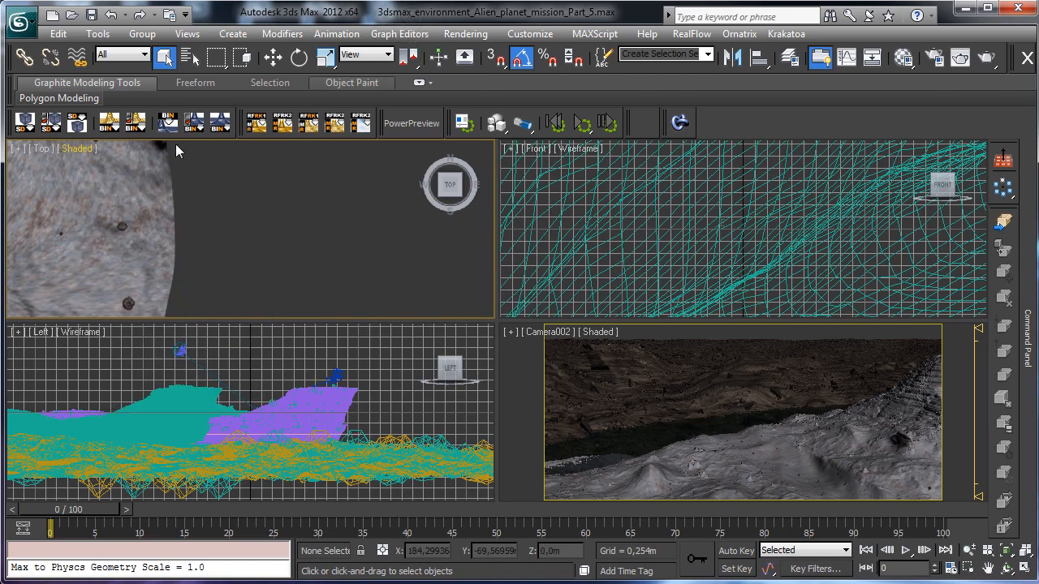
left_click(77, 149)
left_click(155, 283)
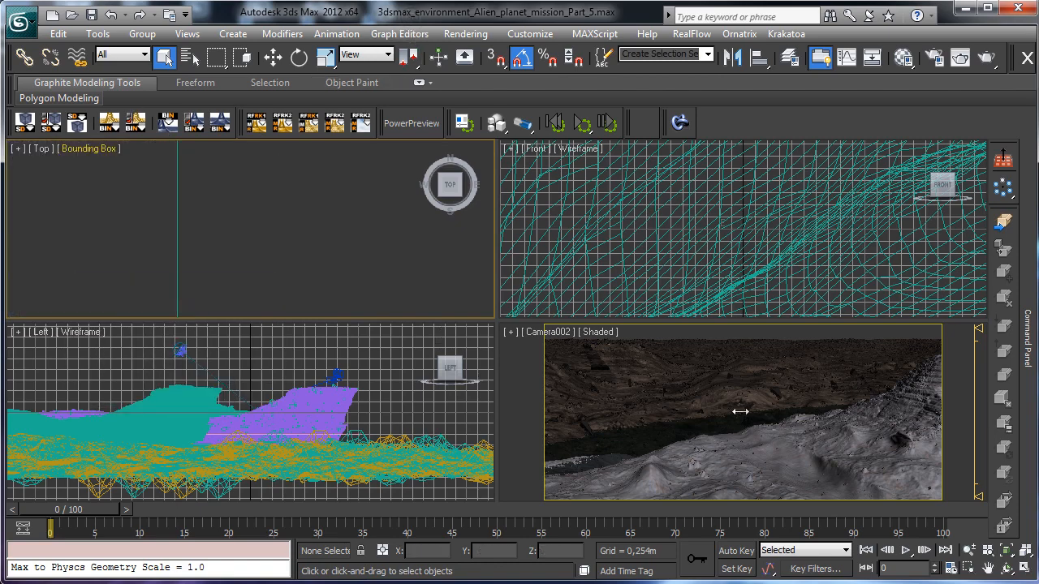
Zoom the Top viewport to examine the layout of terrain pieces and cameras, and make the Camera002 viewport active.
left_click(968, 551)
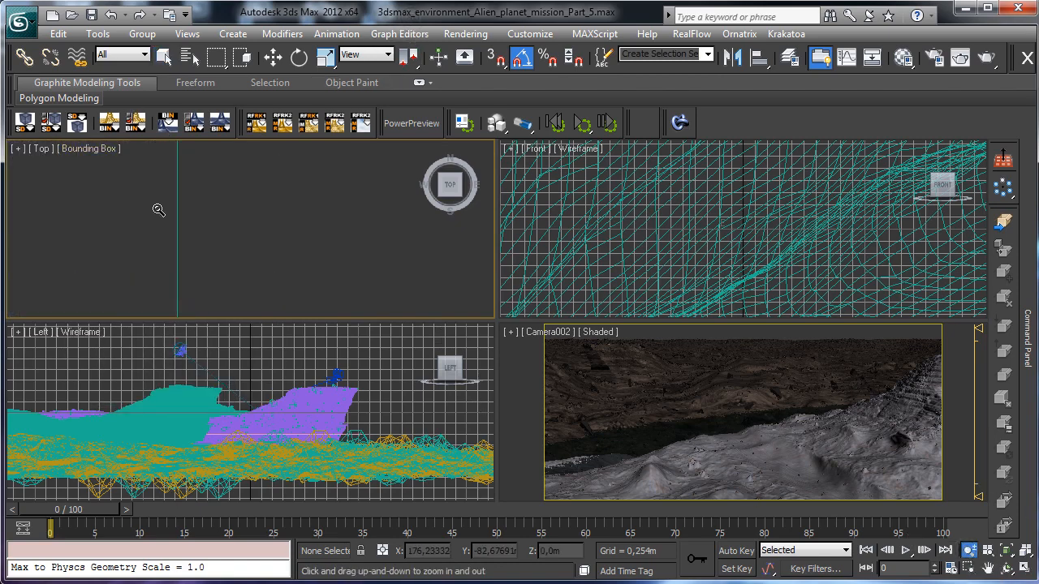
left_click_drag(226, 218, 248, 583)
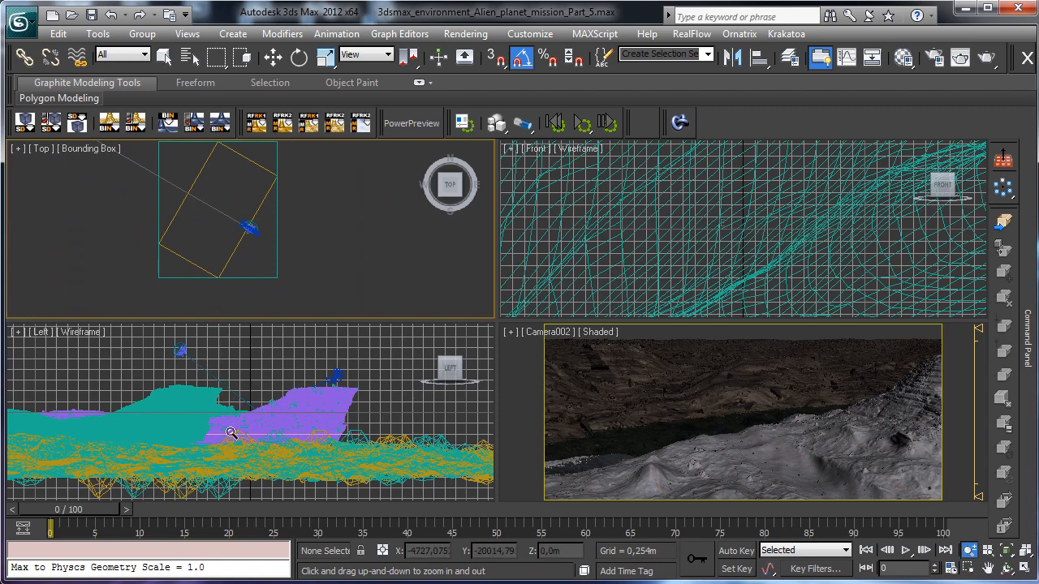
left_click_drag(231, 433, 256, 120)
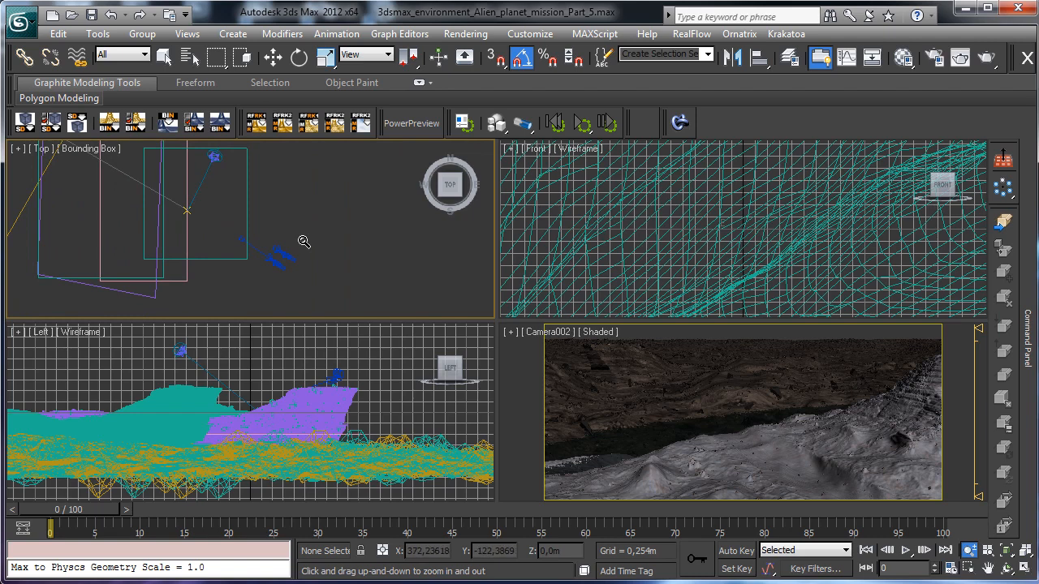
right_click(673, 408)
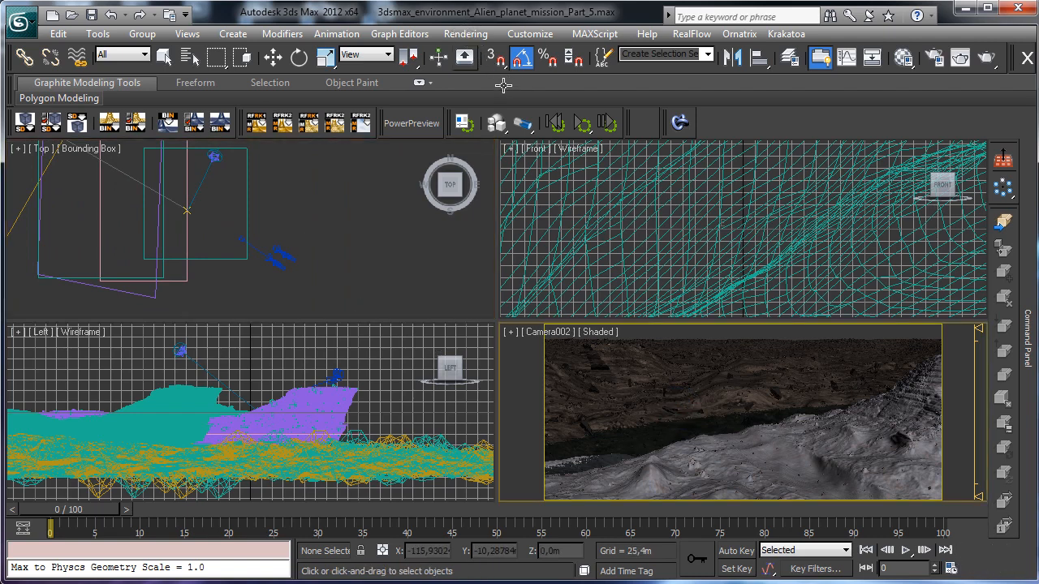
View the rendered image 3dsmax_environment_Alien_planet_mission_Part_4.jpg at the middle of the screen and minimize its window.
left_click(465, 34)
left_click(508, 337)
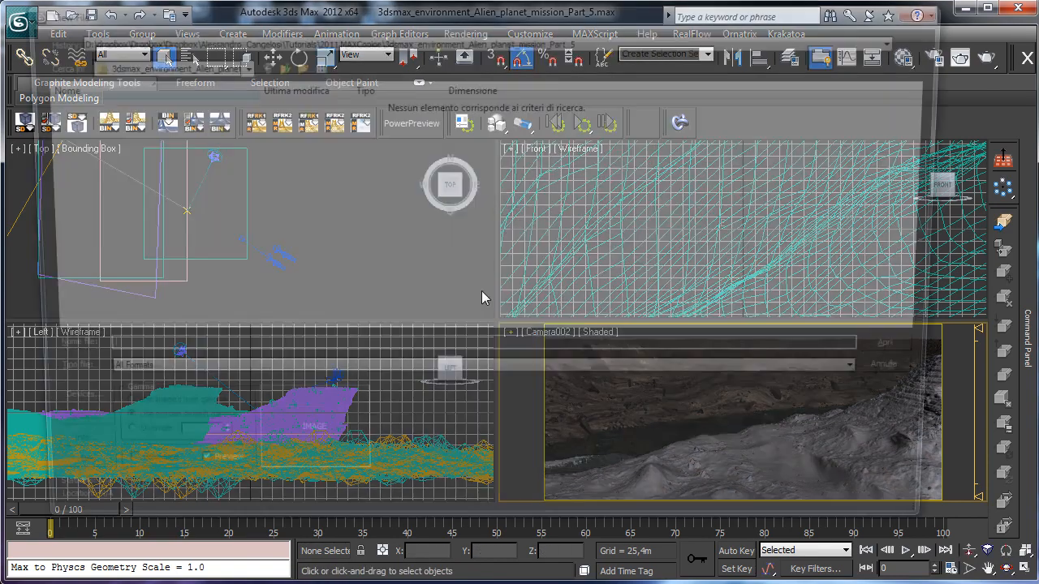
left_click(274, 65)
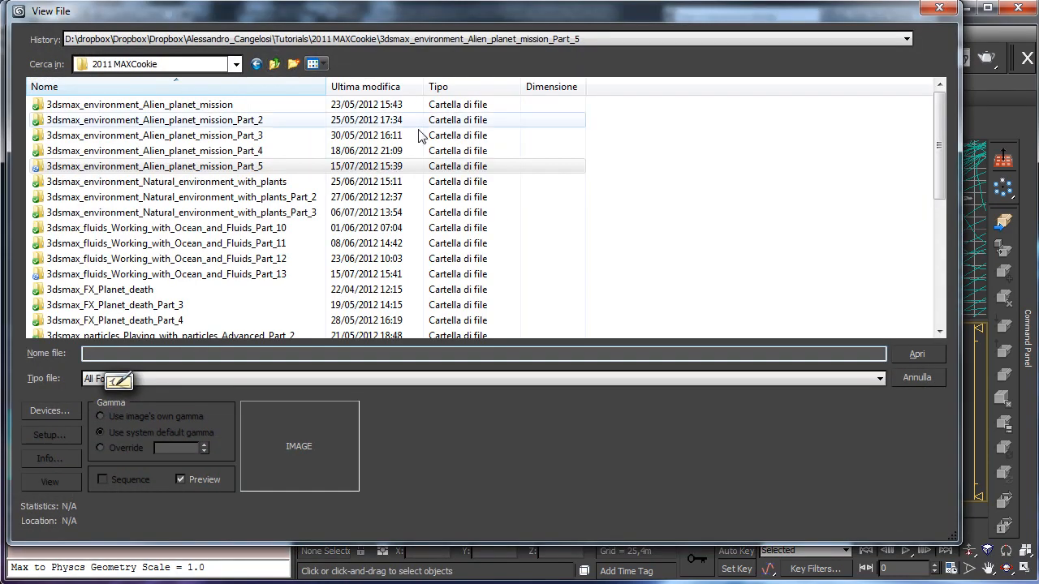
double_click(229, 160)
double_click(226, 109)
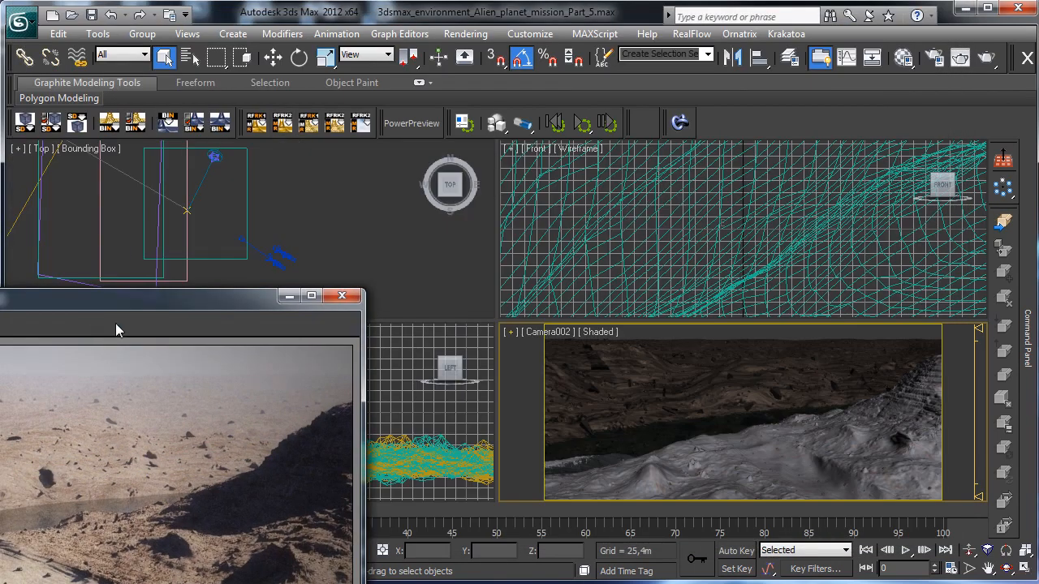
left_click_drag(122, 309, 637, 90)
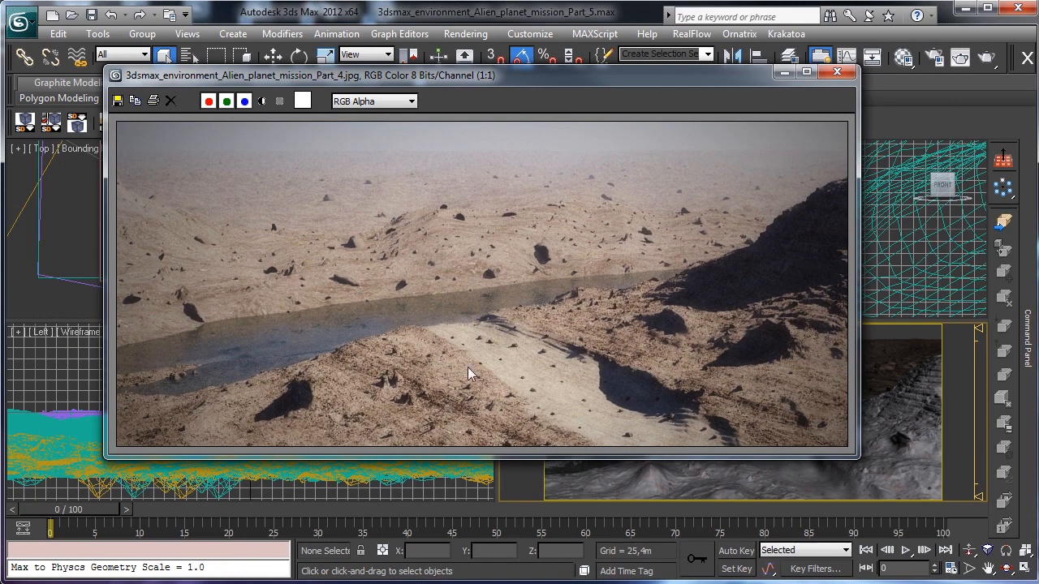
left_click(784, 79)
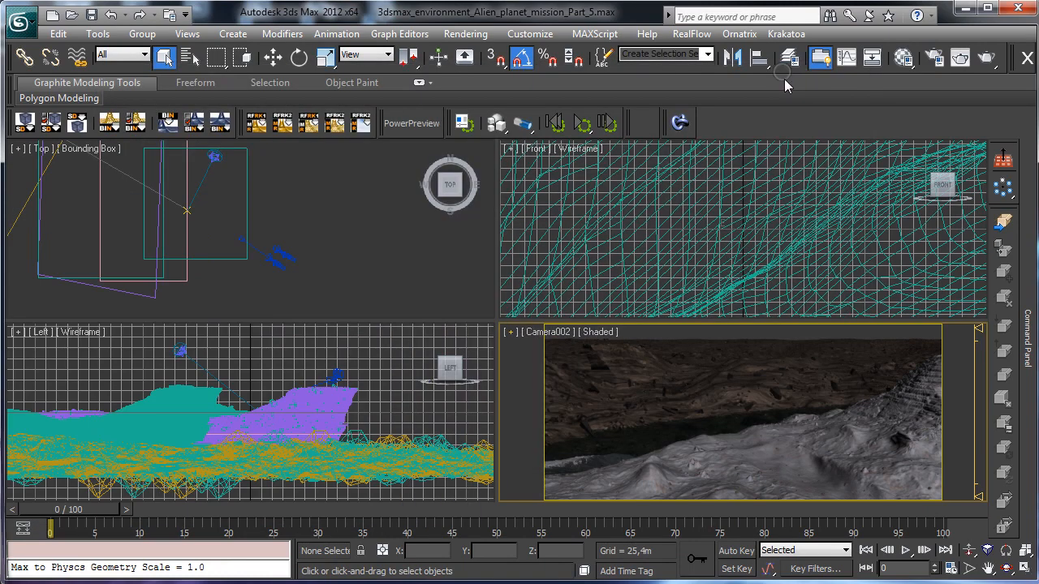
Switch to Terragen 2 and look through its Objects, Terrain, Shaders, Water, Atmosphere, Lighting, Cameras and Renderers layouts.
left_click(965, 9)
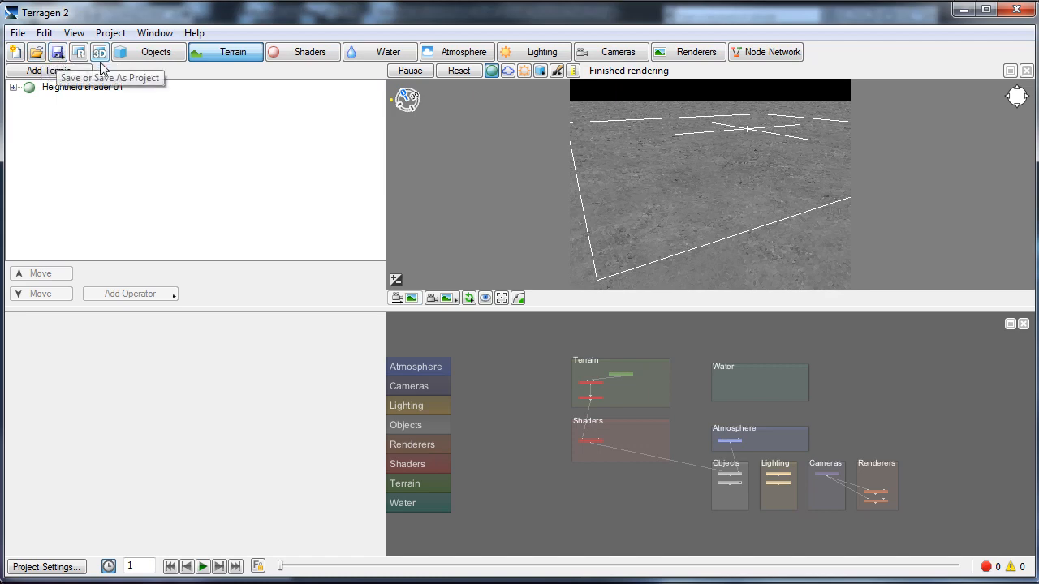
left_click(166, 53)
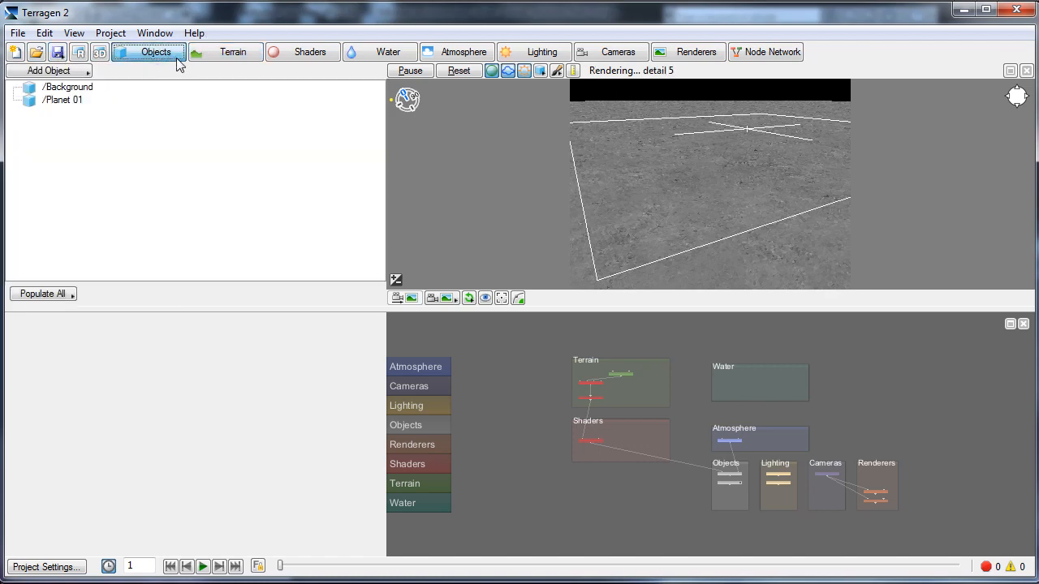
left_click(232, 55)
left_click(328, 56)
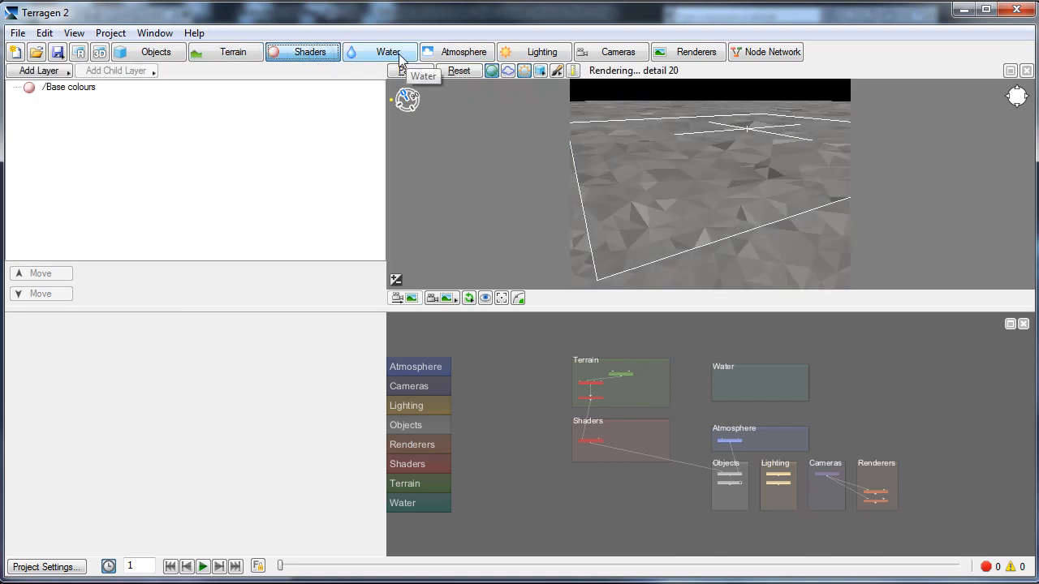
left_click(406, 55)
left_click(465, 55)
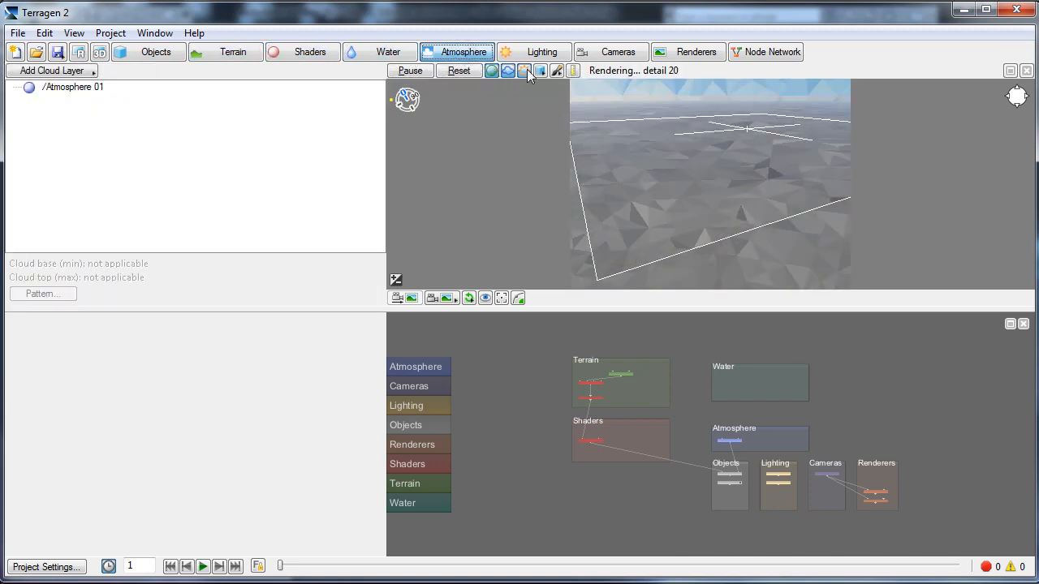
left_click(546, 54)
left_click(623, 52)
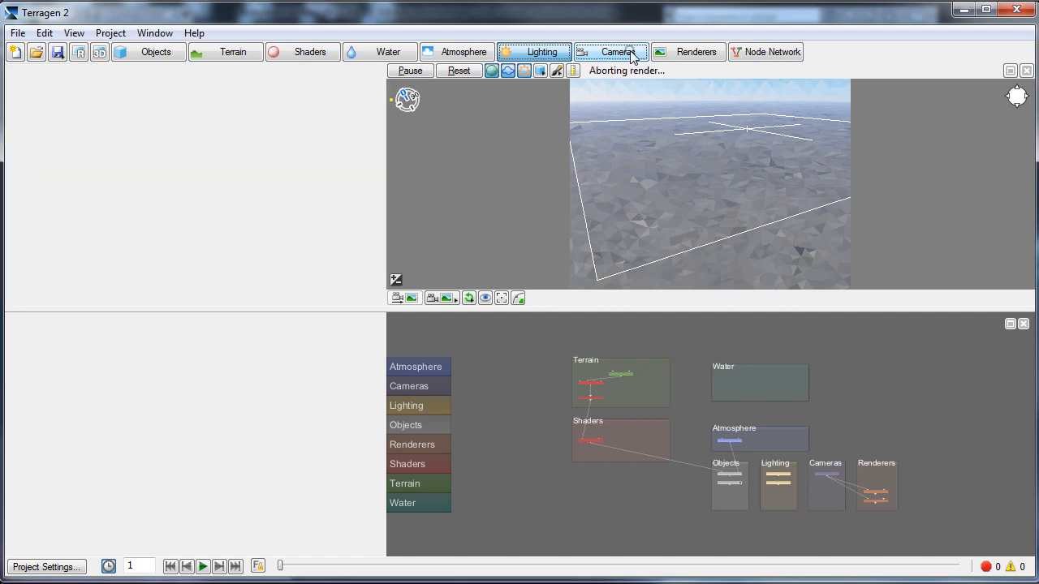
left_click(691, 53)
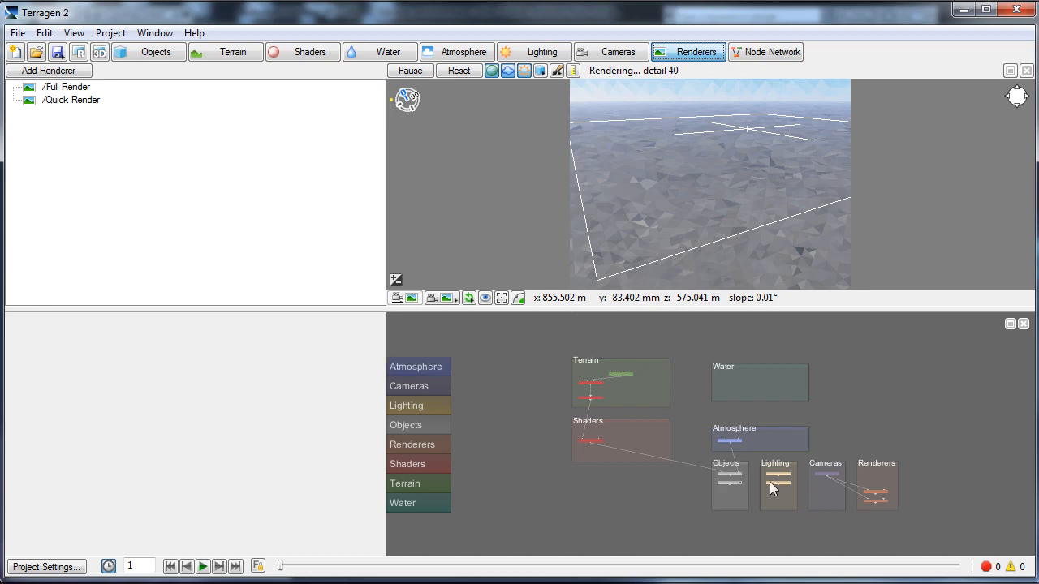
Examine the Atmosphere, Lighting, Objects, Renderers and Shaders groups in the node network.
left_click(419, 366)
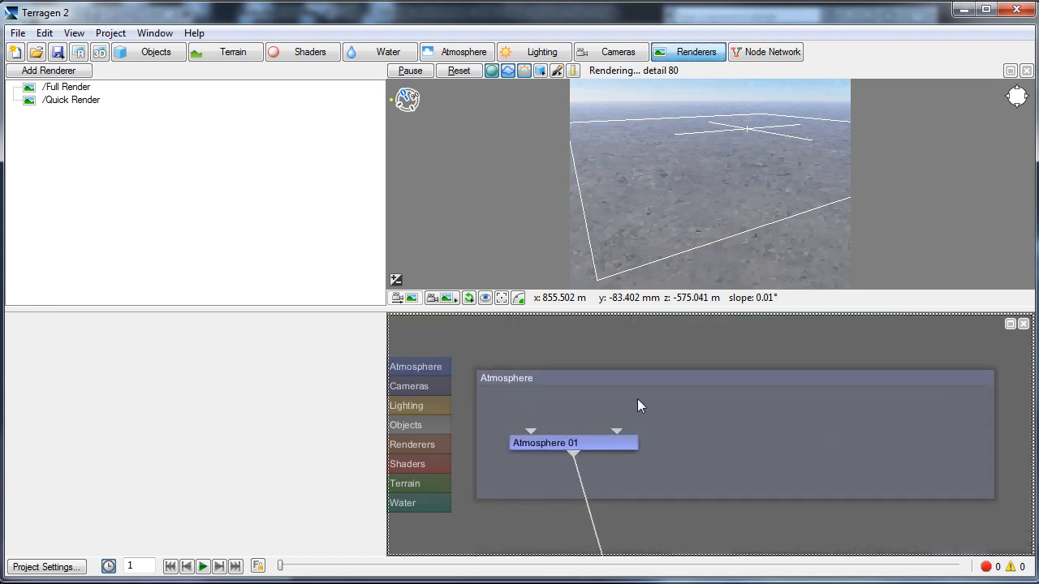
left_click(435, 411)
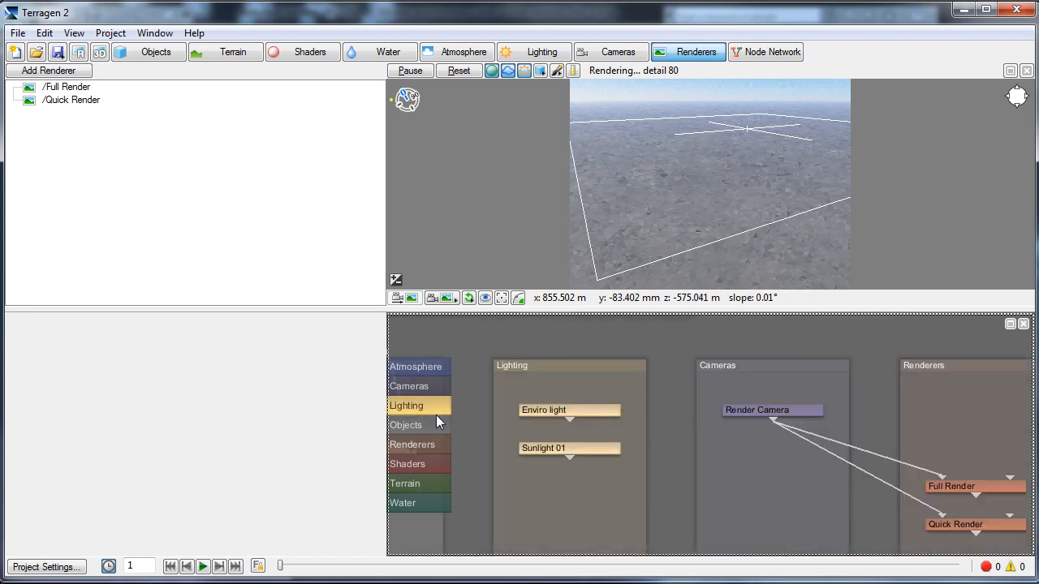
left_click(442, 418)
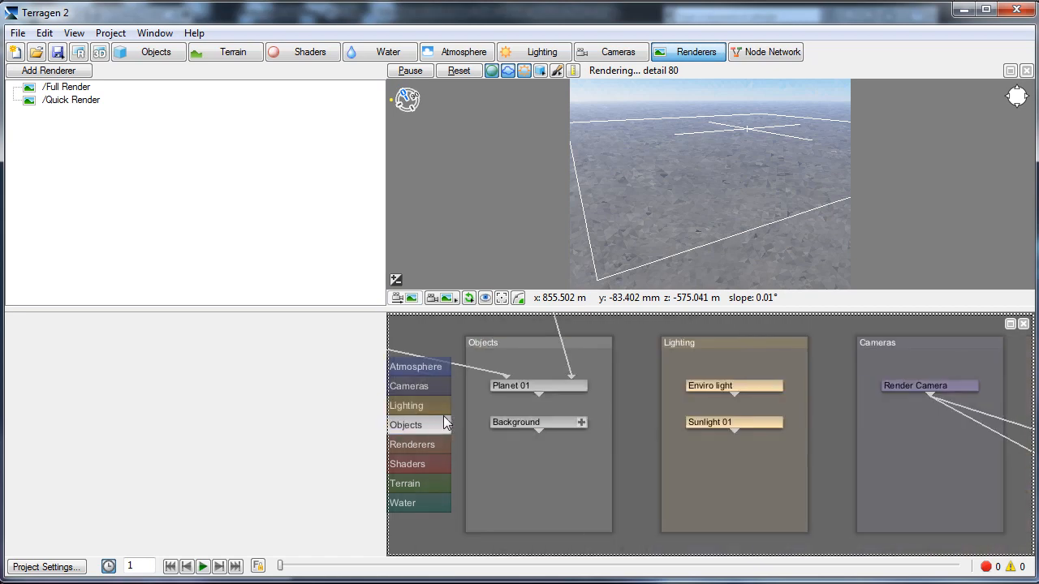
left_click(439, 443)
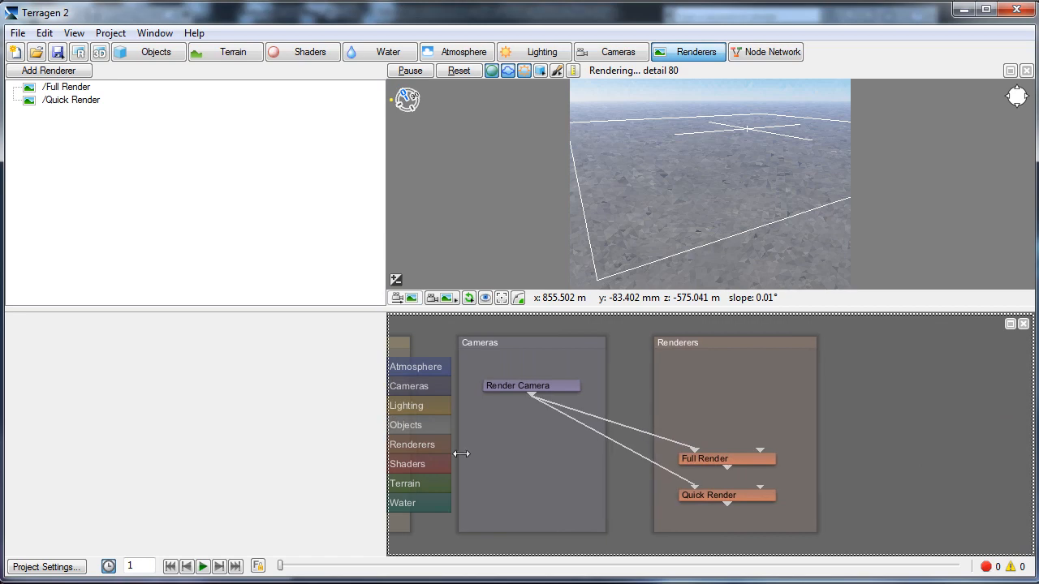
left_click(436, 462)
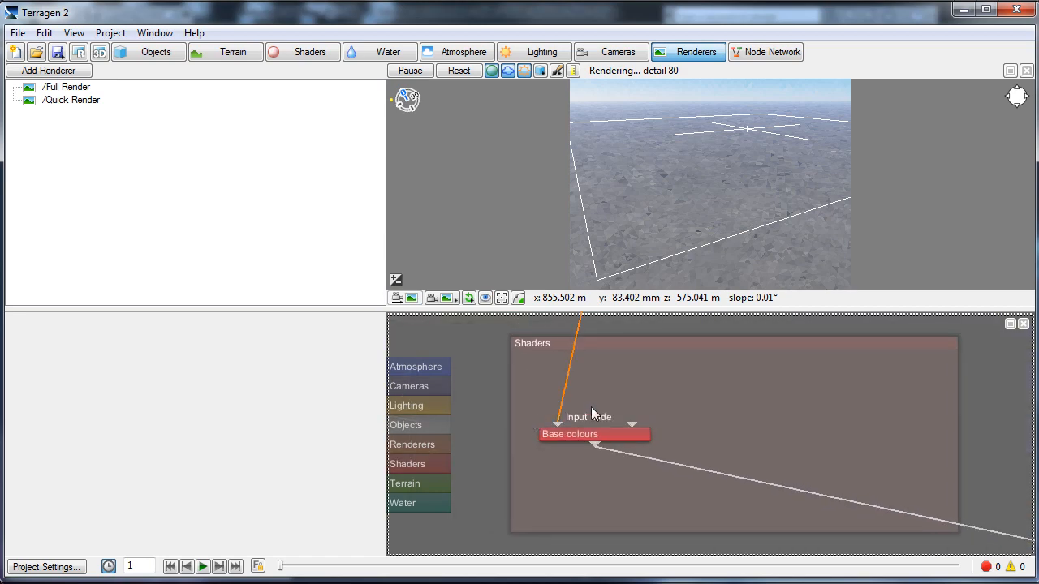
Look at the options of the Base colours node, and enlarge the node network view and restore its size.
right_click(618, 434)
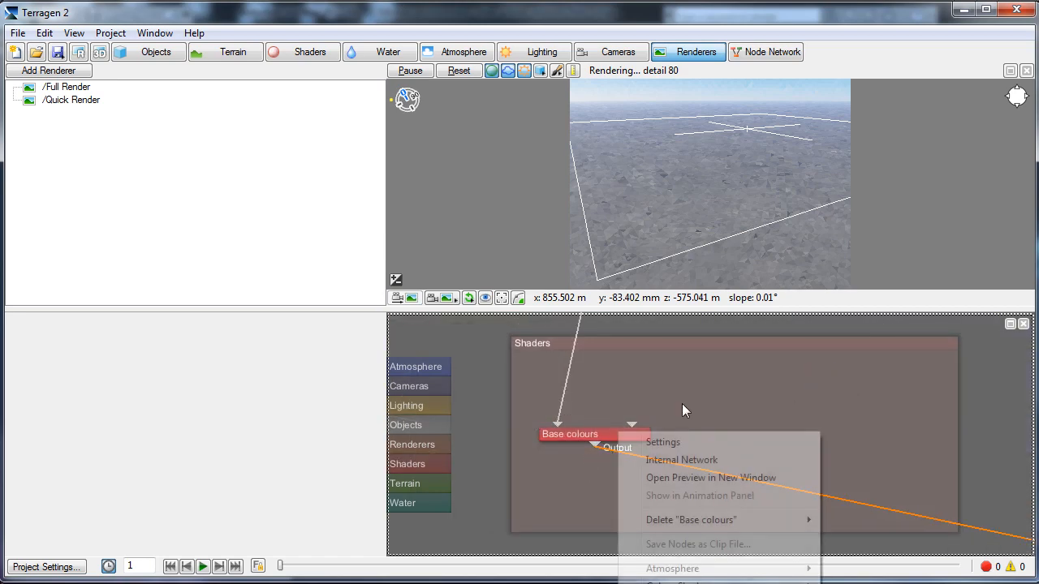
left_click(1010, 325)
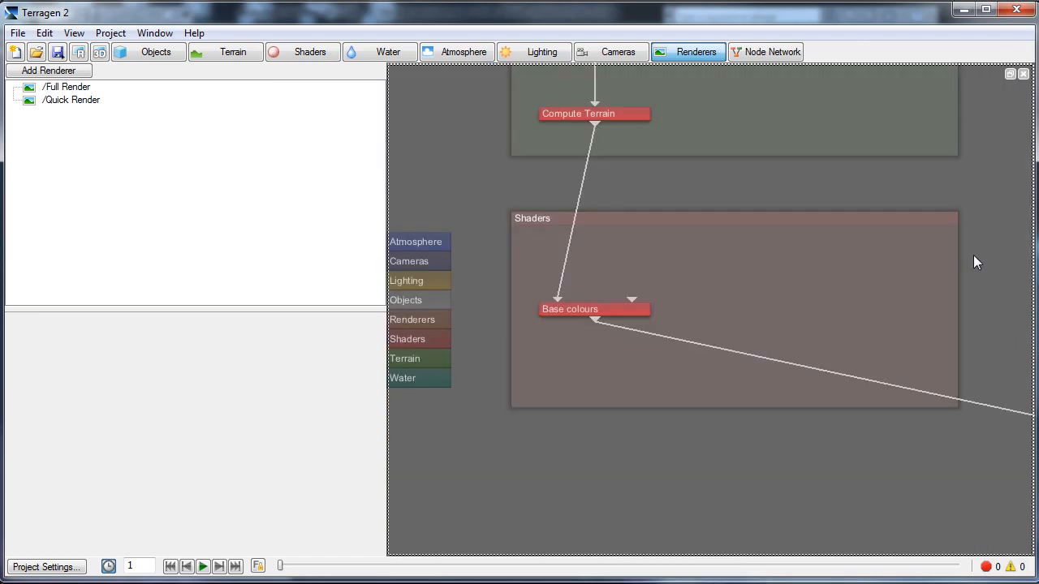
left_click(1011, 75)
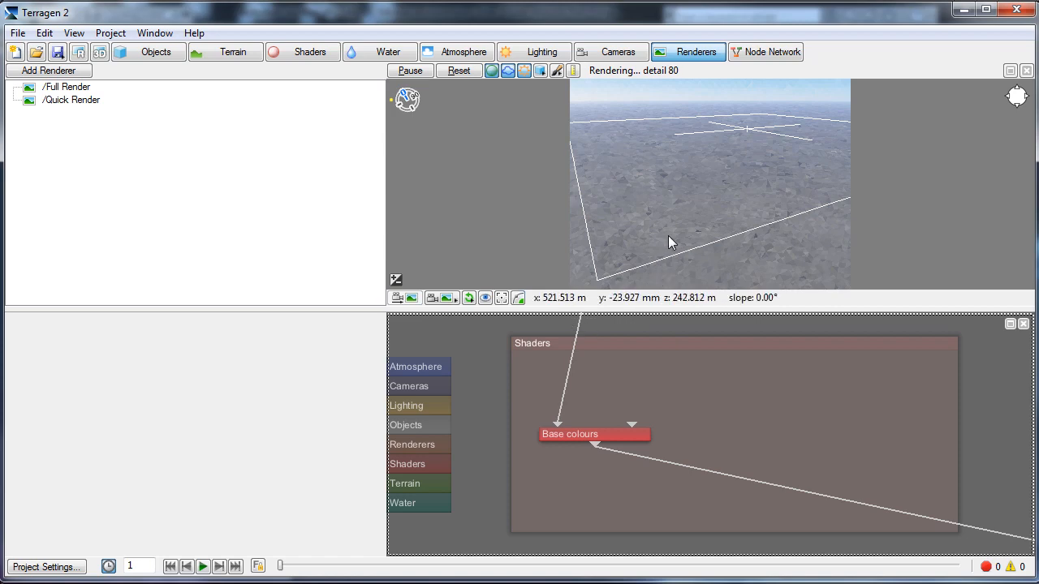
Look at the settings of the Sunlight 01 light source and find its node in the Lighting group.
left_click_drag(665, 236, 669, 192, "alt")
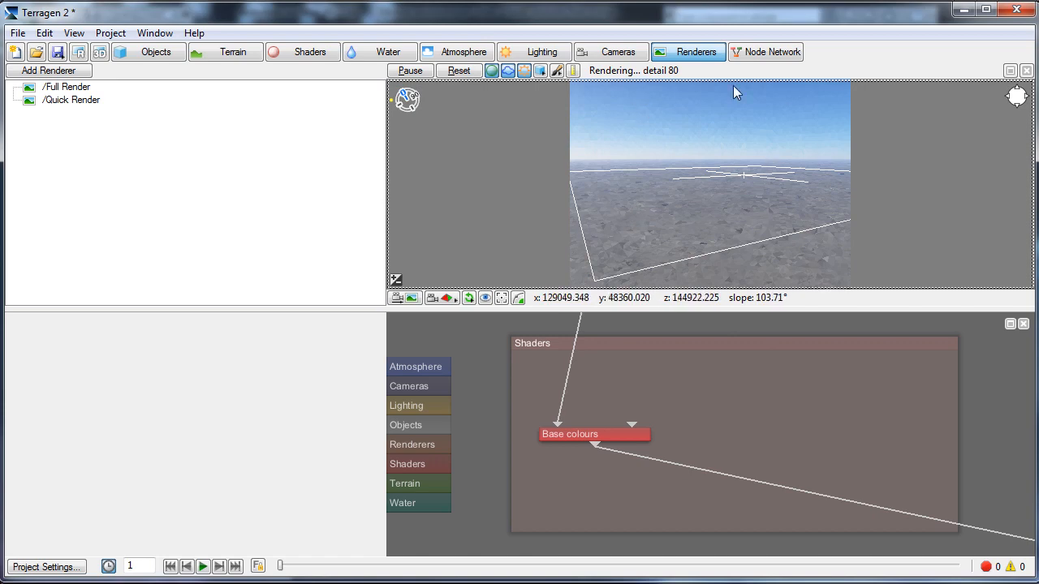
left_click(542, 51)
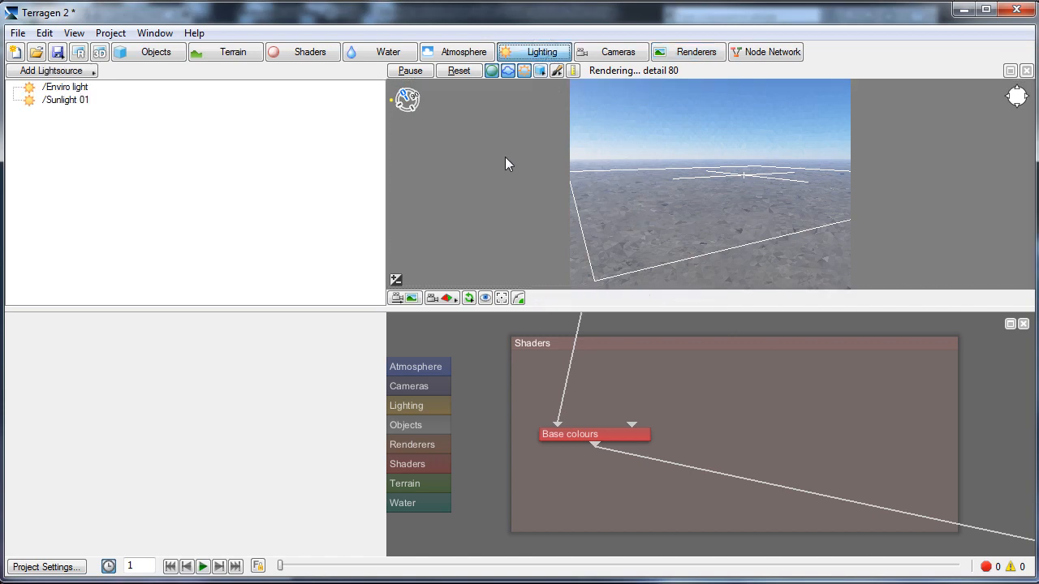
left_click(66, 100)
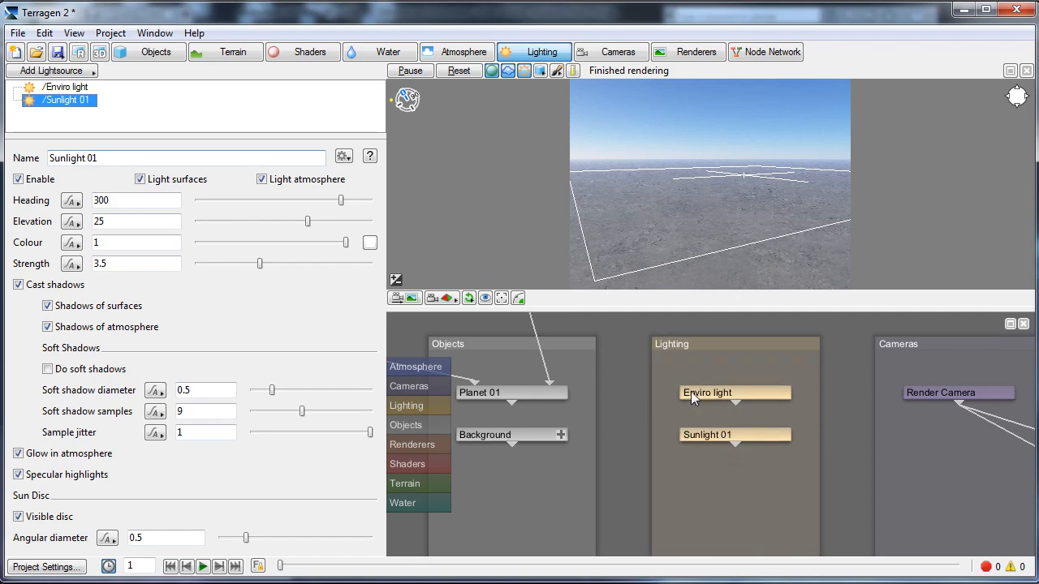
left_click(722, 439)
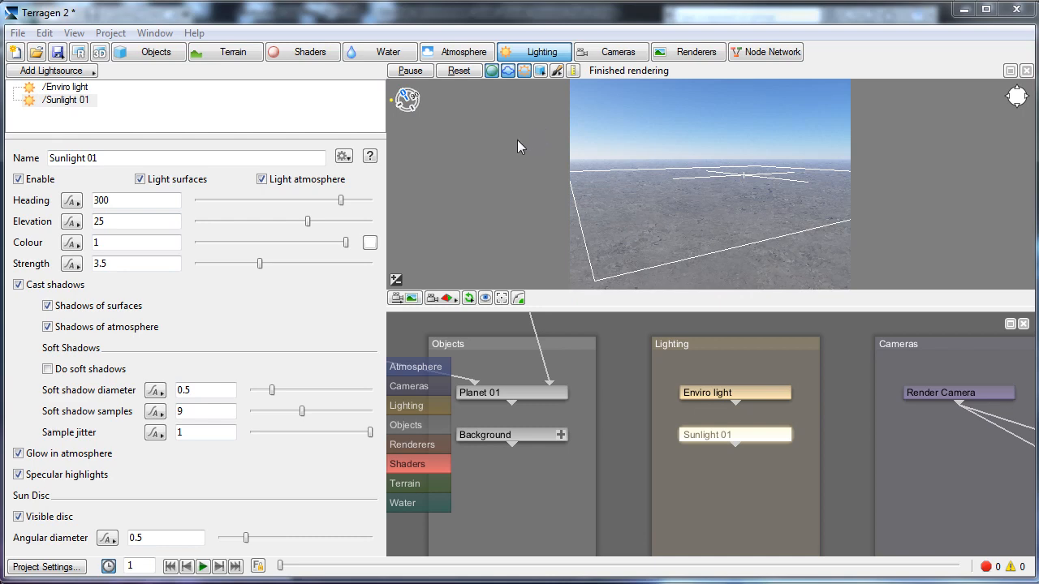
Generate the mountain terrain from Heightfield generate 01 under Heightfield shader 01, keeping its existing fractal settings.
left_click(236, 52)
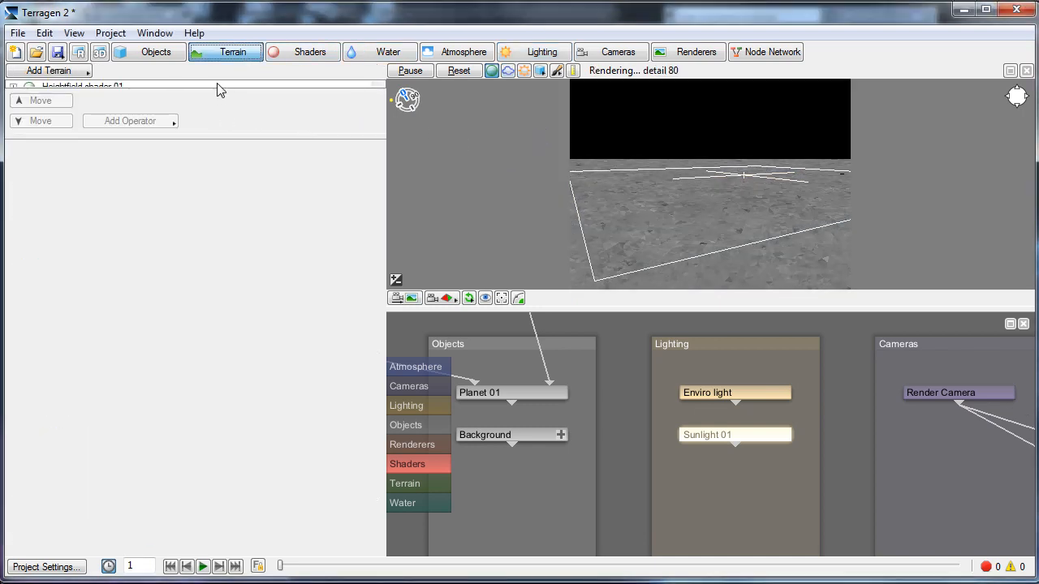
left_click_drag(193, 137, 202, 271)
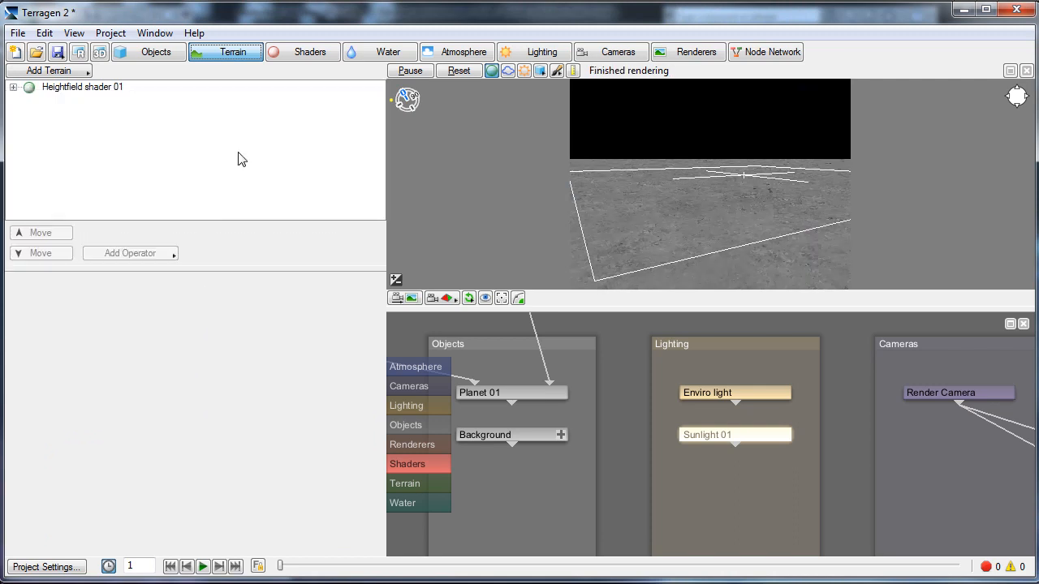
left_click(14, 87)
left_click(89, 101)
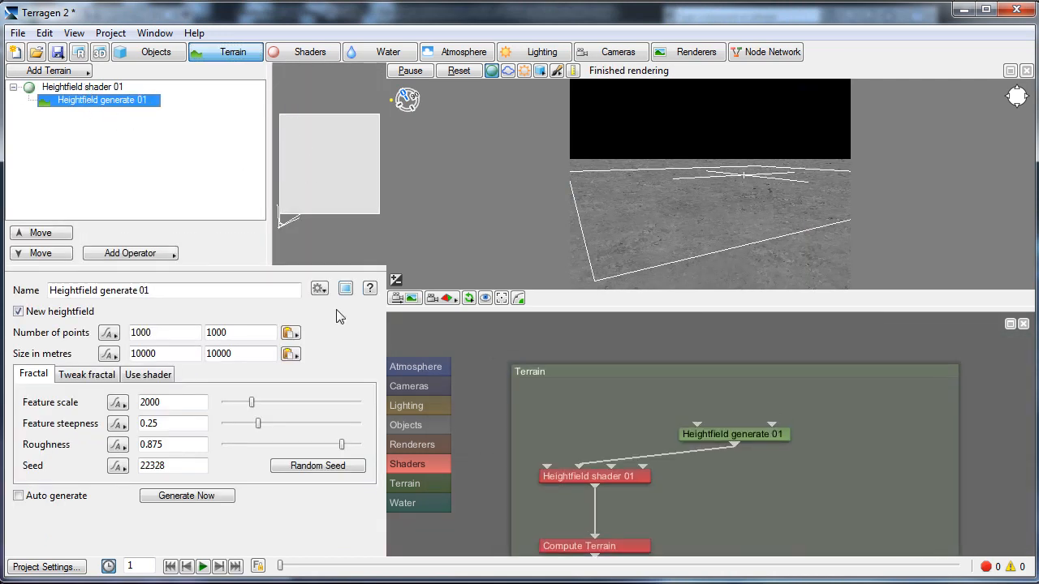
left_click(162, 496)
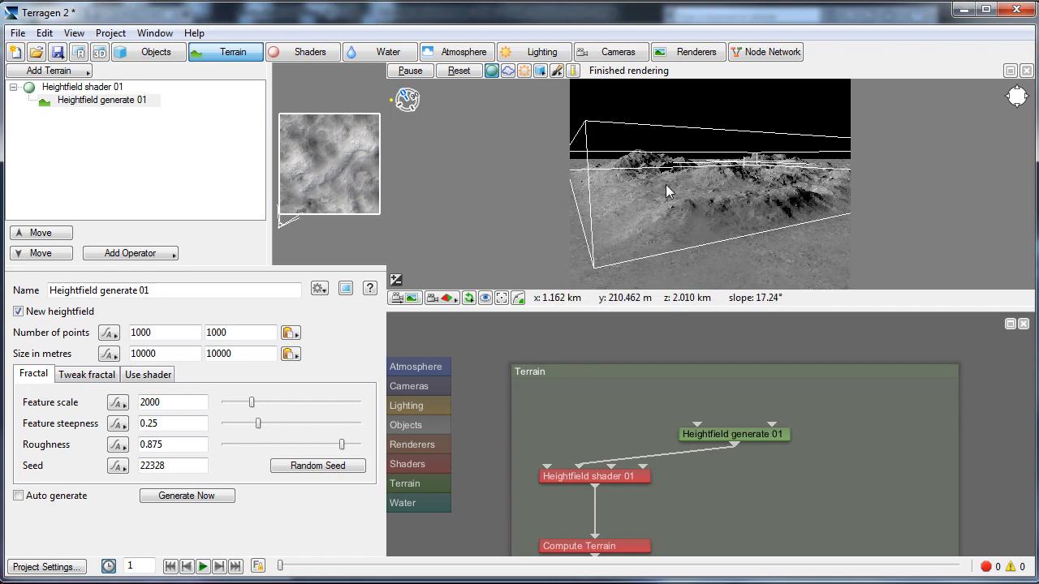
Examine the generated mountains from several angles in the 3D preview, including with the sky and sunlight shown.
left_click_drag(653, 176, 844, 220)
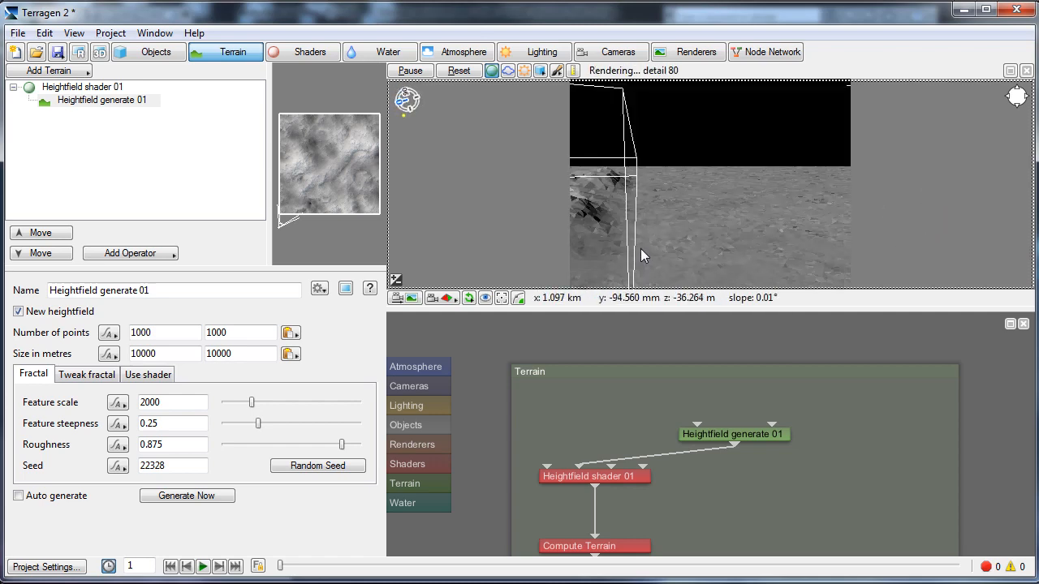
left_click_drag(673, 235, 883, 237, "ctrl+alt")
left_click_drag(728, 217, 738, 237, "ctrl+alt")
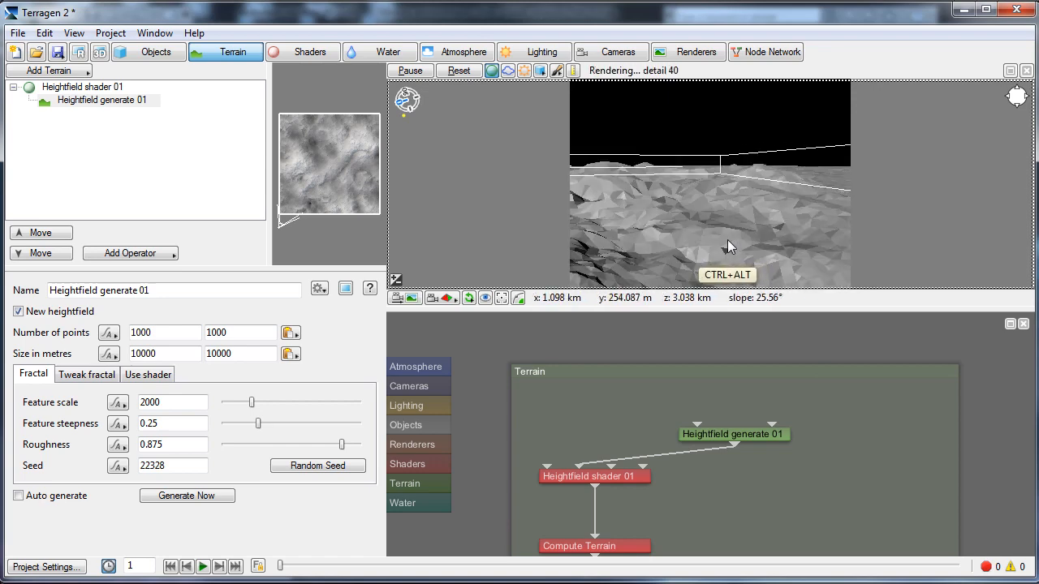
left_click_drag(653, 238, 862, 237, "alt")
left_click_drag(744, 244, 688, 242, "ctrl+alt")
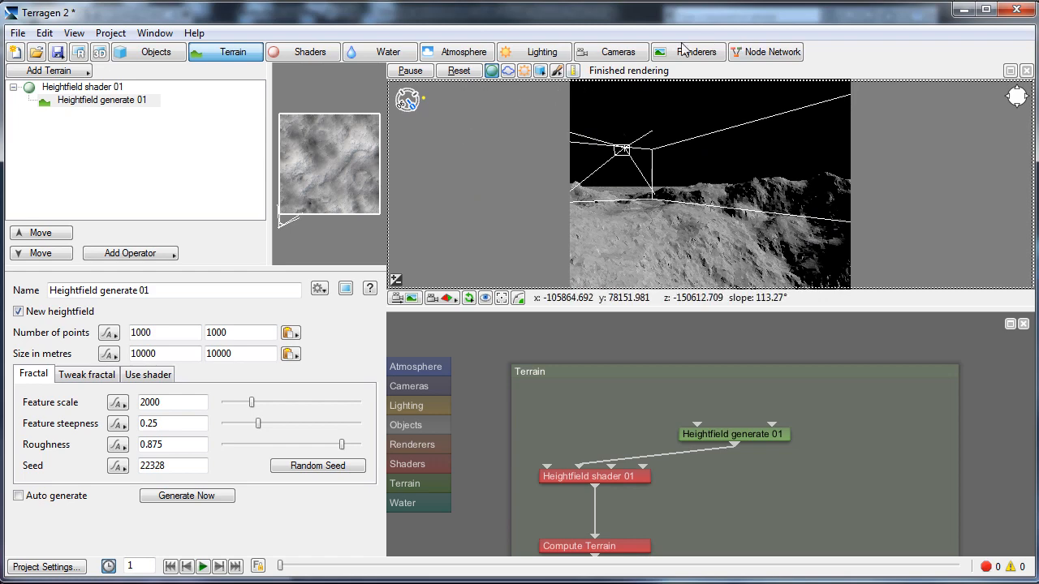
left_click(561, 57)
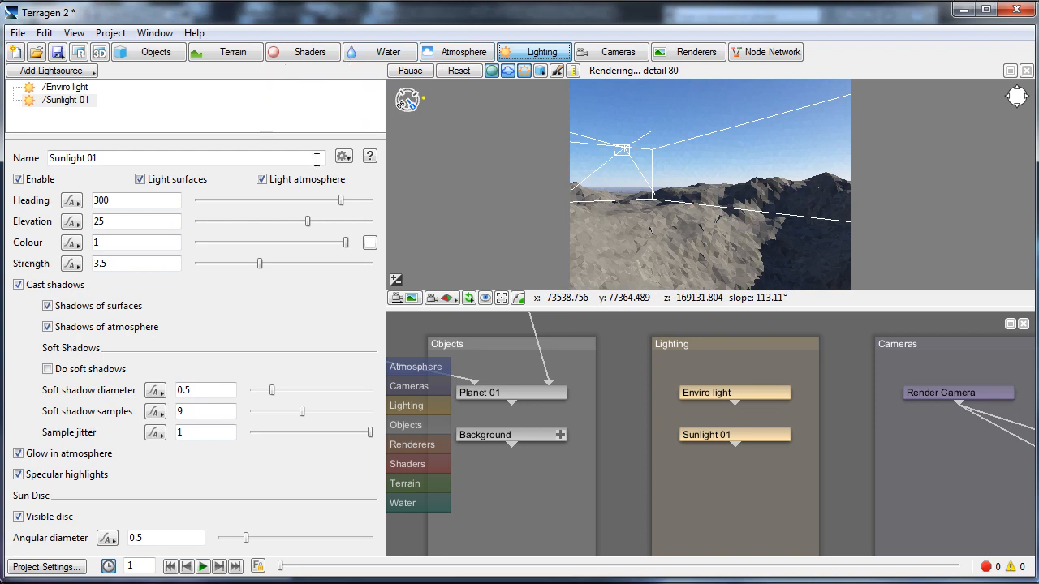
Move the Heightfield generate 01 node directly above Heightfield shader 01 in the Terrain group, and view its settings.
left_click(417, 483)
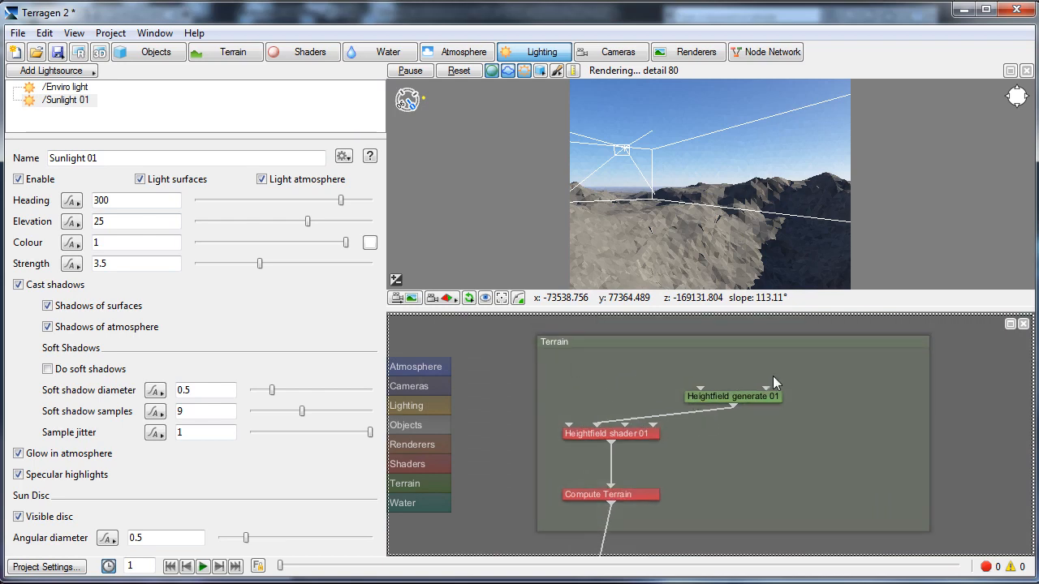
left_click_drag(720, 393, 601, 369)
left_click(618, 434)
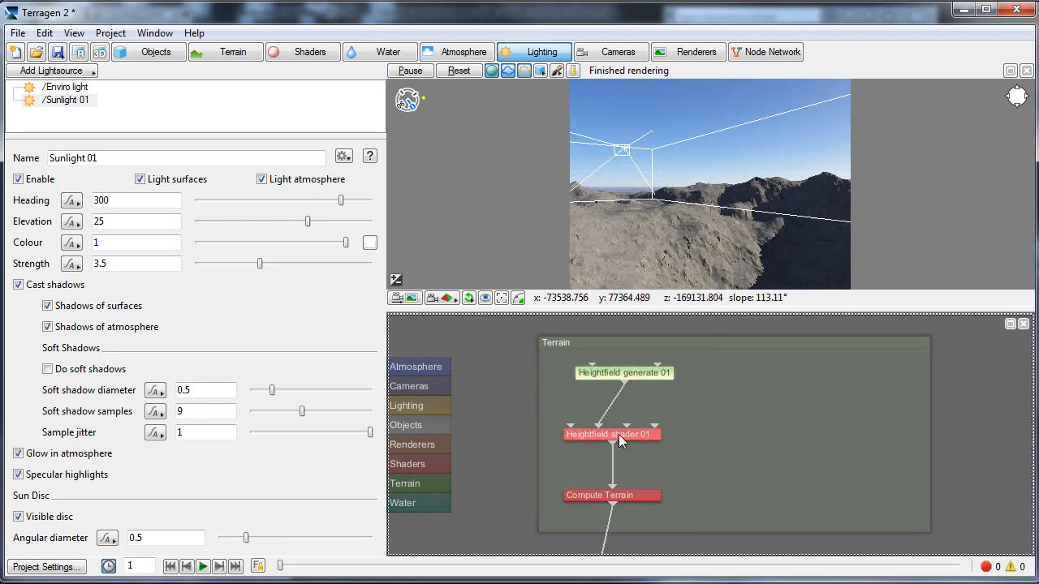
double_click(617, 379)
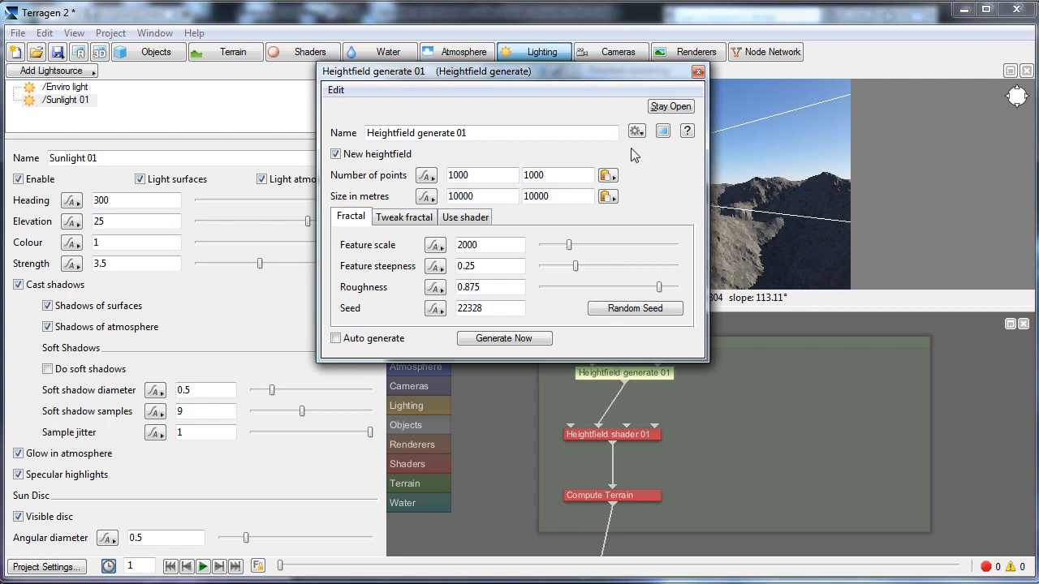
left_click(698, 73)
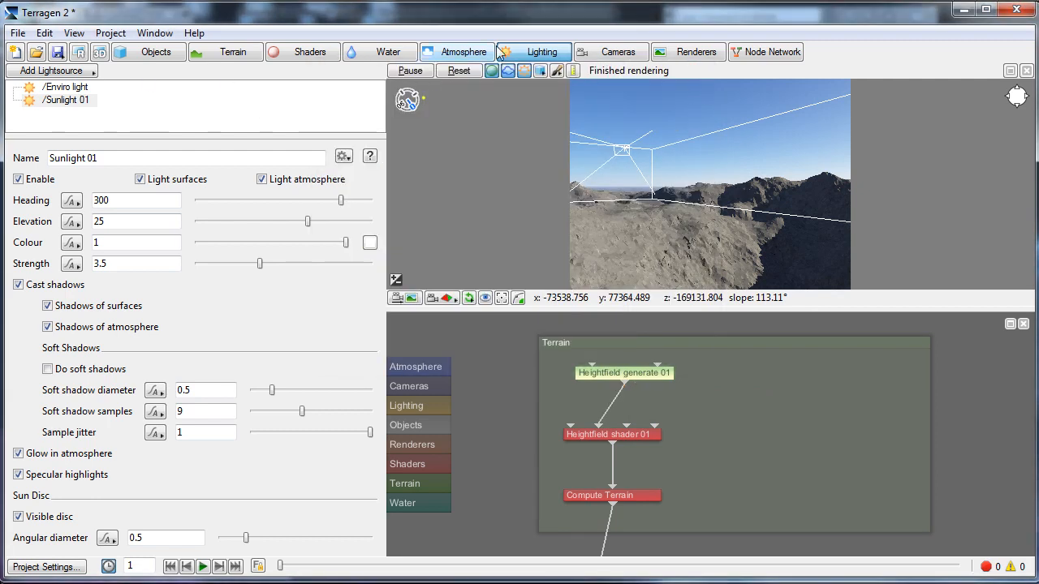
Disable Heightfield shader 01 and view the flat ground with the sky in the 3D preview.
left_click(247, 57)
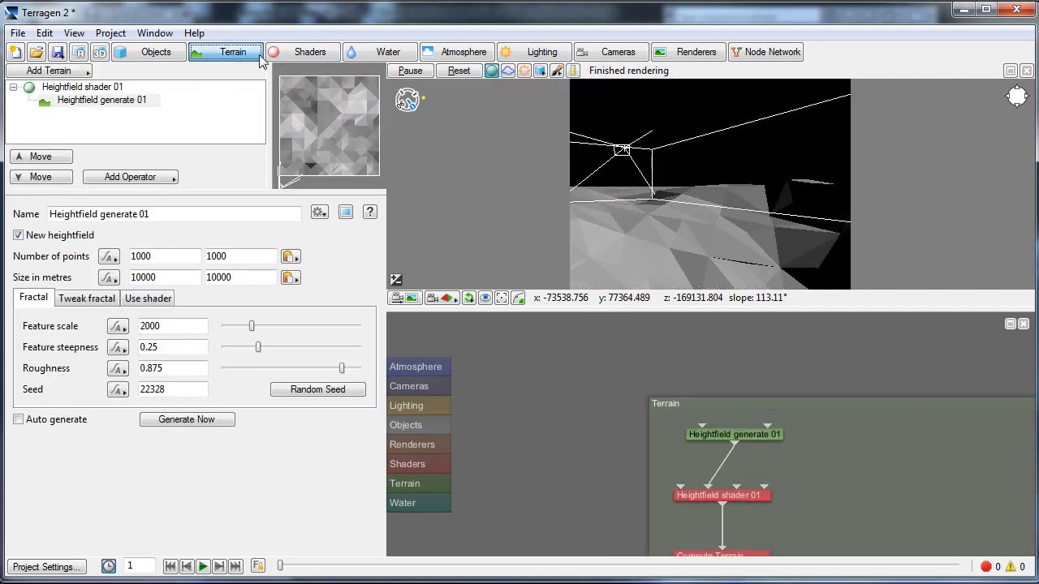
left_click(49, 87)
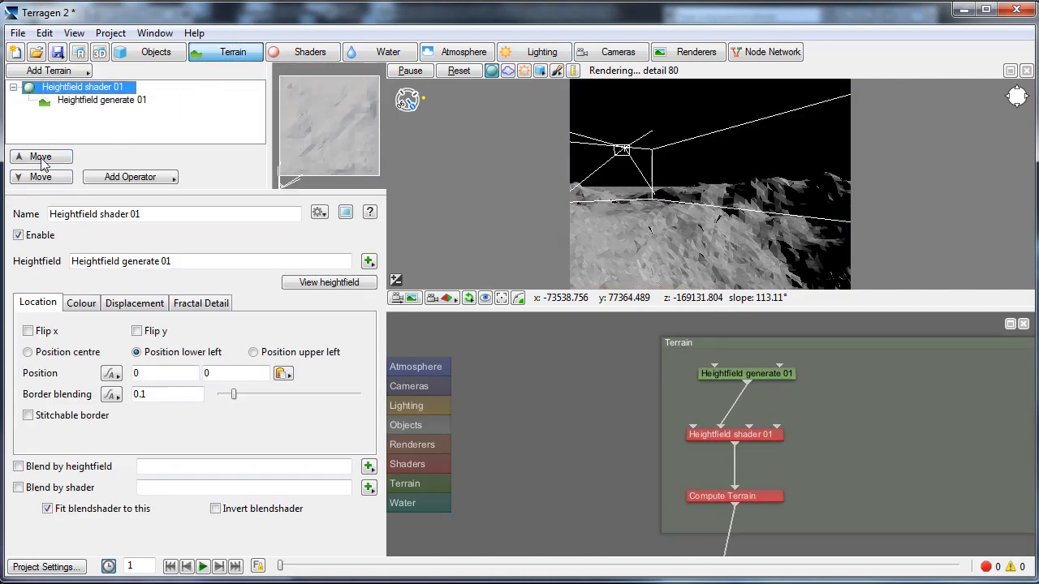
left_click(17, 236)
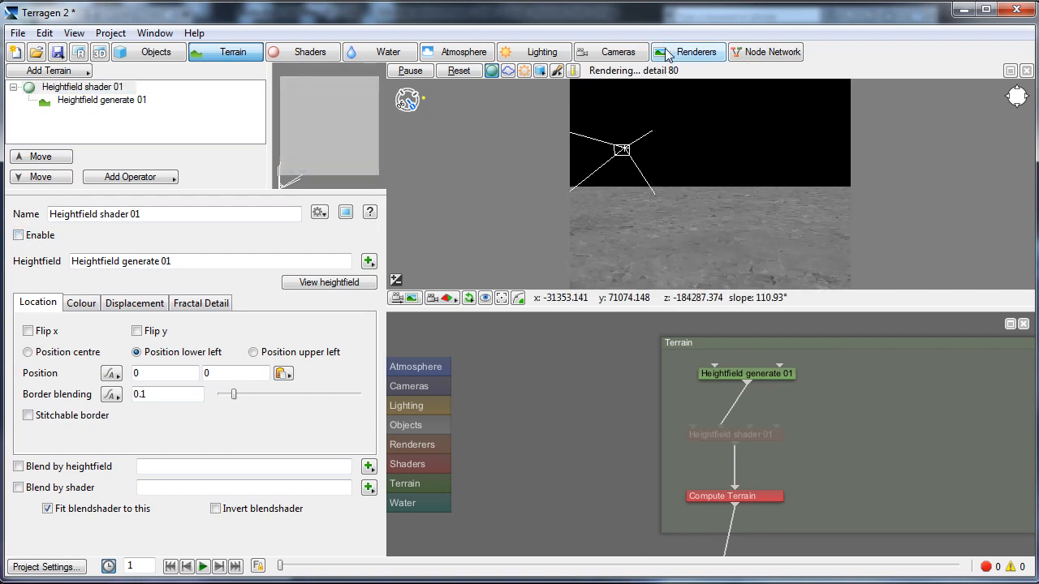
left_click(690, 52)
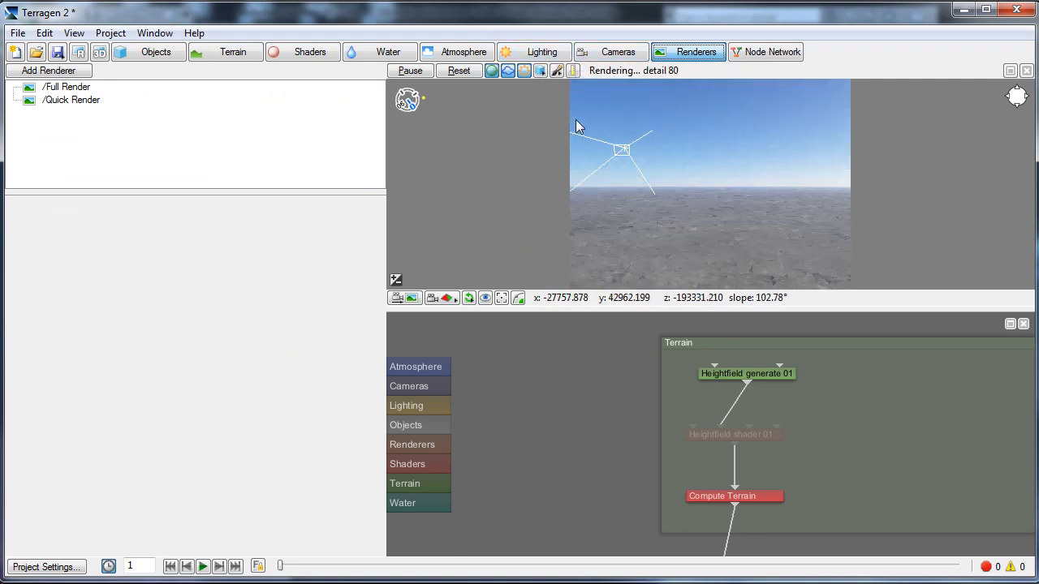
Review the Atmosphere 01 settings and add a Low-level: Cumulus (3D/Volumetric) cloud layer.
left_click(461, 52)
left_click(83, 89)
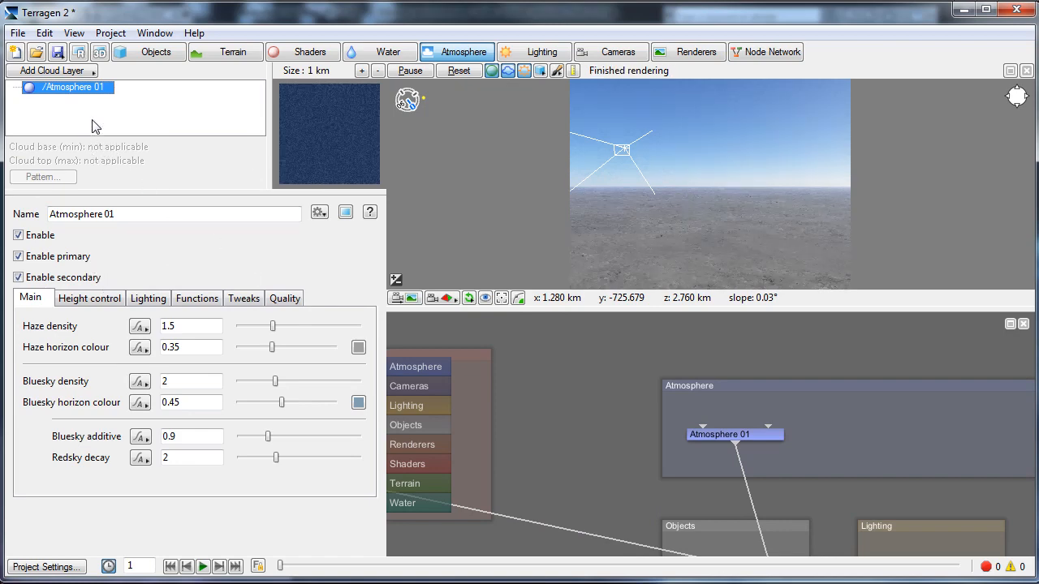
left_click(61, 75)
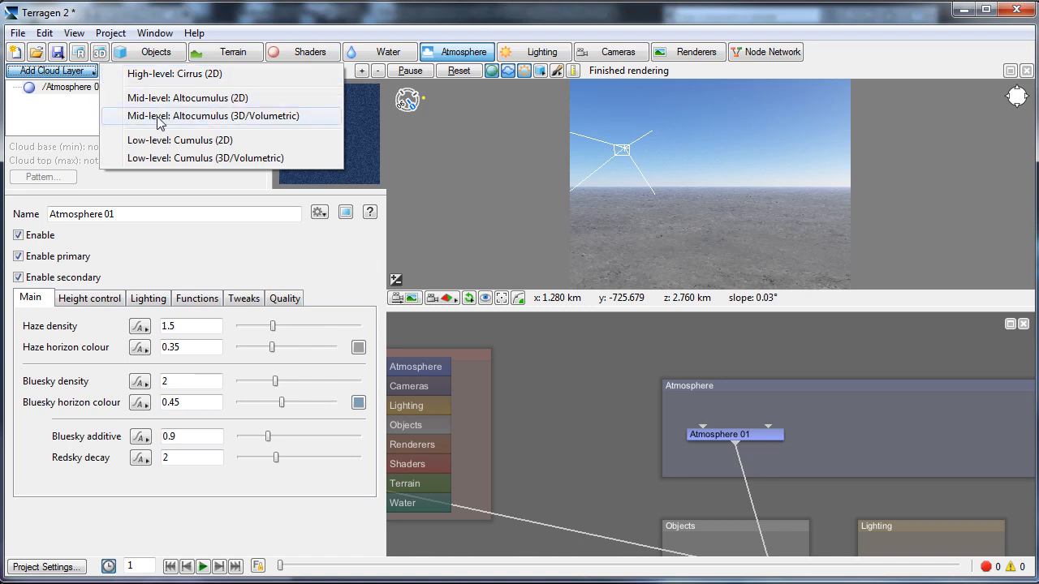
left_click(181, 159)
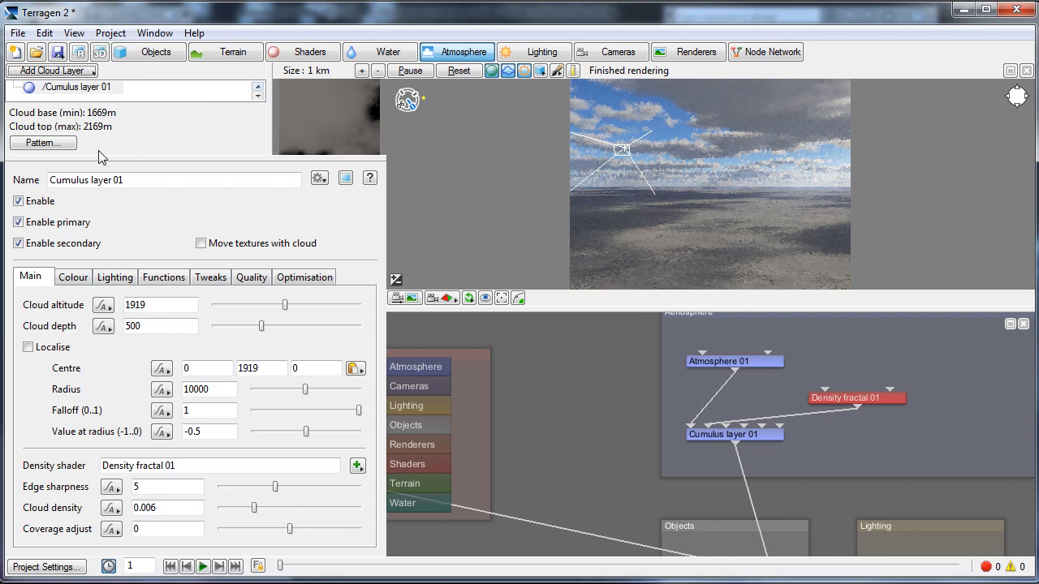
Disable Cumulus layer 01 and add a Mid-level: Altocumulus (3D/Volumetric) cloud layer to the atmosphere.
left_click(19, 201)
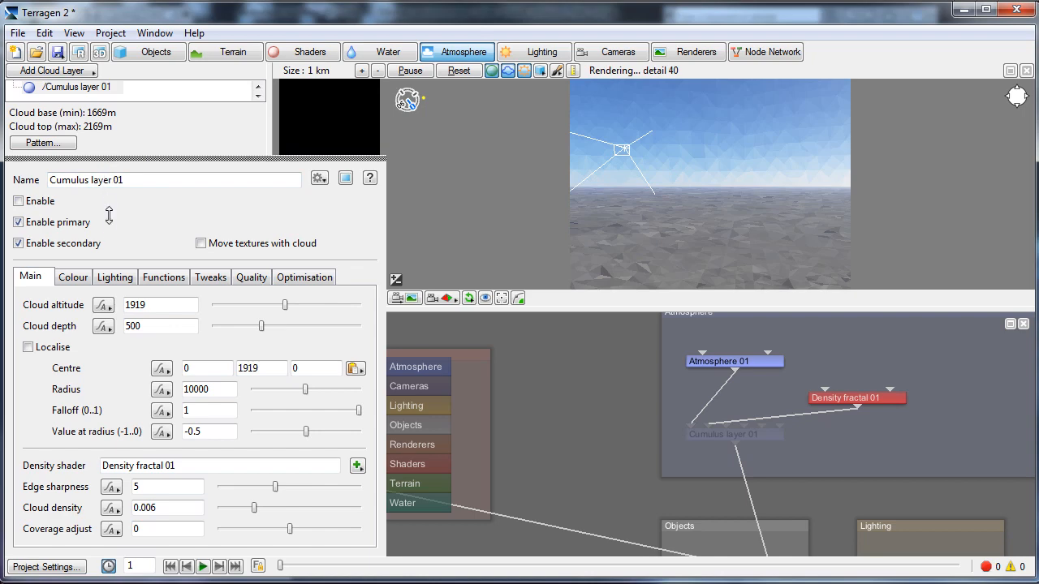
left_click(254, 89)
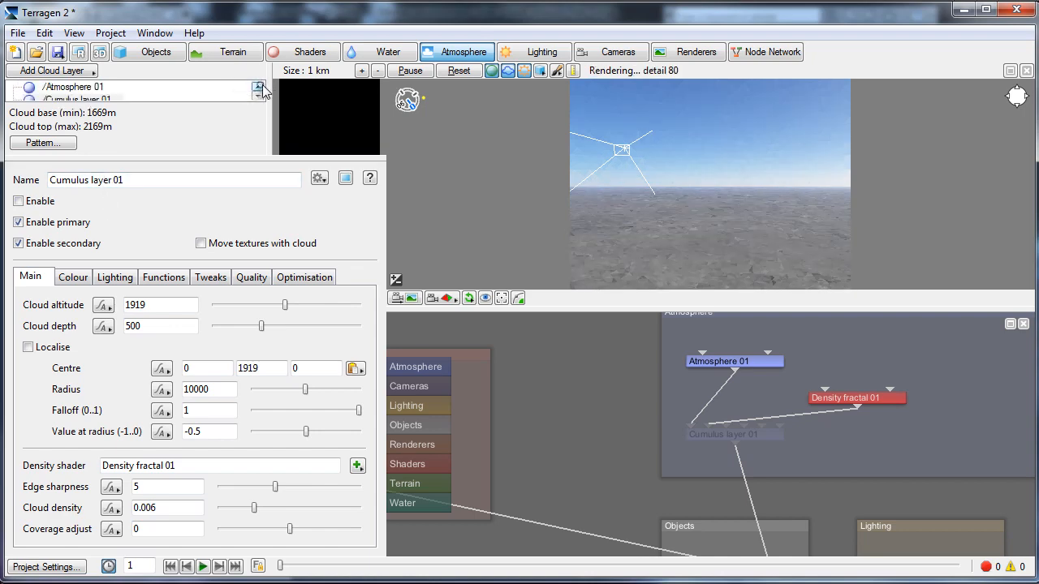
left_click(81, 87)
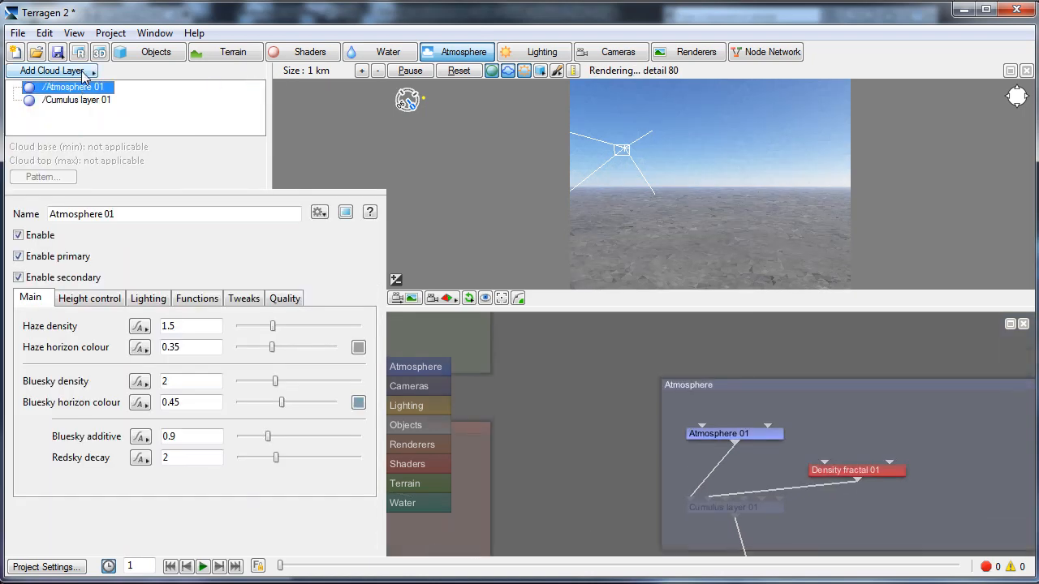
left_click(85, 72)
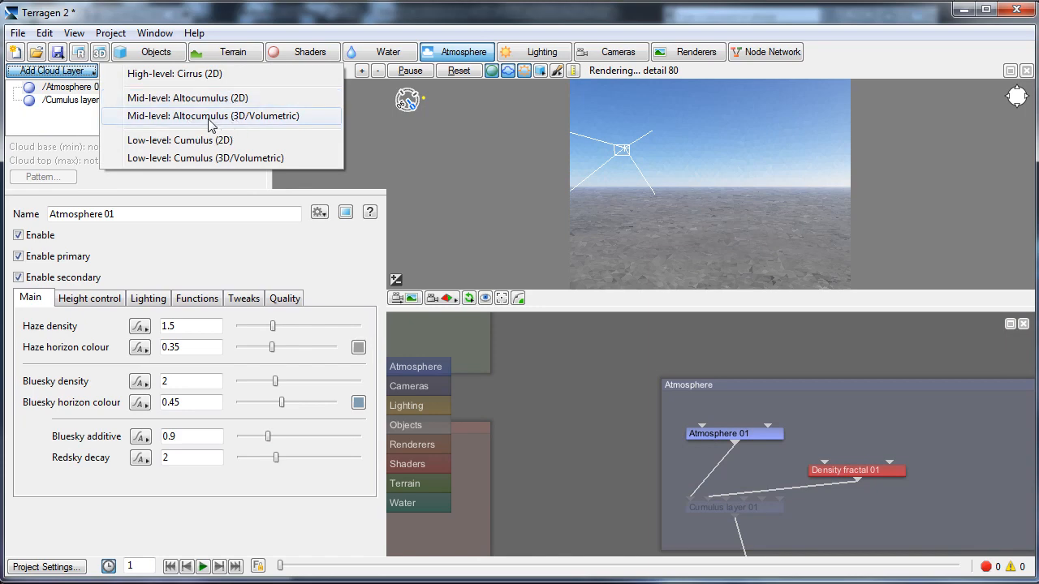
left_click(260, 117)
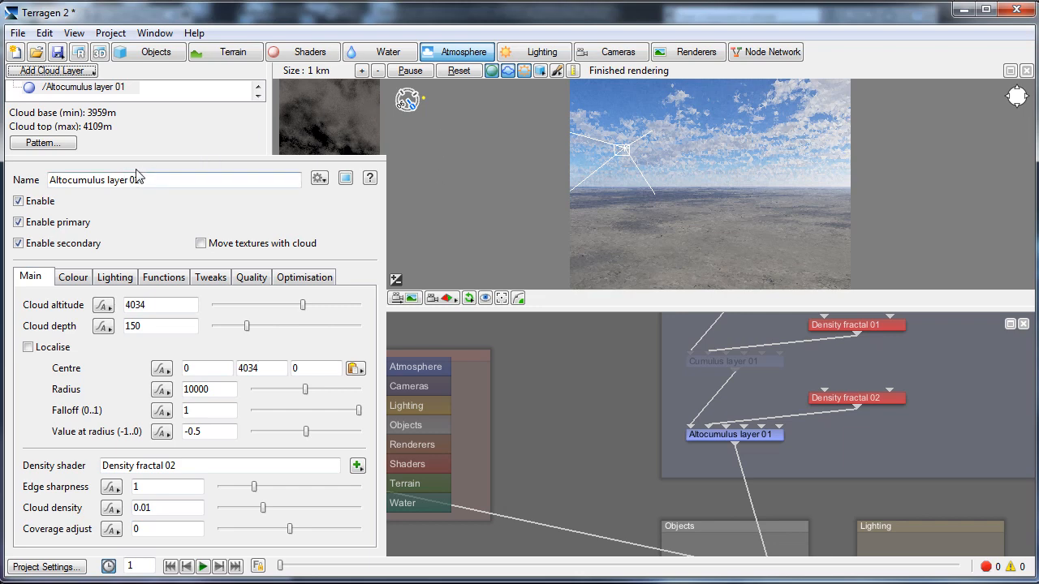
Set Atmosphere 01's haze horizon colour to RGB 197, 161, 112 and its haze density to about 2.24.
left_click(257, 88)
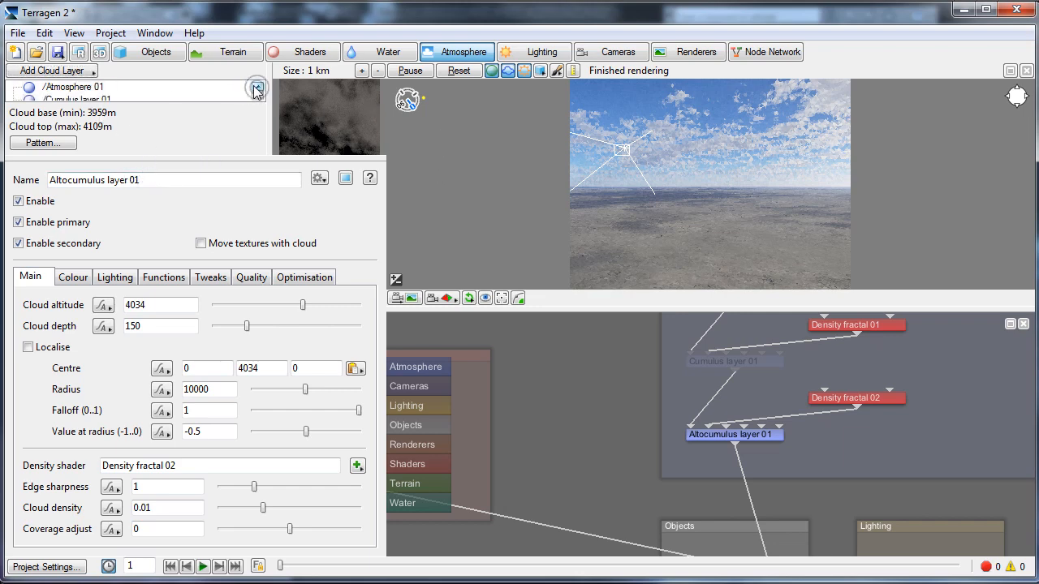
left_click(86, 87)
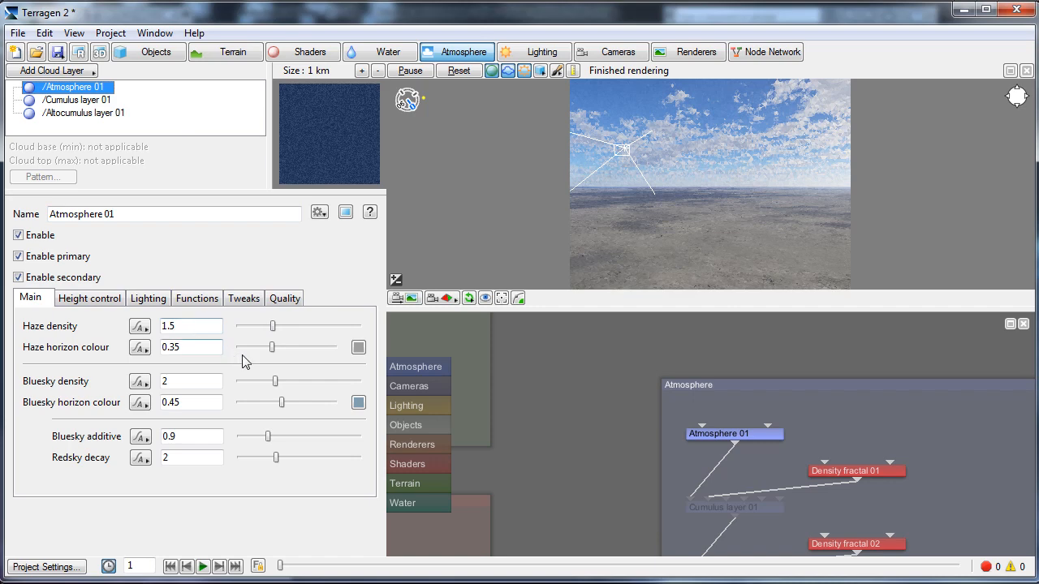
left_click(361, 349)
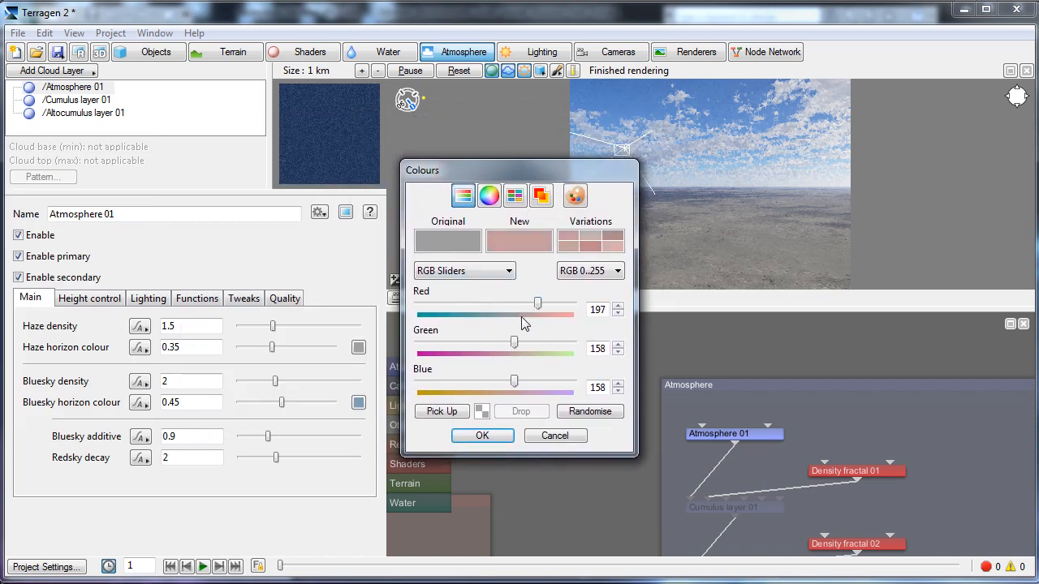
left_click_drag(515, 342, 488, 383)
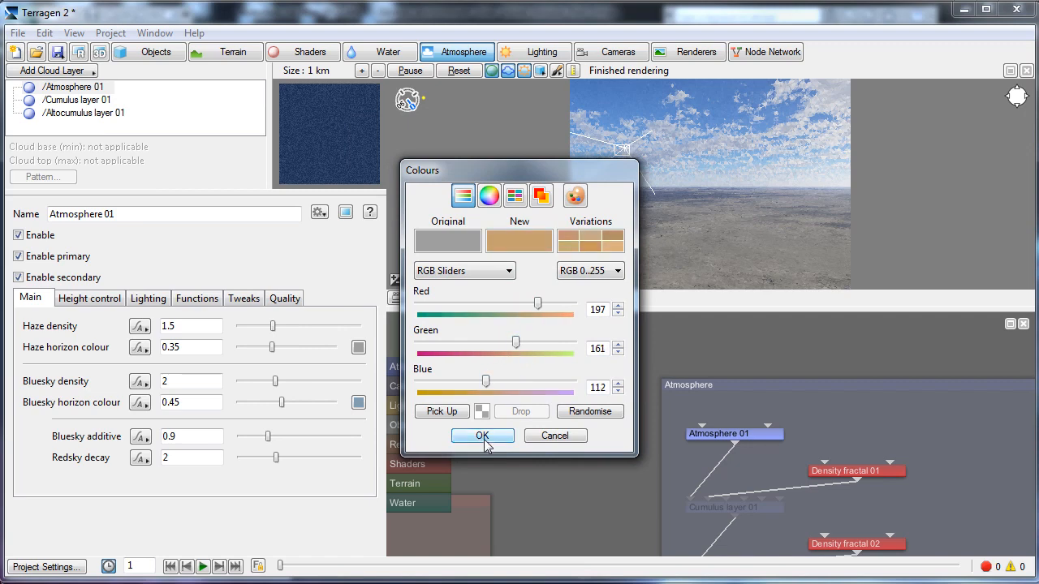
left_click(482, 437)
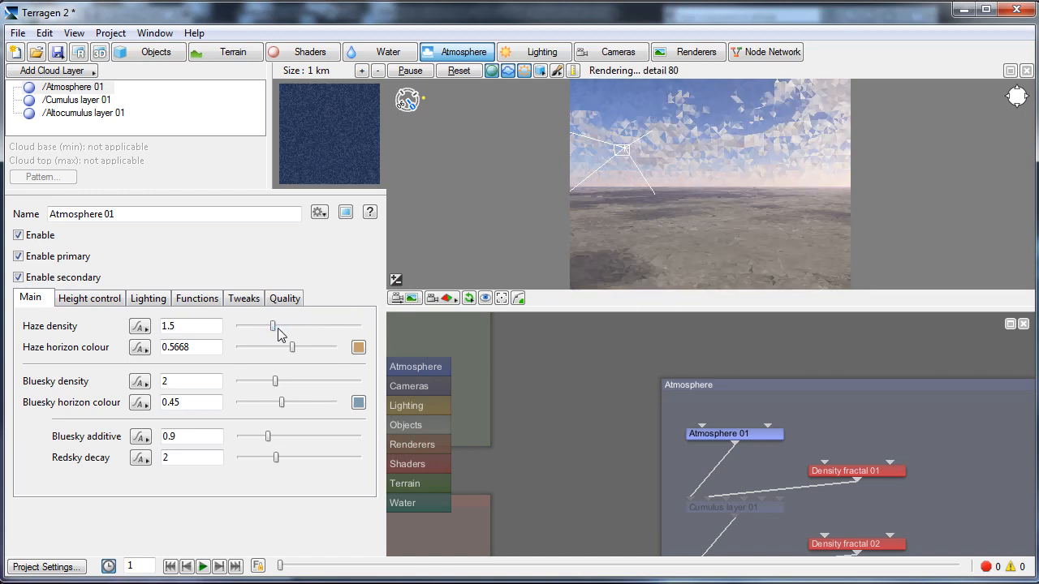
left_click_drag(273, 327, 292, 325)
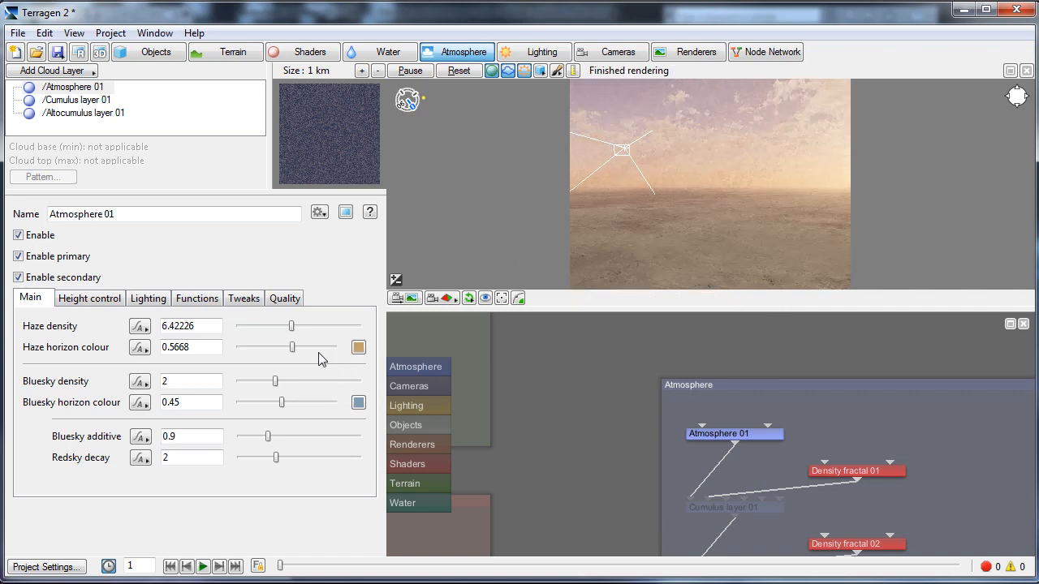
mouse_move(278, 330)
left_mouse_down()
mouse_move(262, 332)
mouse_move(277, 332)
left_mouse_up()
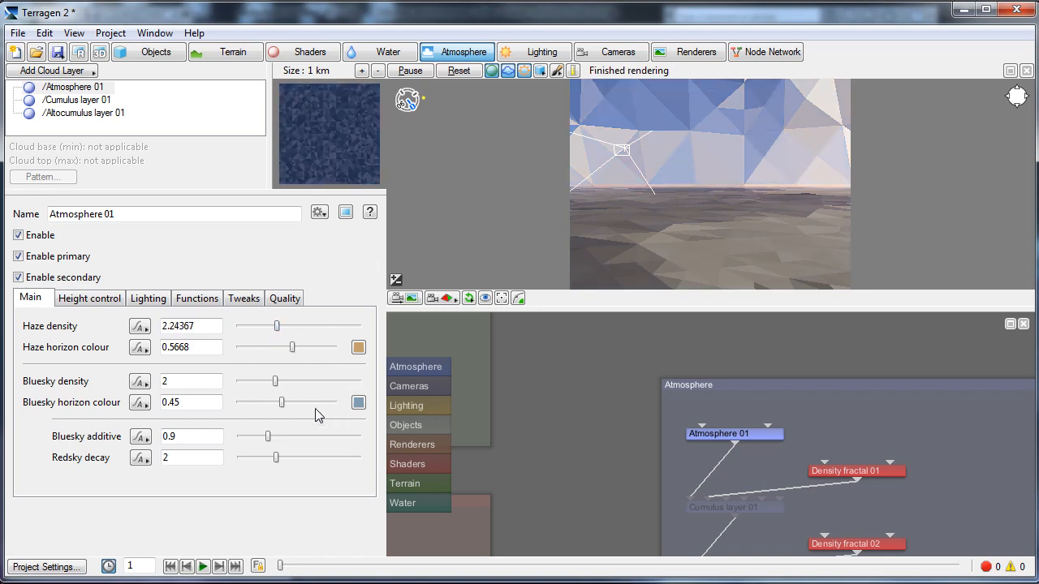
Set Atmosphere 01's bluesky horizon colour to a tan of about RGB 180, 166, 143 and its bluesky additive to about 0.56.
left_click(358, 403)
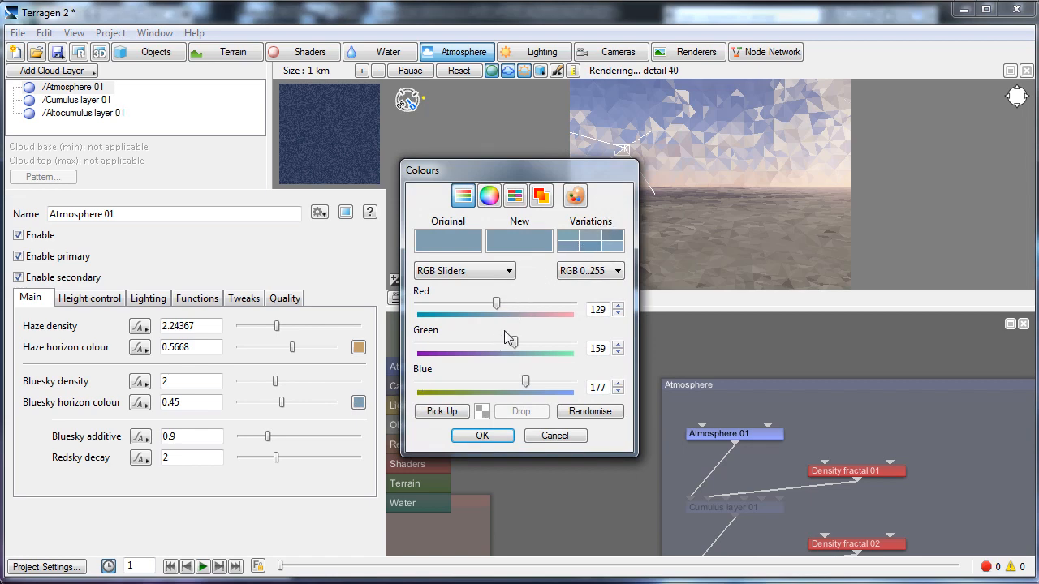
left_click_drag(500, 313, 517, 345)
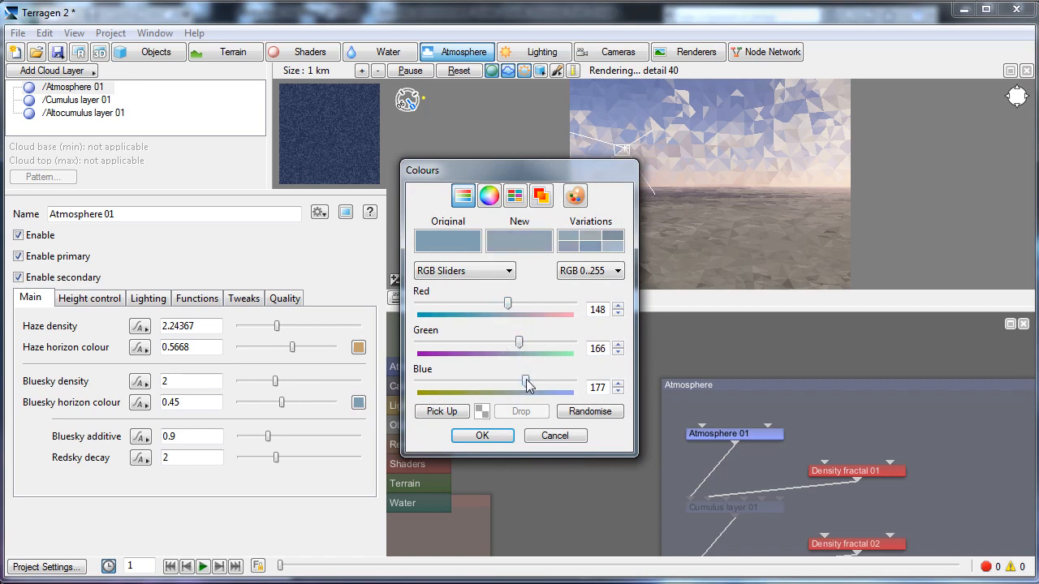
left_click_drag(527, 385, 504, 389)
left_click_drag(508, 303, 529, 302)
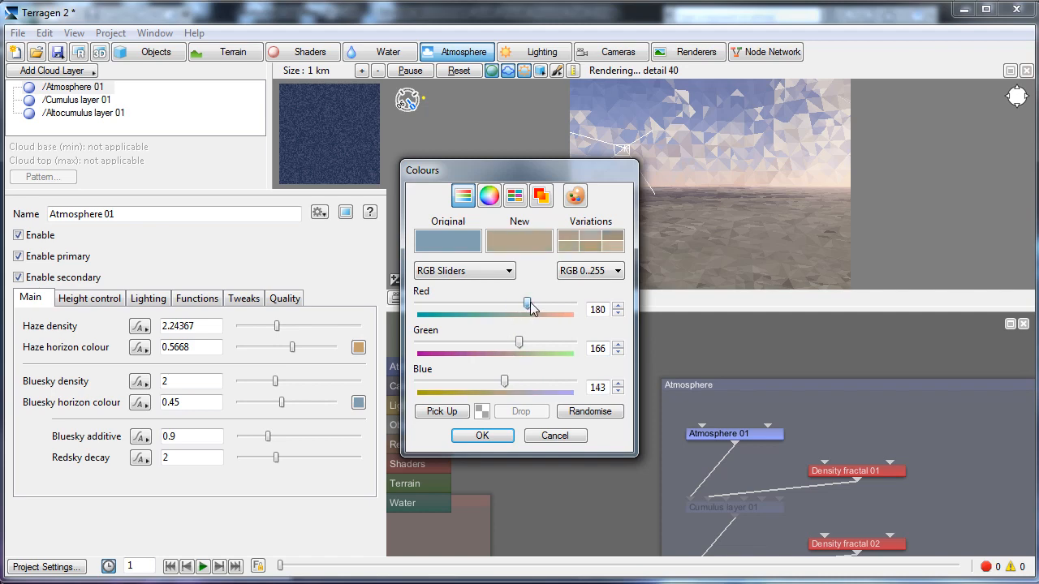
left_click(486, 436)
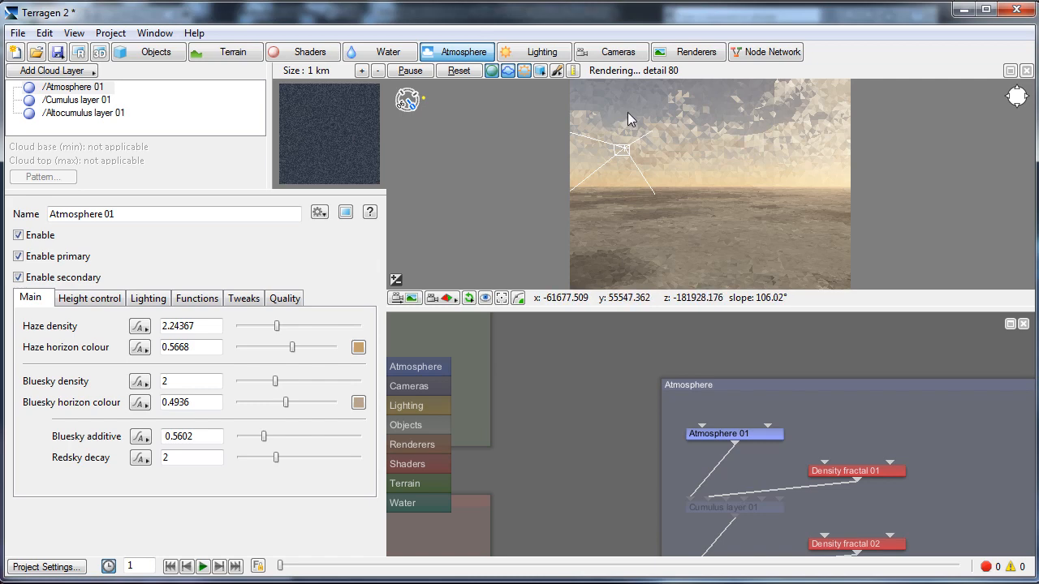
Tint Altocumulus layer 01's cloud colour slightly green with RGB 158, 174, 158.
left_click(86, 113)
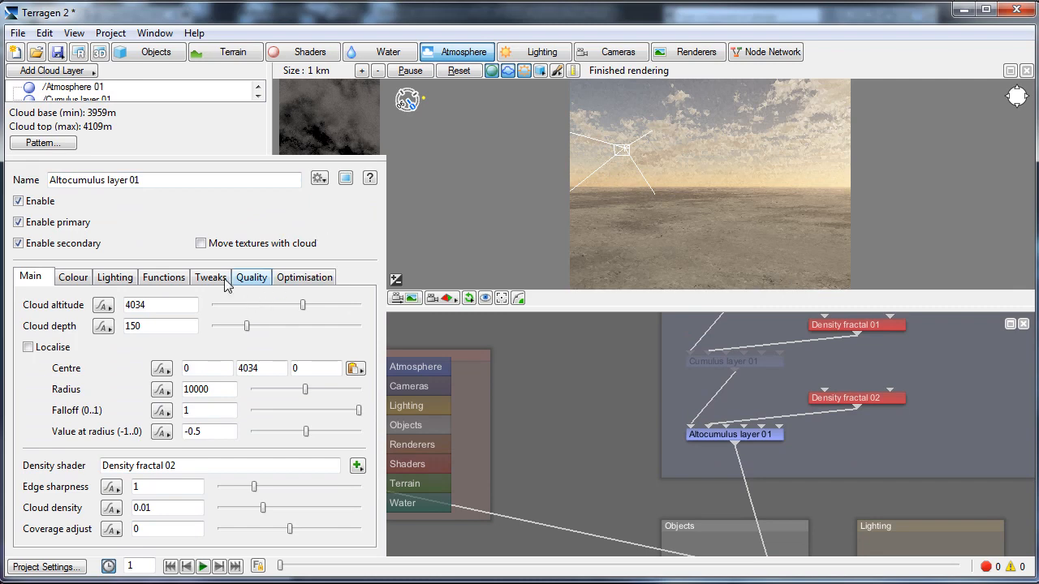
left_click(74, 277)
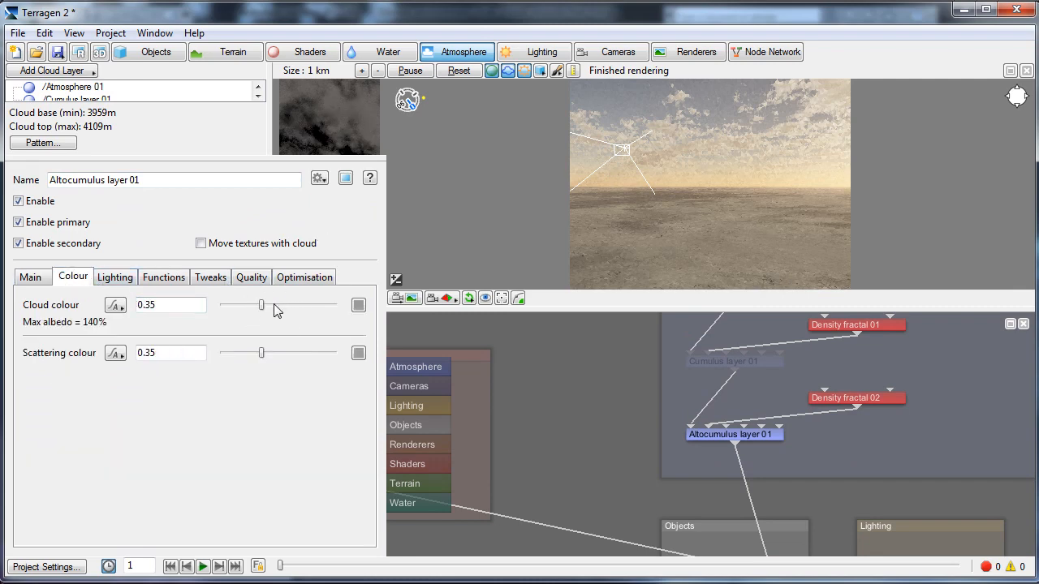
left_click(109, 279)
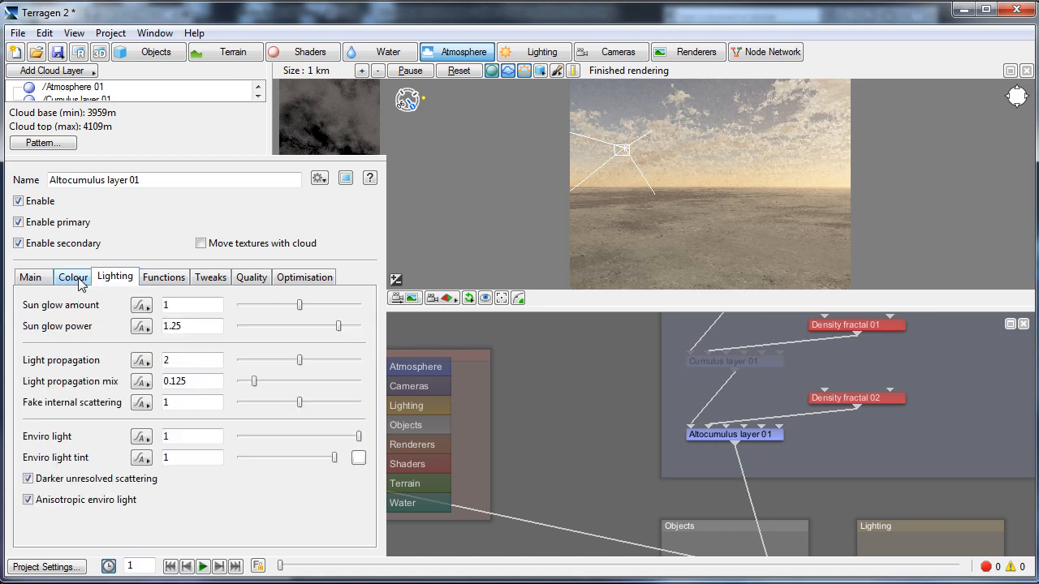
left_click(75, 277)
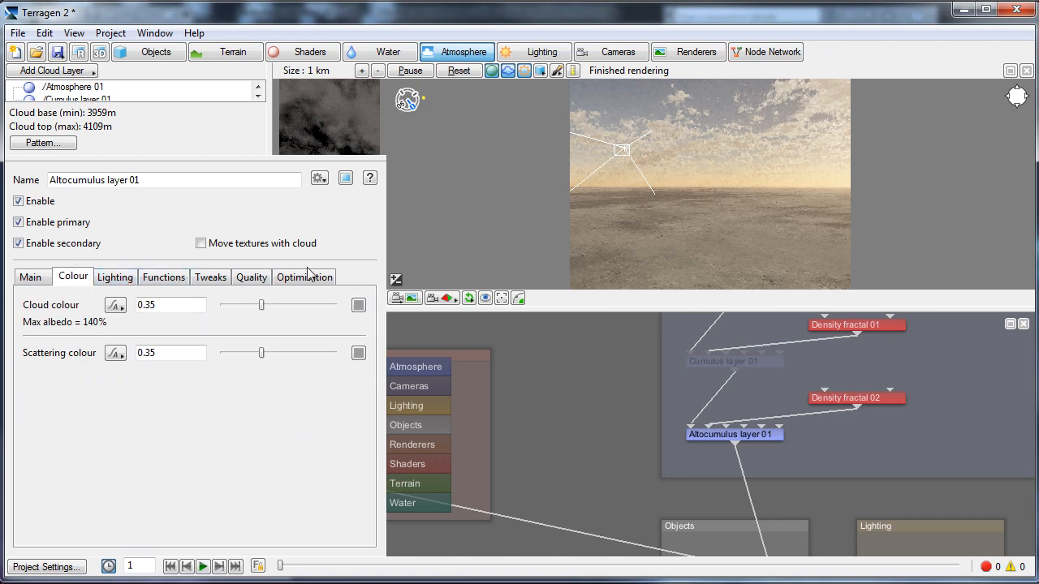
left_click(358, 306)
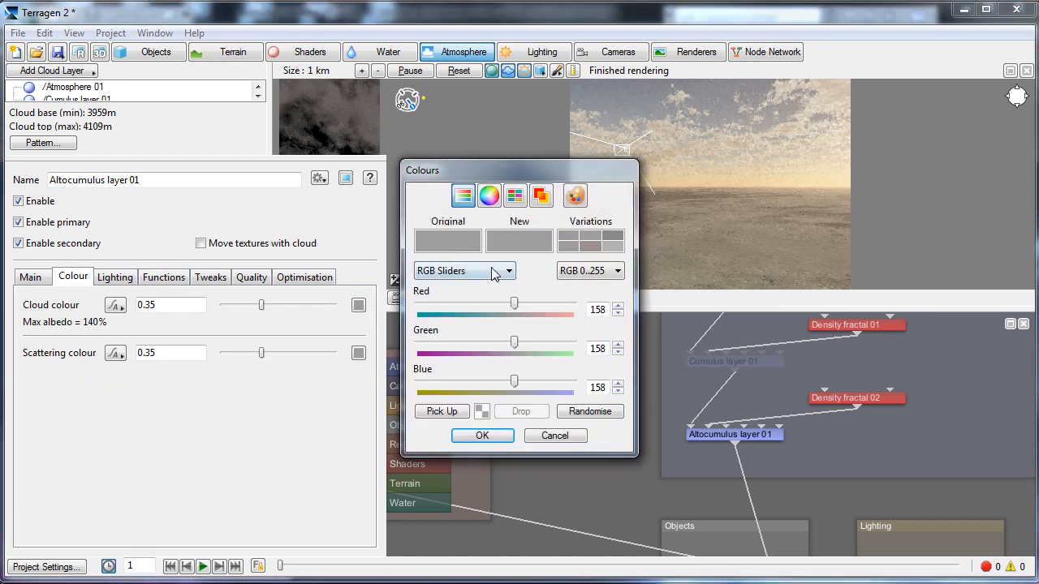
left_click_drag(518, 347, 526, 348)
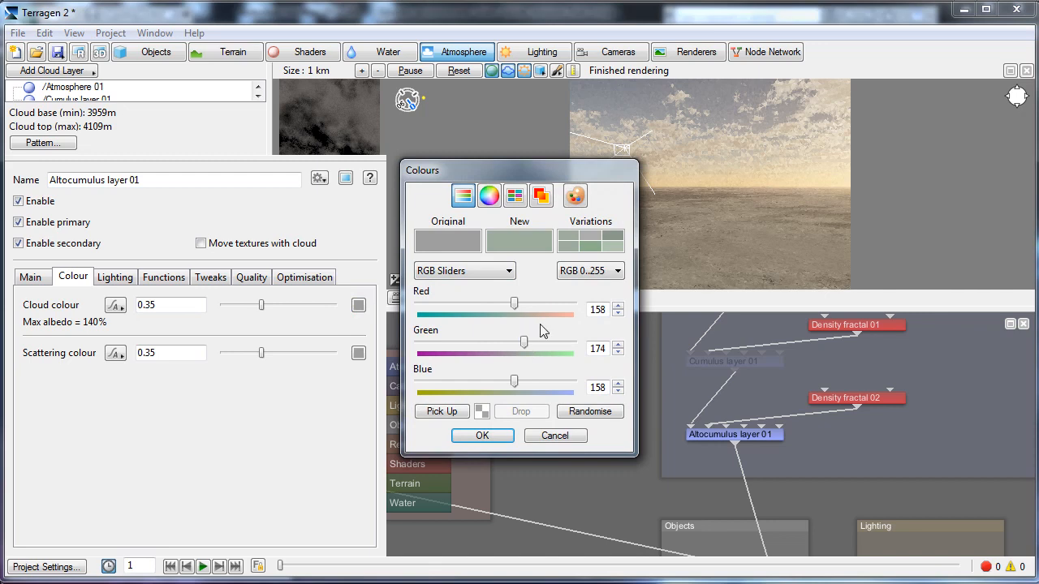
left_click(483, 436)
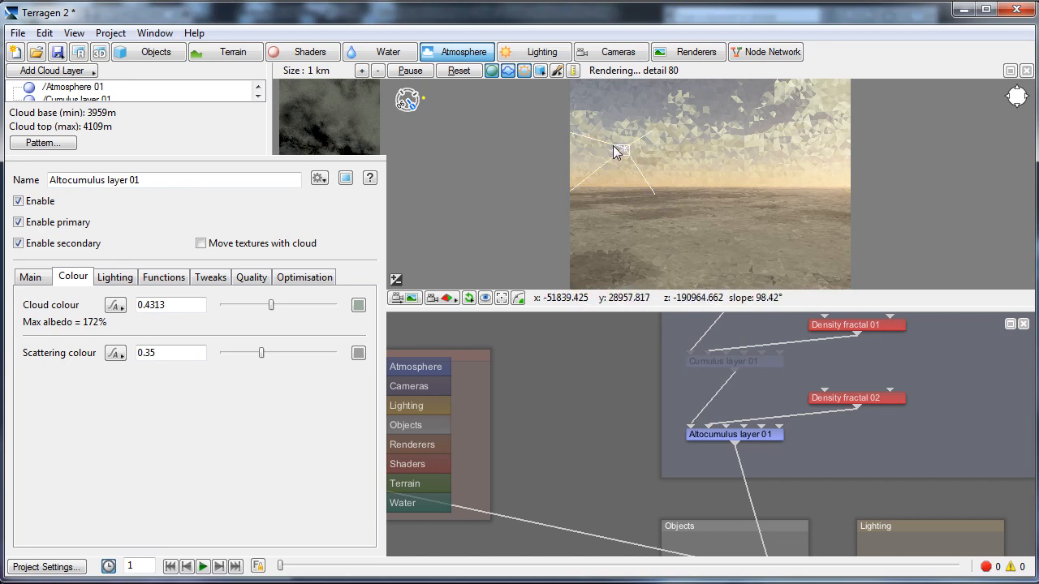
Start saving the project under a new name and browse to the 3dsmax_environment_Alien_planet_mission_Part_5 folder within the 2011 MAXCookie tutorials on drive D.
left_click(17, 33)
left_click(24, 112)
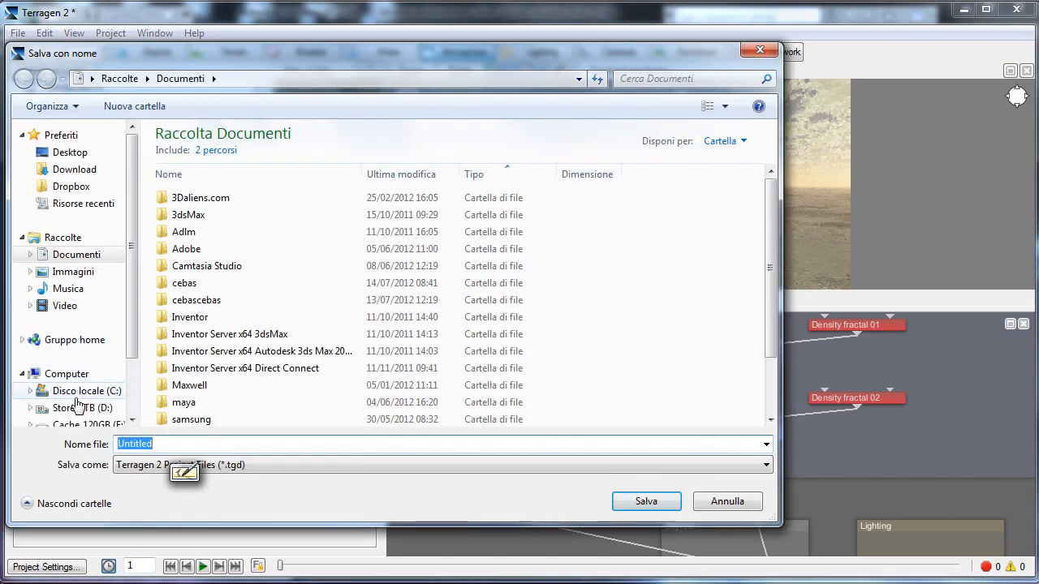
left_click(78, 407)
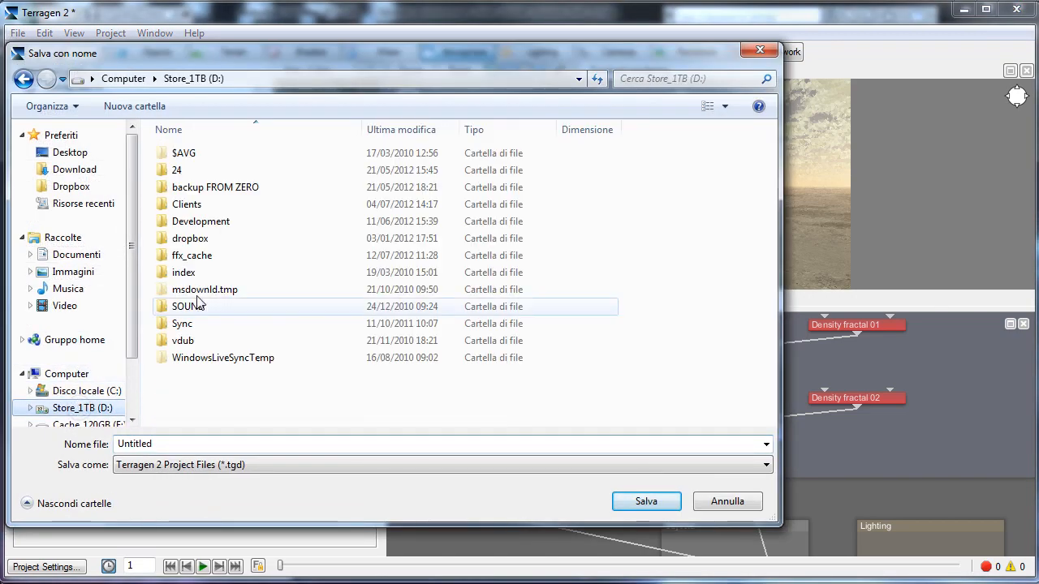
double_click(186, 236)
double_click(199, 165)
double_click(203, 158)
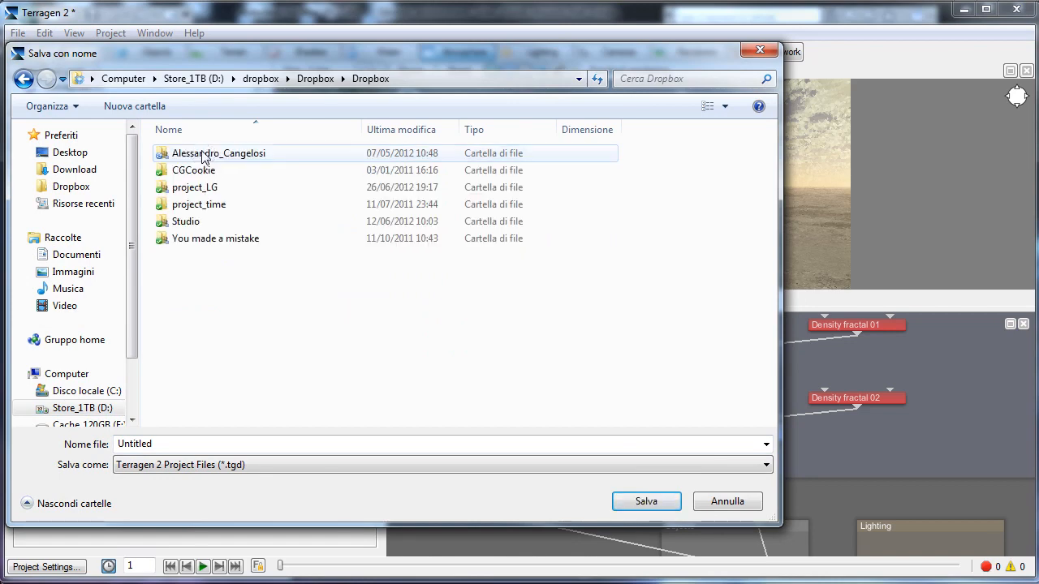
double_click(203, 158)
double_click(197, 203)
double_click(199, 165)
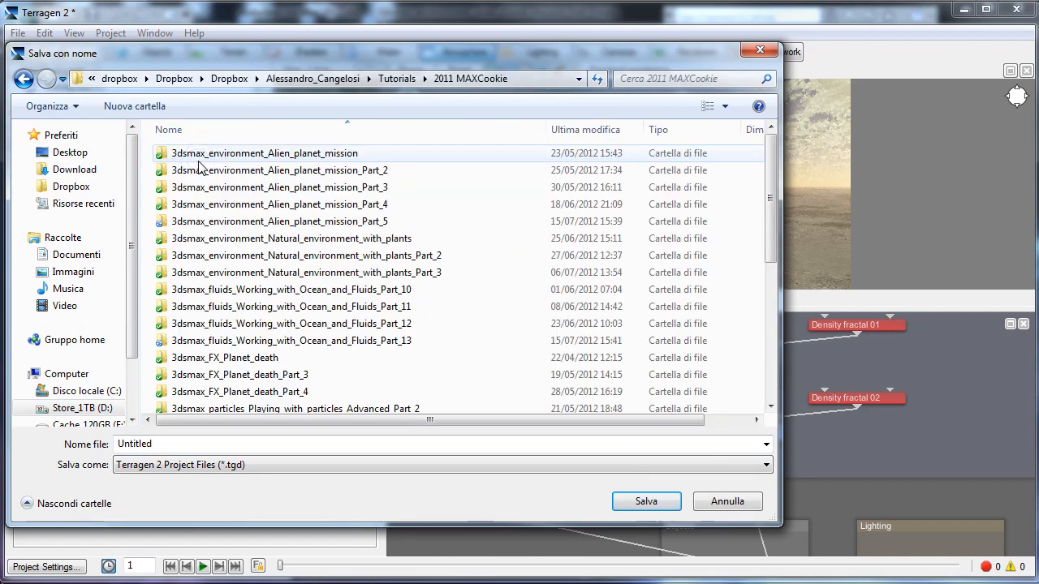
double_click(211, 197)
Save the Terragen project file as 3dsmax_environment_Alien_planet_mission_Part_5_Sky.
double_click(169, 444)
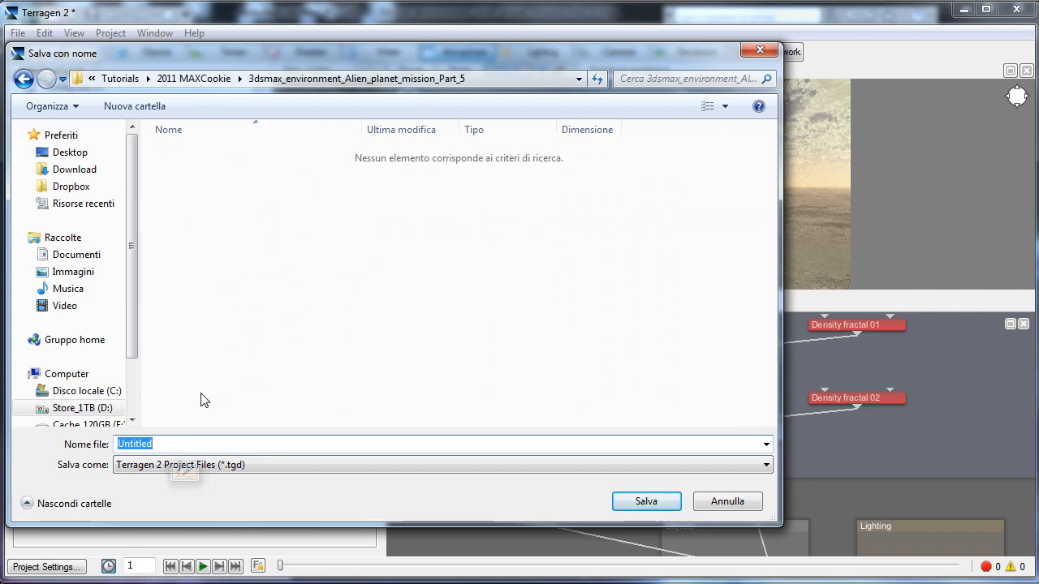
type("3dsmax")
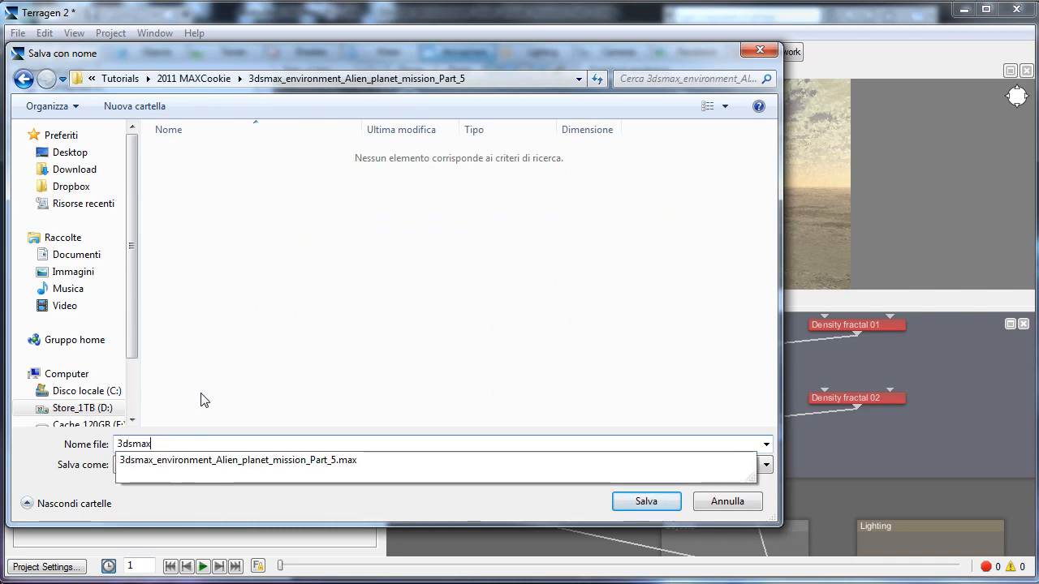
left_click(362, 459)
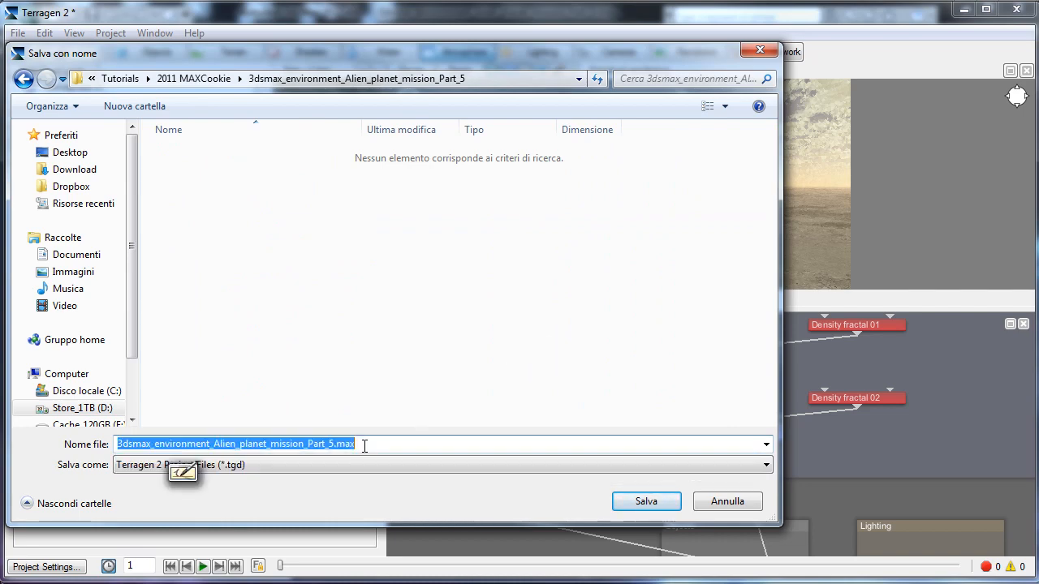
key("BackSpace")
key("BackSpace")
key("BackSpace")
key("BackSpace")
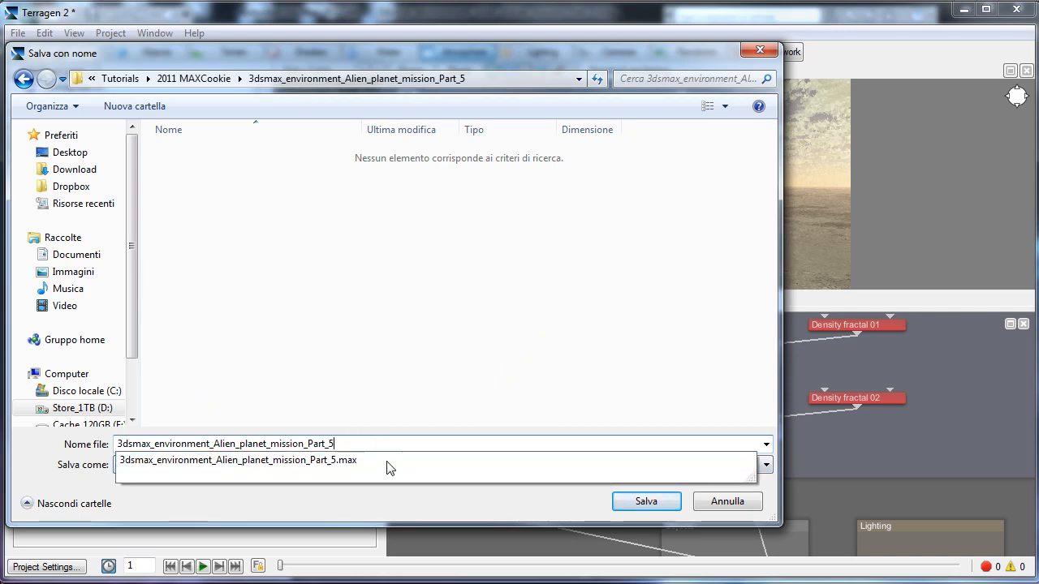
type("_Sky")
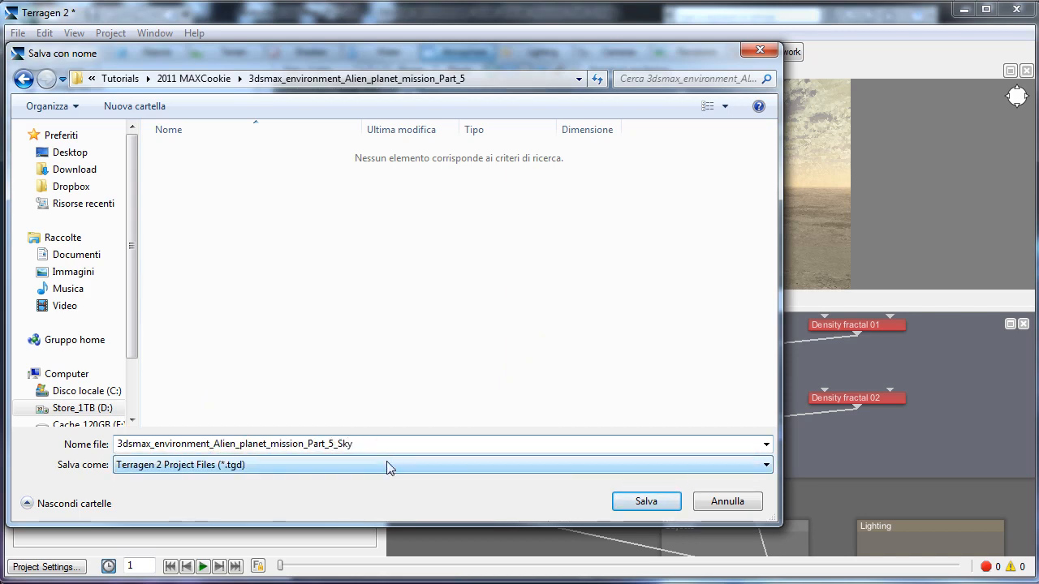
key("Return")
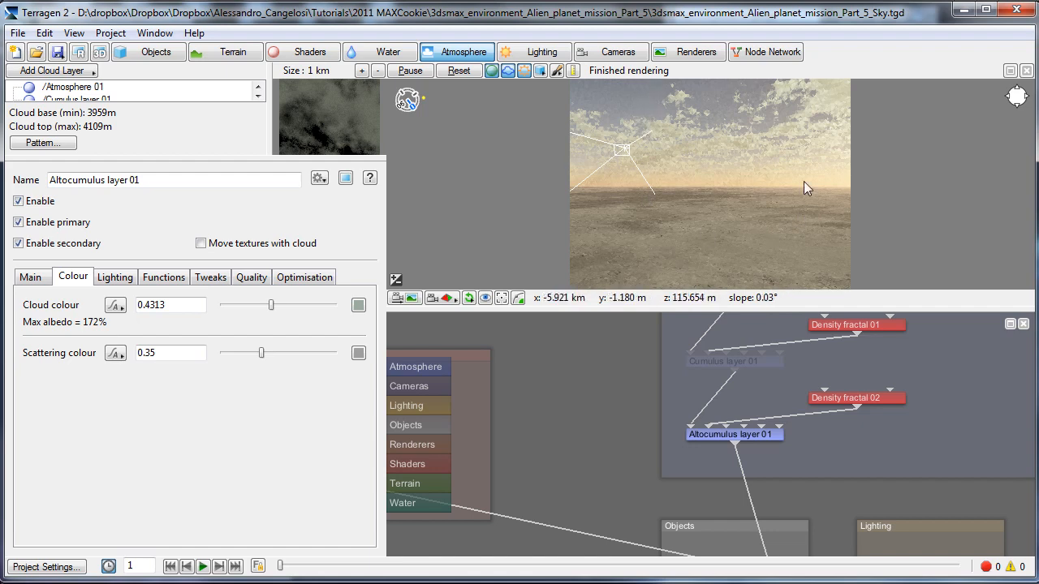
Copy the current 3D preview view to the render camera and open the Quick Render settings.
left_click(410, 302)
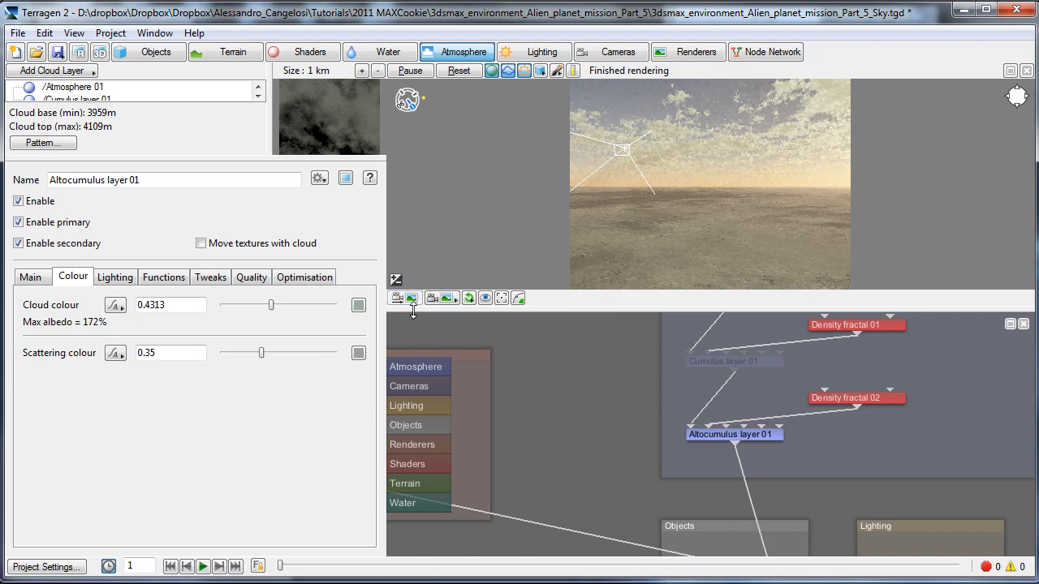
left_click(697, 52)
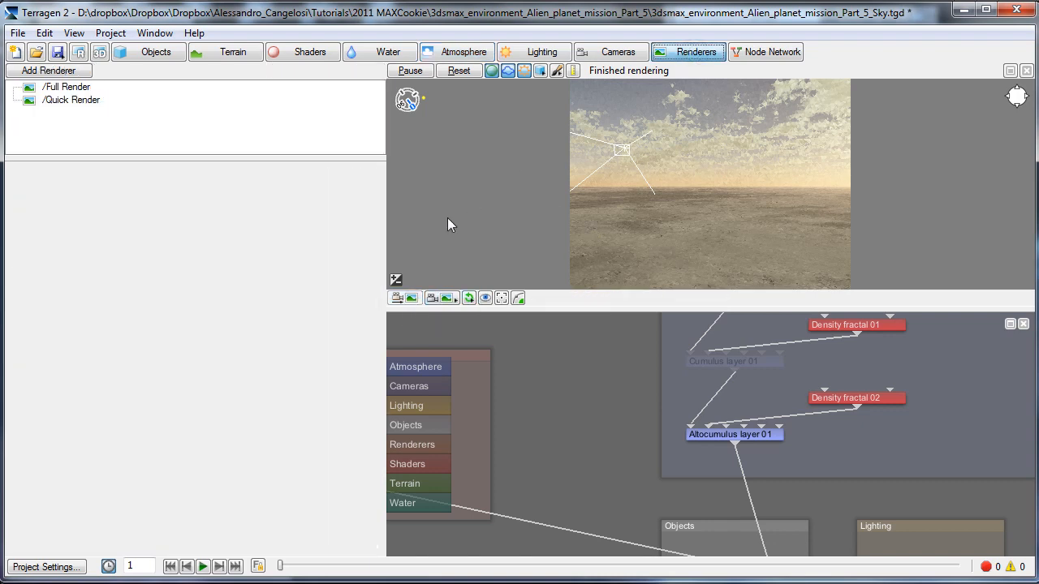
left_click(618, 52)
left_click(700, 52)
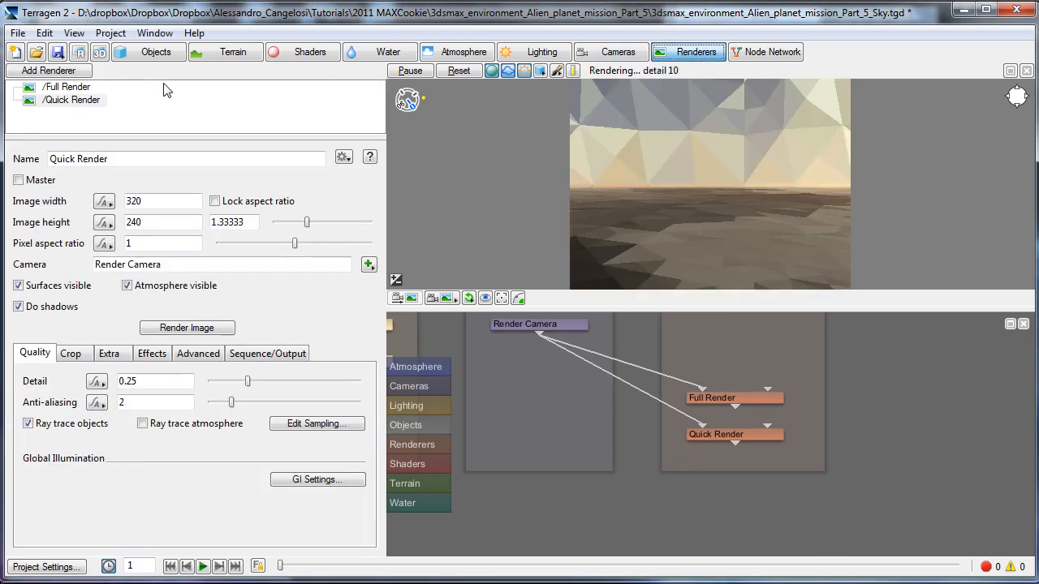
left_click(66, 84)
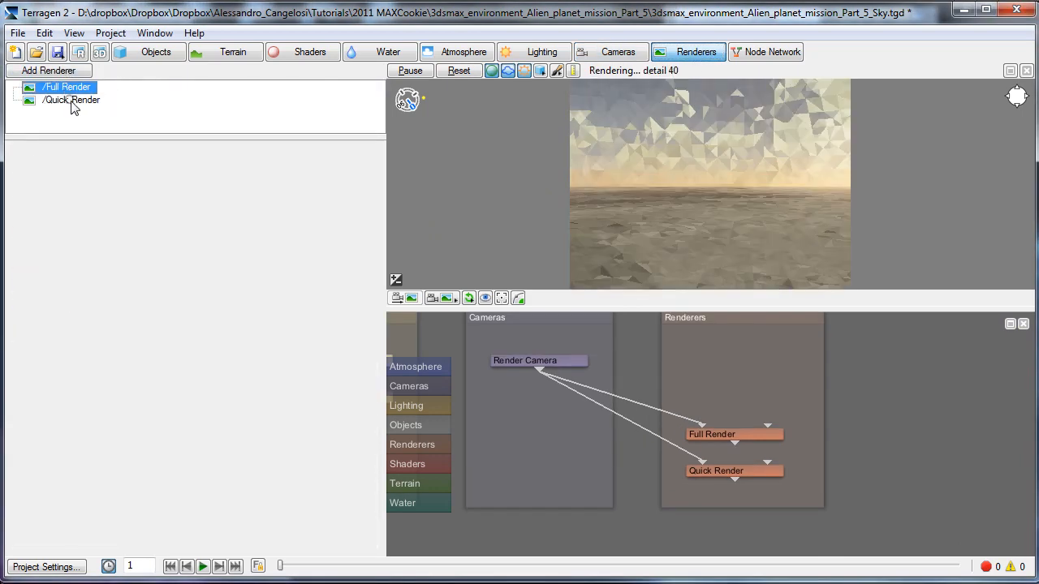
left_click(73, 101)
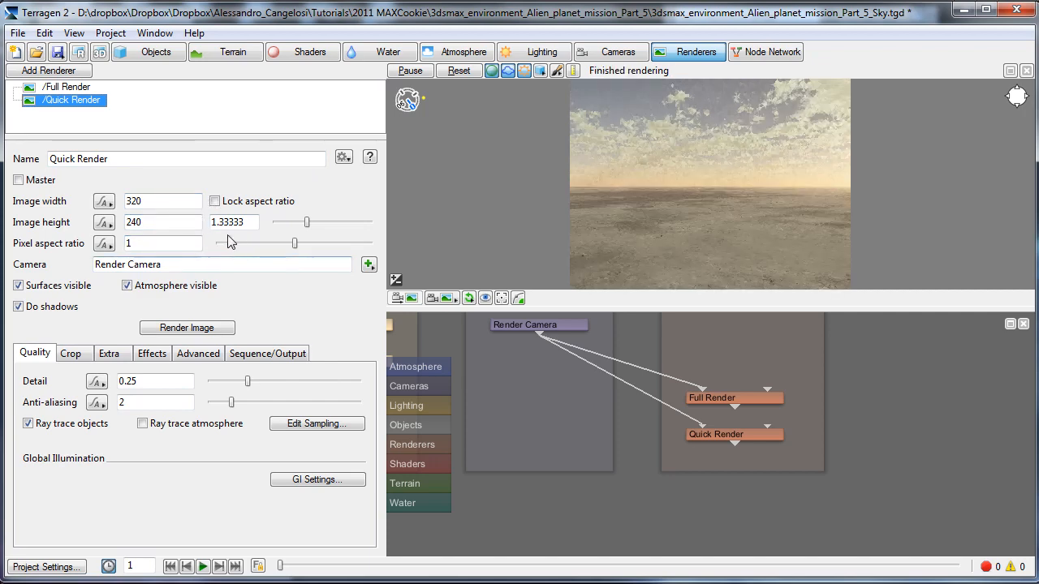
Render a test image with Quick Render and pause the 3D preview.
left_click(183, 329)
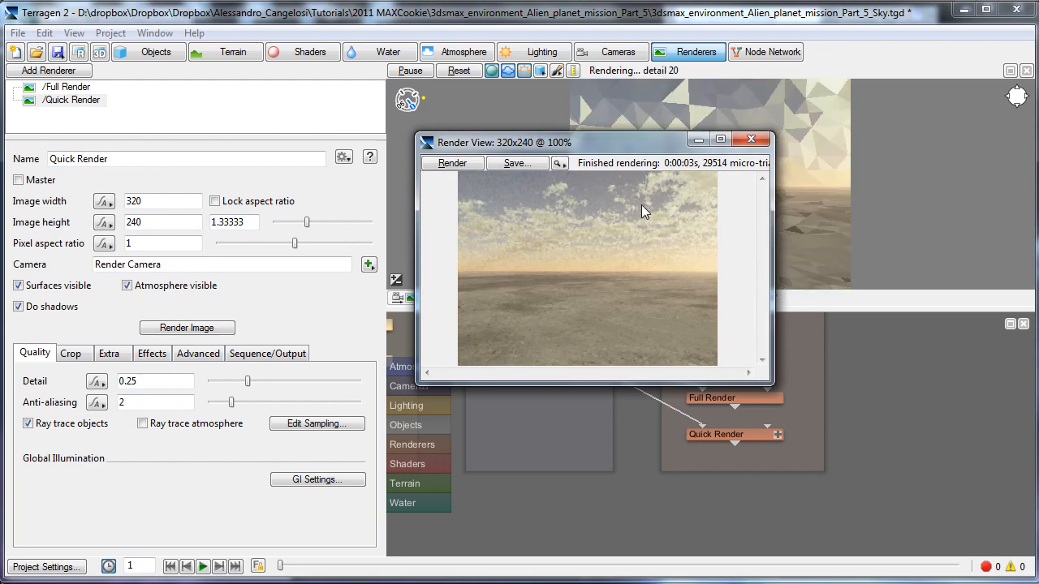
left_click(411, 71)
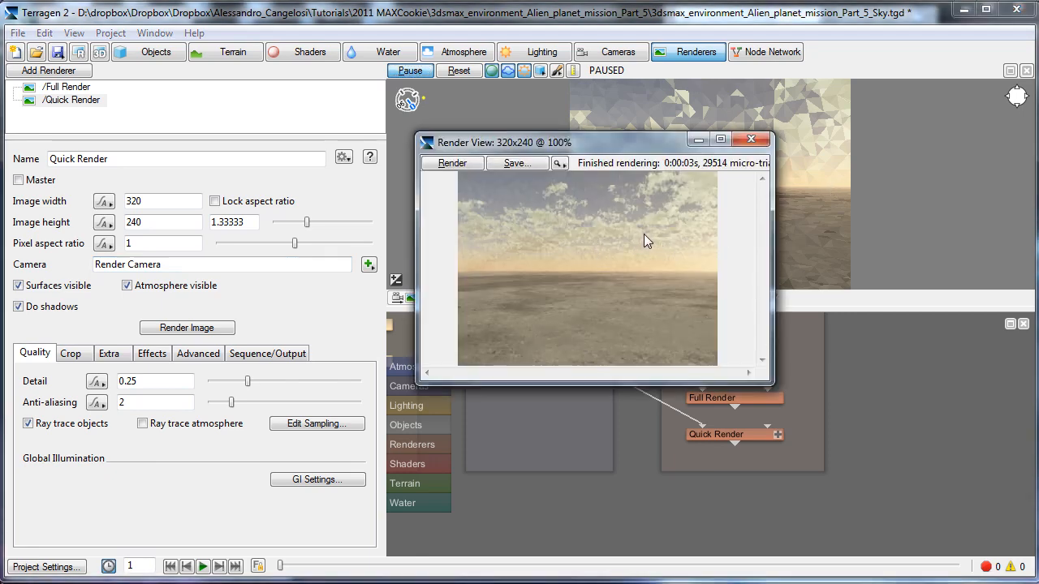
left_click(751, 138)
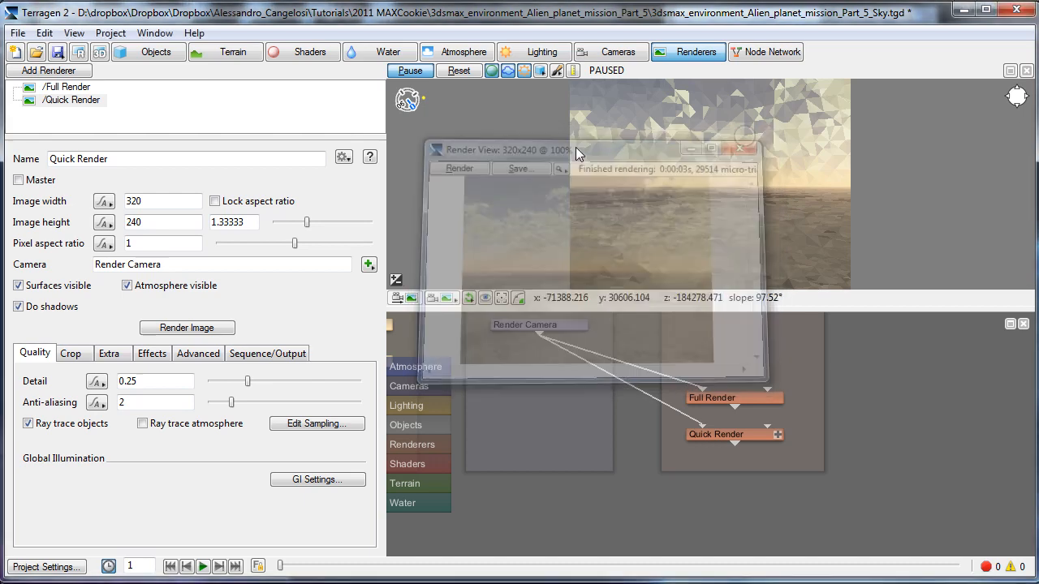
Set the Full Render image size to 900 by 400 and lock its aspect ratio.
left_click(66, 87)
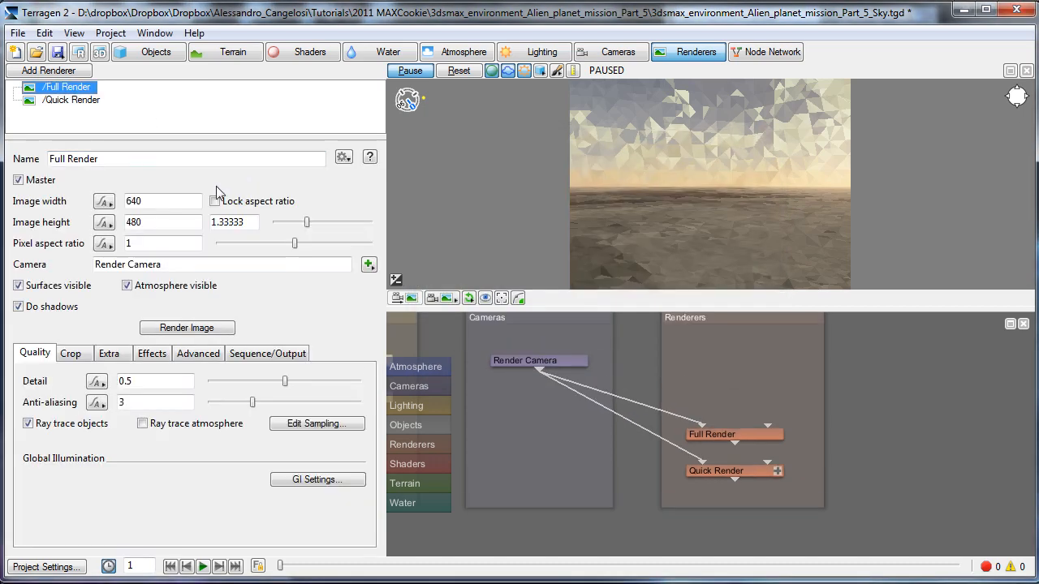
left_click(168, 201)
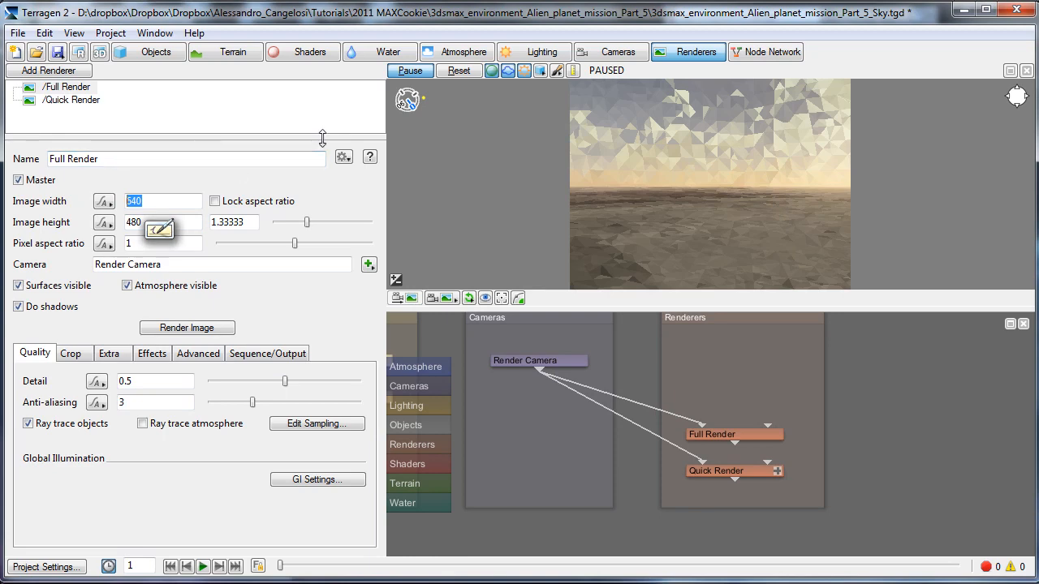
type("900")
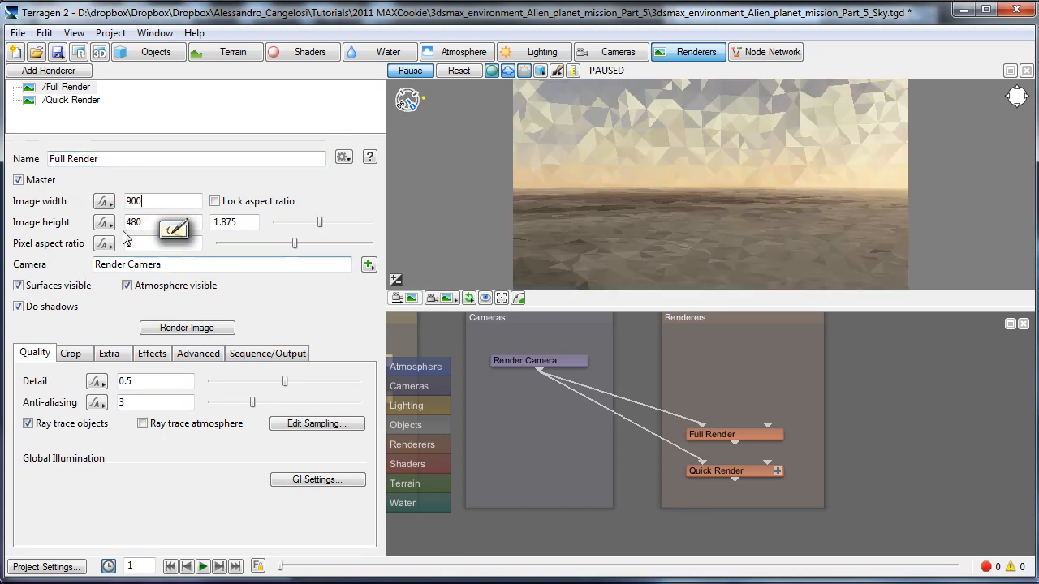
left_click(150, 223)
type("400")
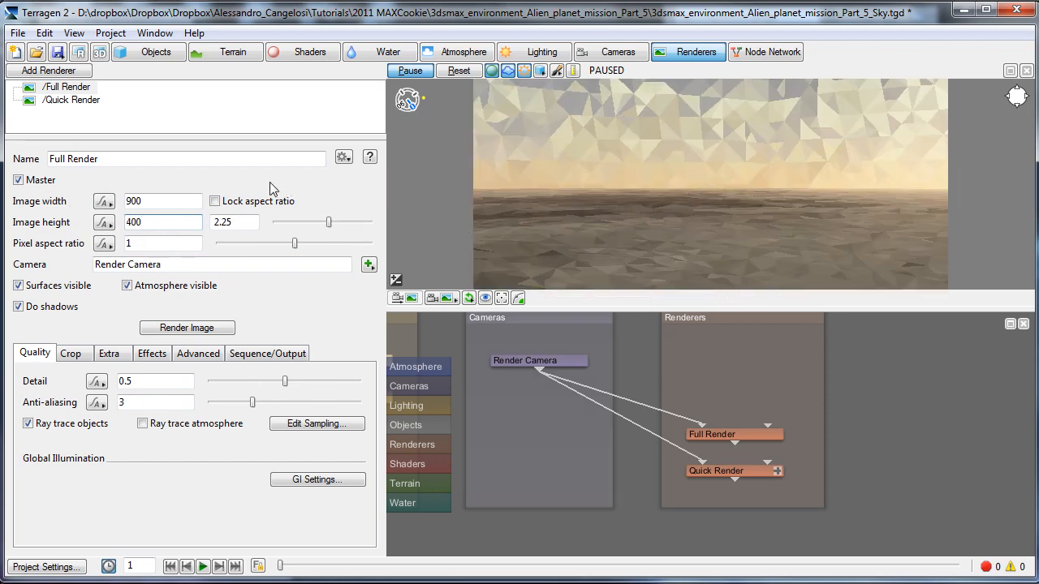
left_click(216, 201)
Set the Full Render image width to 500 and render the image.
double_click(146, 200)
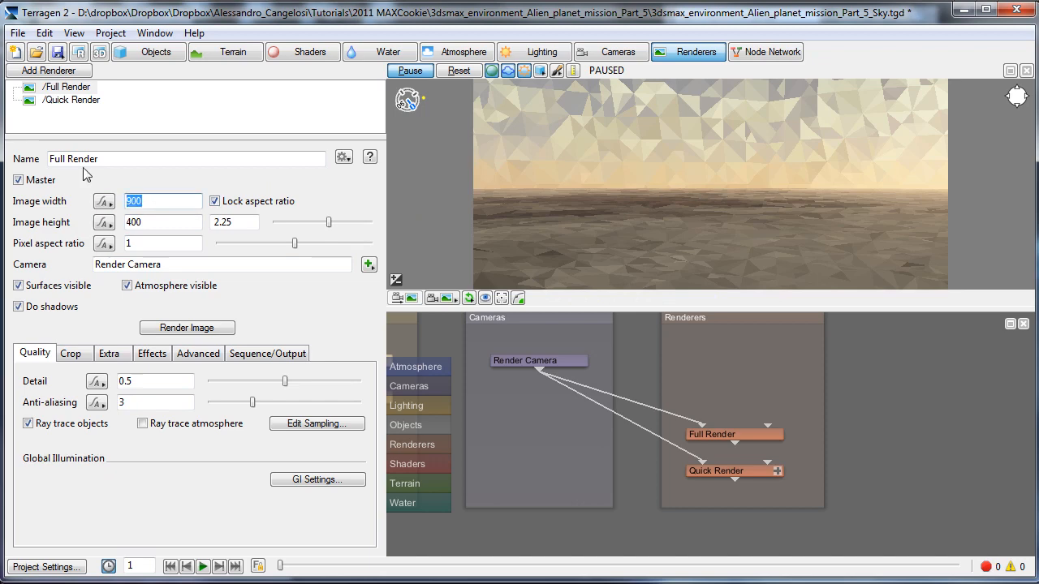
type("500")
left_click(187, 328)
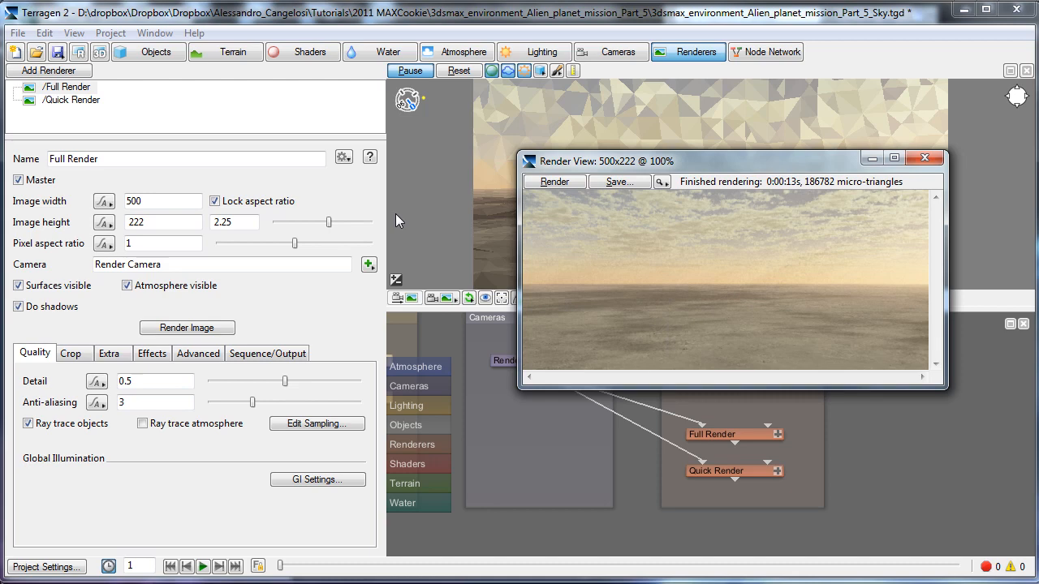
Enlarge the render window to inspect the whole finished test render, and close it.
left_click(515, 388)
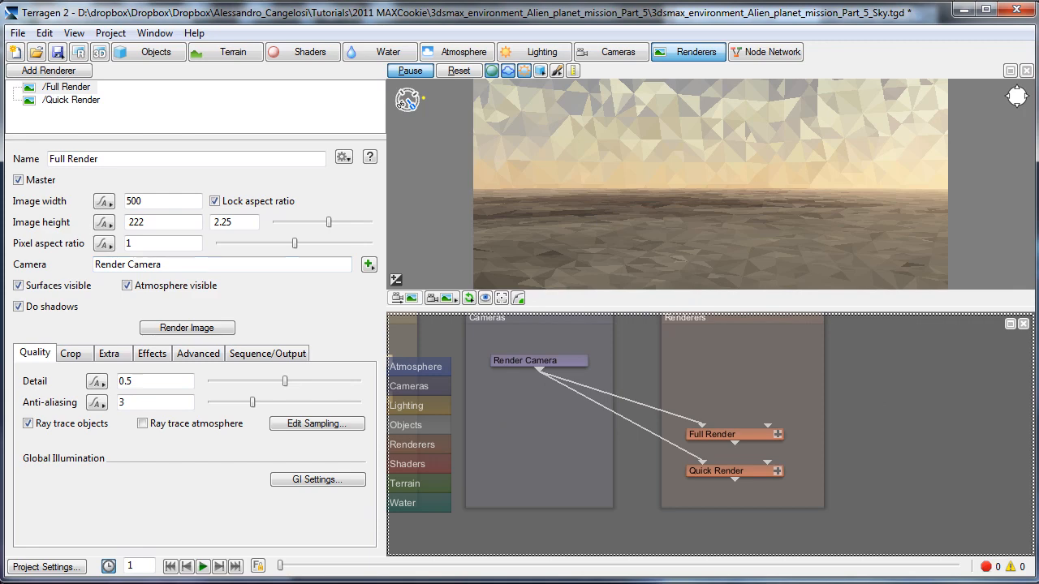
key("alt+Tab")
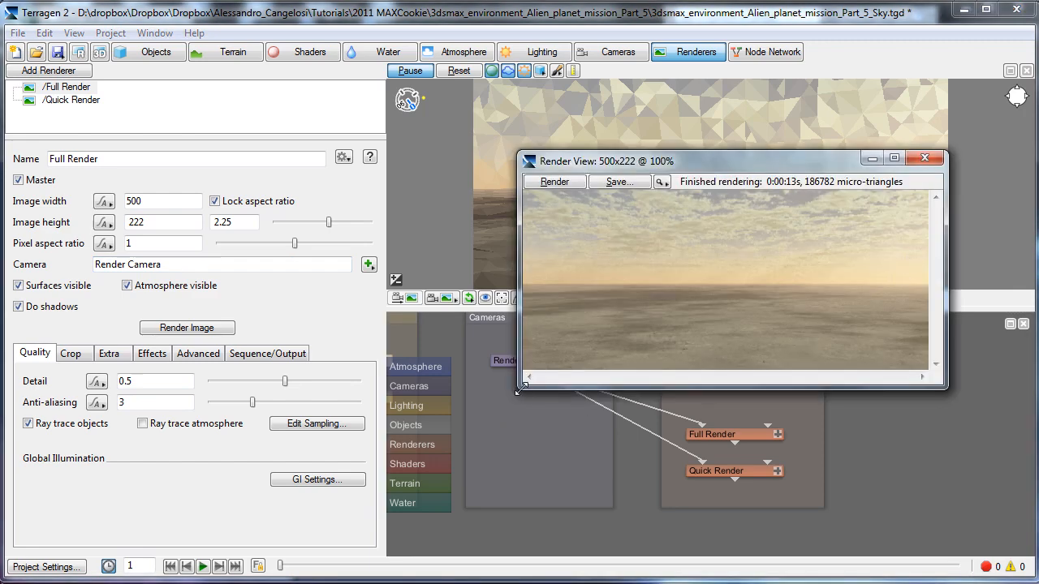
left_click_drag(521, 388, 363, 469)
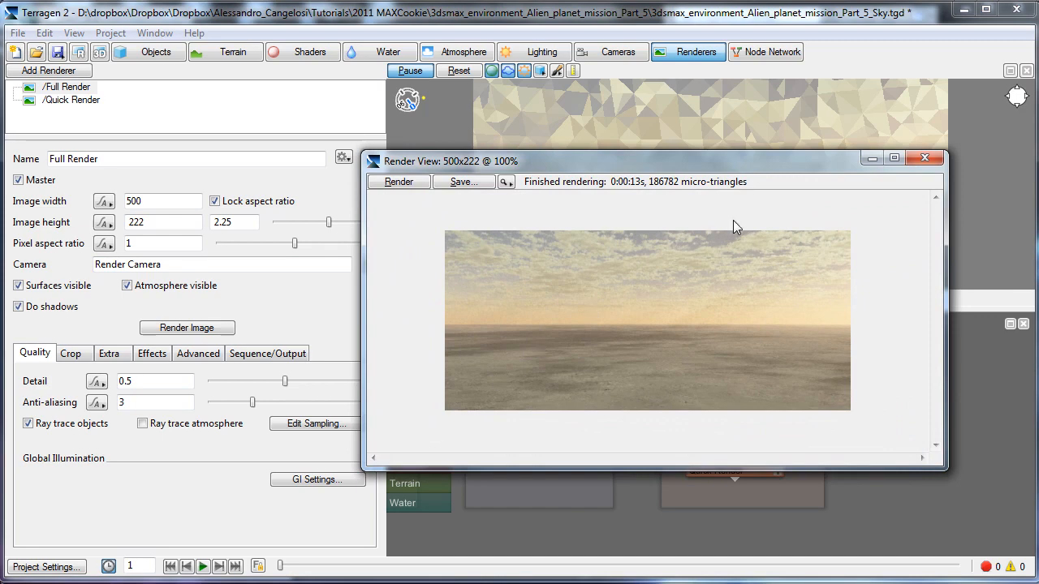
left_click(924, 160)
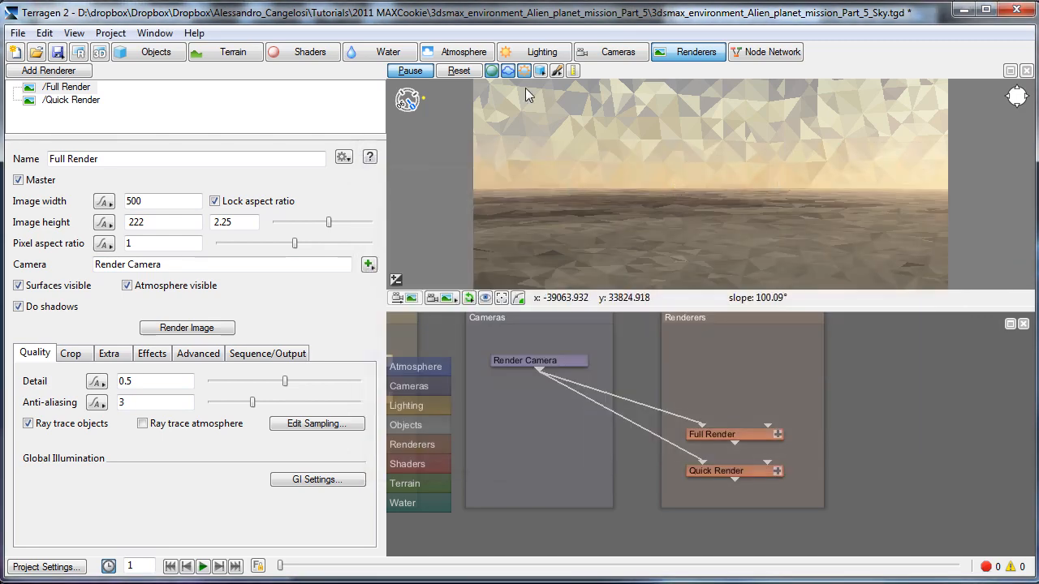
Set the altocumulus layer's coverage adjust to -0.75 and render a test image with Full Render.
left_click(445, 54)
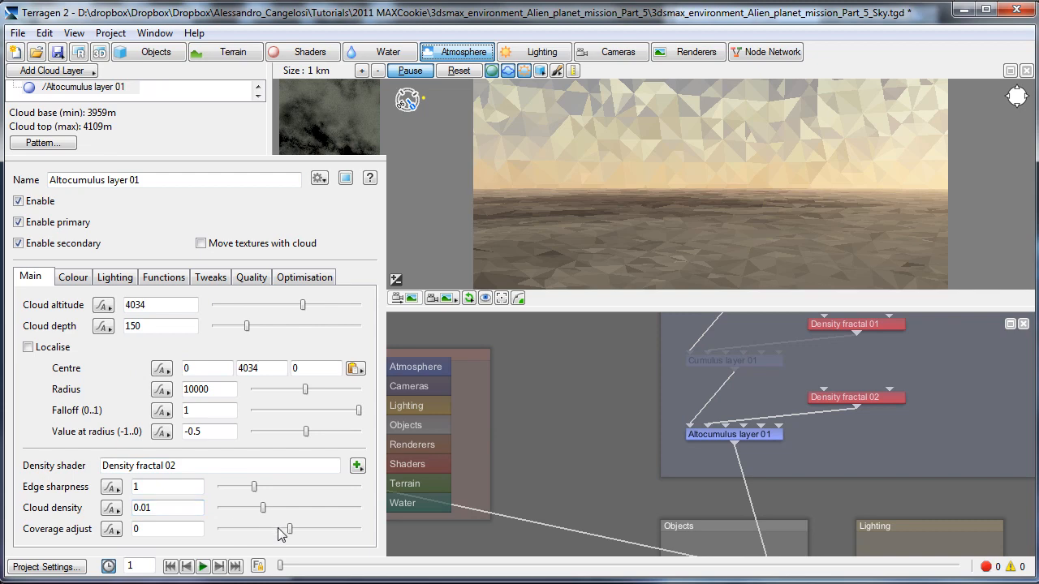
left_click_drag(279, 534, 262, 531)
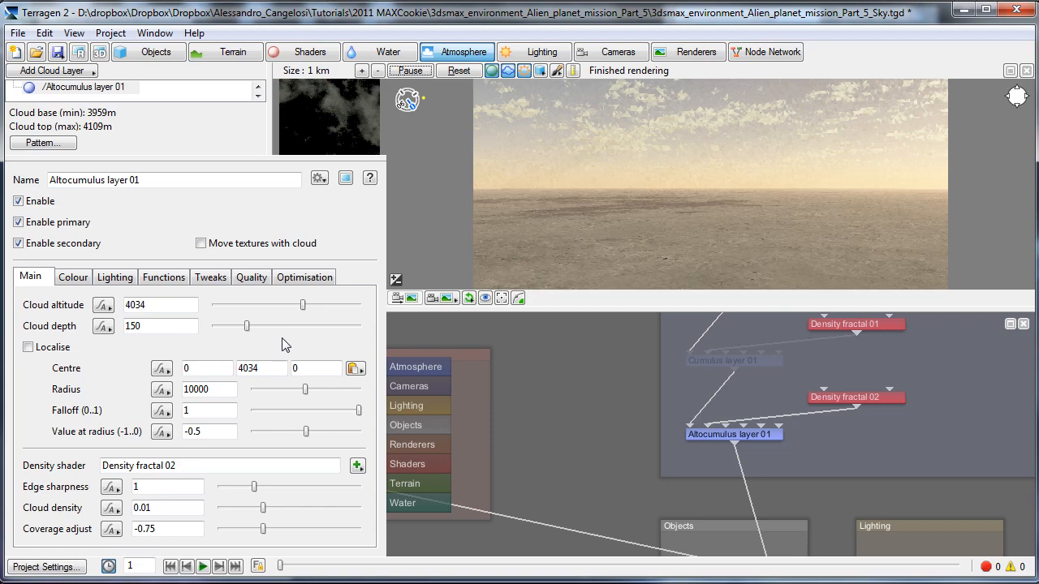
left_click(681, 57)
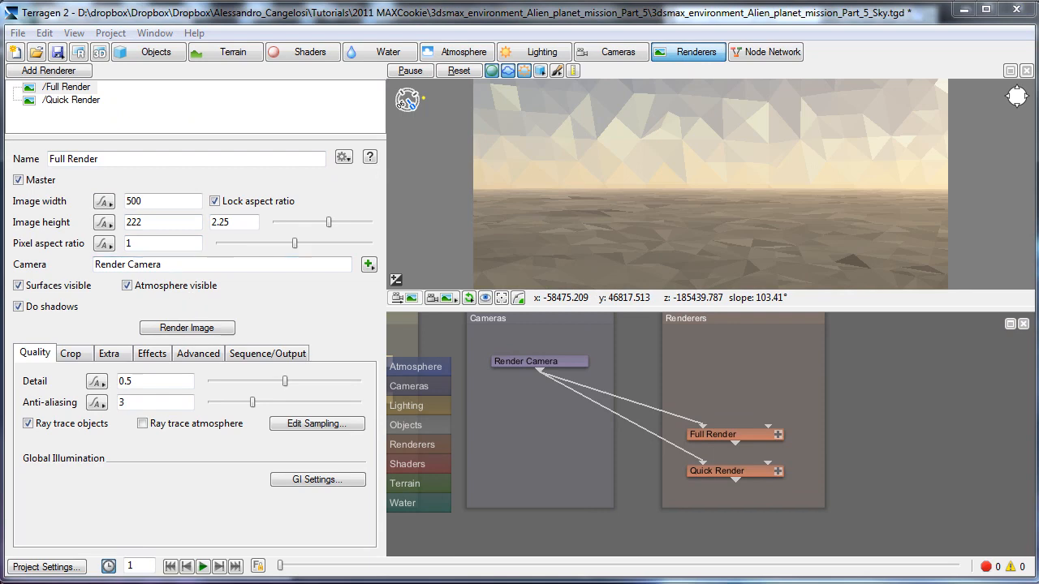
left_click(187, 327)
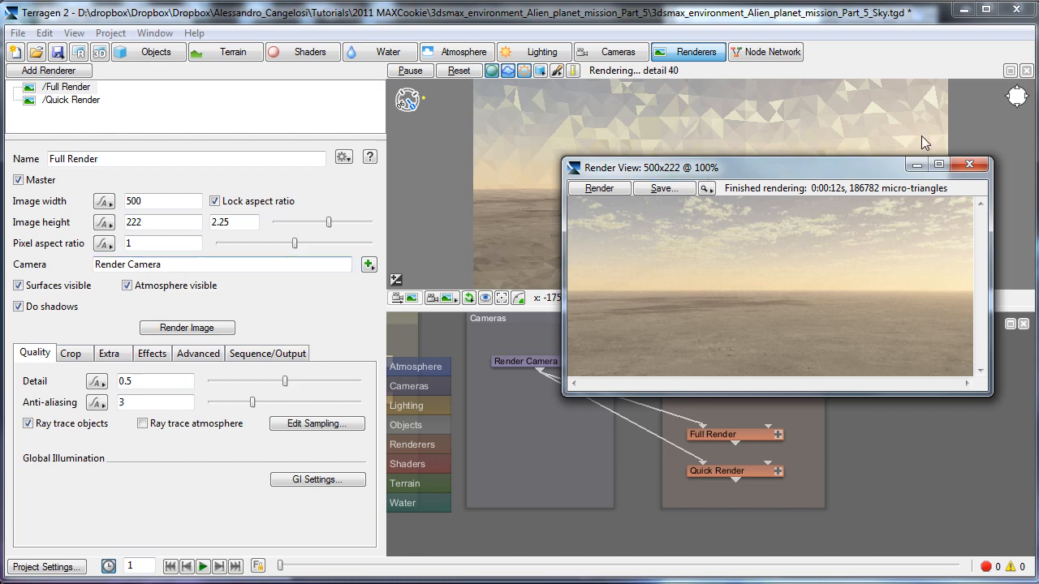
left_click(972, 164)
left_click(67, 72)
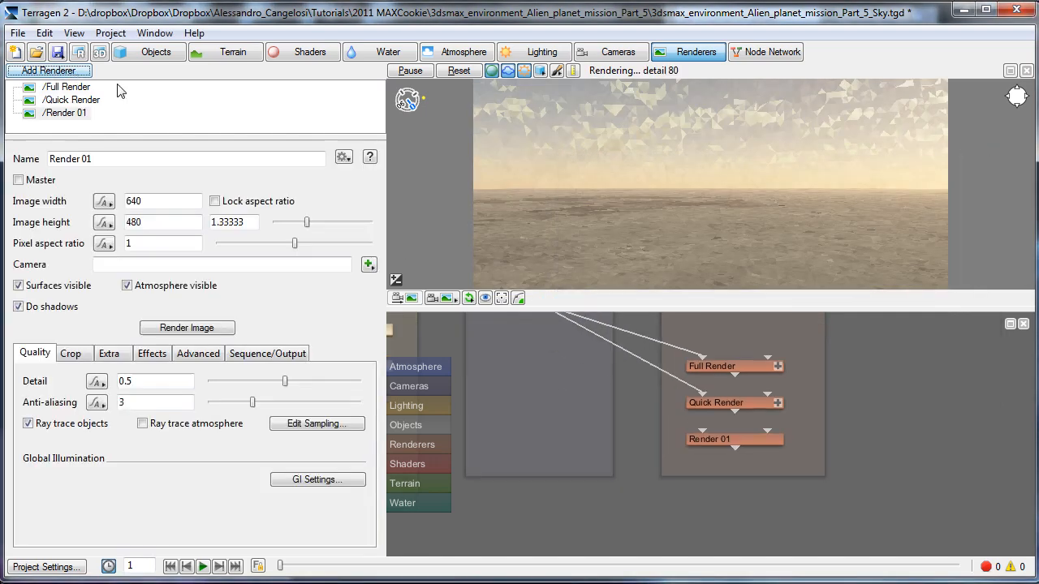
left_click(44, 33)
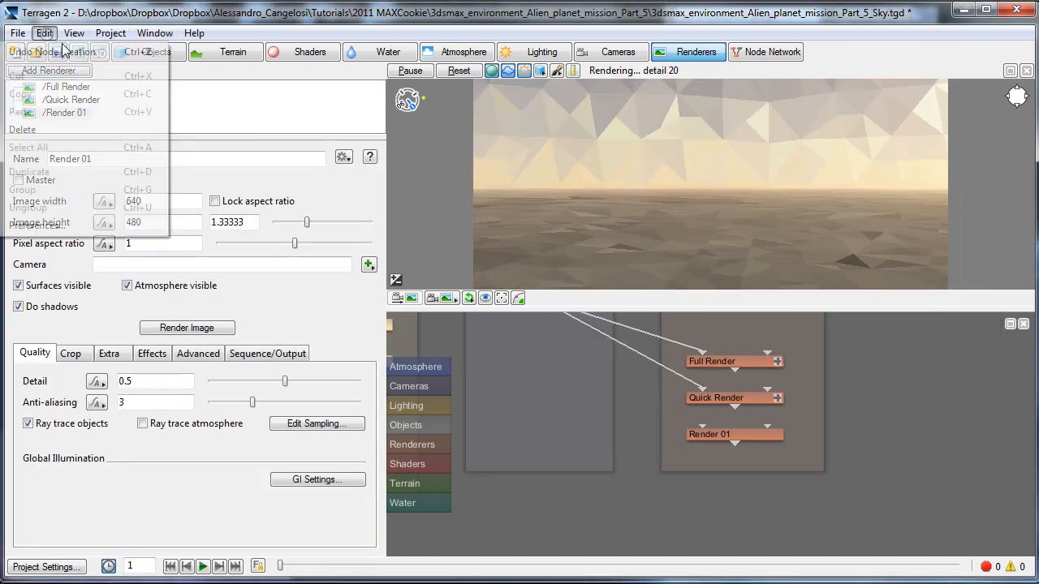
left_click(81, 57)
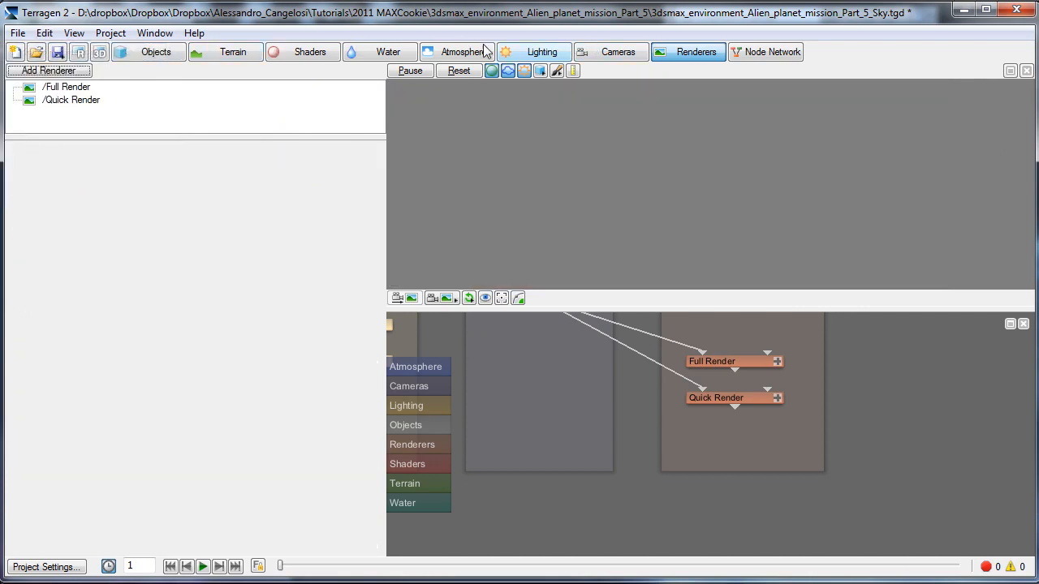
Add a high-level 2D cirrus cloud layer to the atmosphere and check it with a Quick Render test image.
left_click(455, 55)
left_click(73, 74)
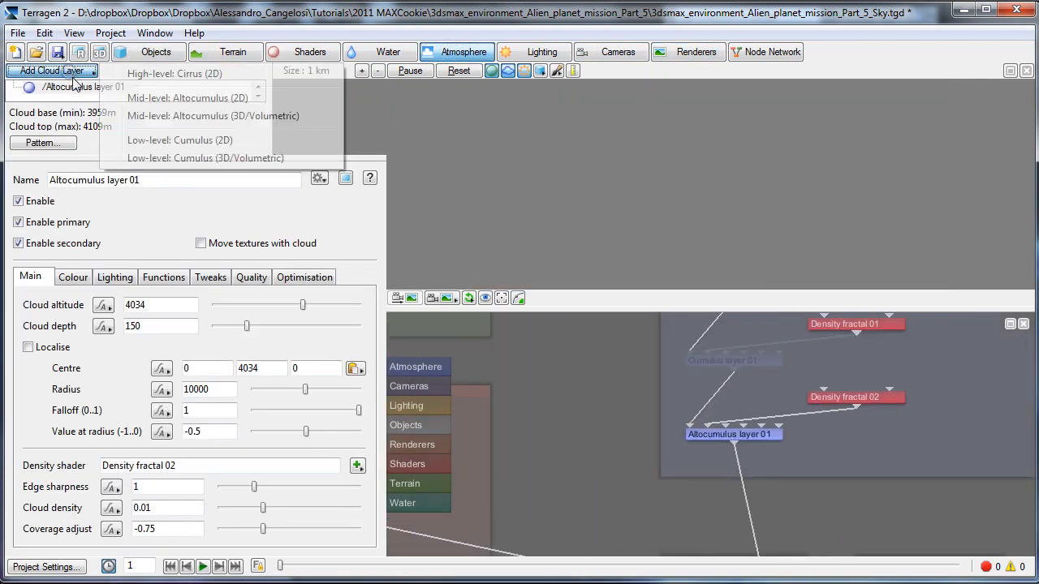
left_click(202, 75)
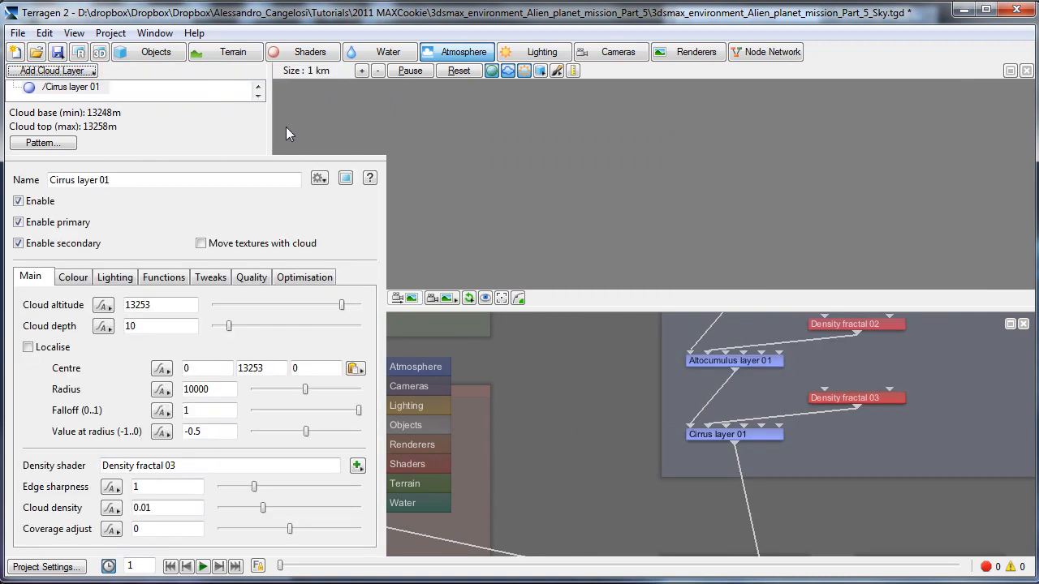
left_click(692, 53)
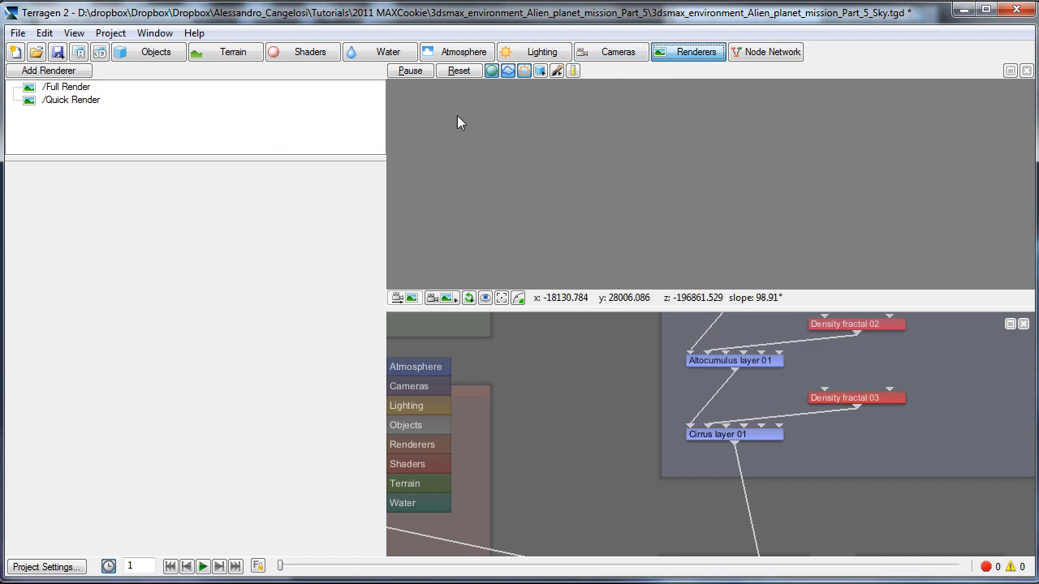
left_click(84, 100)
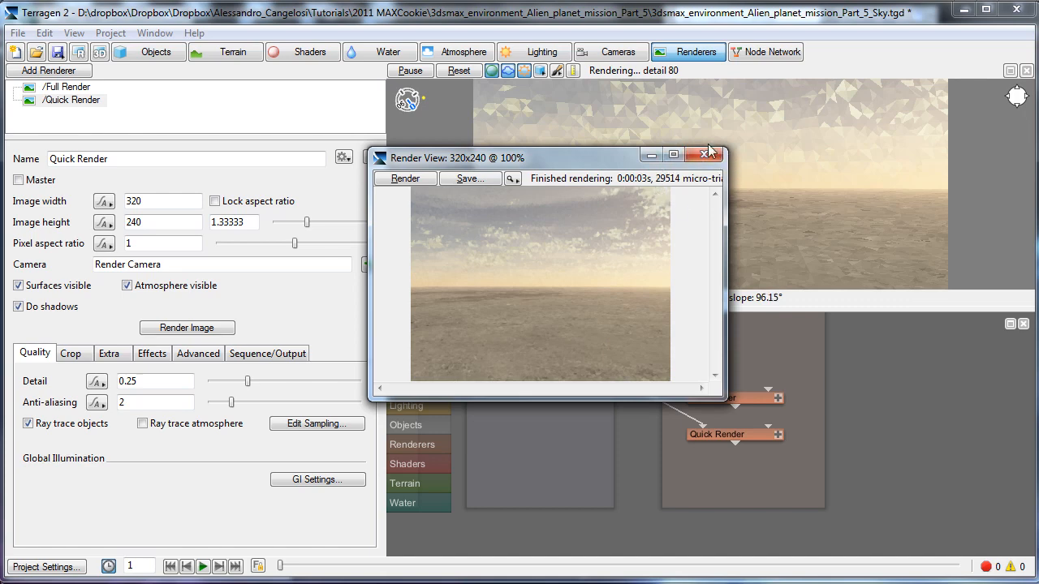
left_click(706, 153)
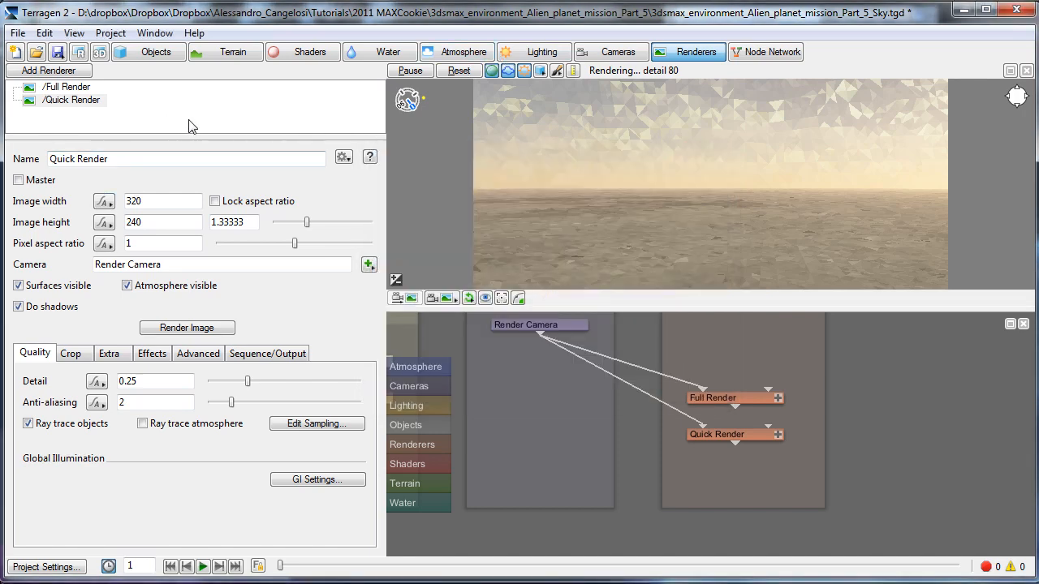
Set the altocumulus layer's cloud altitude to 3000 and lower its edge sharpness to about 0.24.
left_click(463, 51)
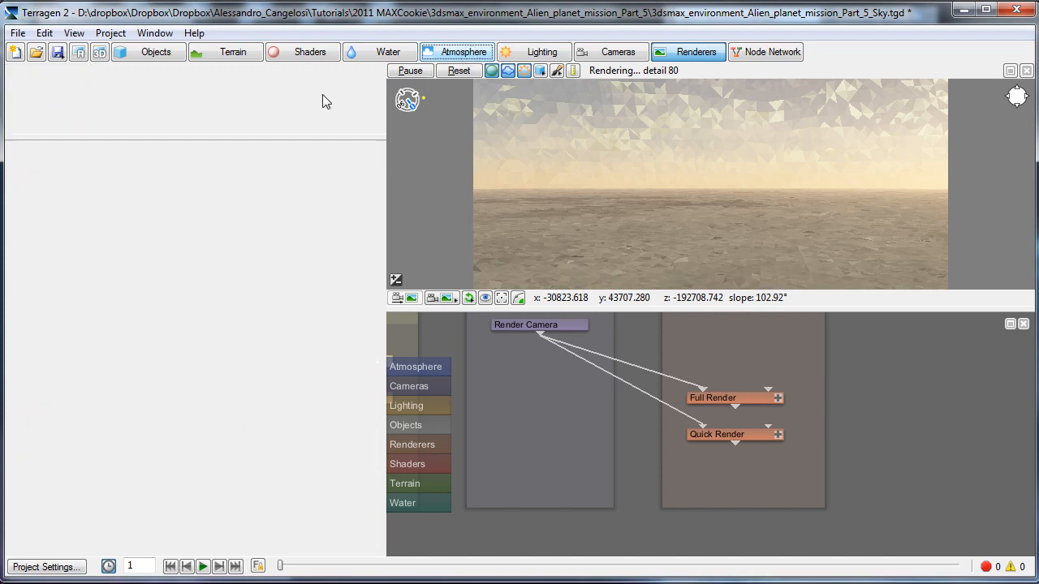
left_click(258, 88)
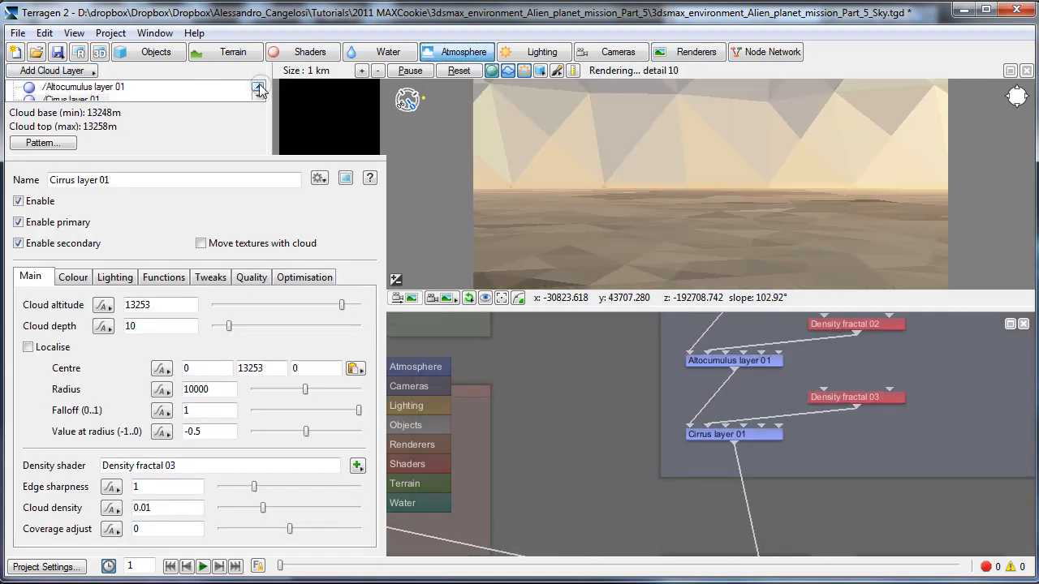
left_click(120, 88)
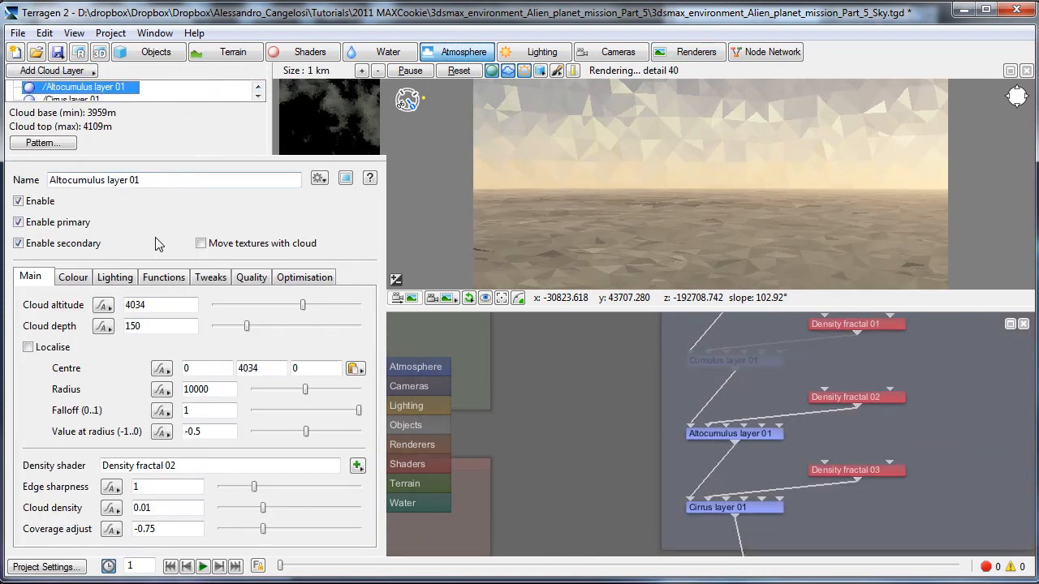
double_click(170, 304)
type("3000")
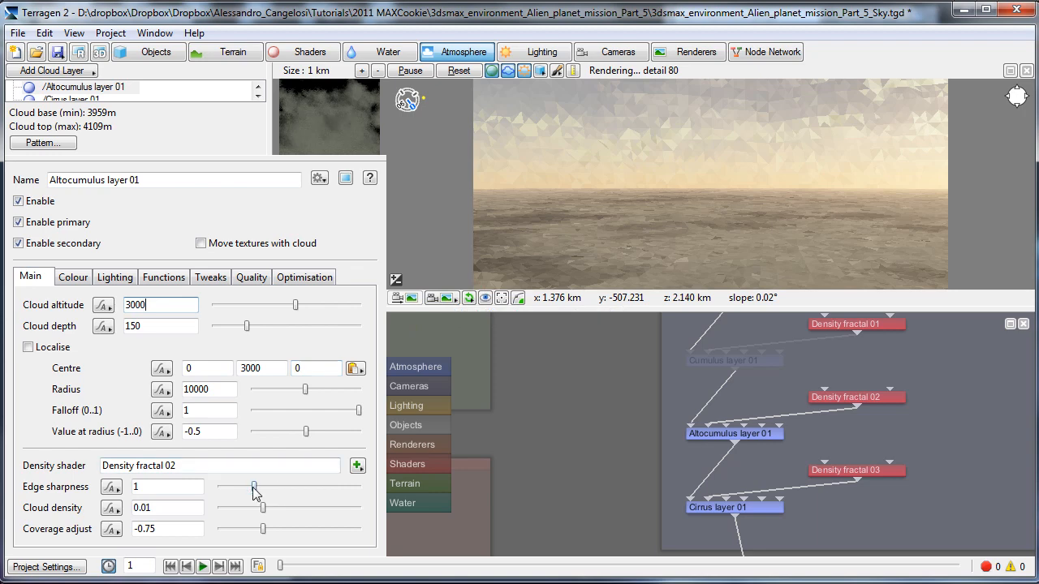
left_click_drag(254, 490, 230, 498)
left_click_drag(232, 497, 241, 495)
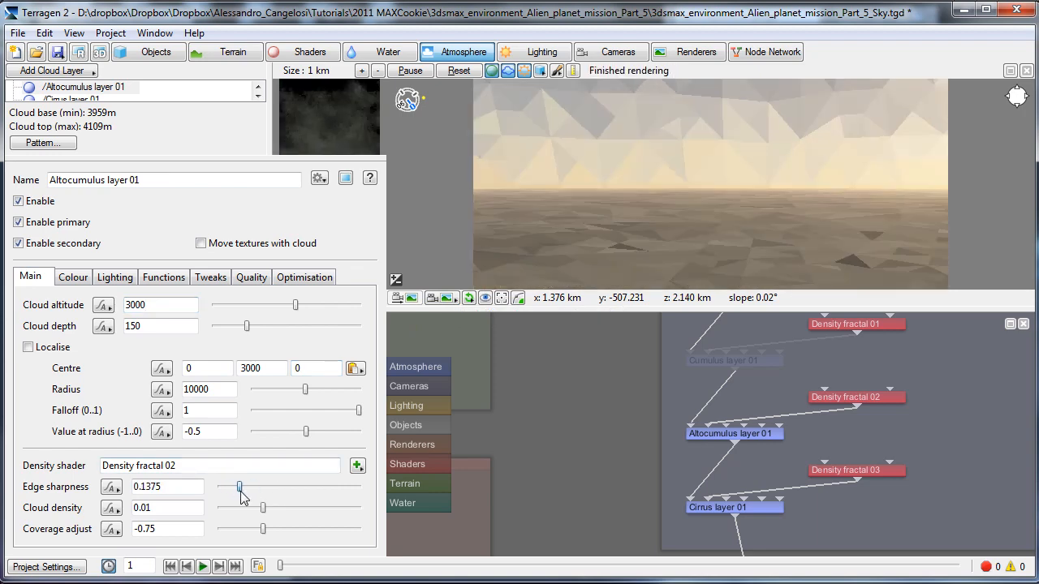
left_click_drag(241, 496, 244, 492)
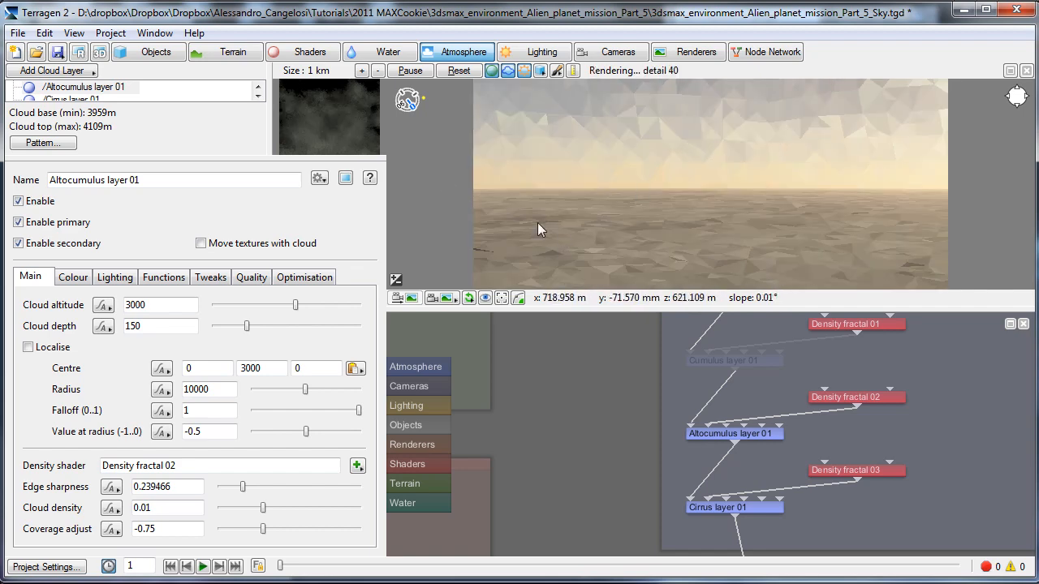
With the 3D preview paused, render a test image with Full Render and save the project.
left_click(419, 70)
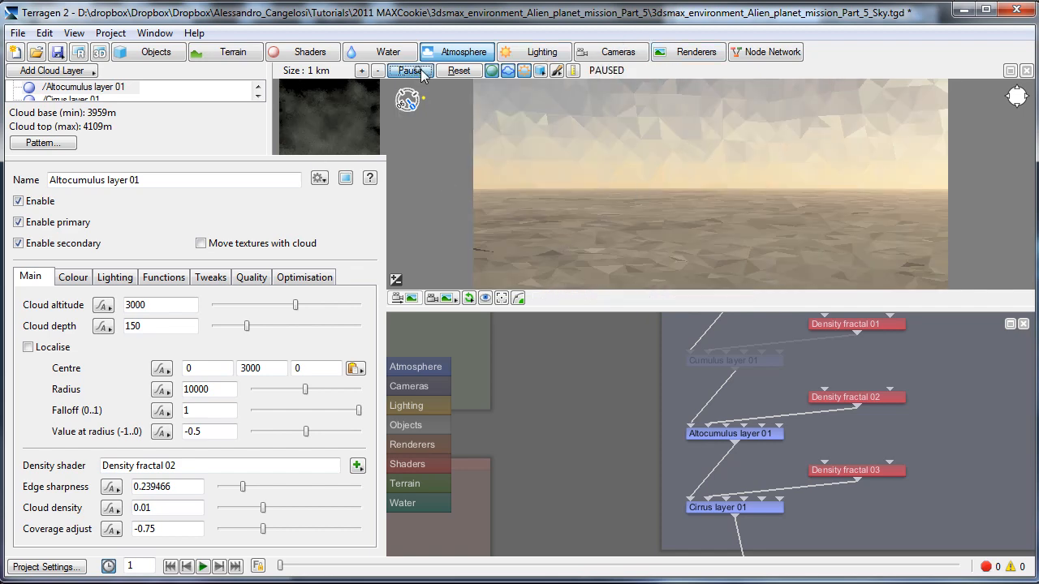
left_click(690, 51)
left_click(87, 88)
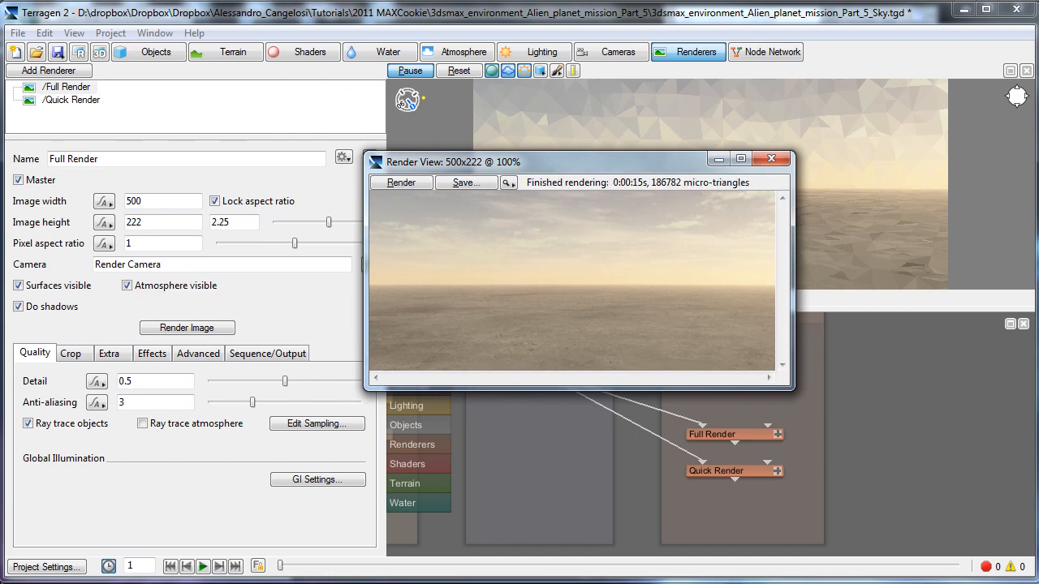
left_click(57, 51)
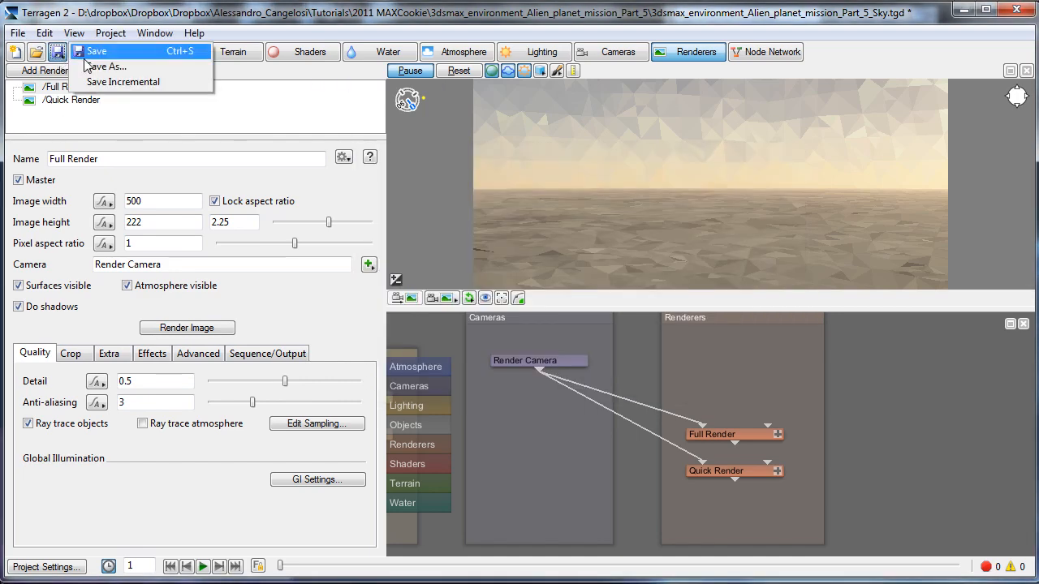
left_click(97, 53)
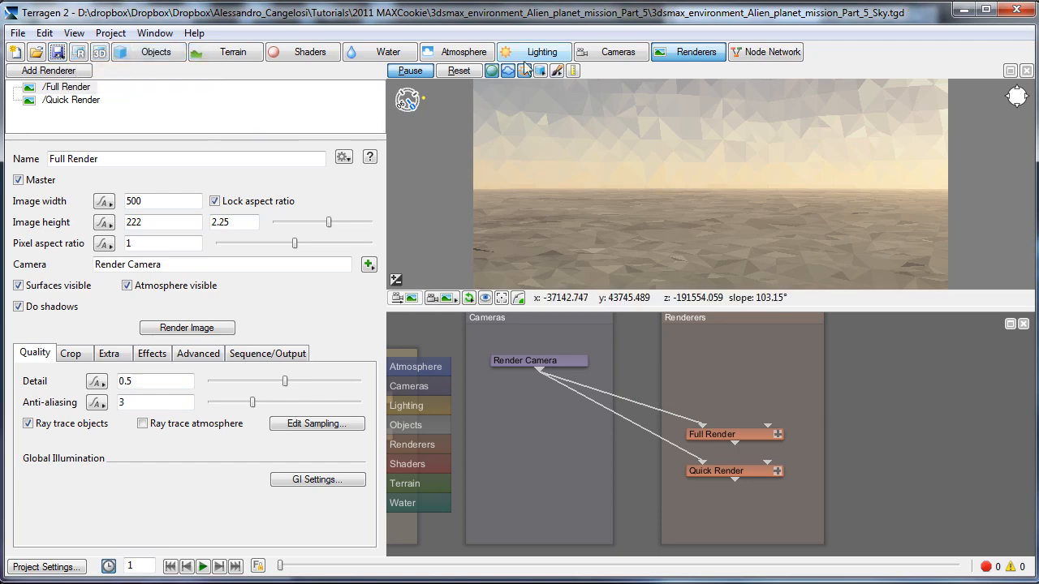
Set the Full Render image width to 900 with the aspect ratio locked.
left_click(144, 203)
key("BackSpace")
key("BackSpace")
key("BackSpace")
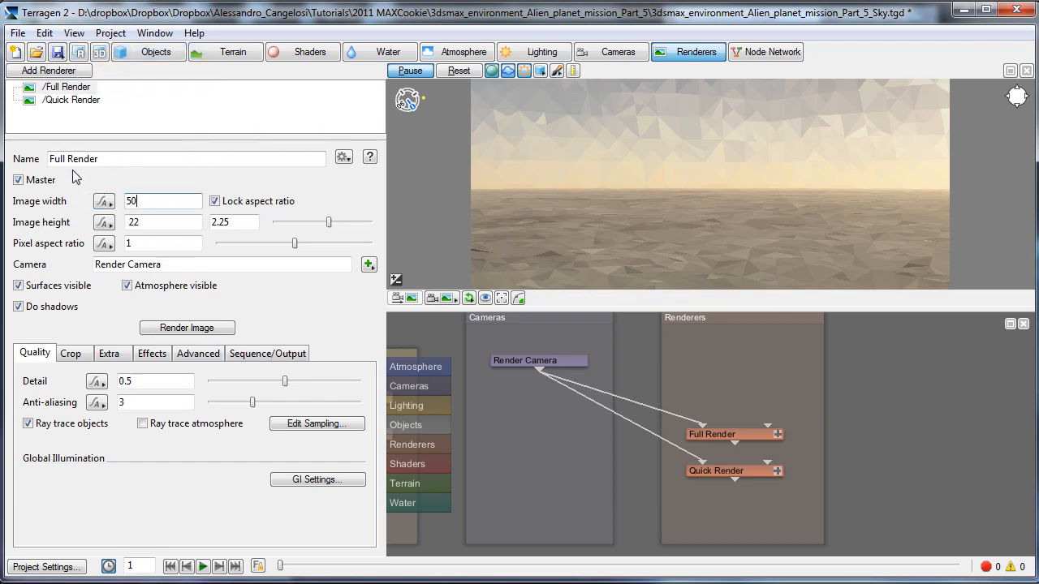
type("900")
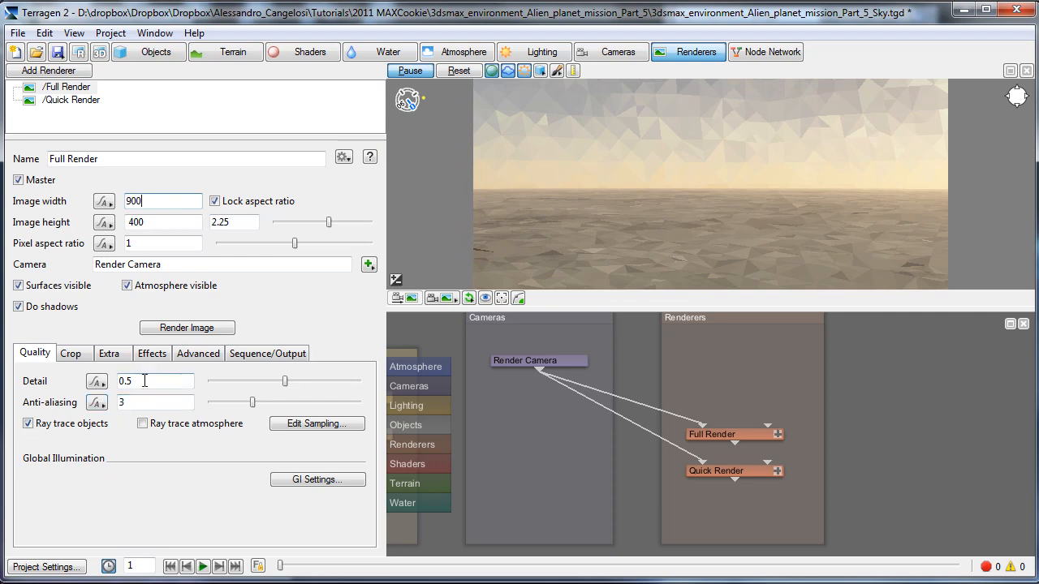
Raise the Full Render quality to detail 1 and anti-aliasing 5.
left_click_drag(145, 381, 36, 370)
type("1")
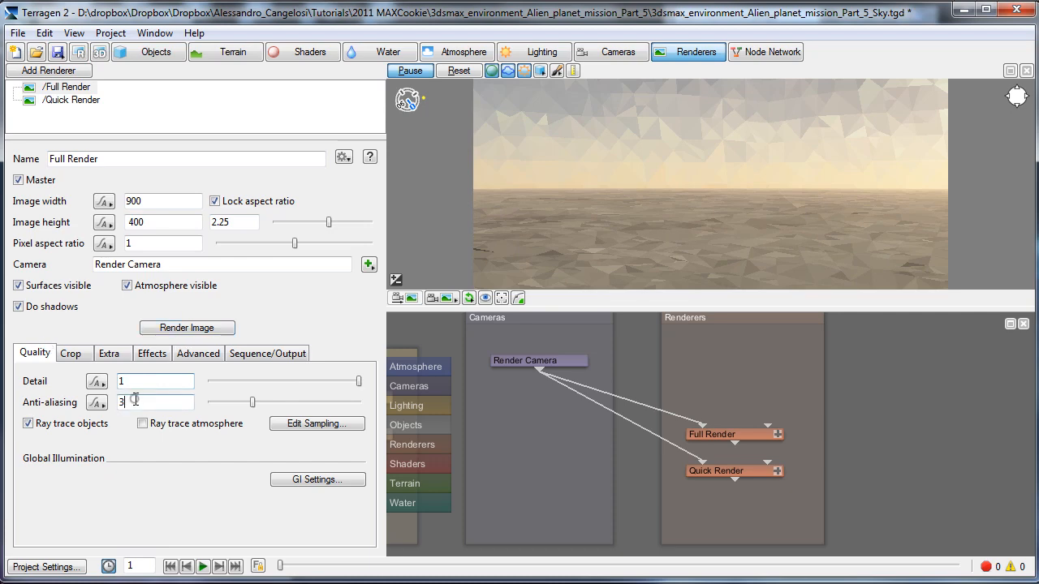
left_click_drag(136, 400, 136, 368)
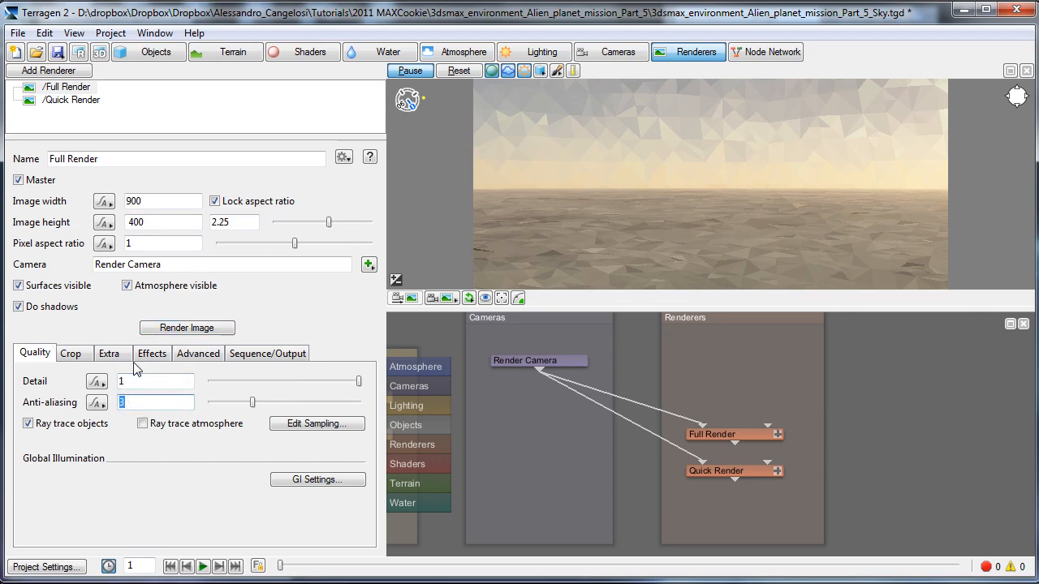
type("45")
key("BackSpace")
key("BackSpace")
type("5")
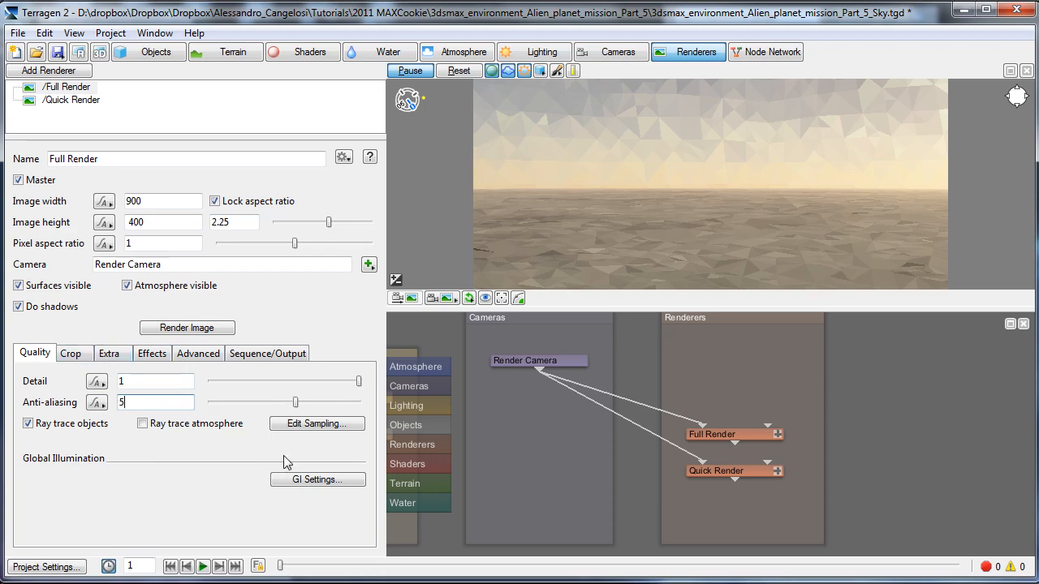
Check the advanced Full Render settings, render the high-quality image and reposition the render window to see it.
left_click(202, 355)
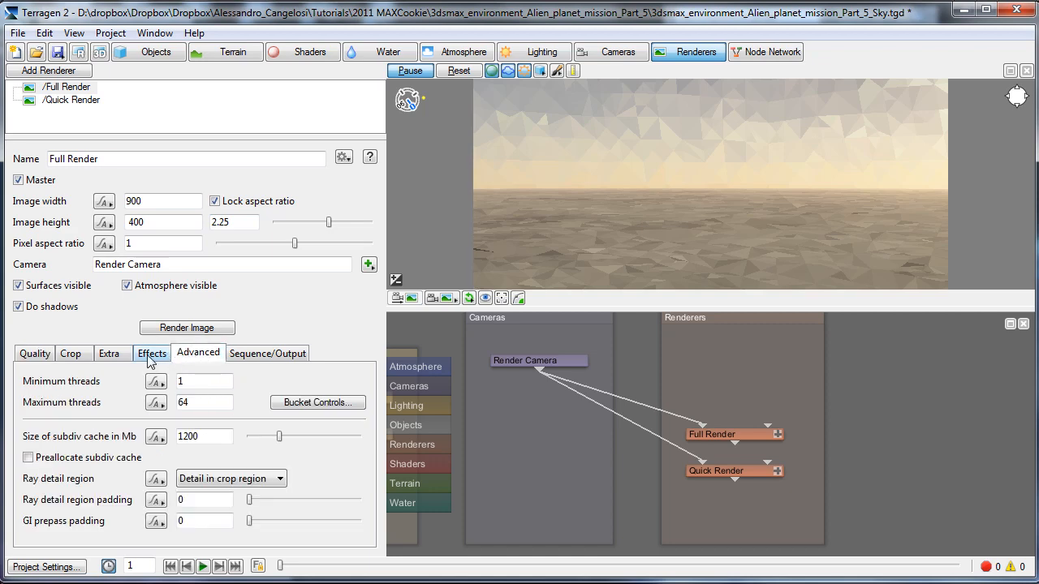
left_click(39, 357)
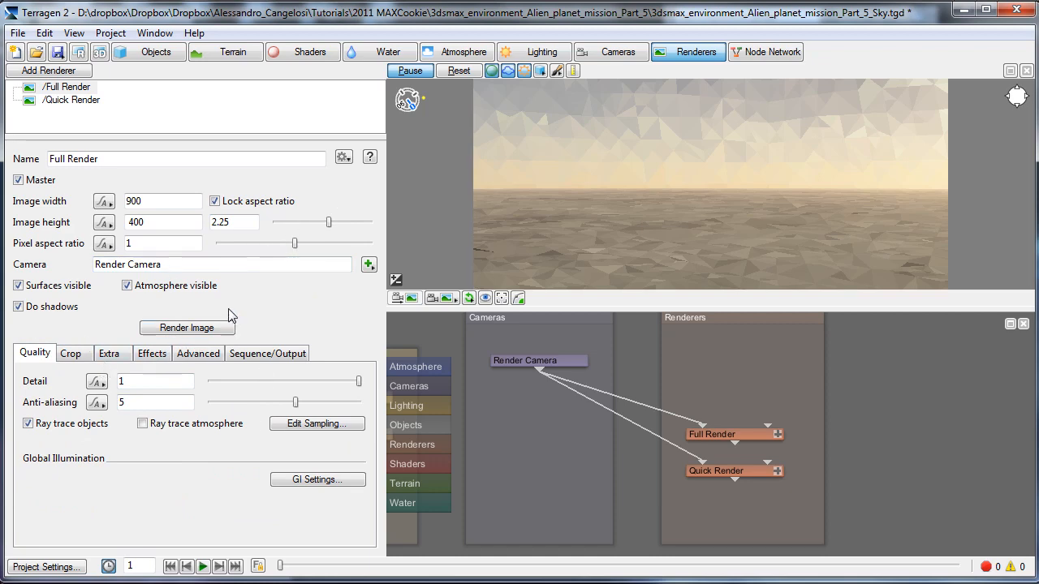
left_click(196, 328)
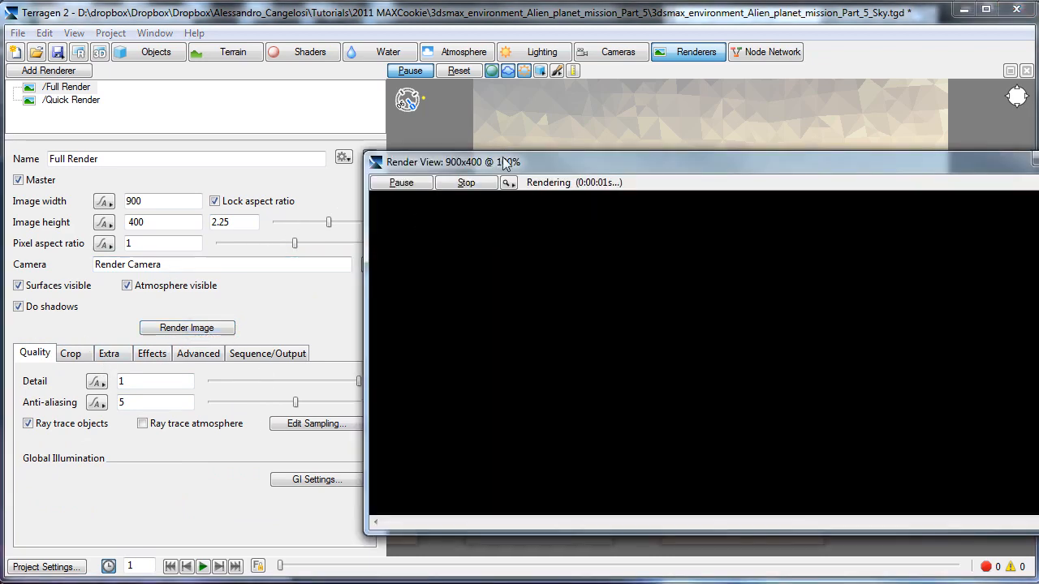
left_click_drag(504, 160, 375, 152)
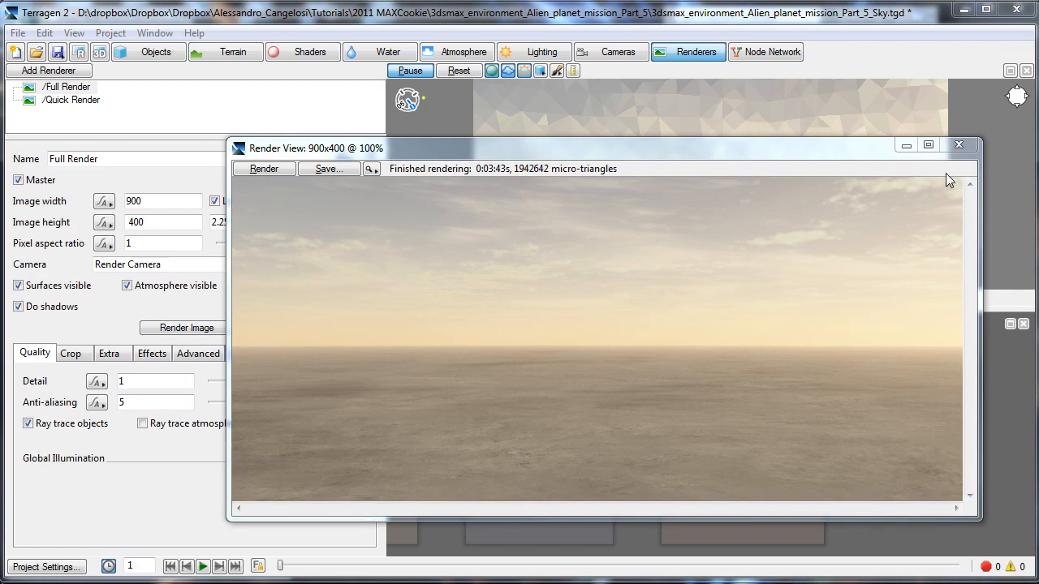
Start saving the rendered image and browse drive D: to the 3dsmax_environment_Alien_planet_mission_Part_5 folder inside 2011 MAXCookie.
left_click(326, 169)
left_click_drag(424, 135, 346, 72)
left_click(245, 408)
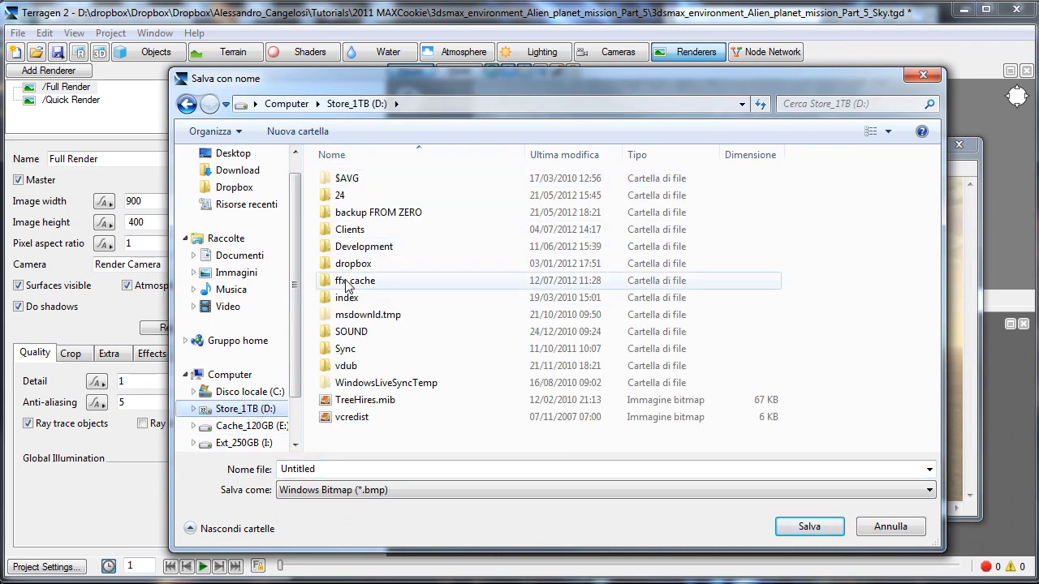
double_click(349, 264)
double_click(366, 179)
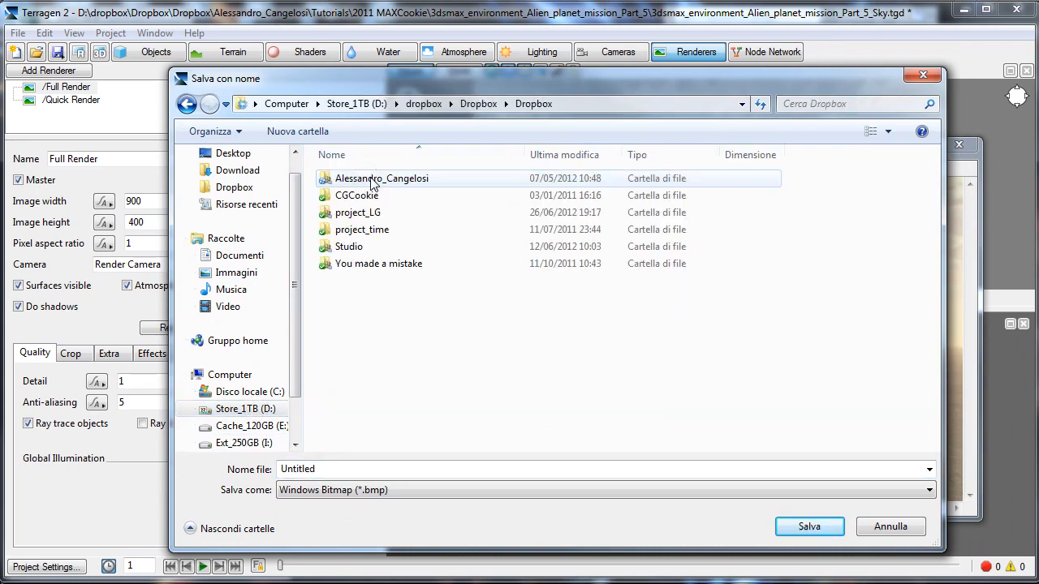
double_click(370, 180)
double_click(352, 233)
left_click(367, 182)
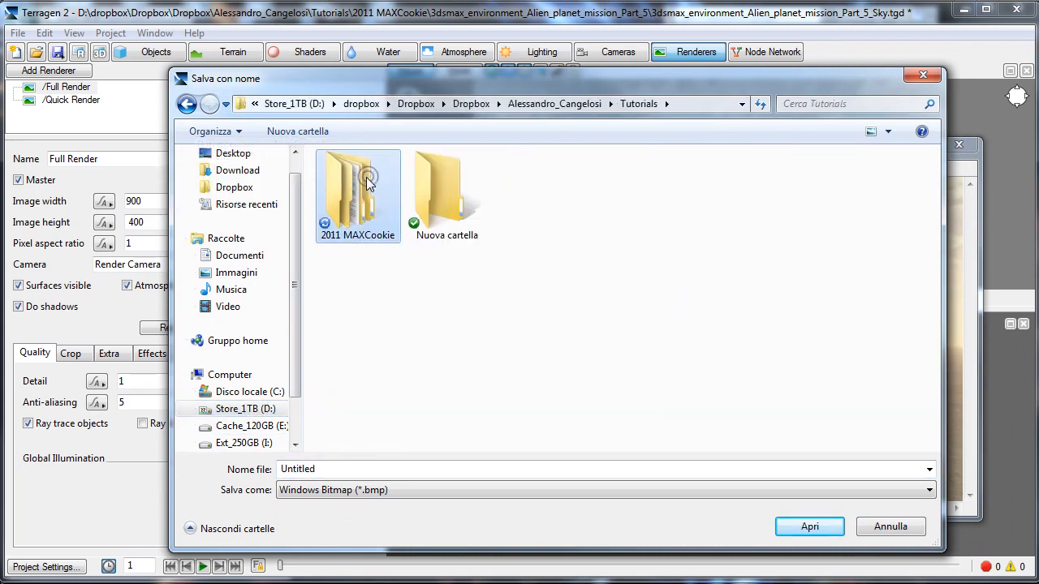
double_click(367, 181)
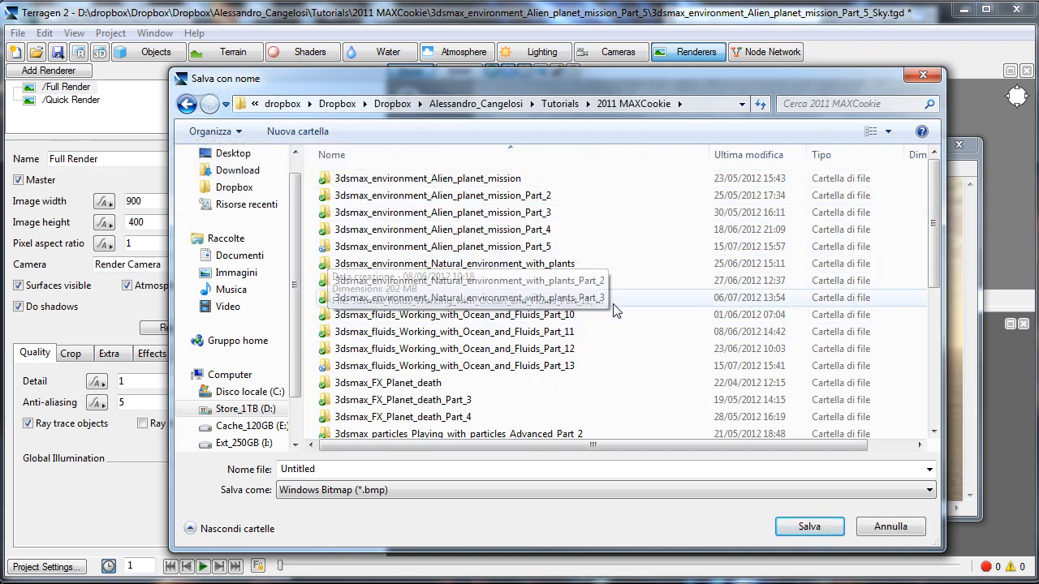
double_click(536, 245)
Create a folder named textures in the project folder and open it as the save location.
double_click(315, 470)
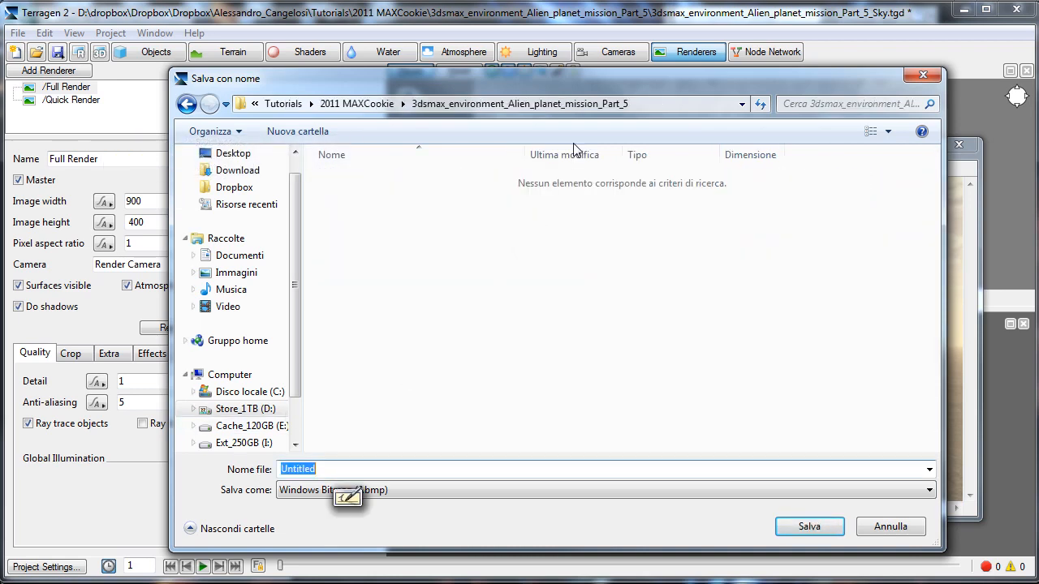
left_click(297, 131)
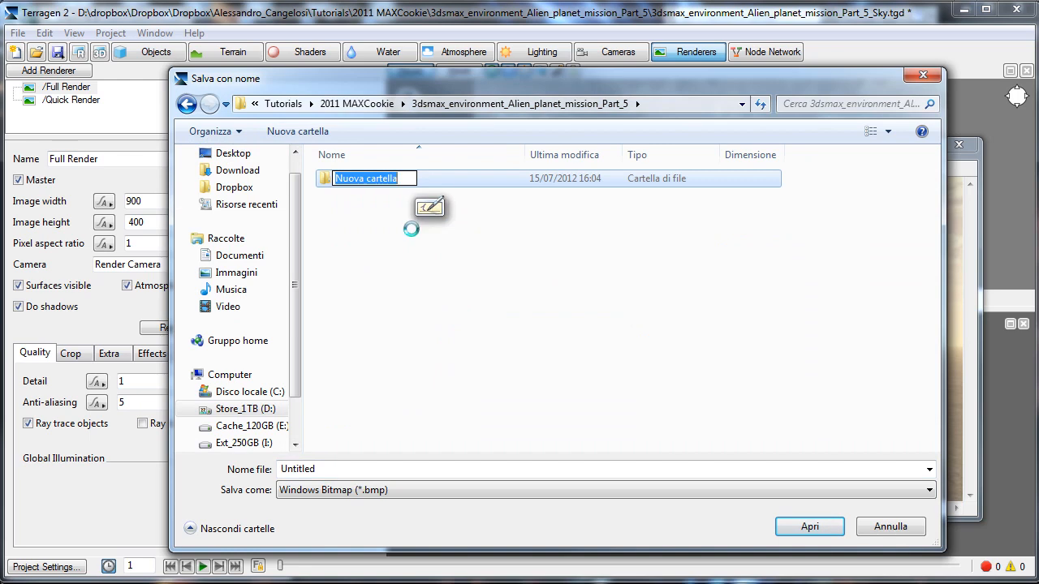
type("textures")
key("Return")
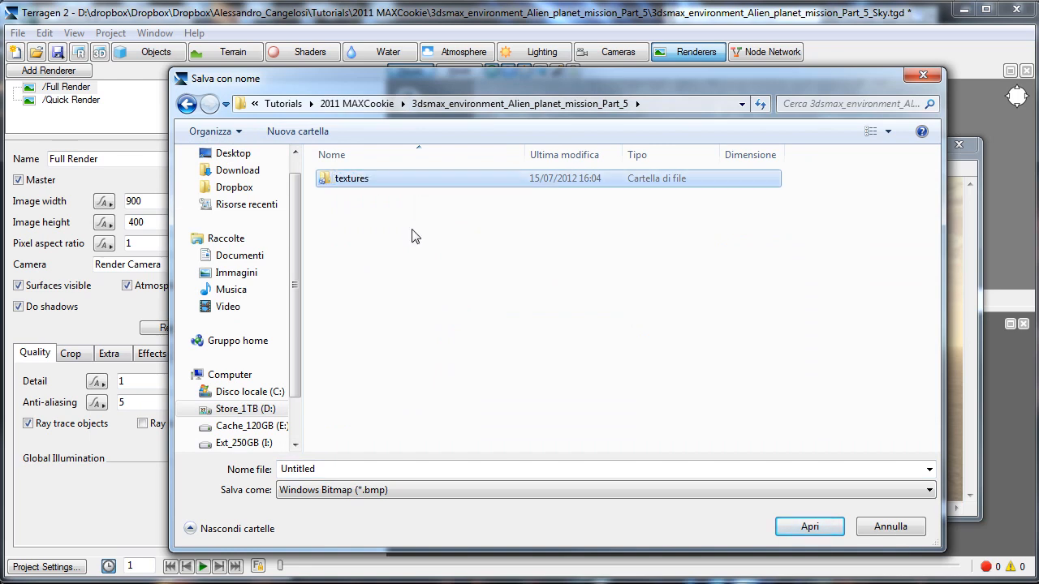
key("Return")
Save the render as a Windows Bitmap named Sky_back, and shrink the render window and move it aside.
left_click_drag(338, 469, 186, 471)
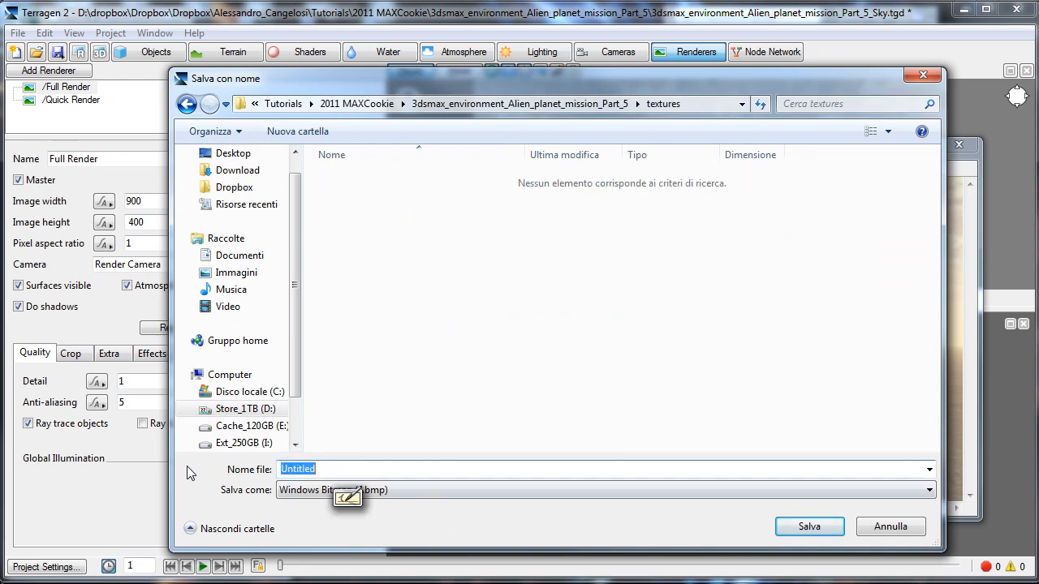
type("Sky_back")
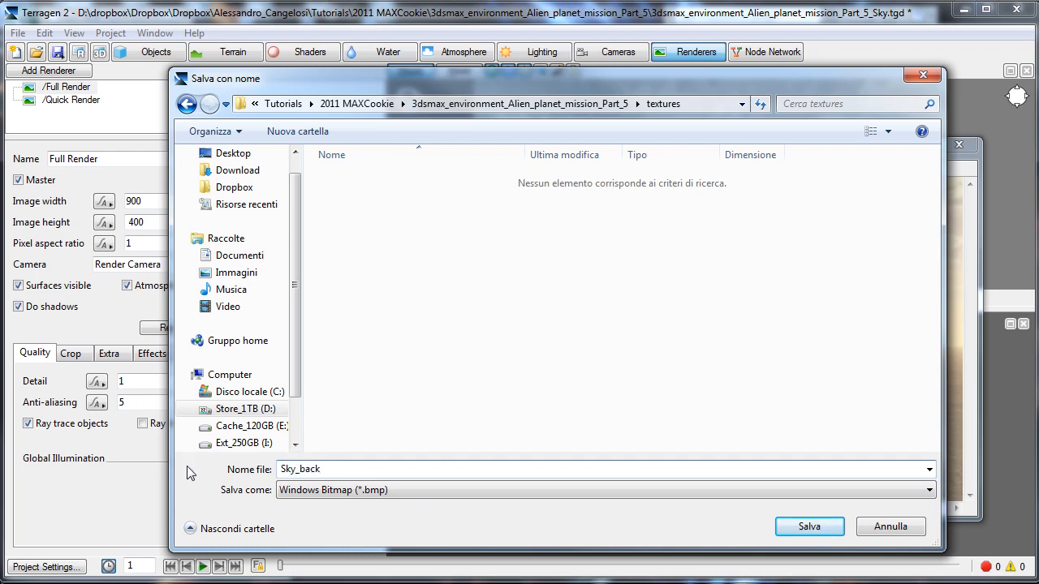
key("Return")
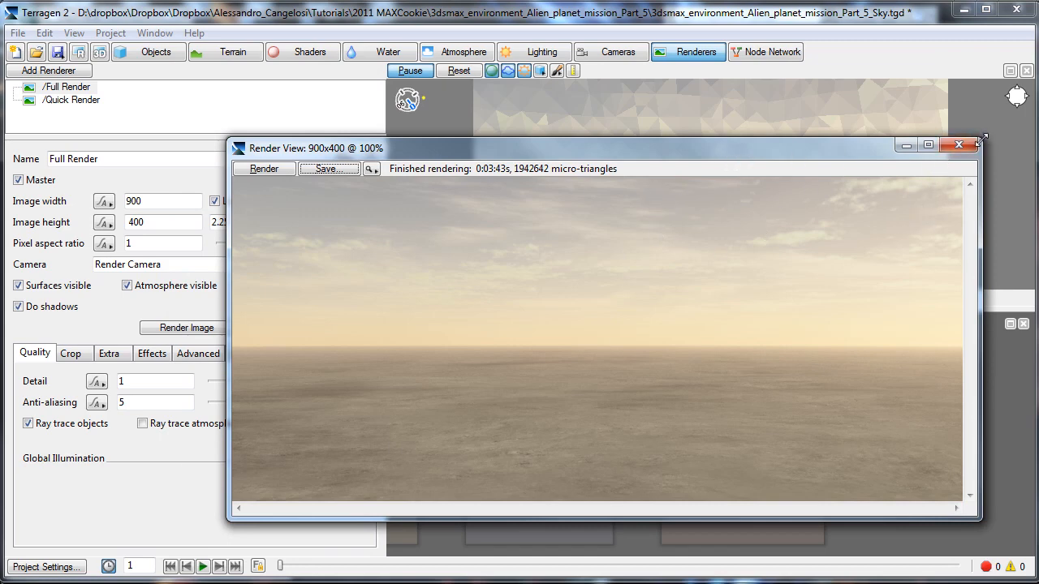
left_click_drag(981, 138, 777, 241)
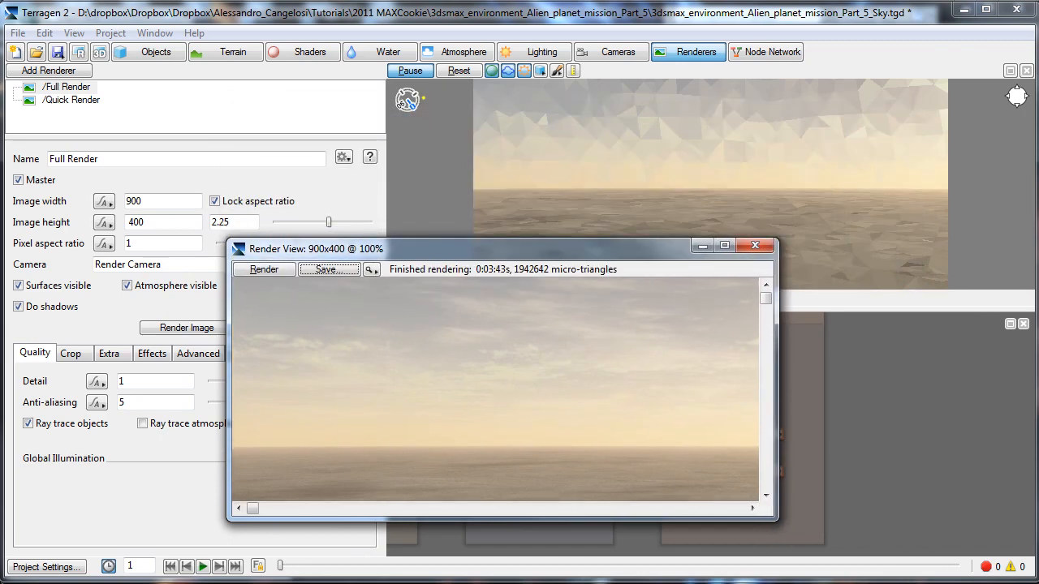
left_click_drag(365, 248, 160, 269)
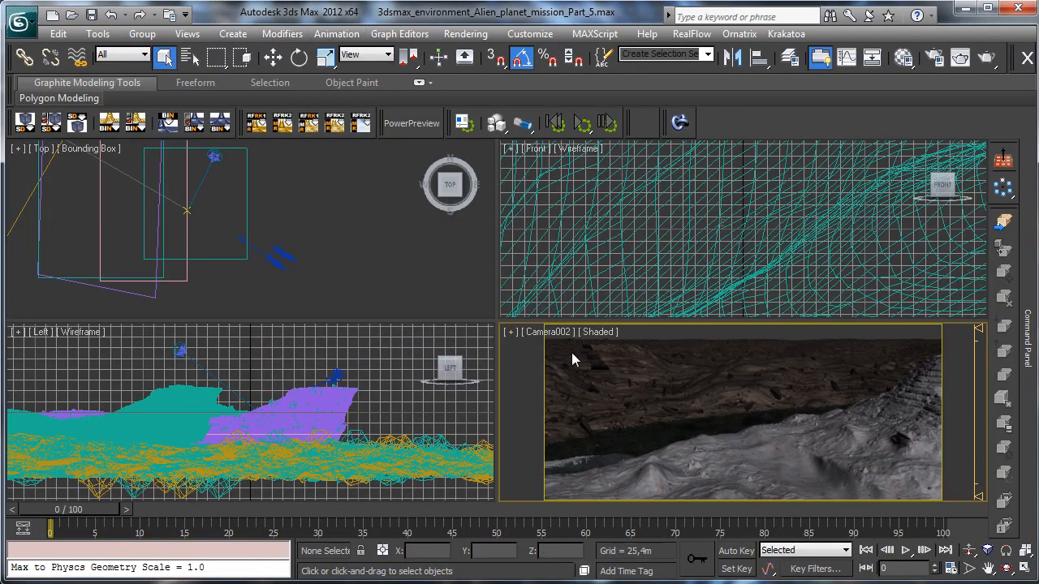
Switch to 3ds Max, open the Environment settings, and reposition and enlarge their window.
left_click(233, 33)
mouse_move(187, 33)
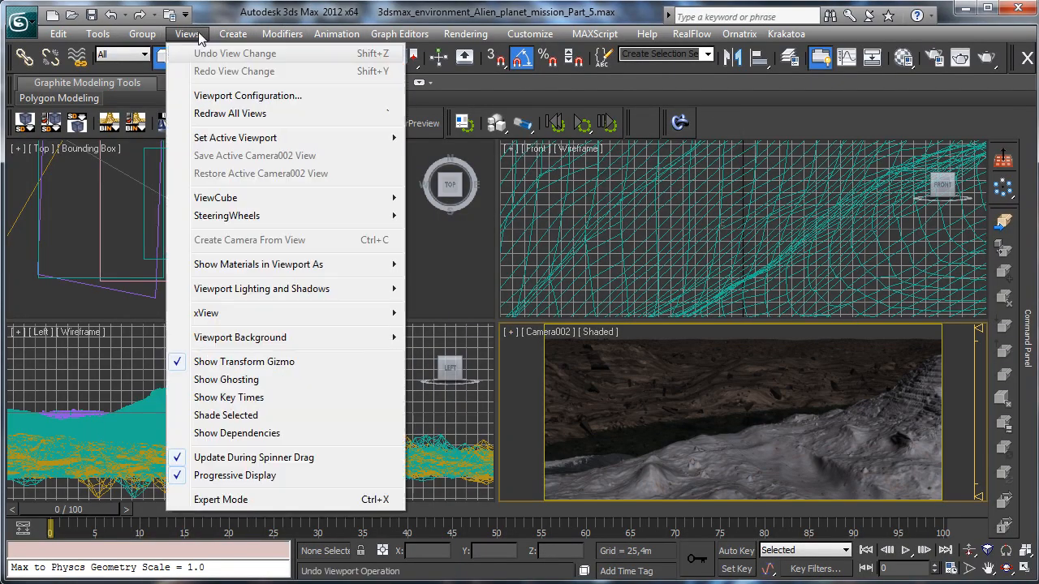
mouse_move(465, 33)
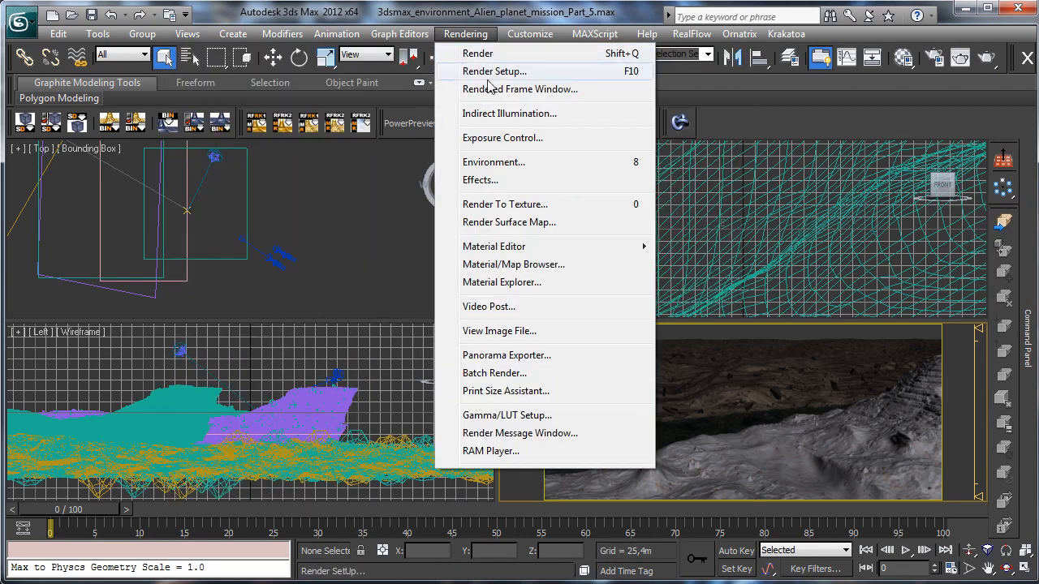
left_click(523, 163)
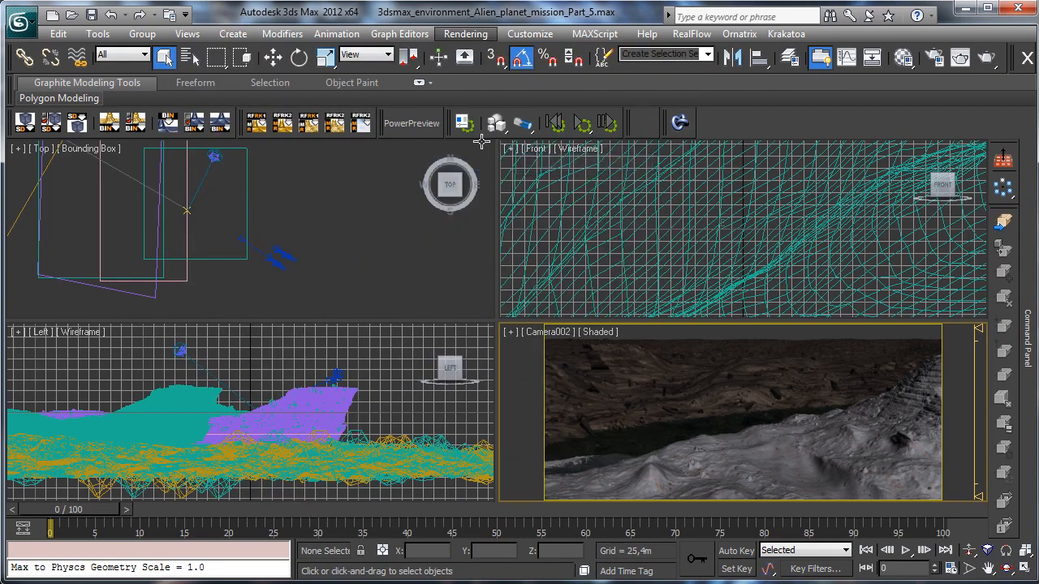
left_click_drag(189, 151, 313, 64)
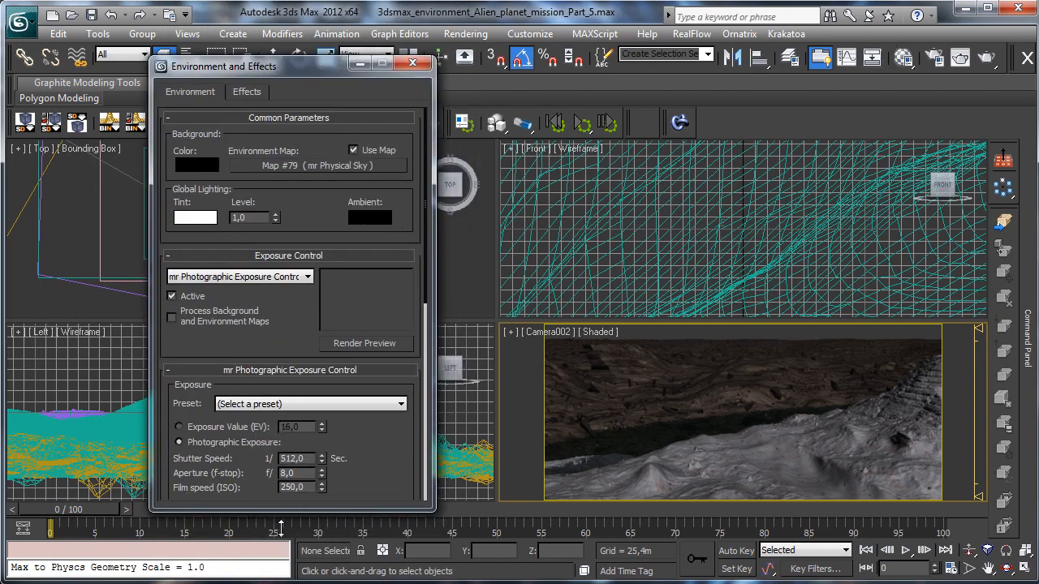
left_click_drag(280, 528, 280, 537)
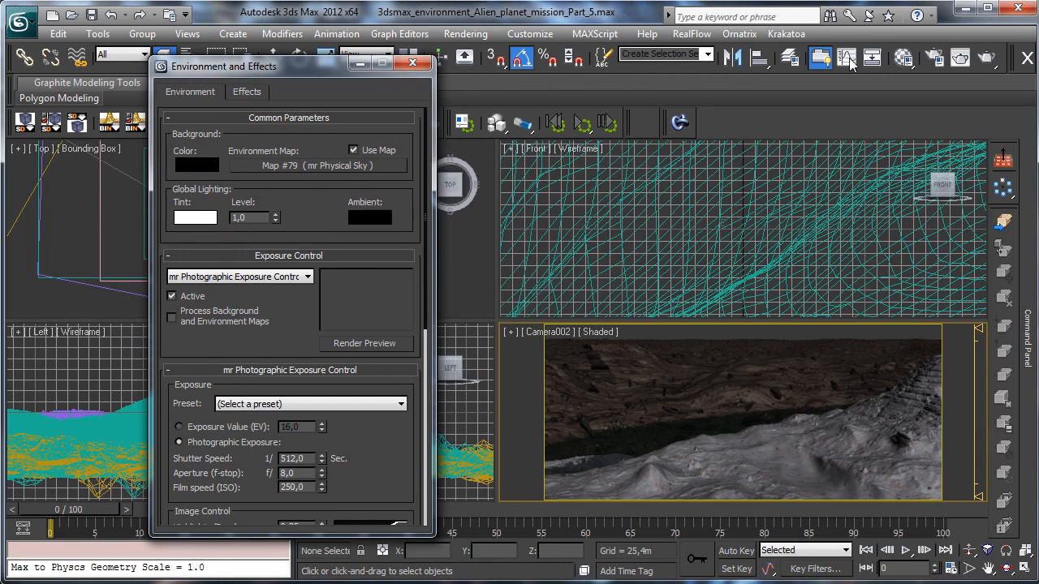
Place an instance of the mr Physical Sky environment map in the third Material Editor slot and clear it from the environment.
left_click(903, 59)
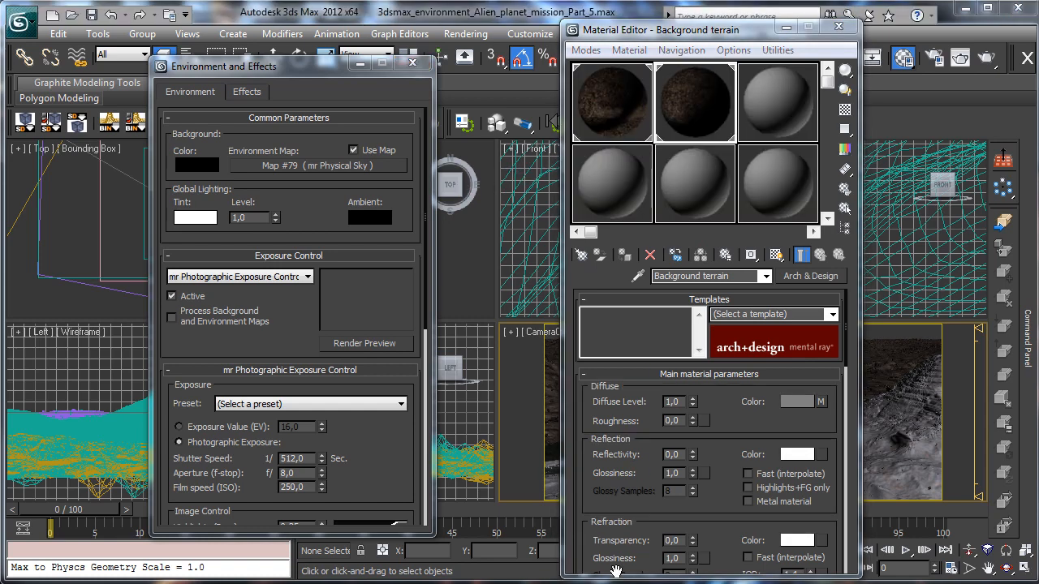
left_click(783, 118)
left_click_drag(293, 167, 792, 117)
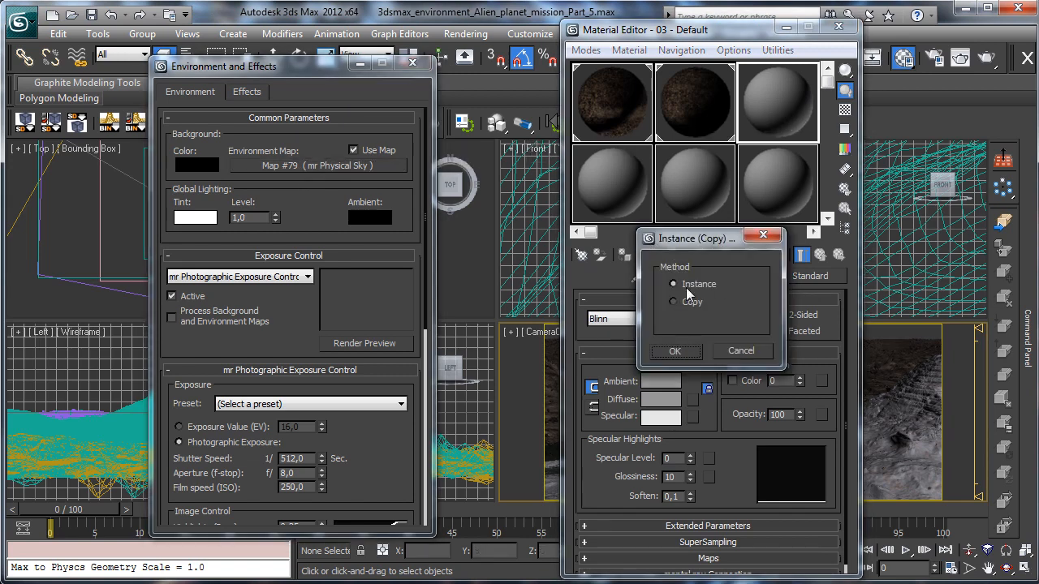
left_click(672, 353)
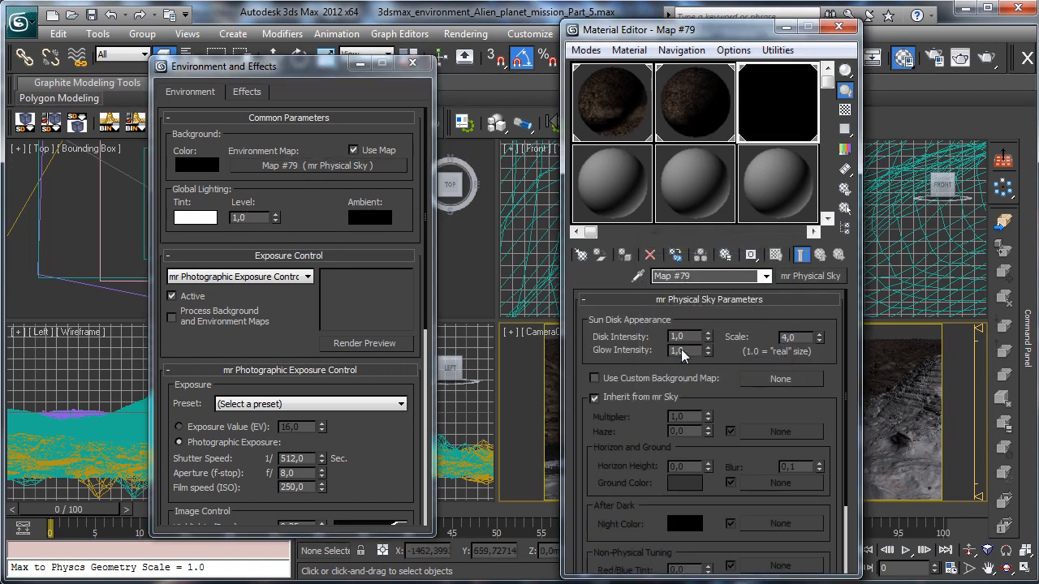
right_click(330, 169)
left_click(357, 217)
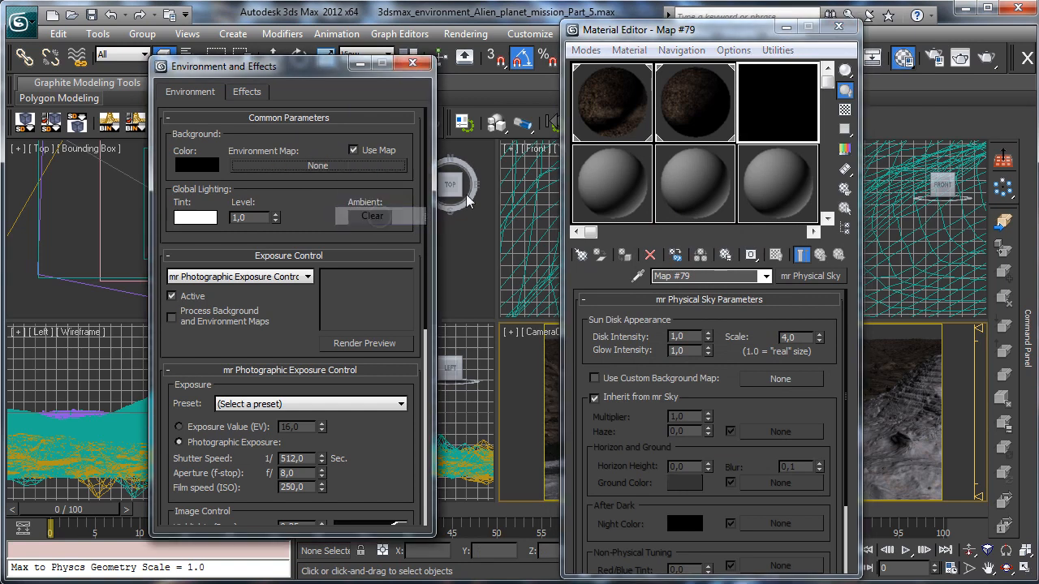
Add a standard Bitmap map to the diffuse colour of the unused 07 - Default material.
left_click(620, 177)
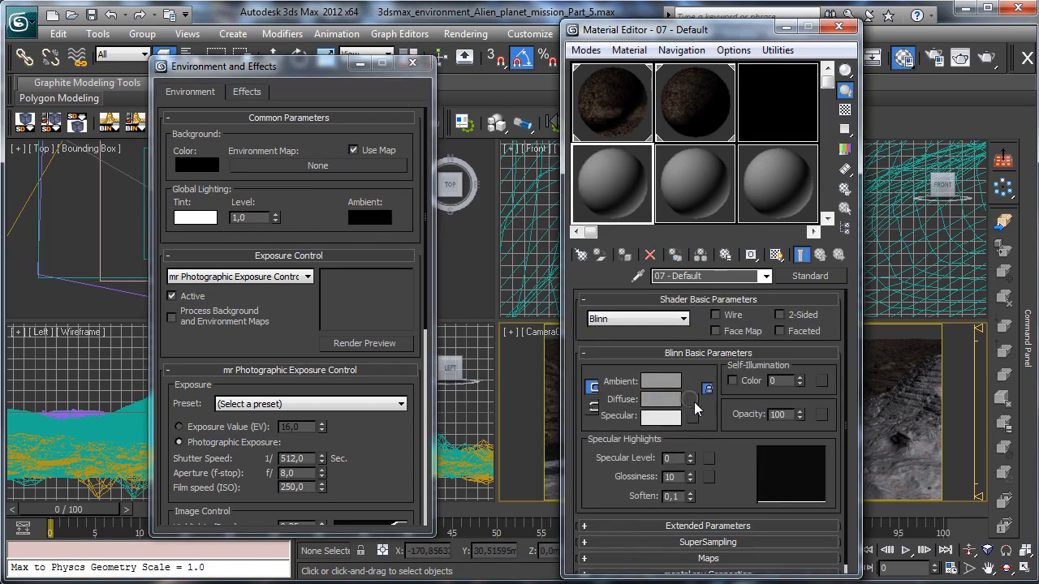
left_click(694, 402)
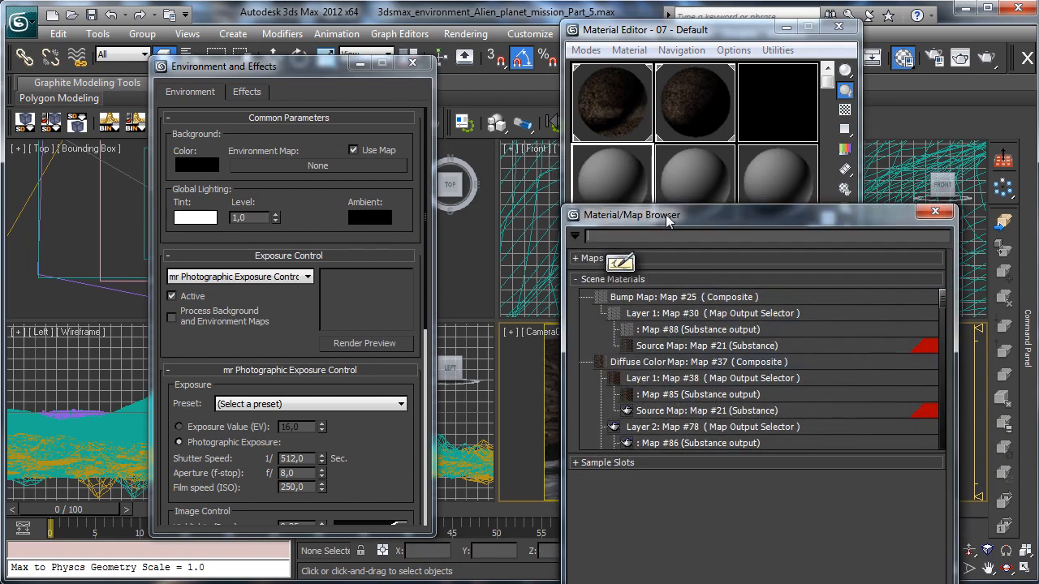
left_click_drag(667, 218, 523, 58)
left_click(461, 99)
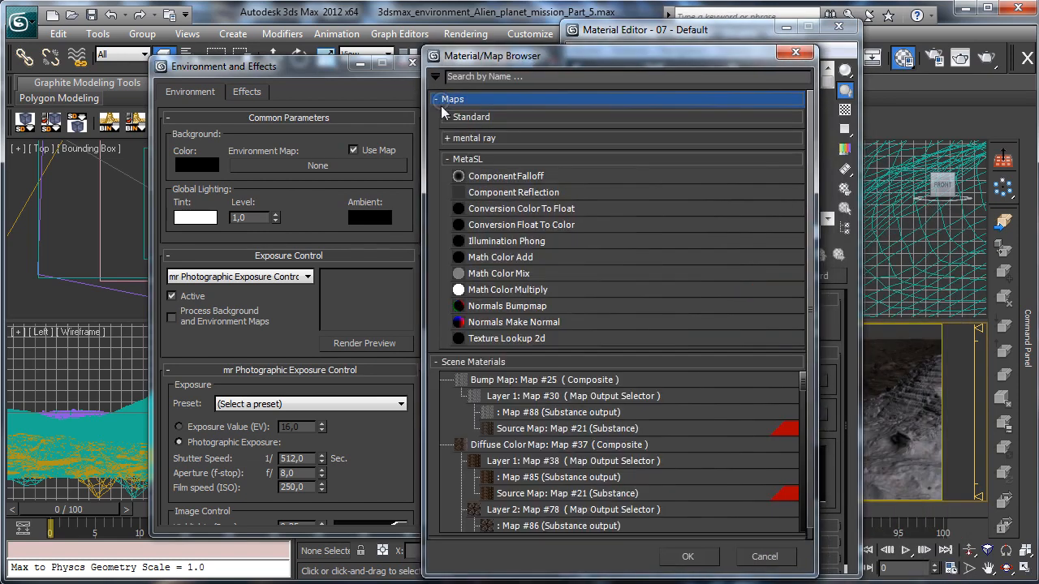
left_click(502, 138)
left_click(479, 116)
left_click(487, 135)
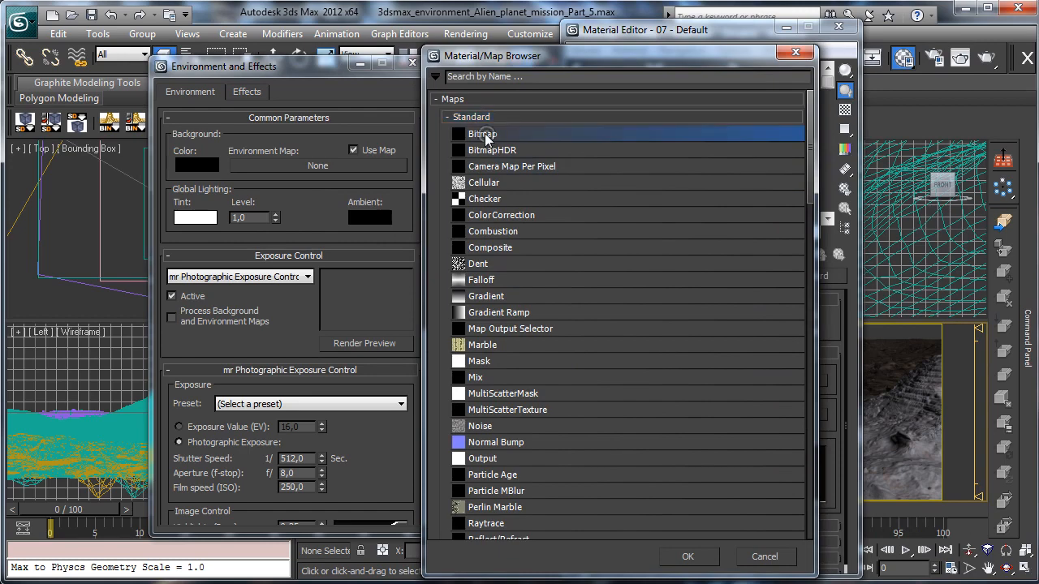
double_click(487, 138)
Load Sky_back.bmp from the textures folder of 3dsmax_environment_Alien_planet_mission_Part_5 as the bitmap image.
left_click(226, 64)
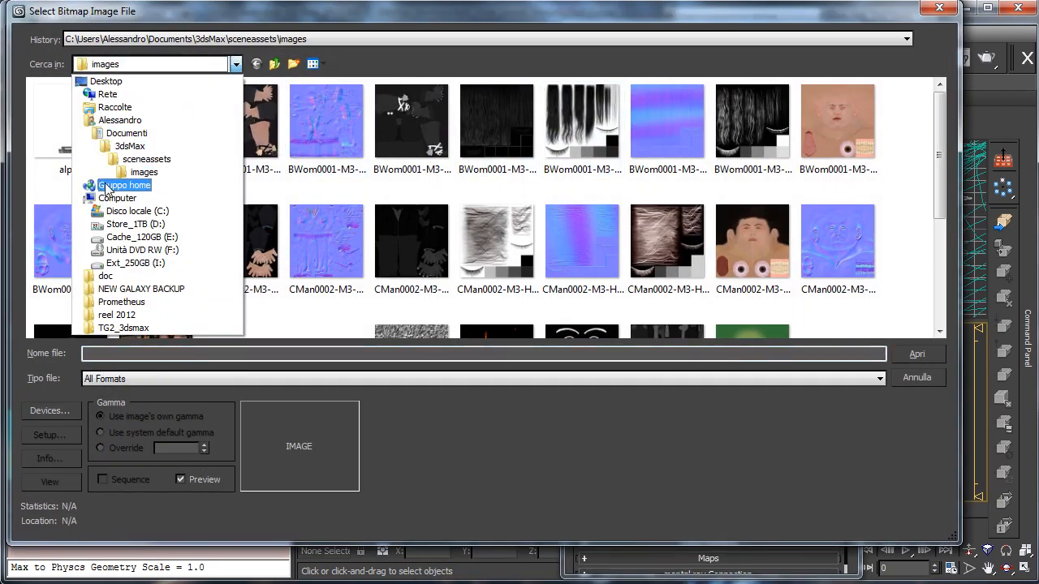
left_click(122, 224)
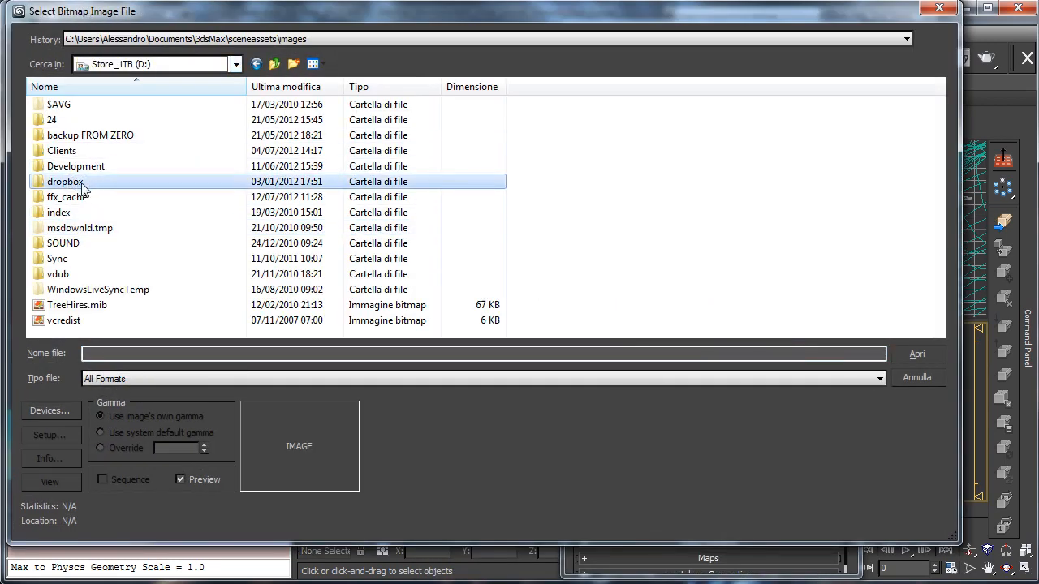
double_click(82, 183)
double_click(81, 105)
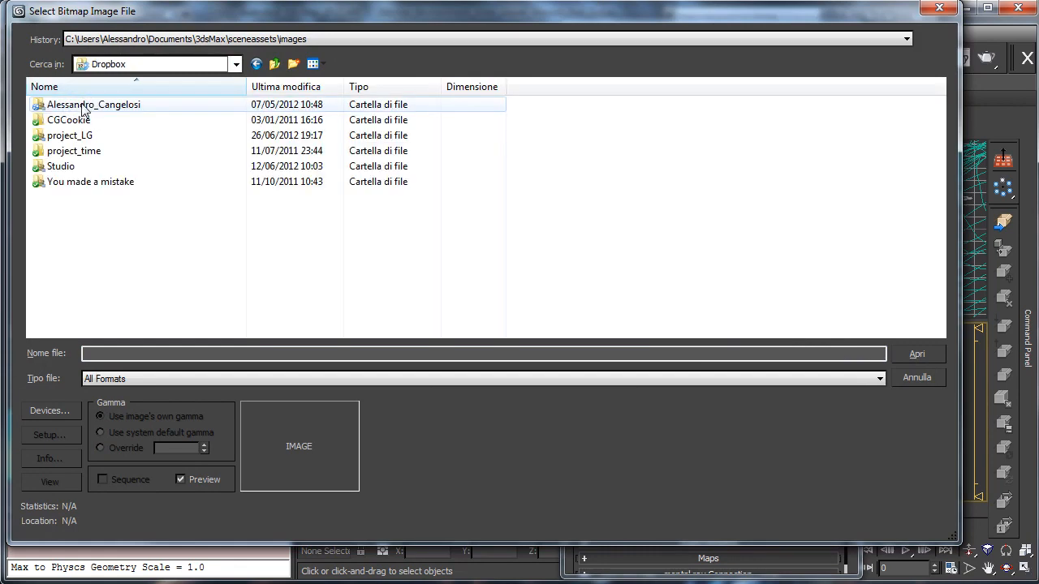
double_click(81, 108)
double_click(81, 150)
double_click(87, 118)
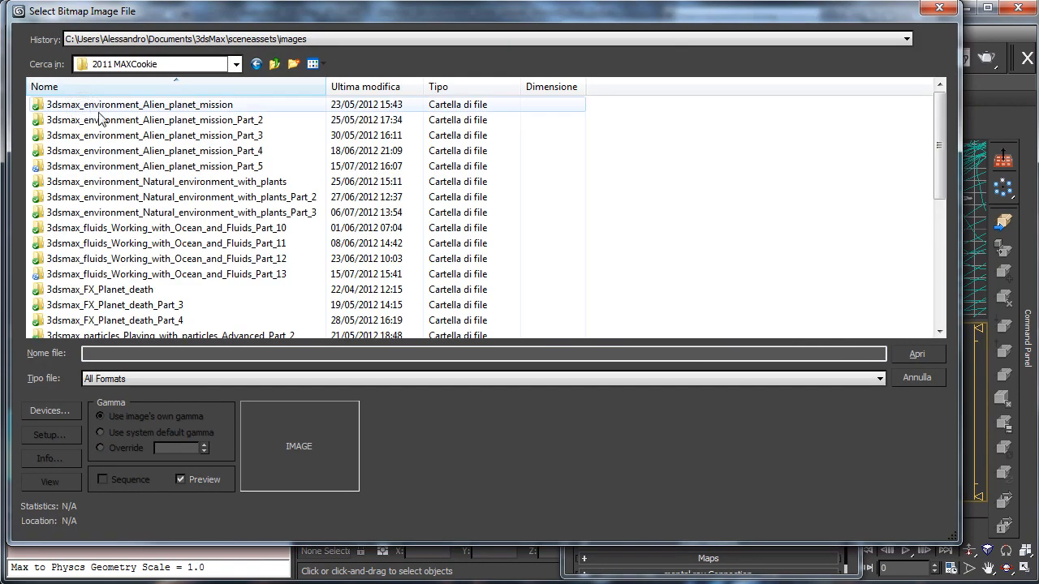
double_click(228, 167)
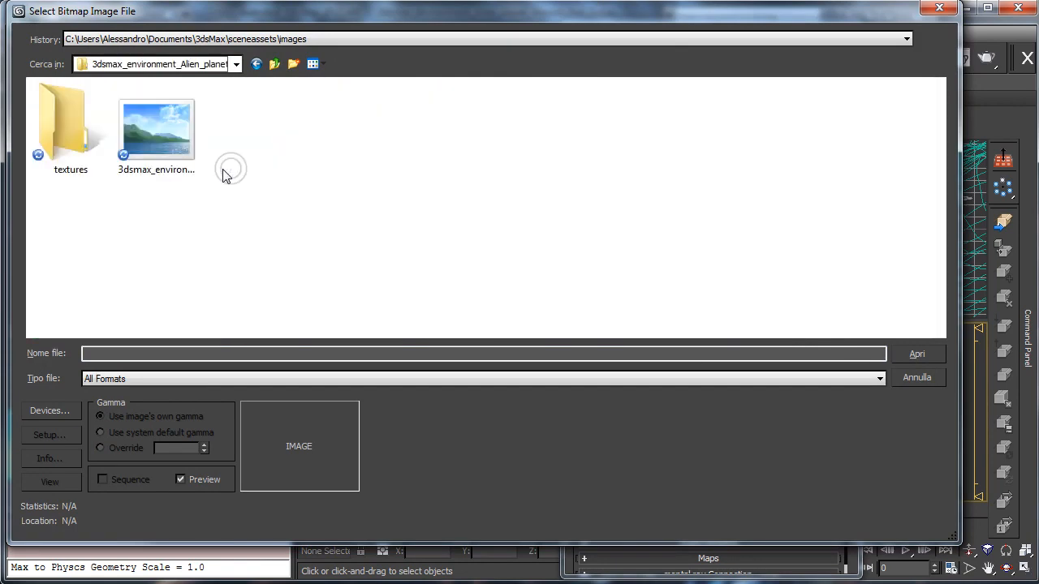
double_click(73, 145)
left_click(90, 118)
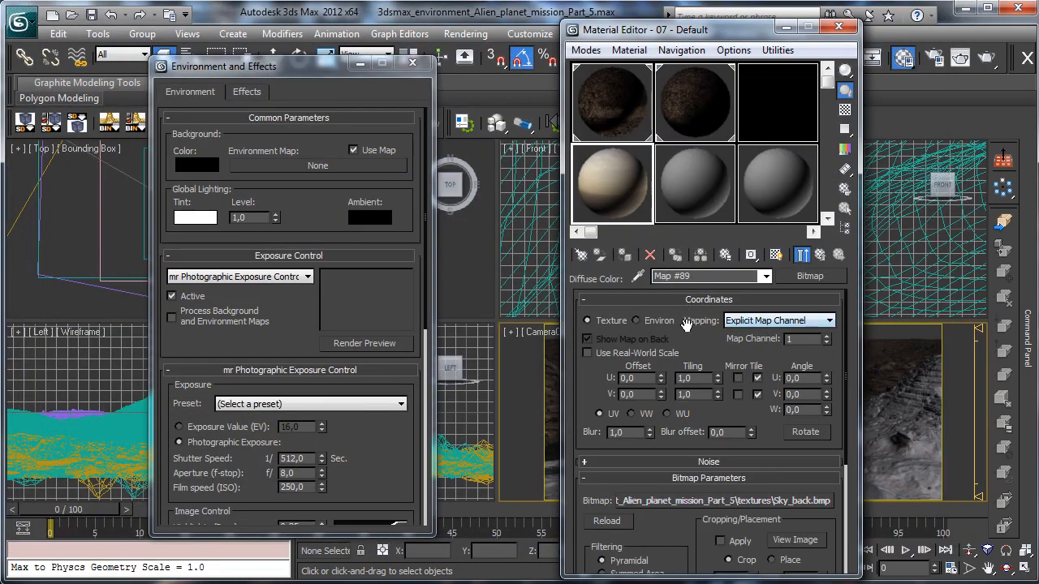
Set the sky bitmap's coordinates to Environ with Screen mapping and its blur to 0,01.
left_click(649, 322)
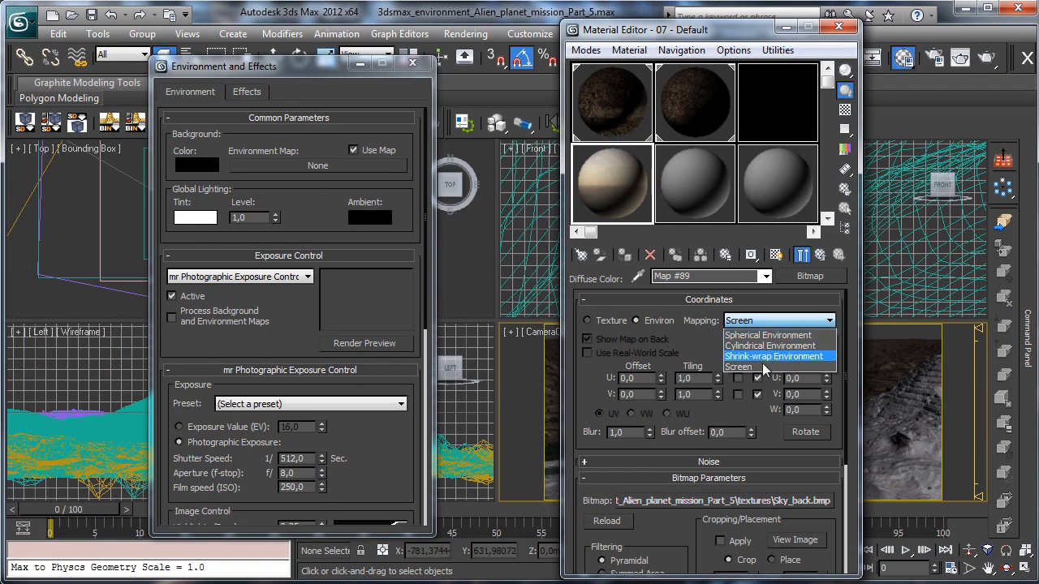
left_click(775, 367)
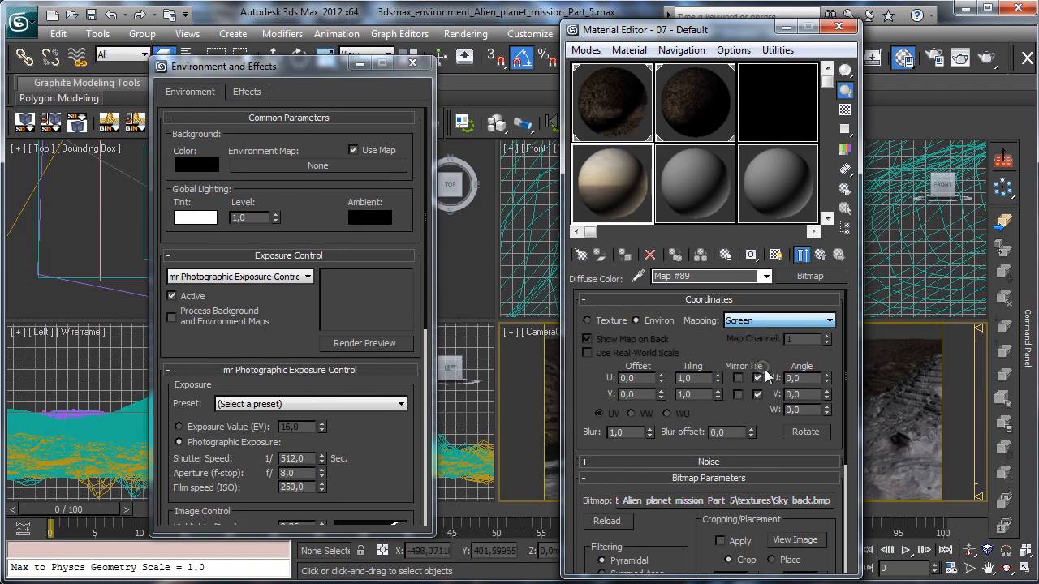
right_click(651, 434)
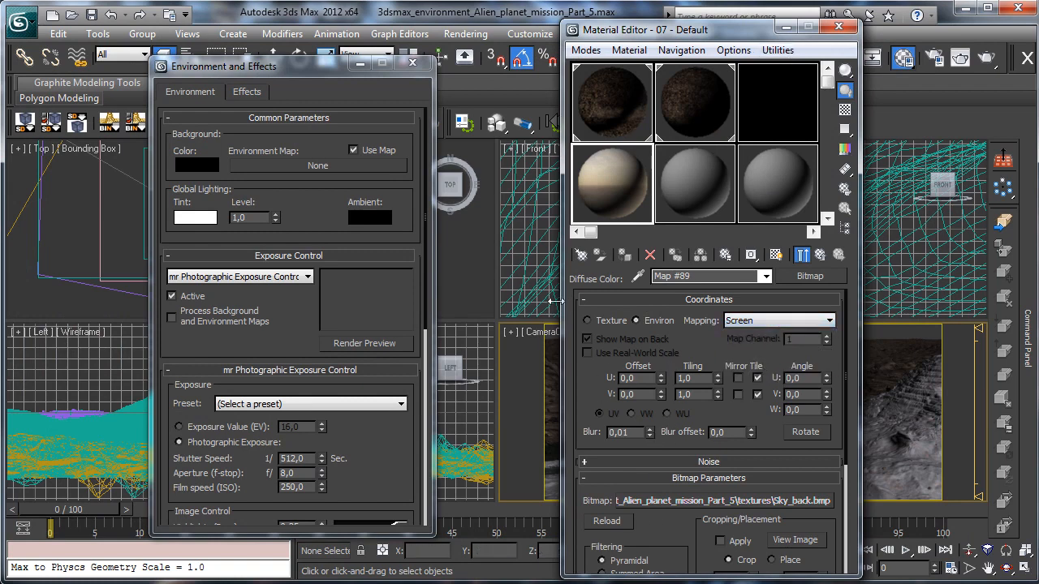
Assign the Sky_back.bmp bitmap map as an instance to the scene's environment map and close both open windows.
left_click_drag(816, 280, 270, 164)
left_click(257, 349)
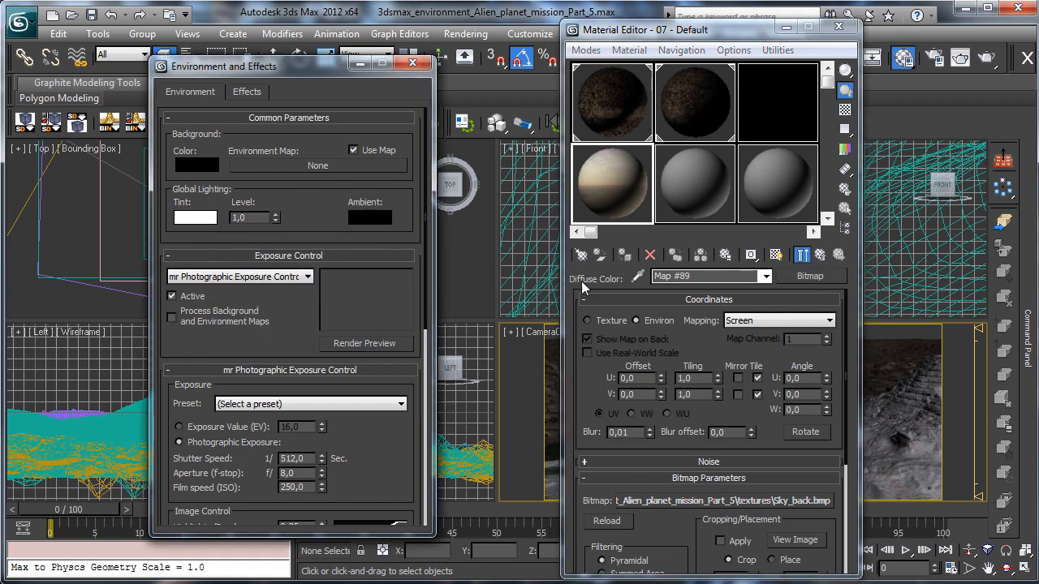
left_click(839, 27)
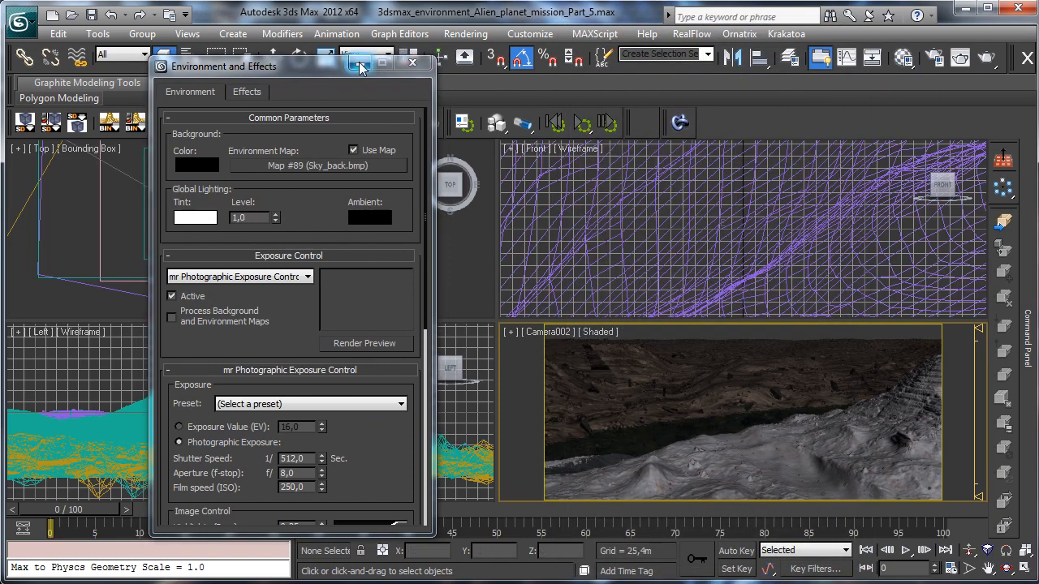
left_click(413, 62)
Display the environment background in the Camera002 viewport and maximize that viewport.
left_click(187, 34)
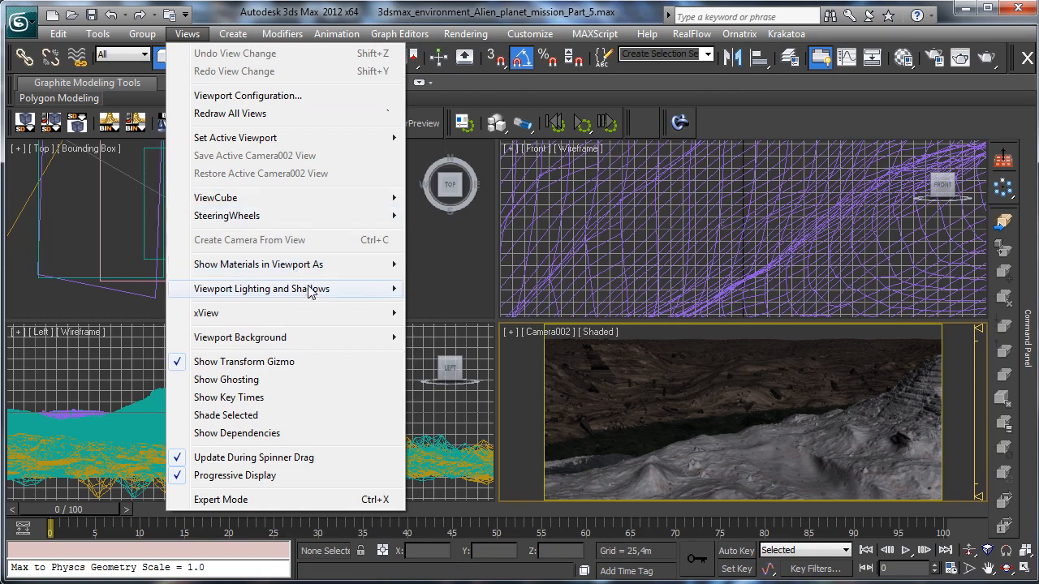
mouse_move(344, 345)
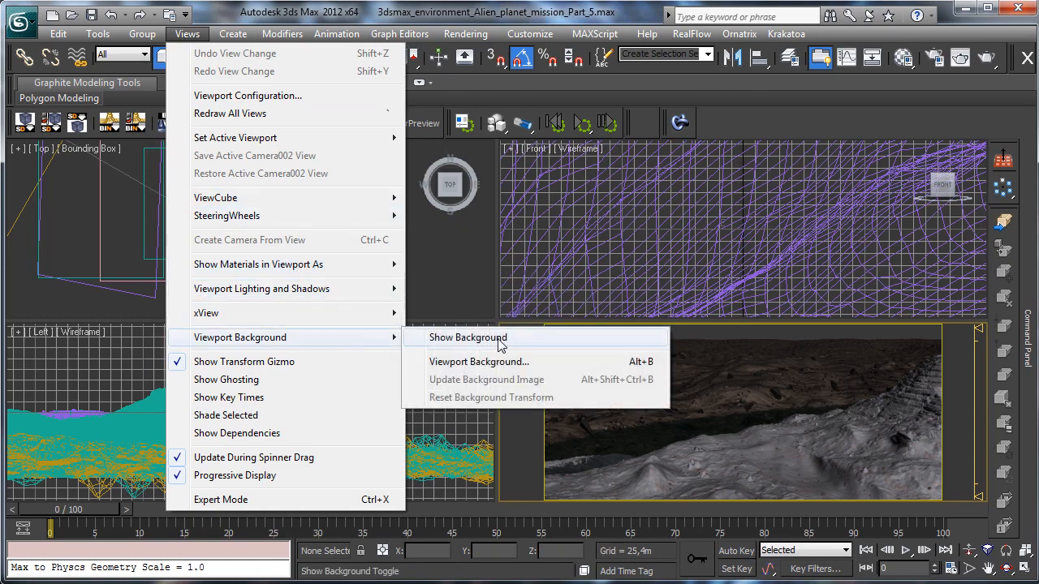
left_click(512, 362)
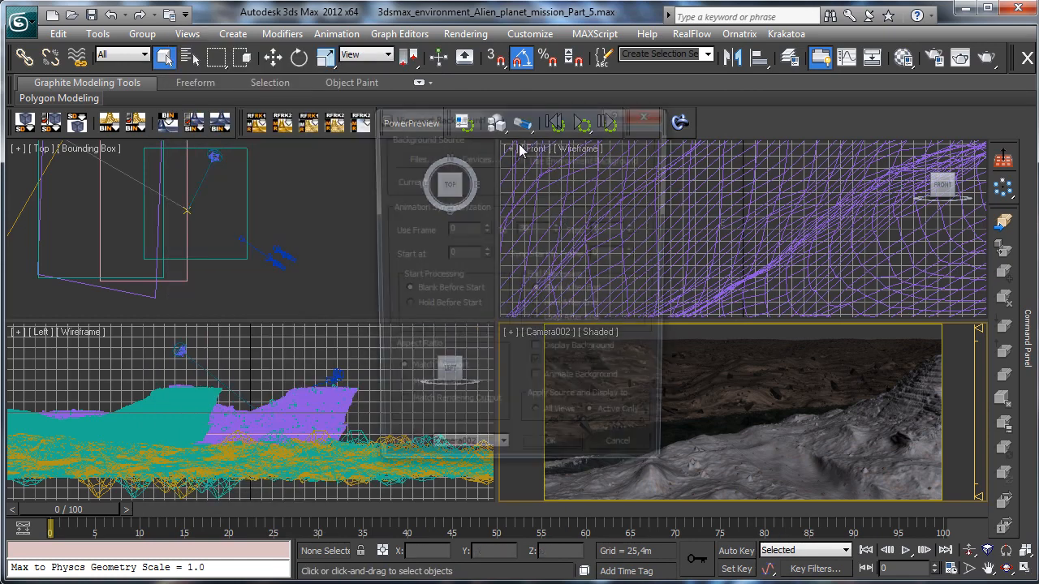
left_click(551, 159)
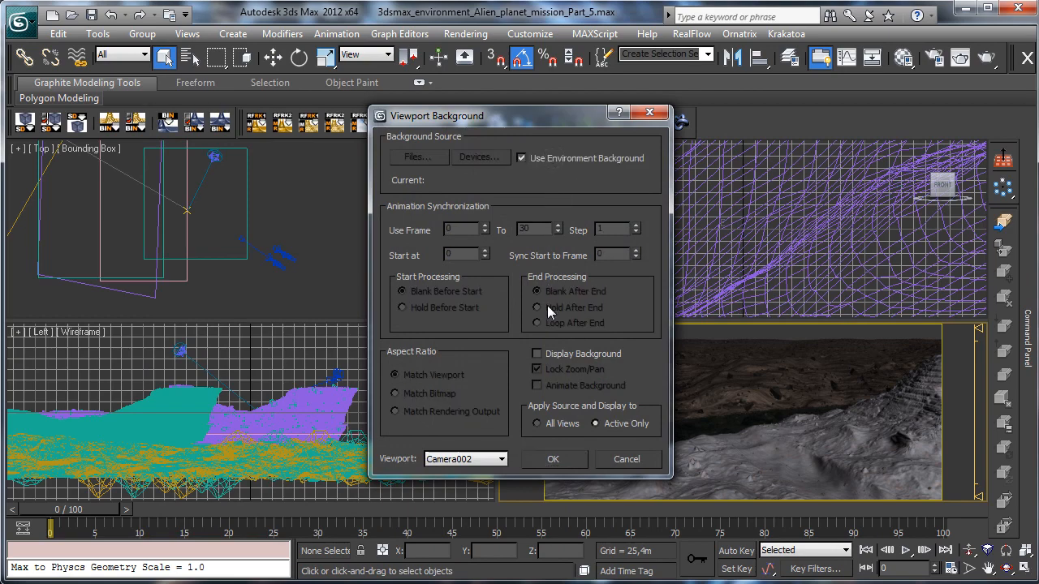
left_click(578, 354)
left_click(556, 459)
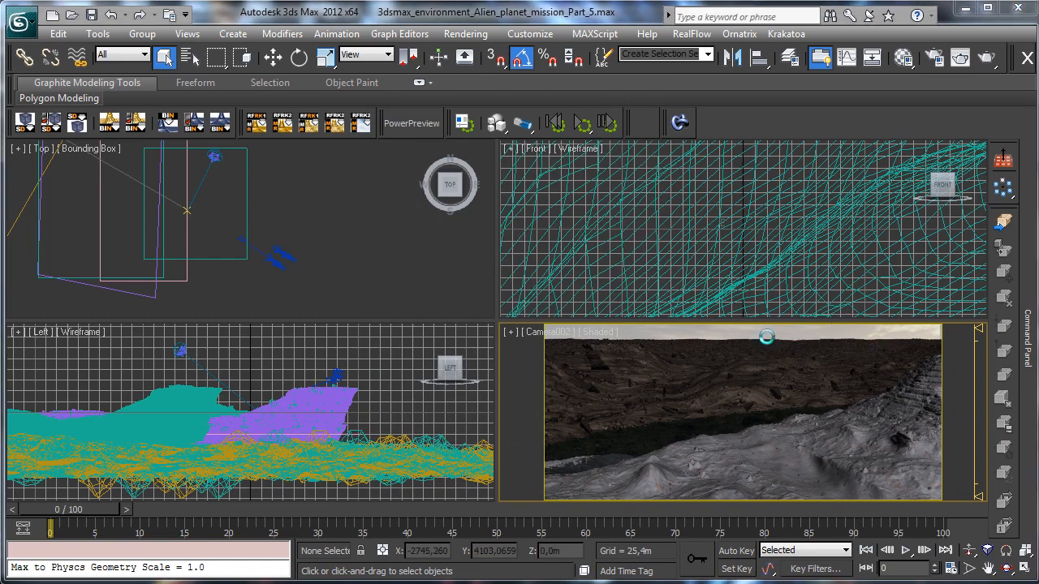
left_click(1025, 576)
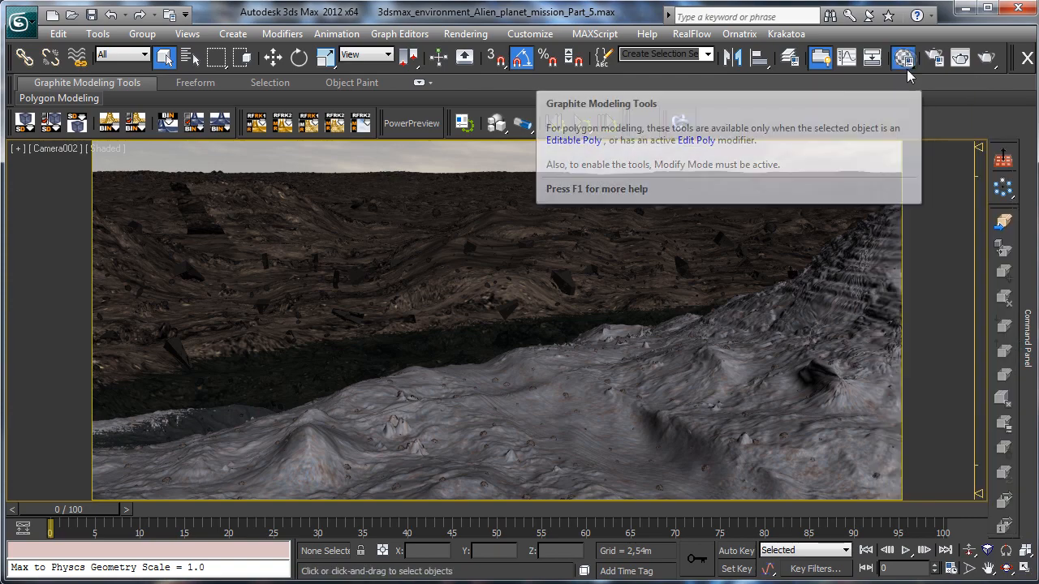
Adjust the sky bitmap's V offset to 0,3 with V tiling at 1,0, checking the sky in the camera view, and put the Material Editor away.
left_click(903, 57)
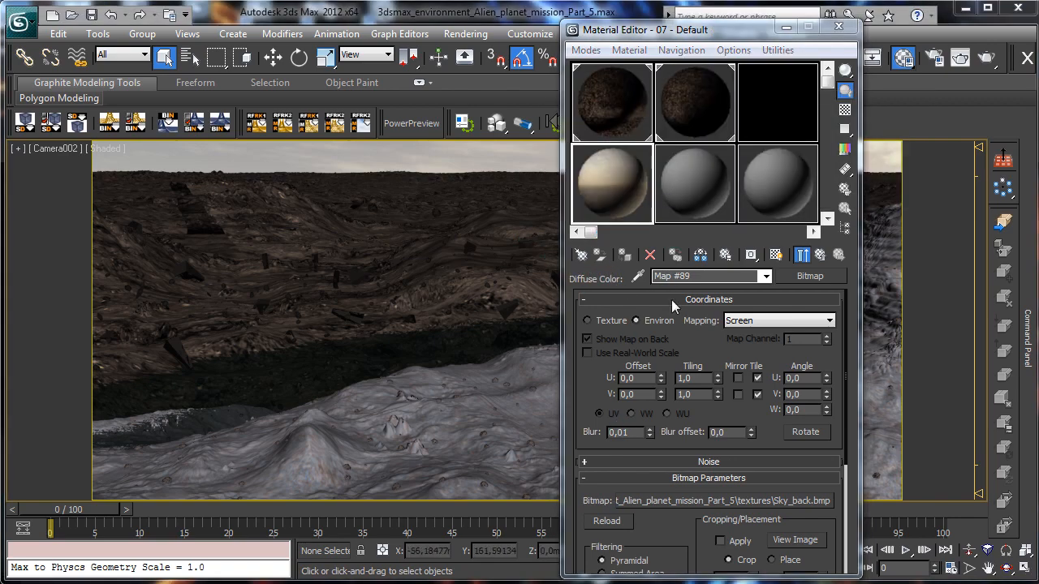
left_click(718, 391)
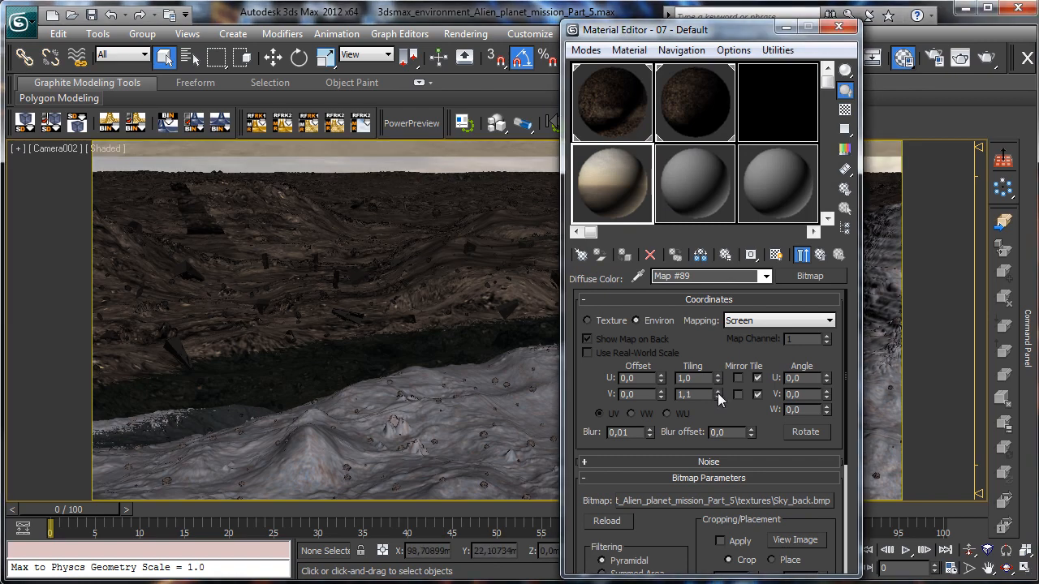
left_click(718, 398)
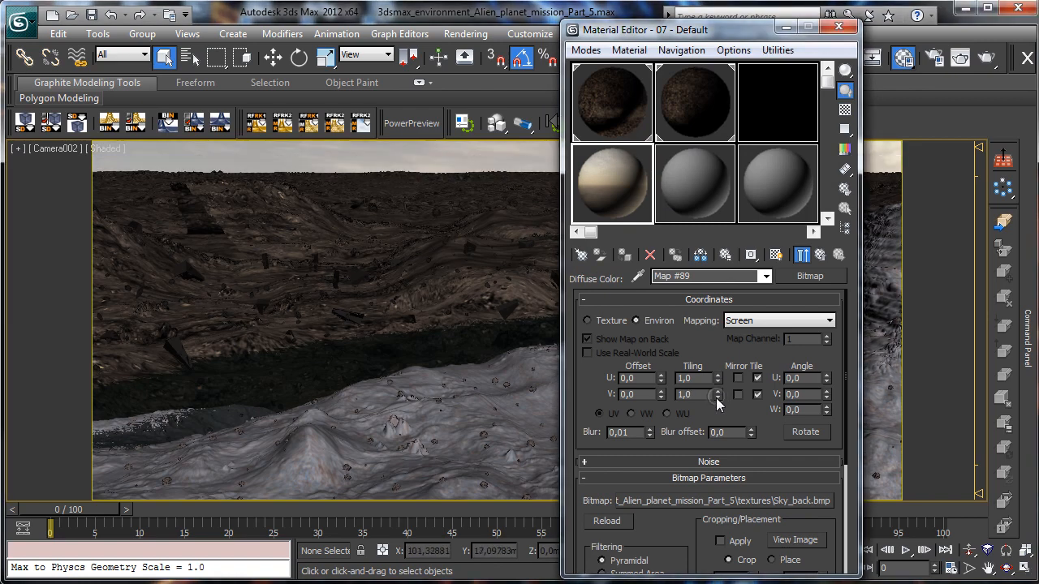
left_click(660, 392)
left_click(661, 392)
left_click(661, 392)
left_click(662, 393)
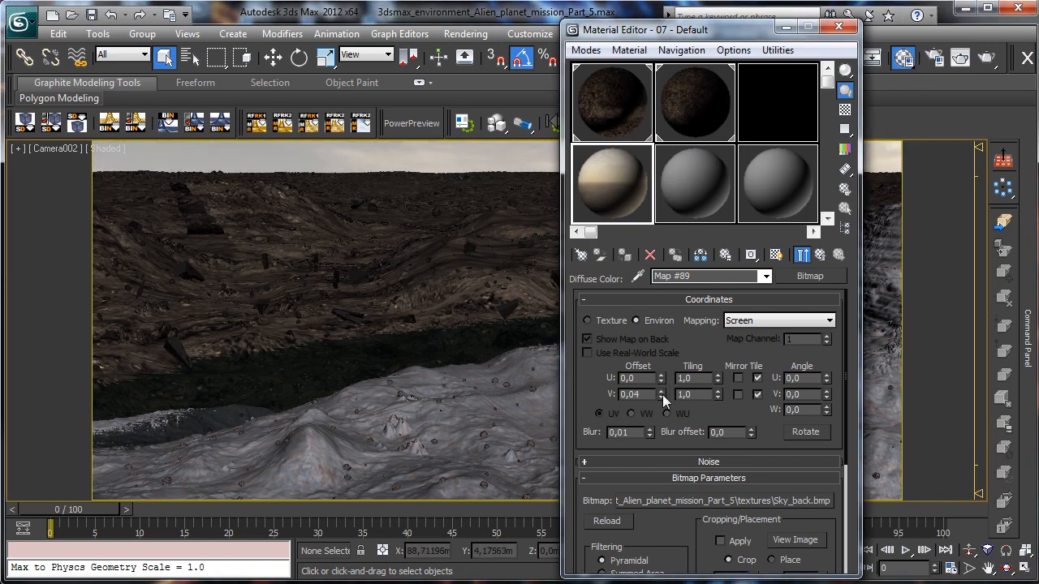
left_click(661, 392)
left_click(661, 392)
left_click(661, 392)
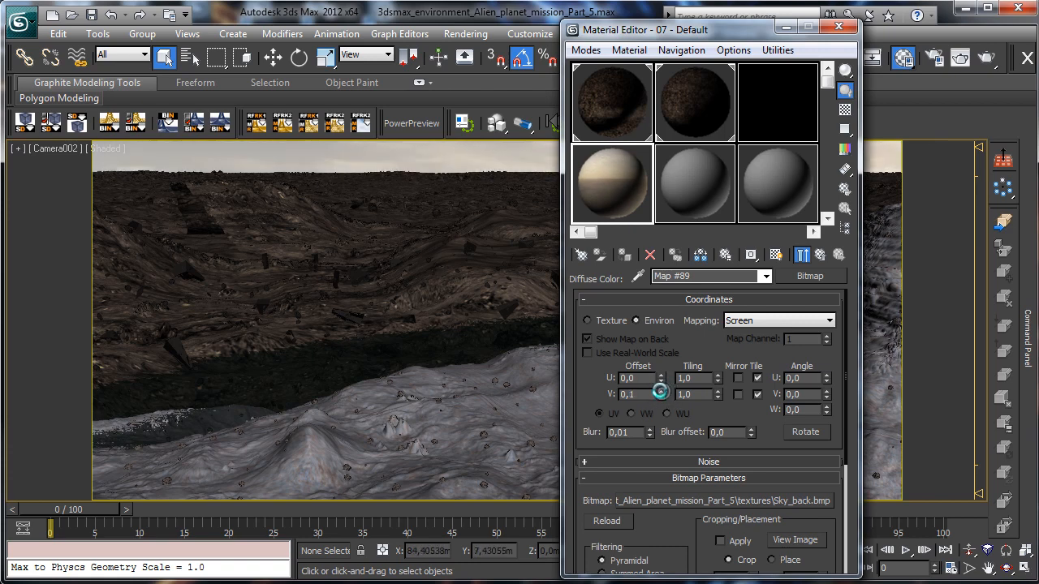
left_click(660, 392)
left_click(660, 393)
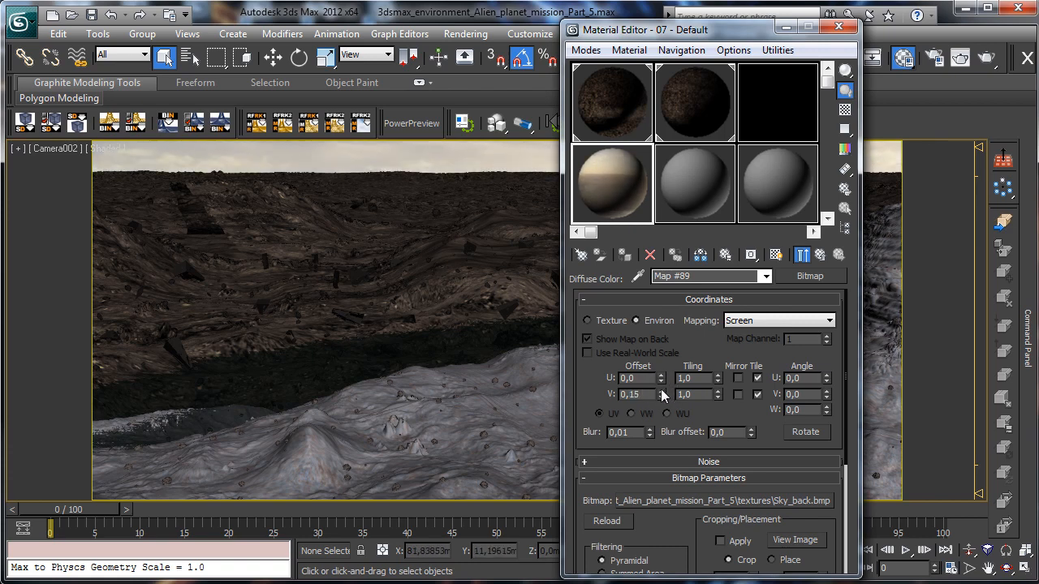
left_click(660, 392)
left_click(661, 392)
left_click(660, 392)
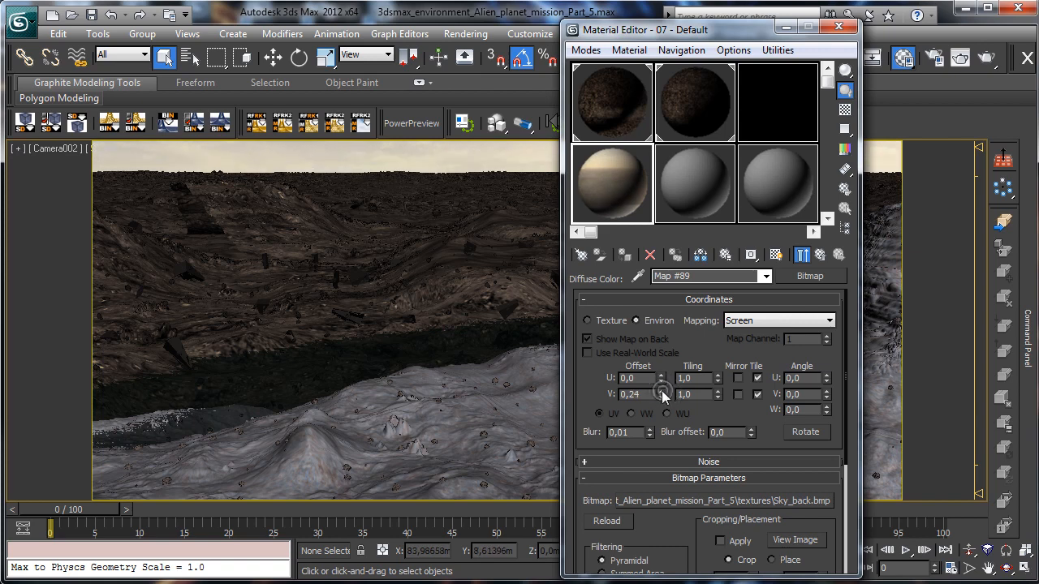
left_click(661, 392)
left_click(660, 392)
left_click(660, 392)
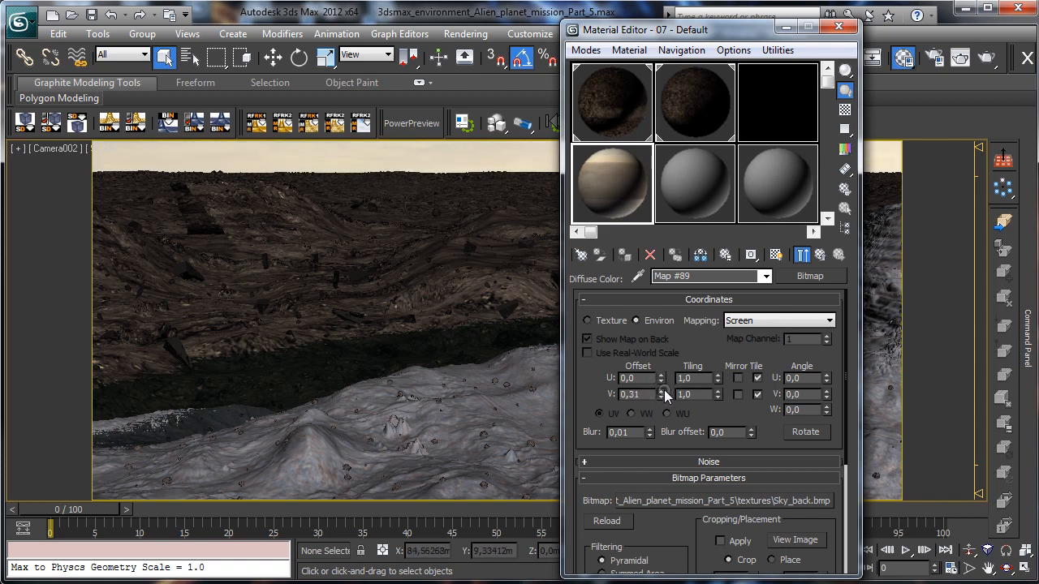
left_click(660, 391)
left_click(661, 391)
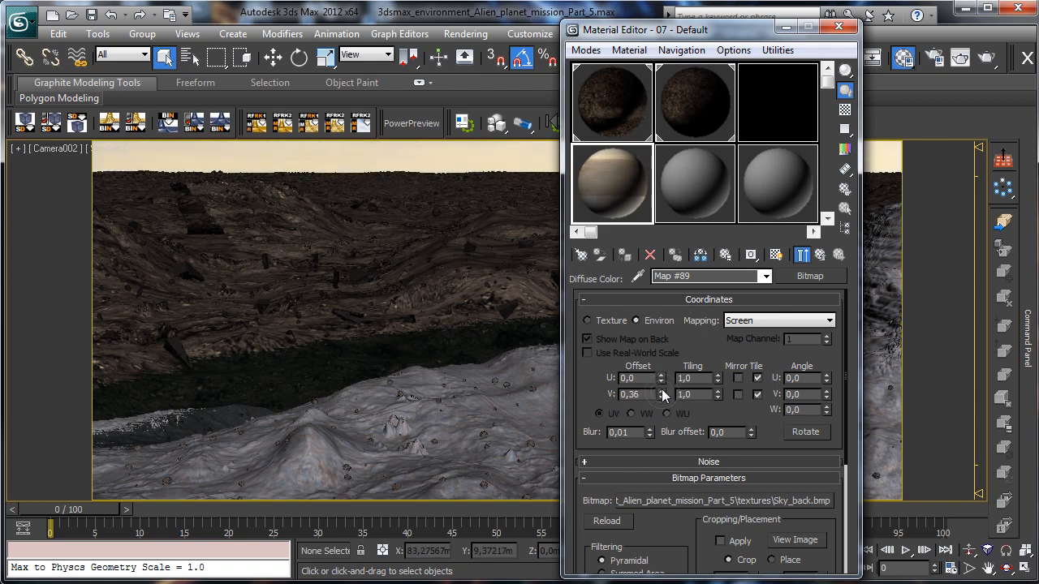
left_click(661, 391)
left_click(662, 391)
left_click(661, 391)
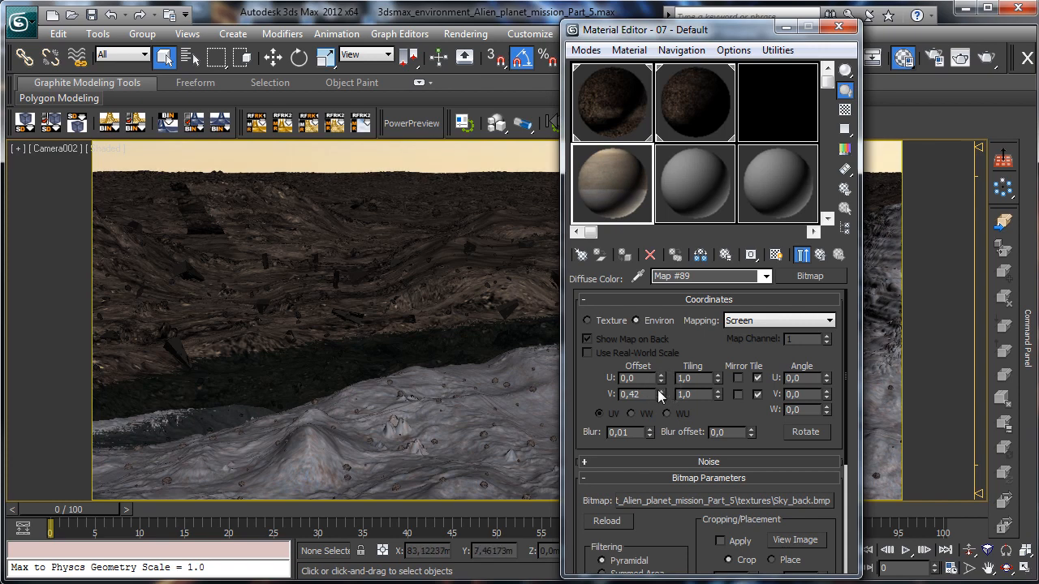
left_click(662, 392)
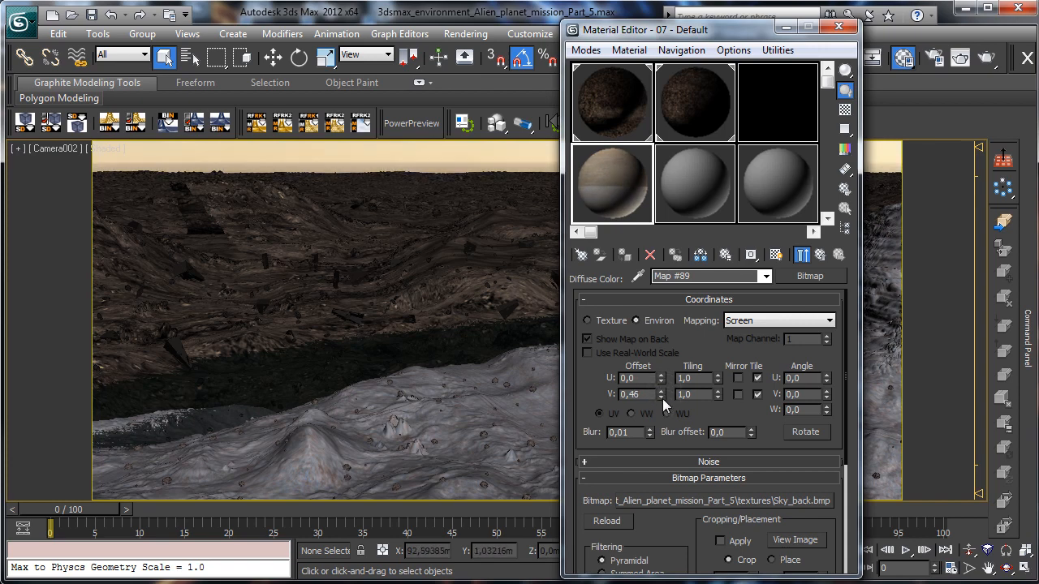
left_click(661, 398)
left_click(658, 398)
left_click(657, 397)
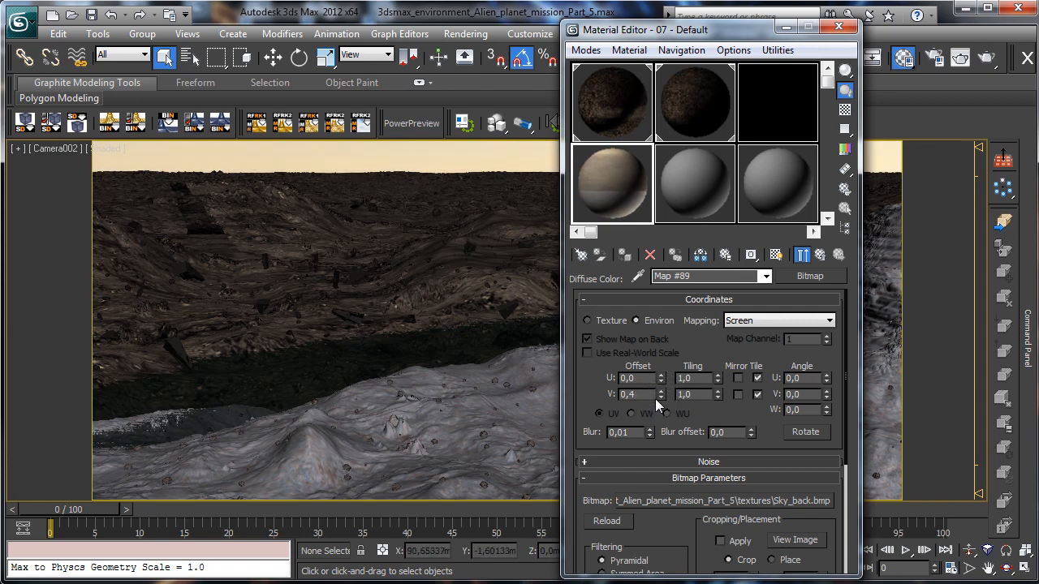
left_click(662, 397)
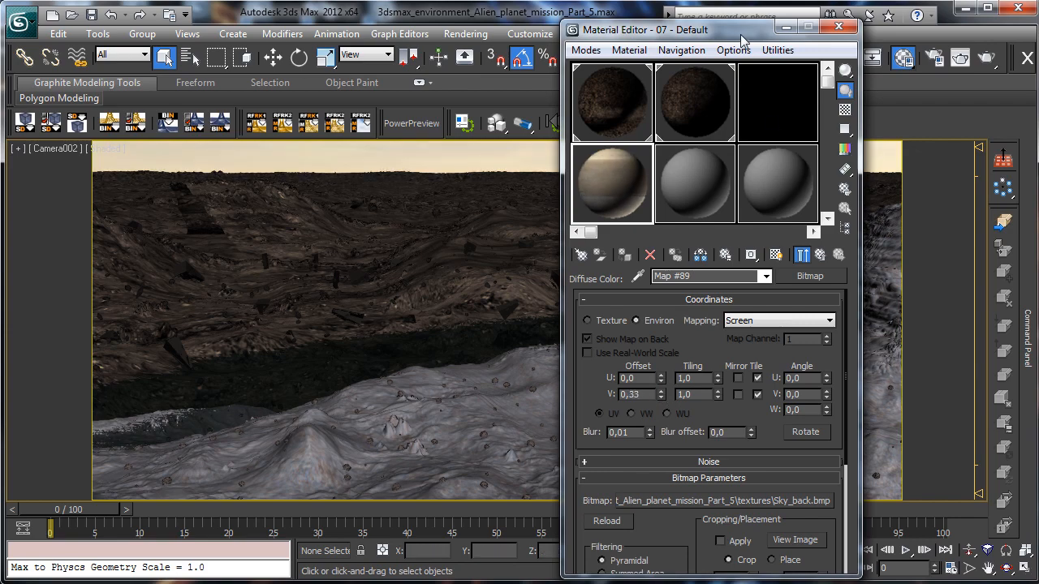
left_click_drag(740, 38, 873, 72)
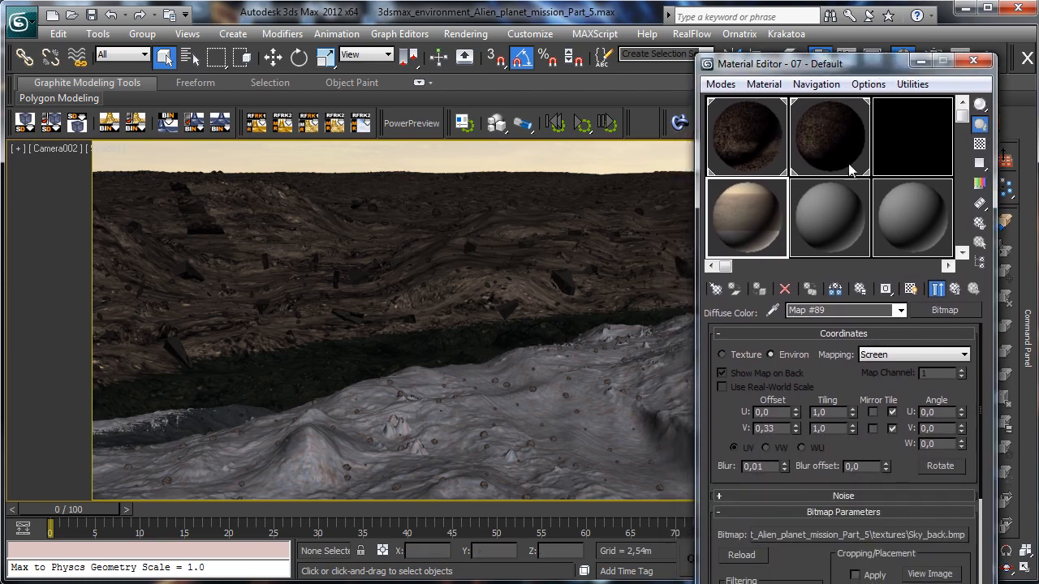
left_click(797, 432)
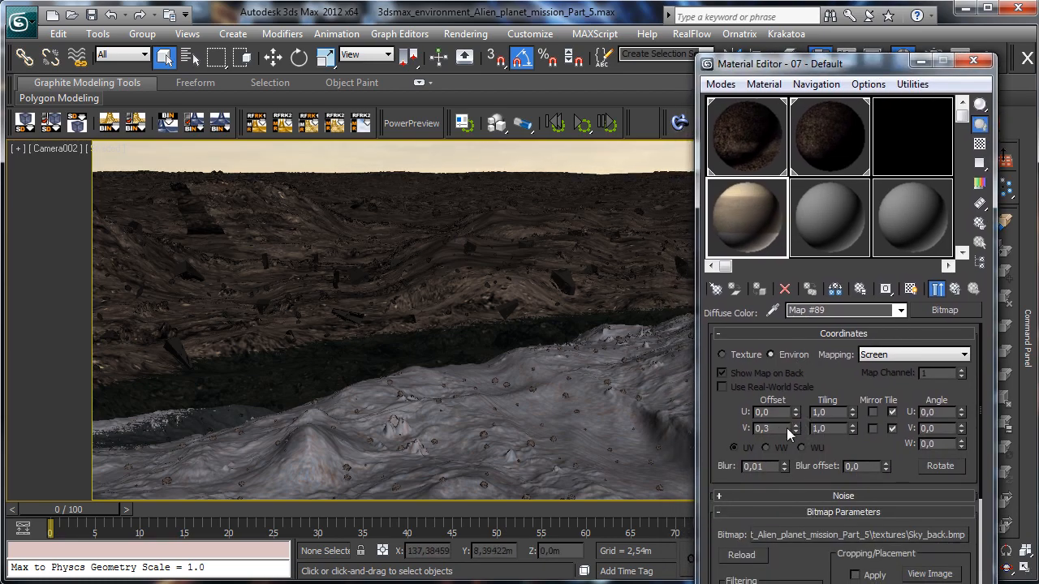
left_click(922, 62)
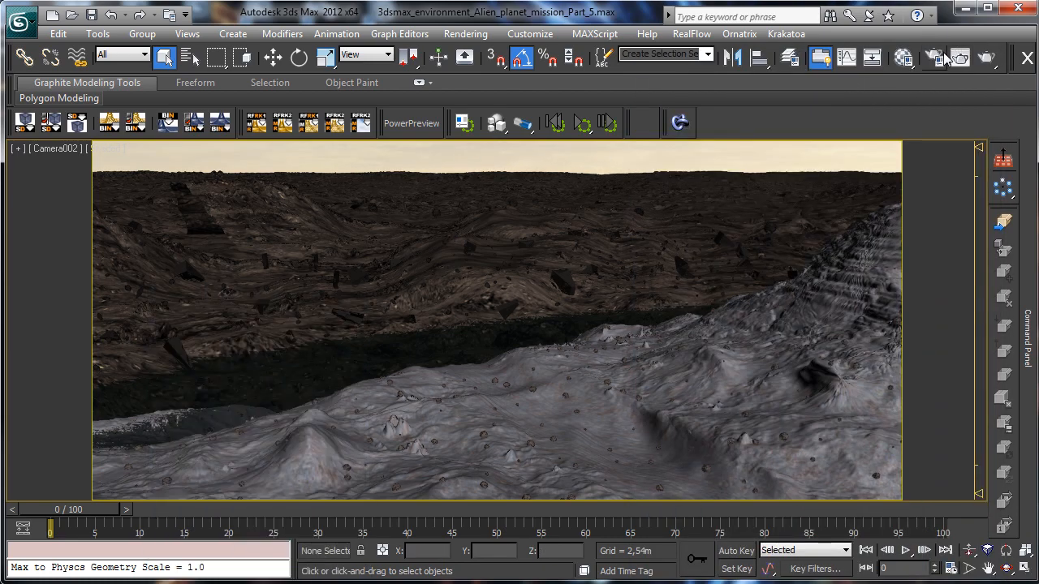
Limit the Camera002 render area to a full-width region covering about the upper quarter of the frame, around the sky and horizon.
key("F10")
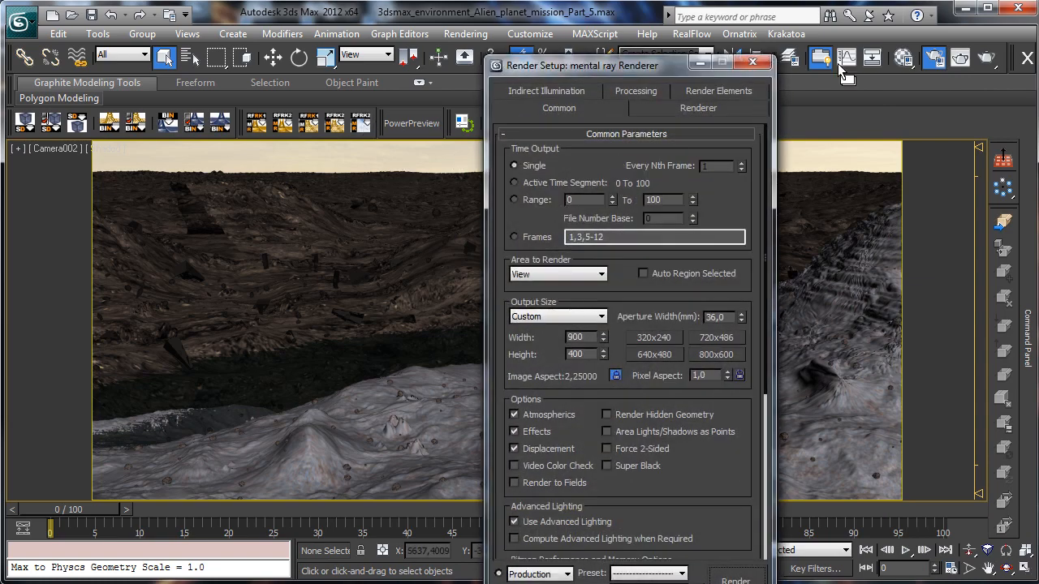
left_click(960, 57)
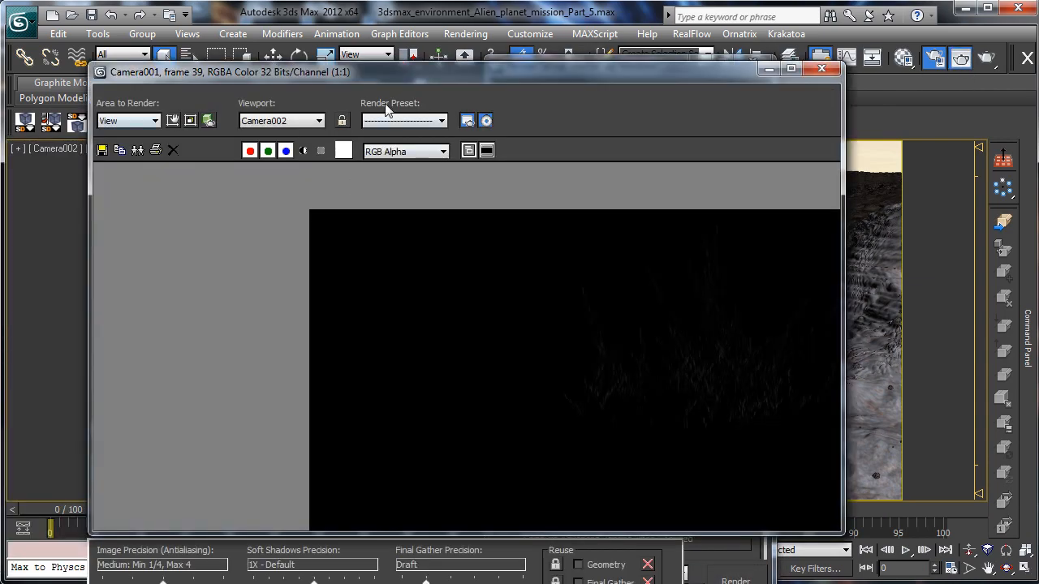
left_click(817, 68)
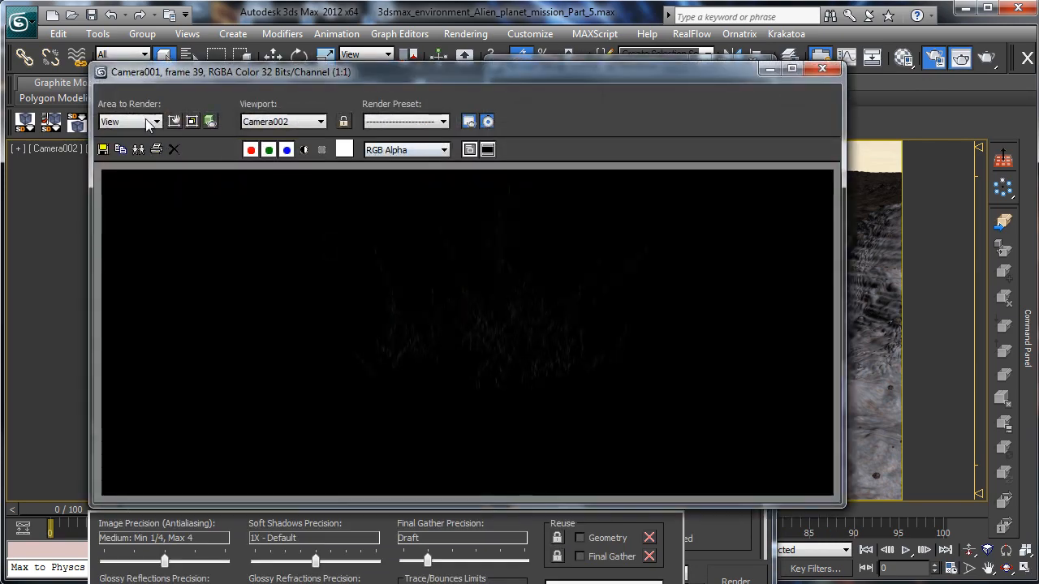
left_click(173, 123)
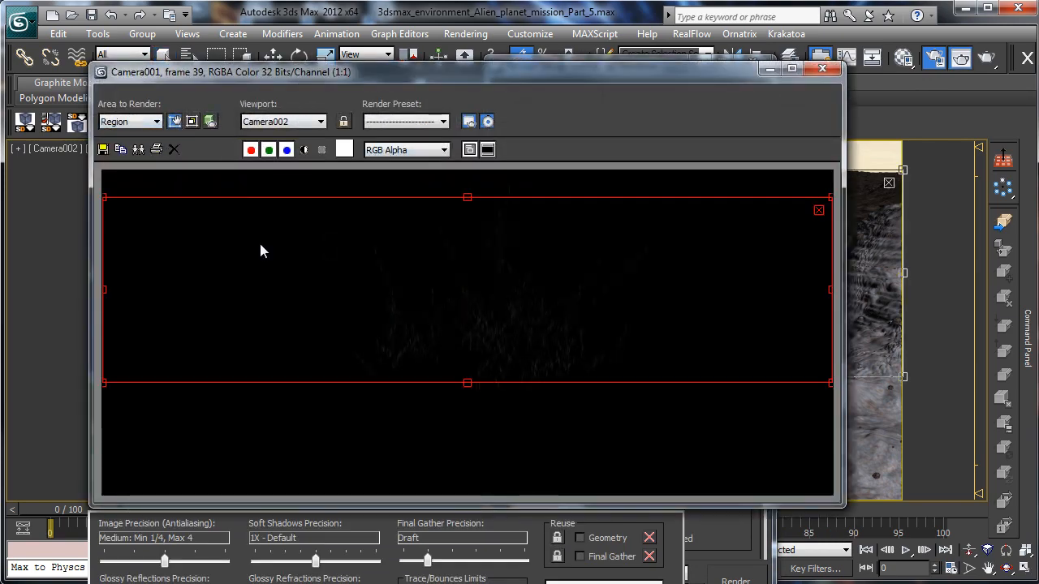
left_click_drag(260, 250, 255, 186)
left_click_drag(473, 363, 480, 256)
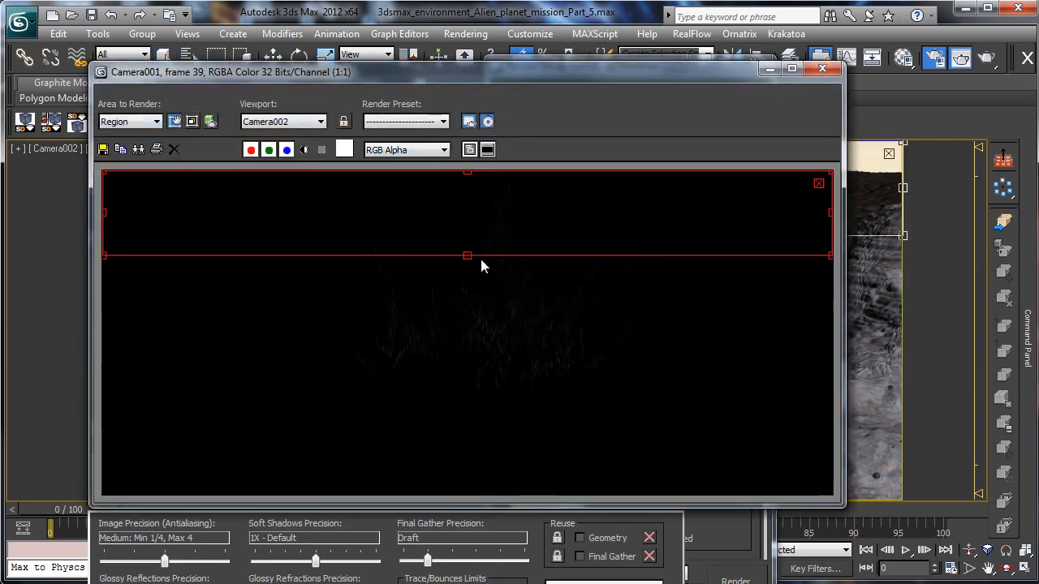
left_click(175, 122)
left_click(769, 69)
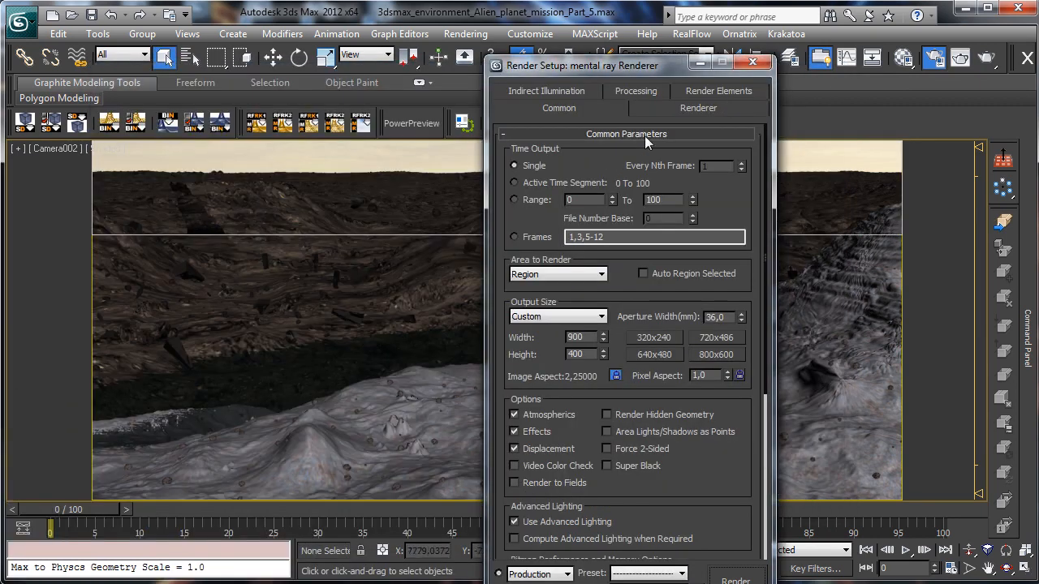
Review the mental ray render settings, render the horizon region of Camera002, and close the render setup.
left_click(568, 91)
left_click(665, 91)
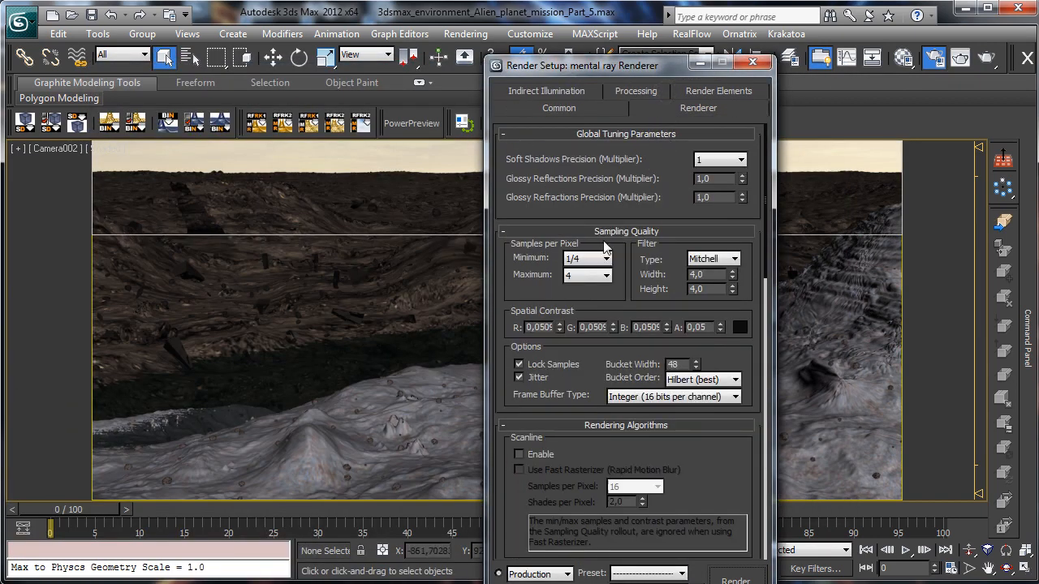
left_click(551, 108)
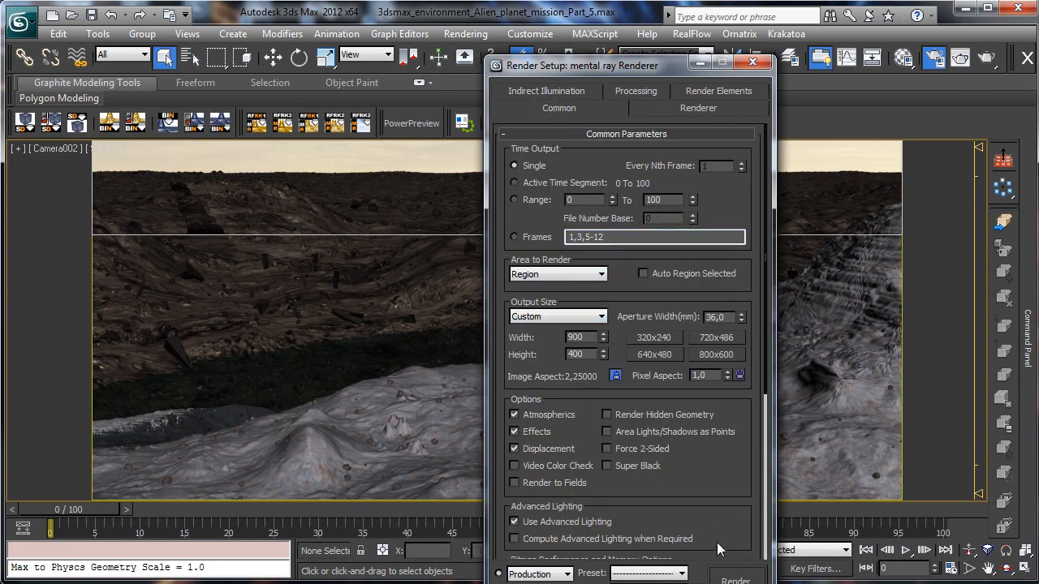
left_click(735, 579)
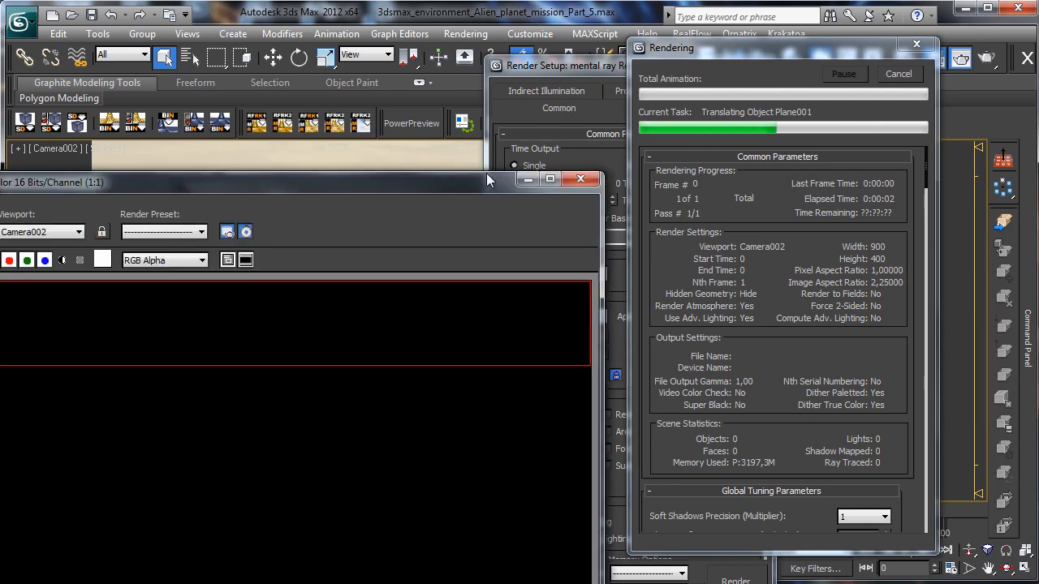
left_click_drag(486, 173, 712, 60)
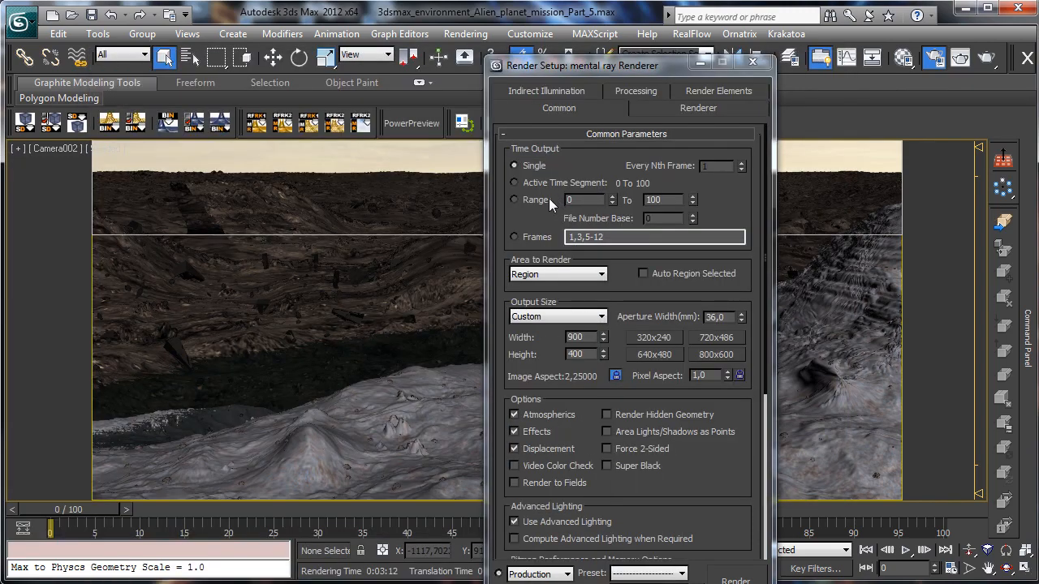
left_click(753, 61)
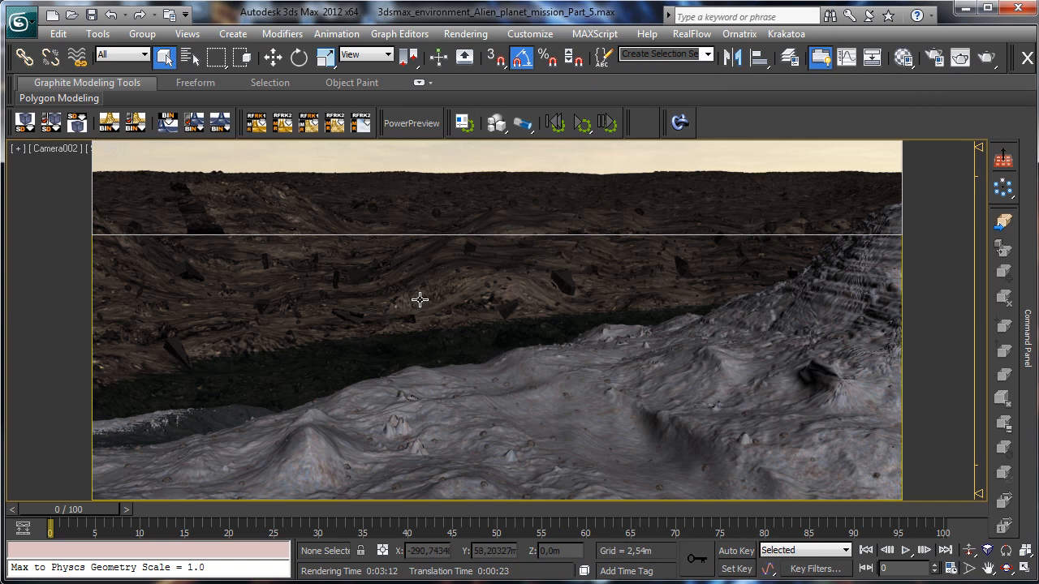
Hide all objects of the Geometry category and test-render the horizon region of Camera002 against the sky background.
left_click(1007, 570)
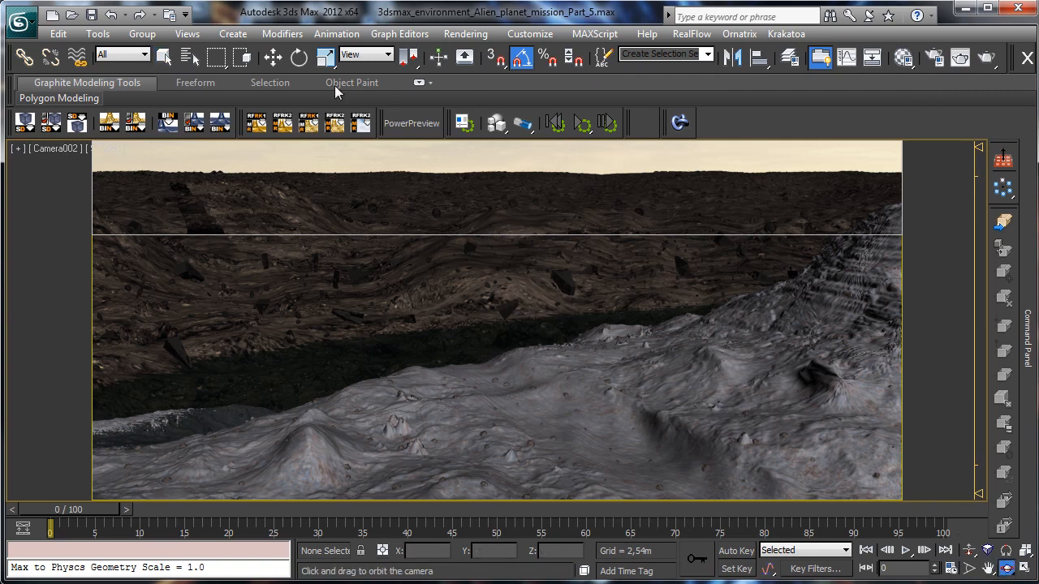
left_click(164, 56)
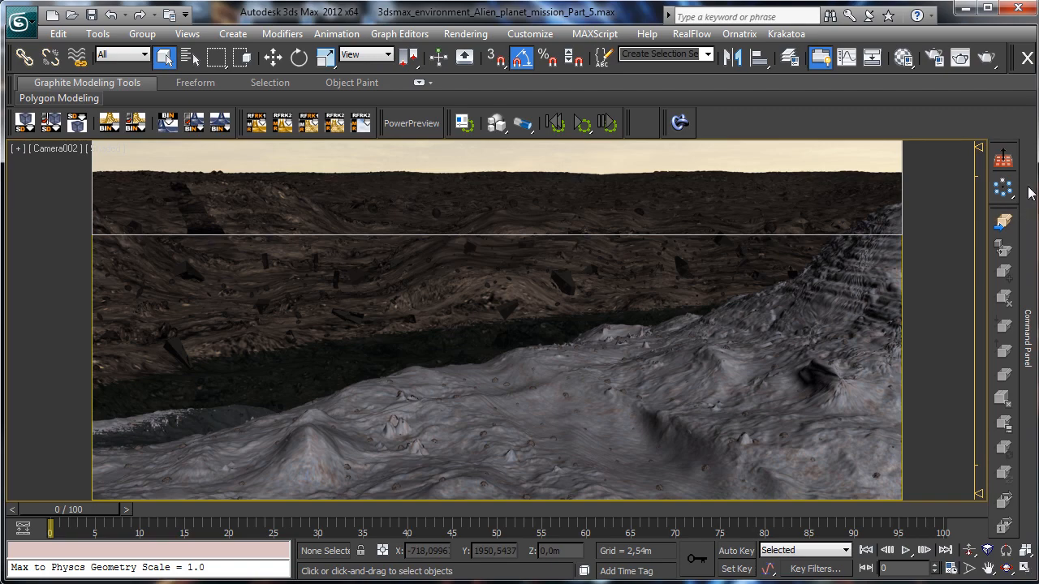
mouse_move(1024, 305)
left_click(981, 153)
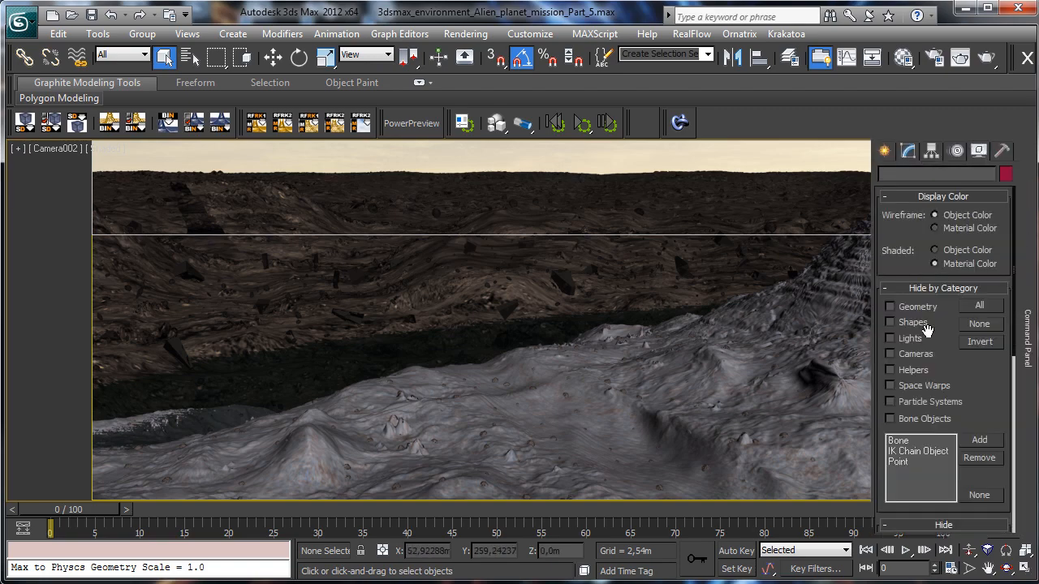
left_click(904, 306)
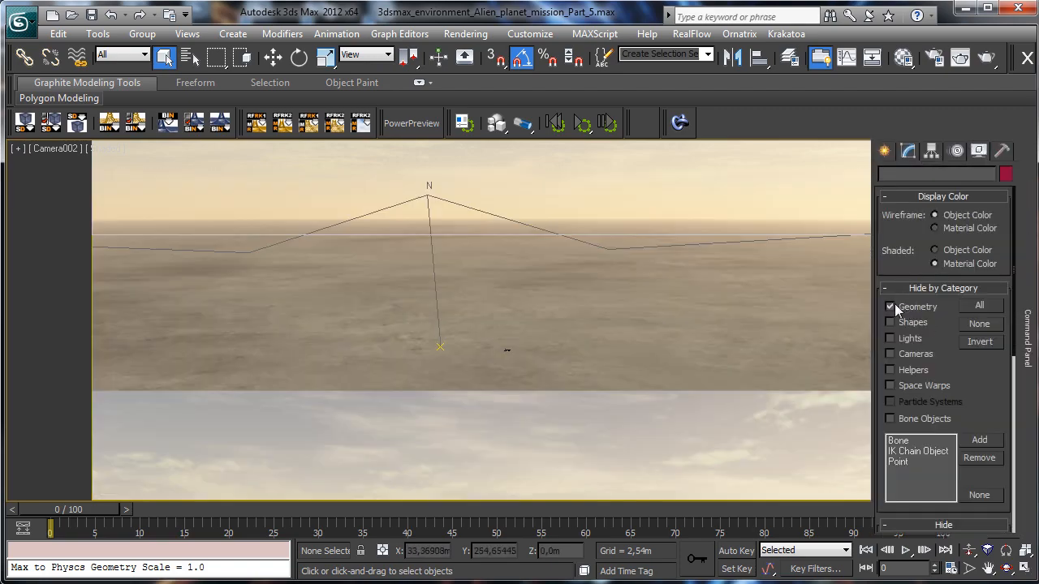
left_click(985, 58)
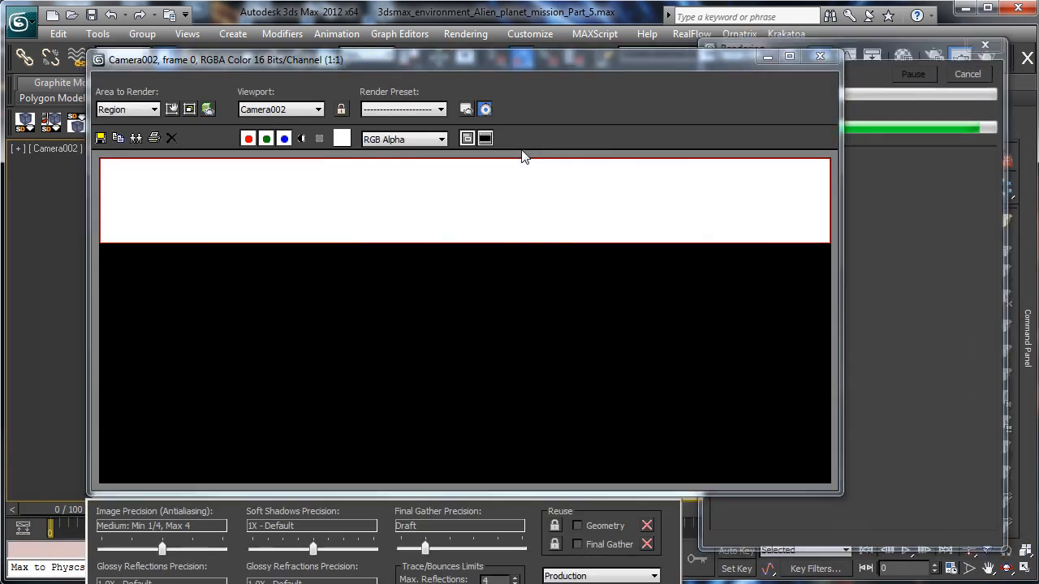
left_click(766, 57)
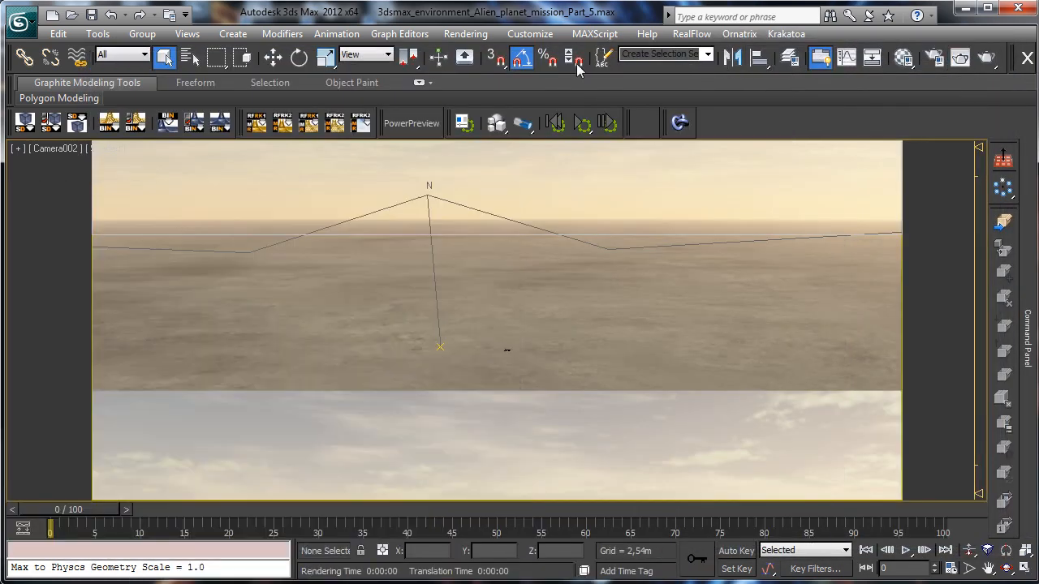
Select Camera002 and look through its parameters, including the Multi-Pass Effect and Depth of Field settings.
left_click(57, 150)
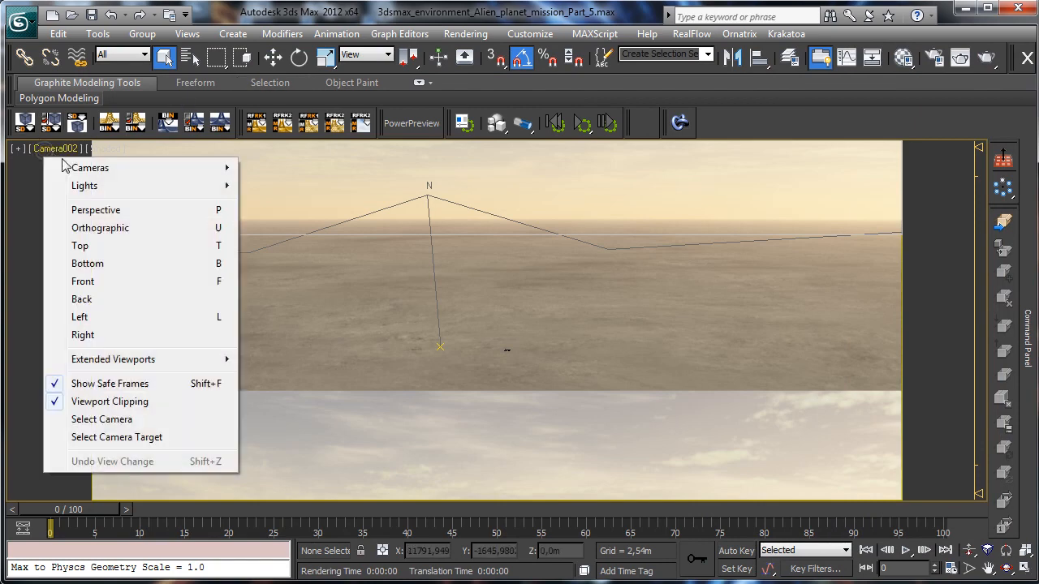
left_click(113, 419)
mouse_move(1030, 318)
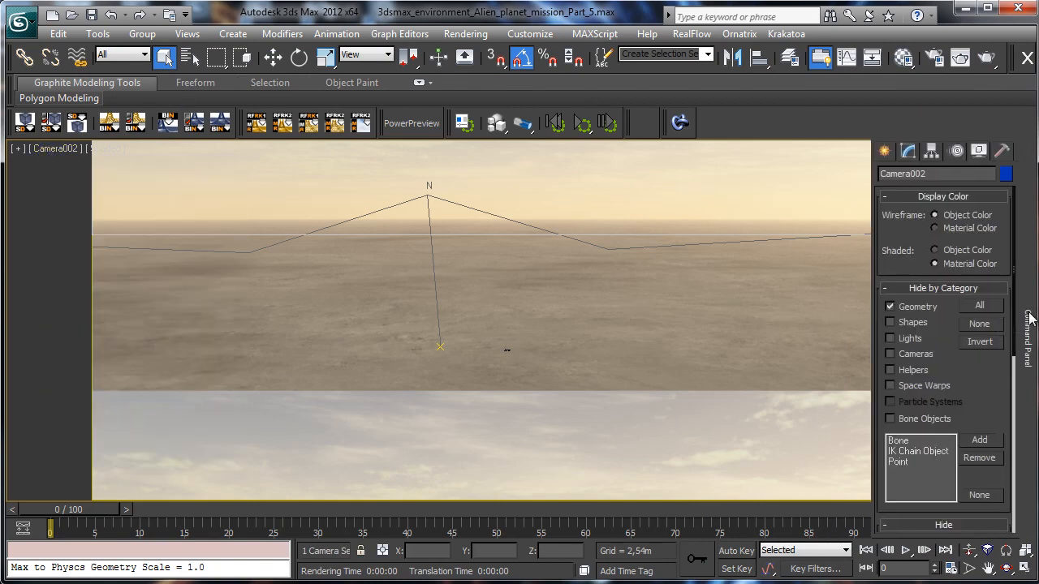
left_click(909, 152)
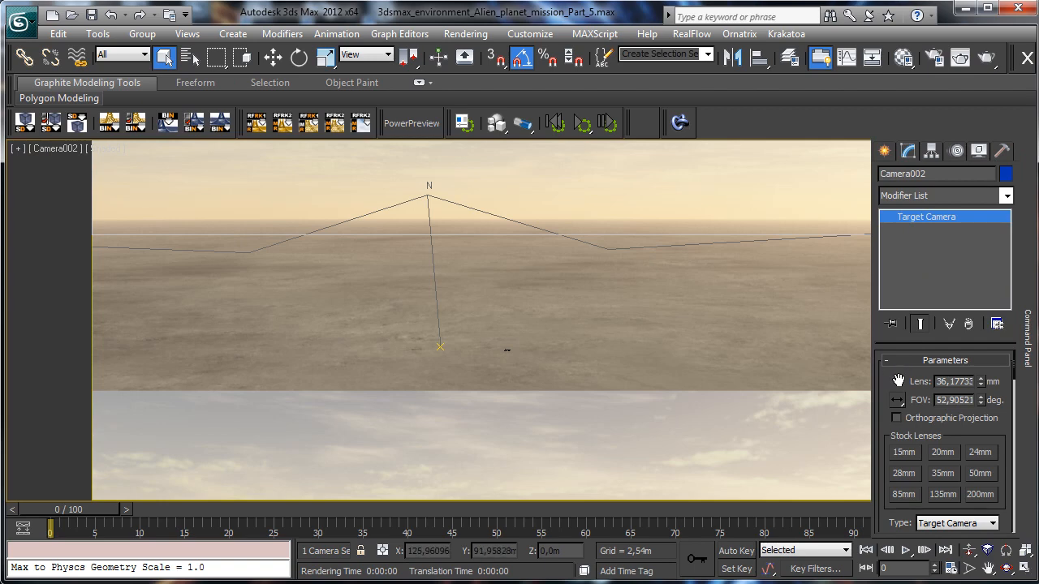
left_click_drag(898, 380, 973, 87)
left_click_drag(897, 383, 950, 172)
left_click_drag(996, 386, 982, 552)
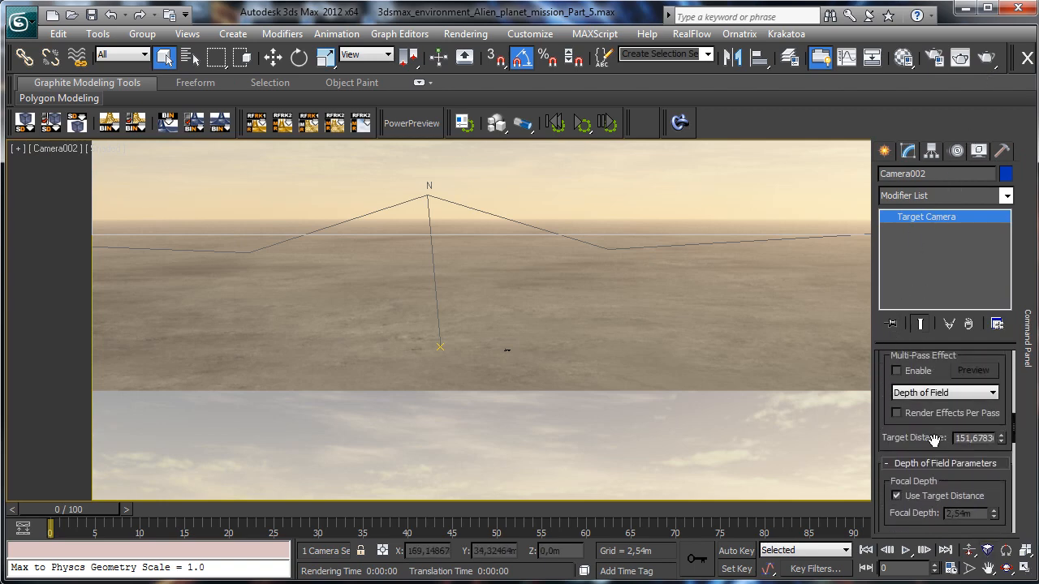
left_click(939, 462)
left_click_drag(886, 388, 897, 577)
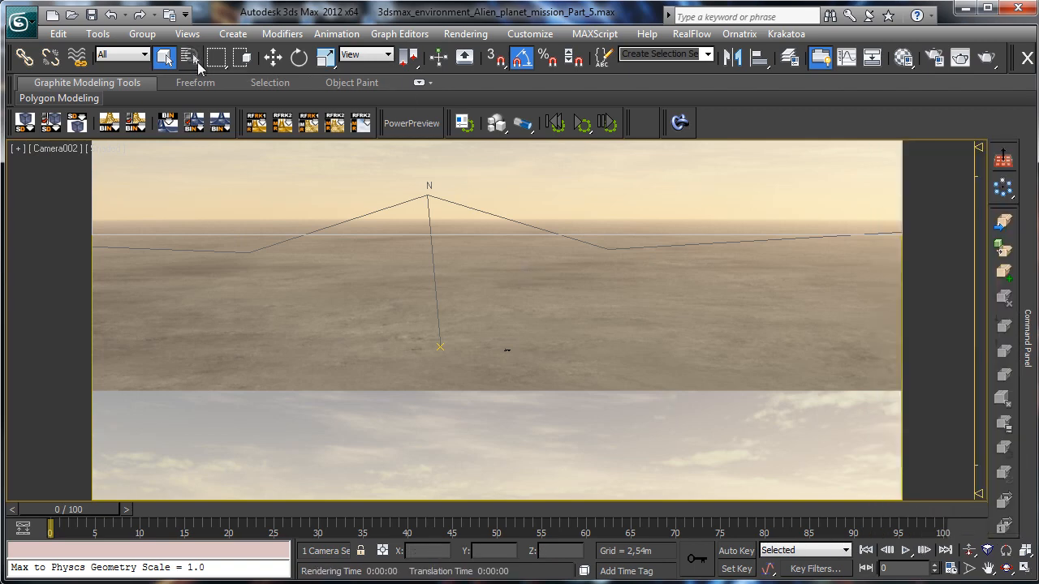
Select the Daylight001 system under Compass001 and widen the Command Panel to two columns to reach its mr Sky settings.
left_click(195, 58)
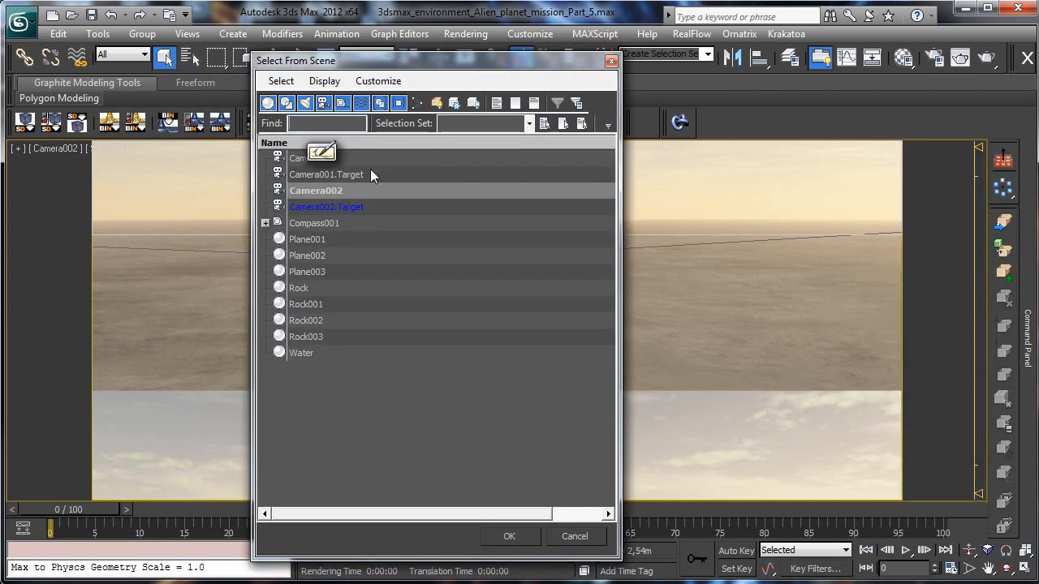
left_click(266, 223)
double_click(315, 236)
mouse_move(1026, 235)
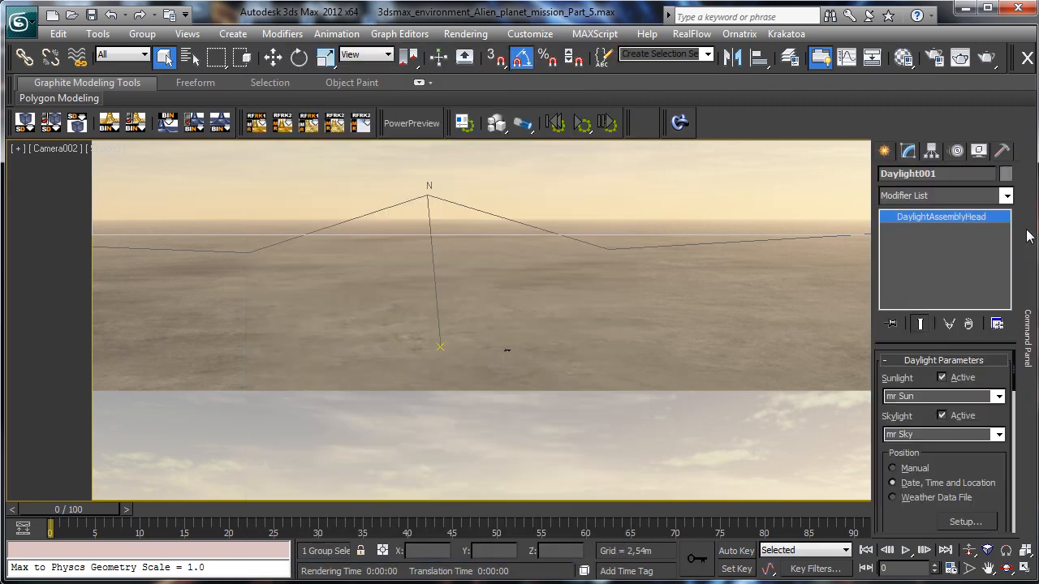
left_click_drag(972, 475, 920, 268)
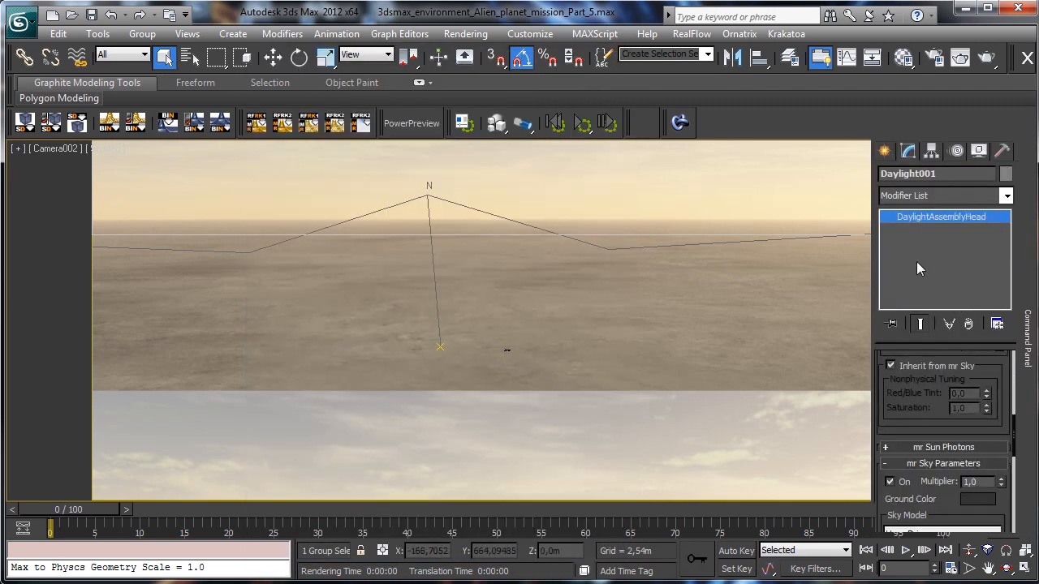
left_click_drag(871, 382, 784, 380)
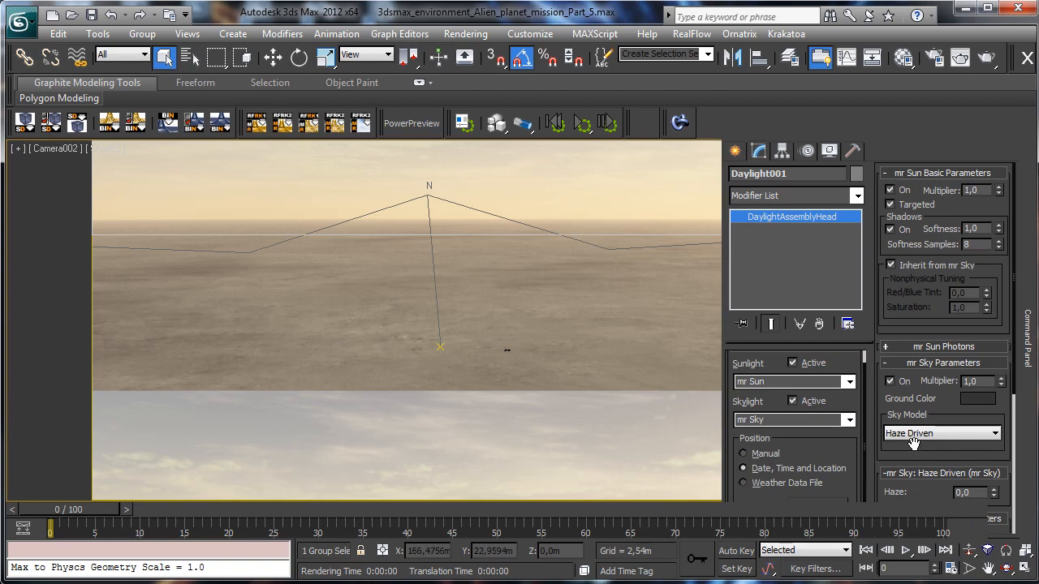
Turn off Aerial Perspective in Daylight001's mr Sky Advanced Parameters and re-render the horizon region.
scroll(941, 417, "down", 5)
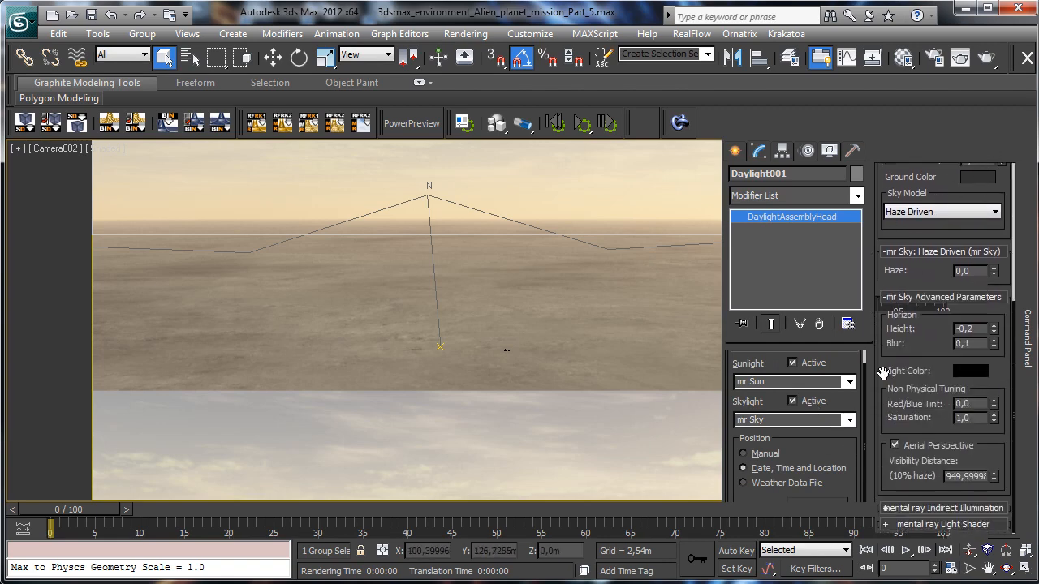
left_click(908, 446)
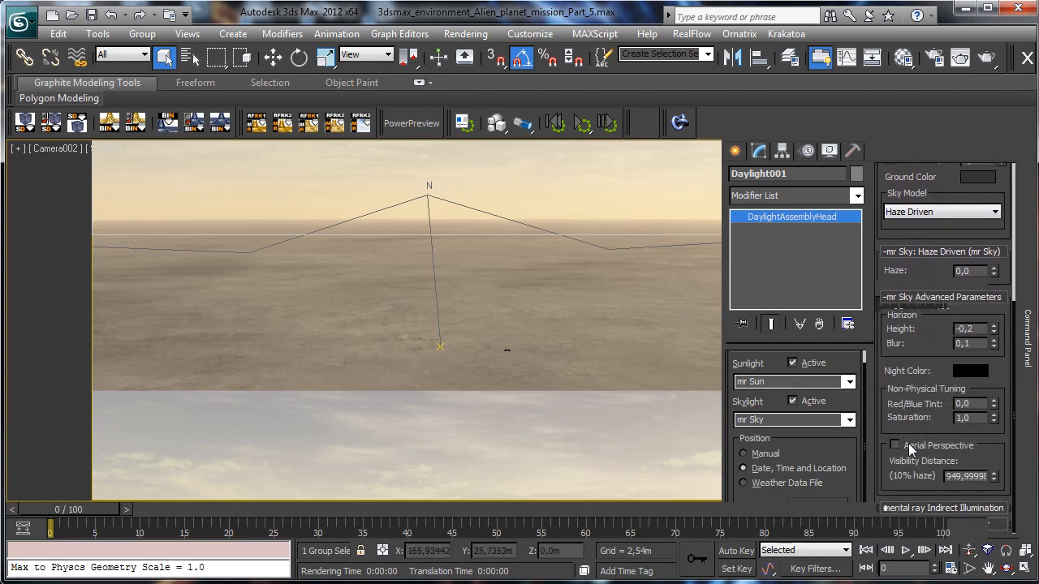
left_click(986, 57)
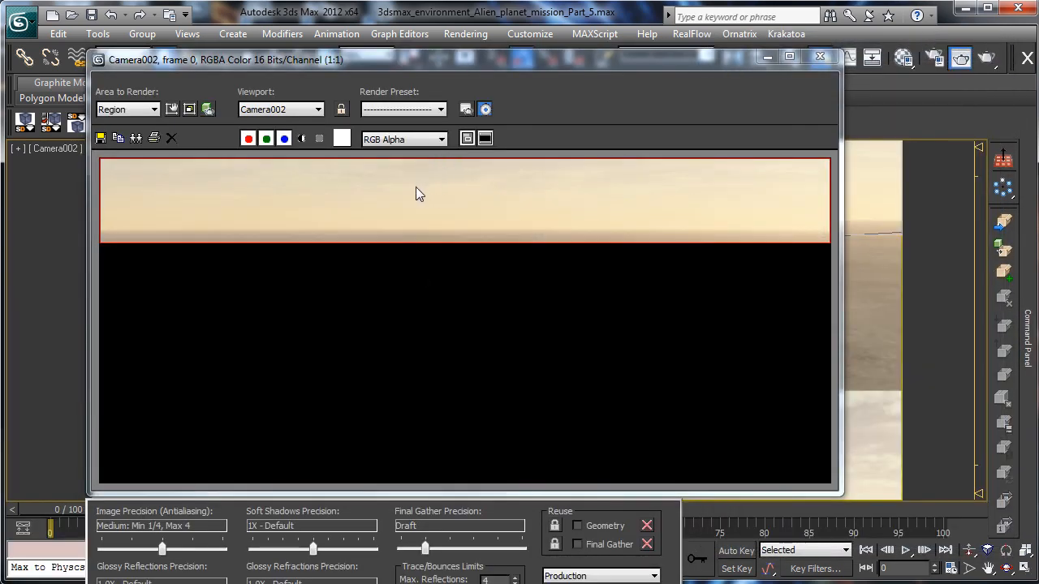
left_click(768, 58)
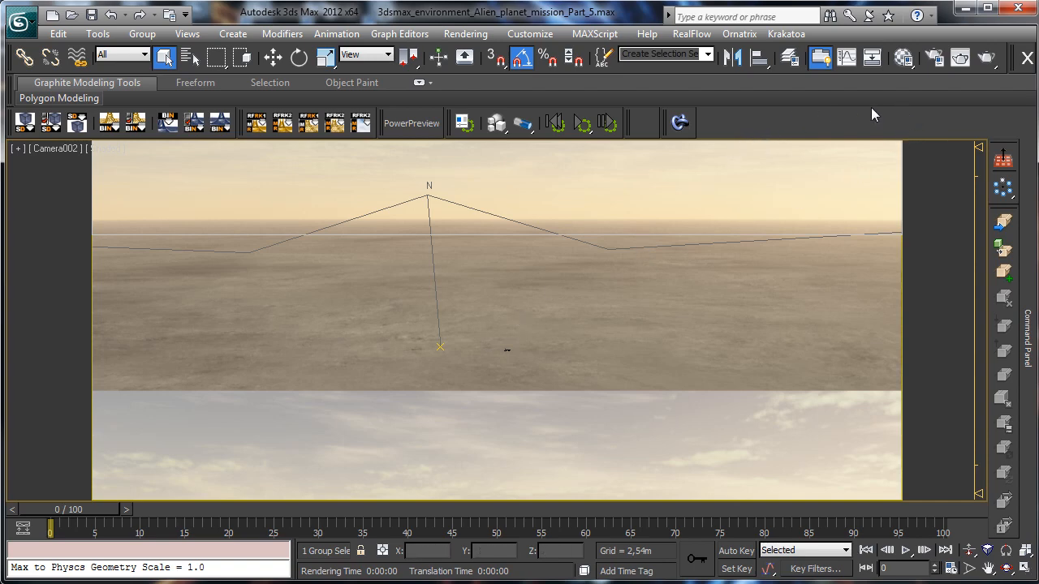
Turn Daylight001's Aerial Perspective back on, unhide the Geometry category, and save the scene.
mouse_move(1028, 262)
mouse_move(1024, 243)
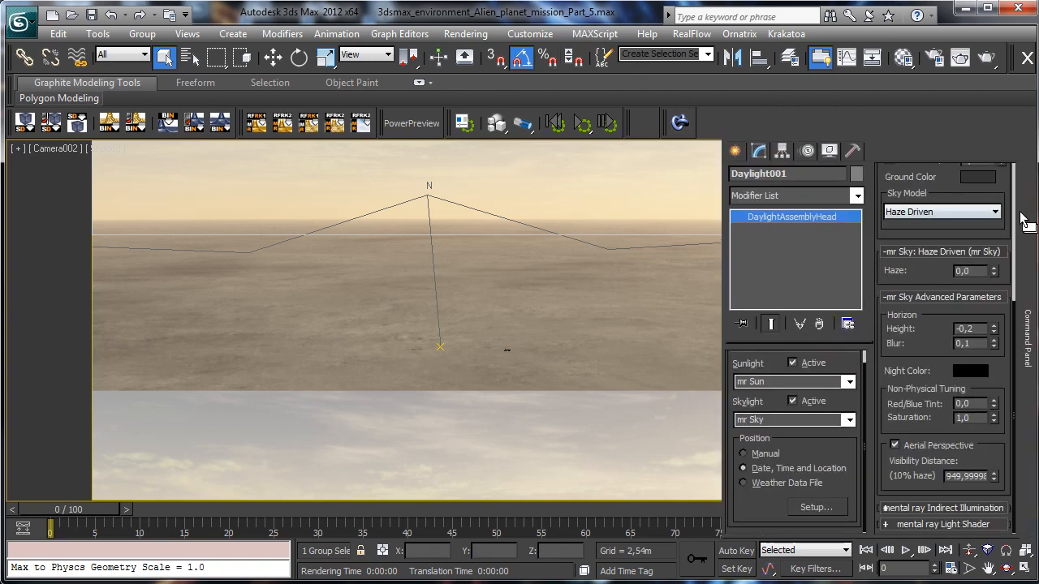
left_click(829, 151)
left_click(742, 307)
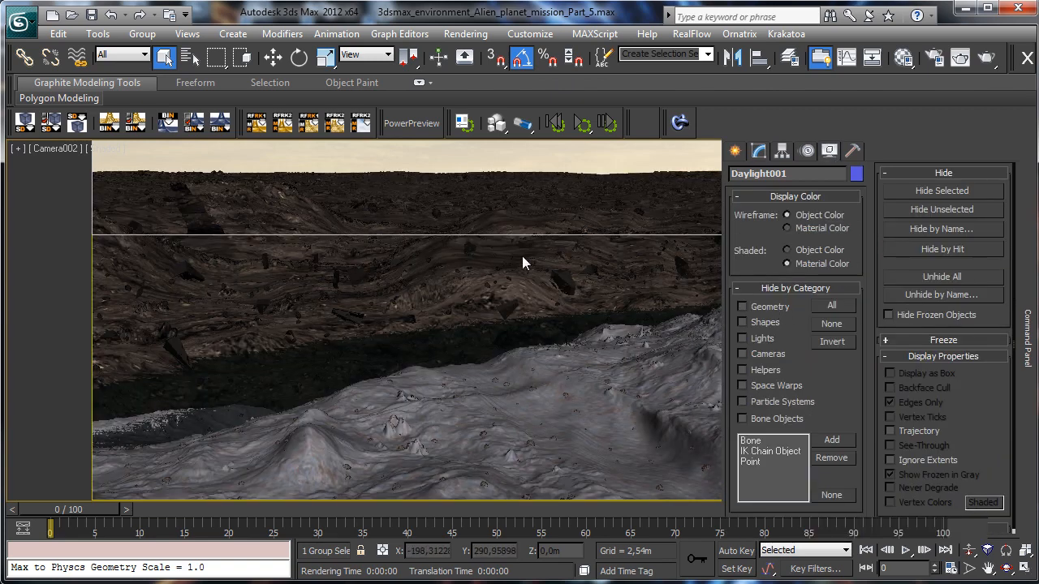
left_click(91, 14)
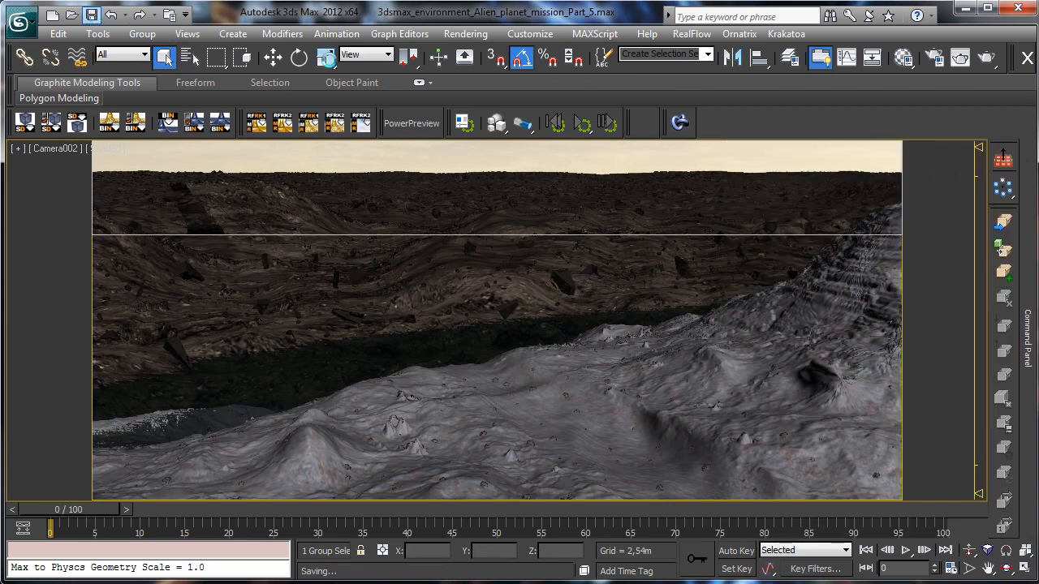
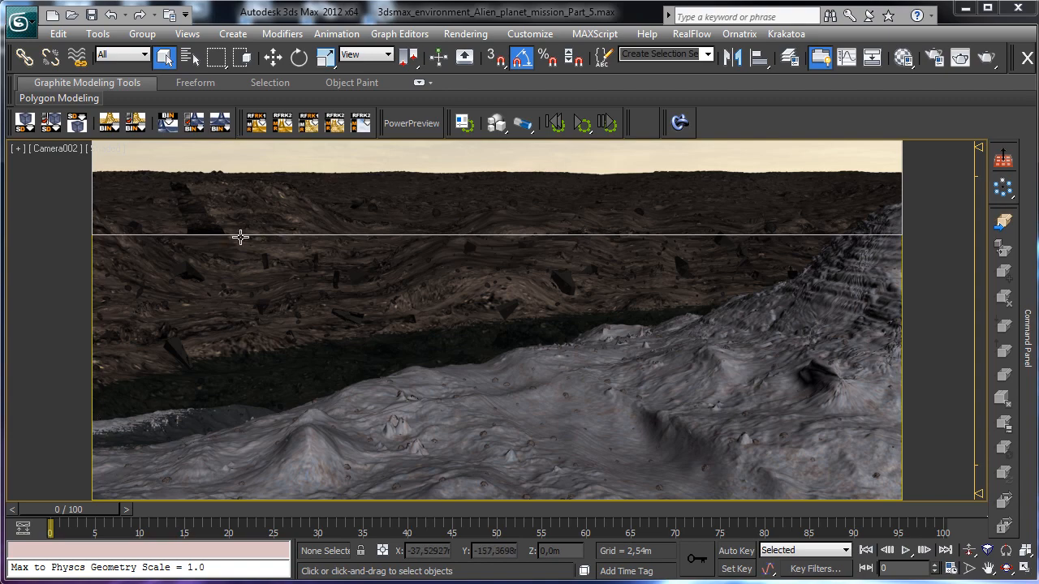
Return to the four-viewport layout and save the scene again.
left_click(1025, 569)
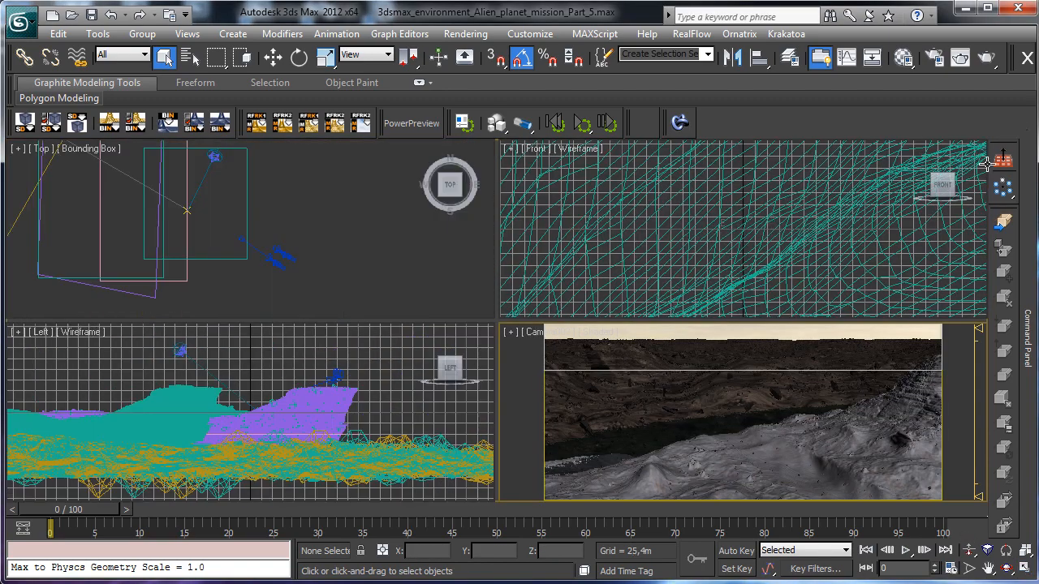
mouse_move(1029, 233)
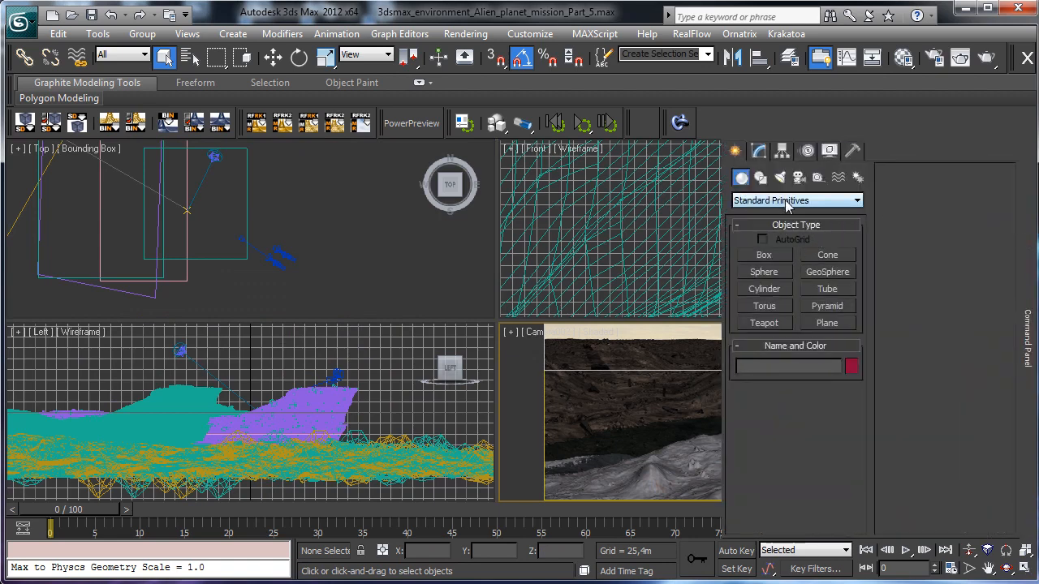
left_click(786, 203)
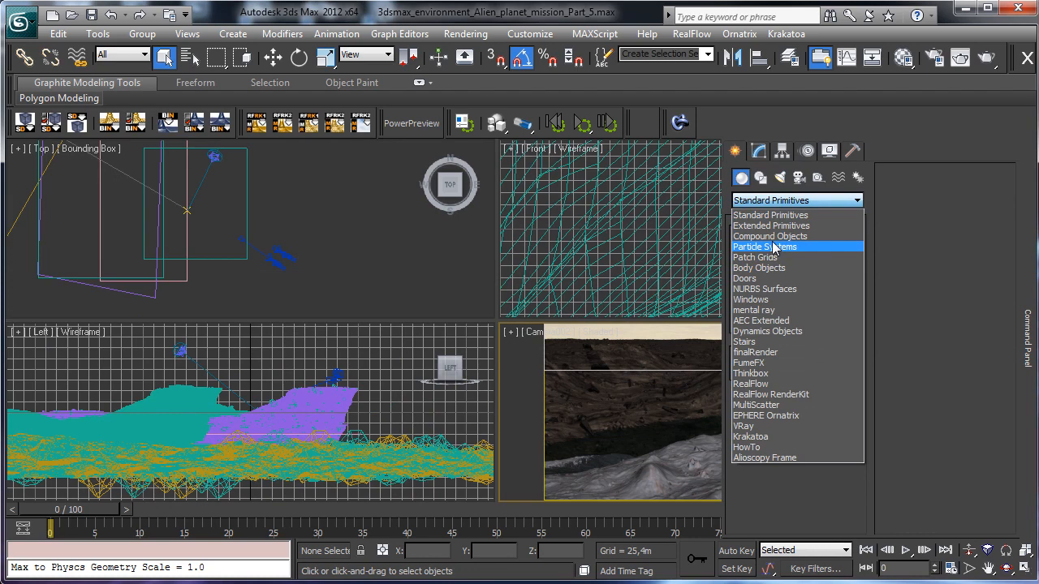
left_click(618, 239)
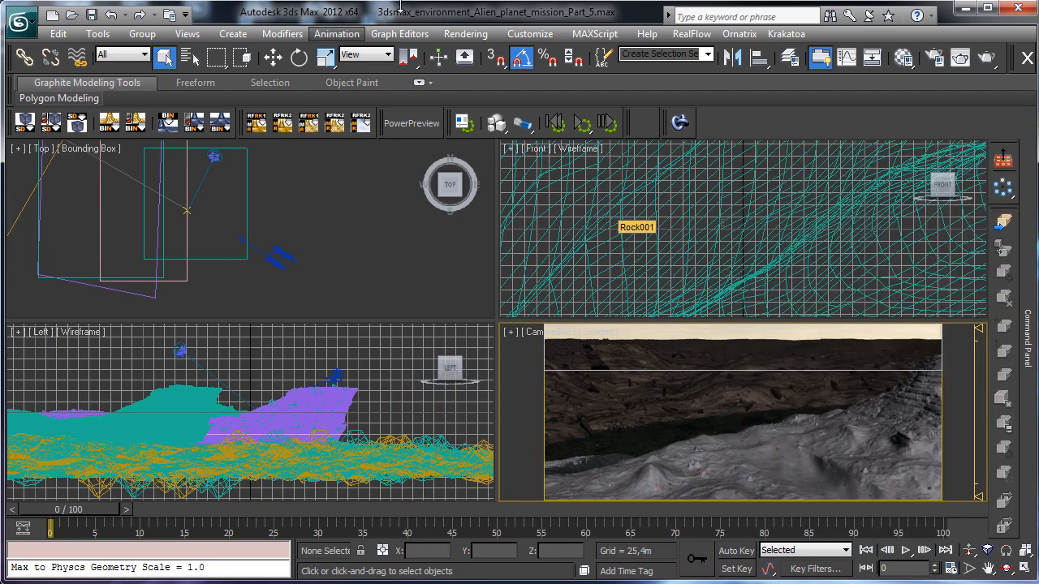
left_click(91, 15)
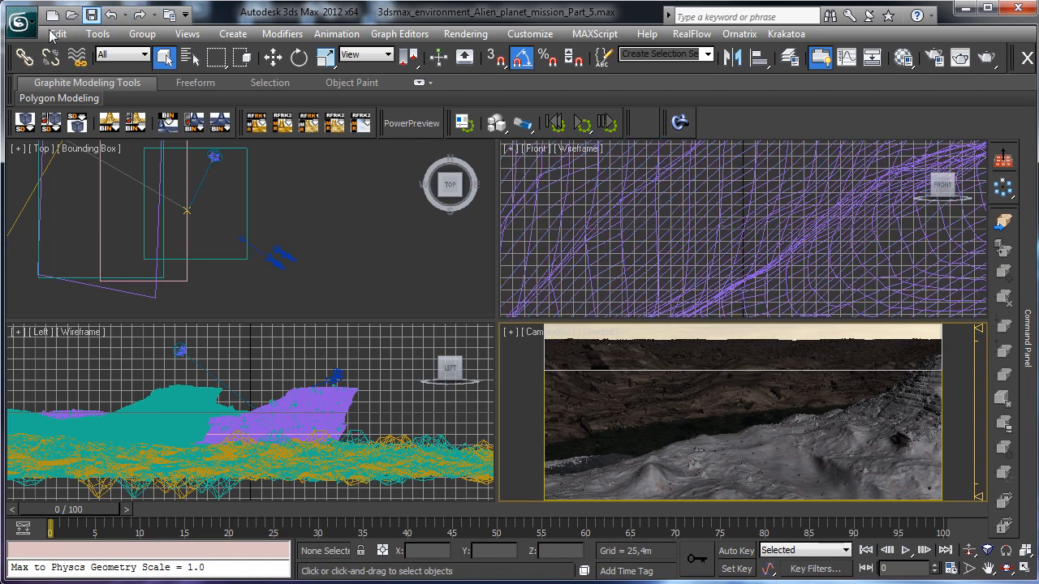
Save a copy of the scene as 3dsmax_environment_Alien_planet_mission_Part_5_FFX in the Part_5 folder.
left_click(21, 22)
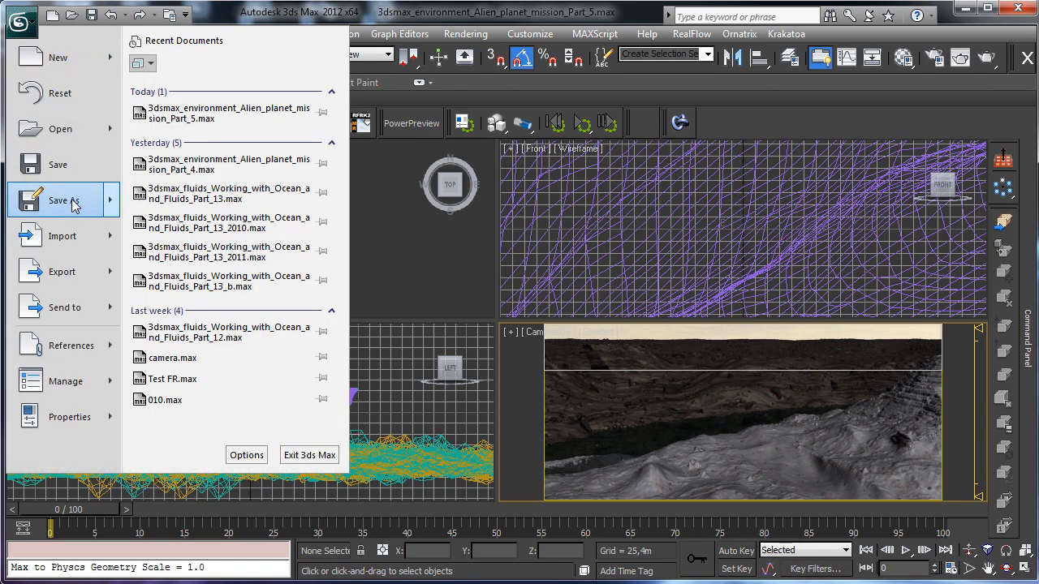
mouse_move(73, 205)
left_click(201, 97)
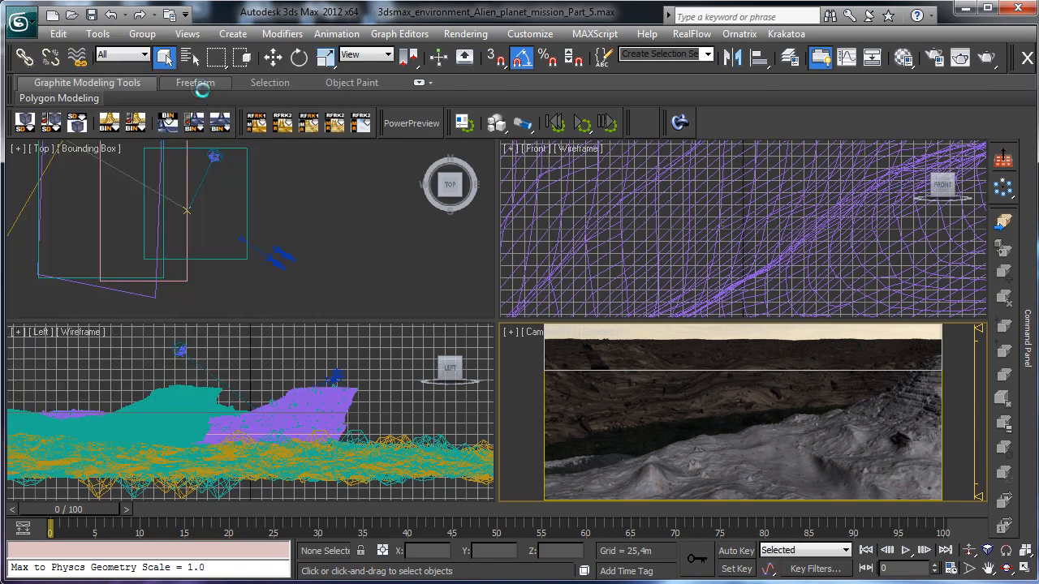
key("End")
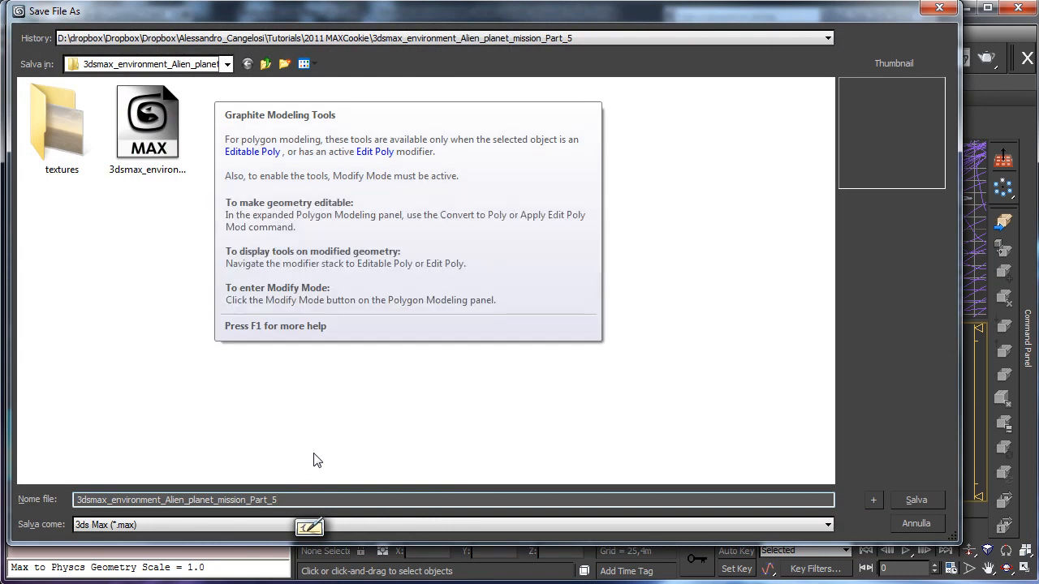
type("_")
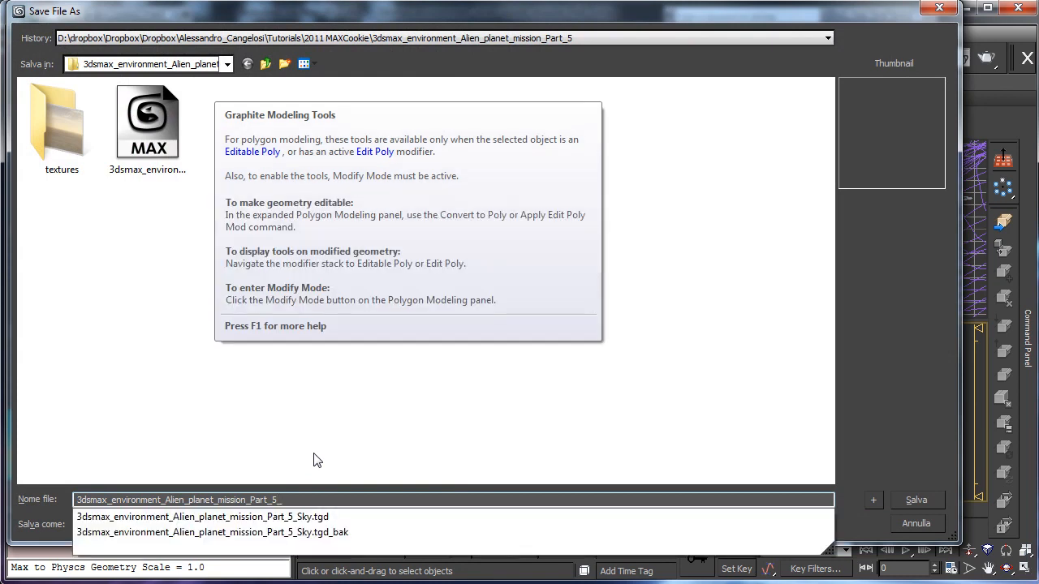
type("FFX")
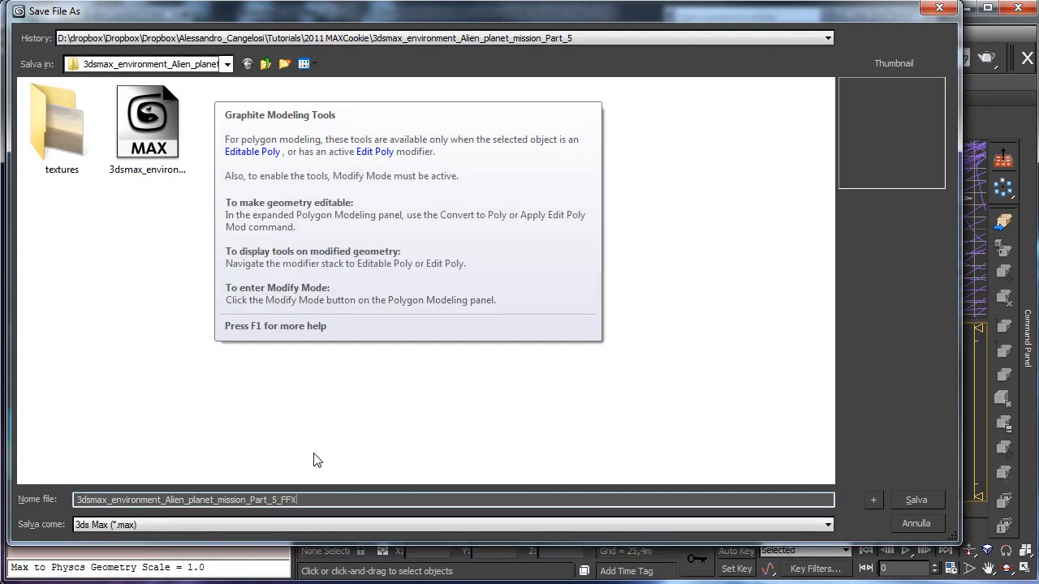
key("Return")
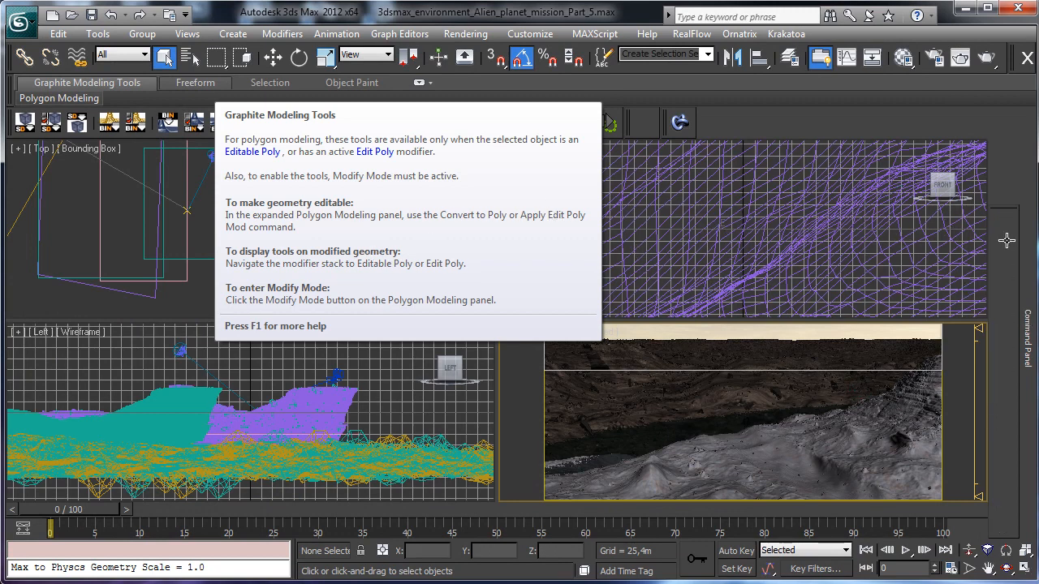
mouse_move(1023, 274)
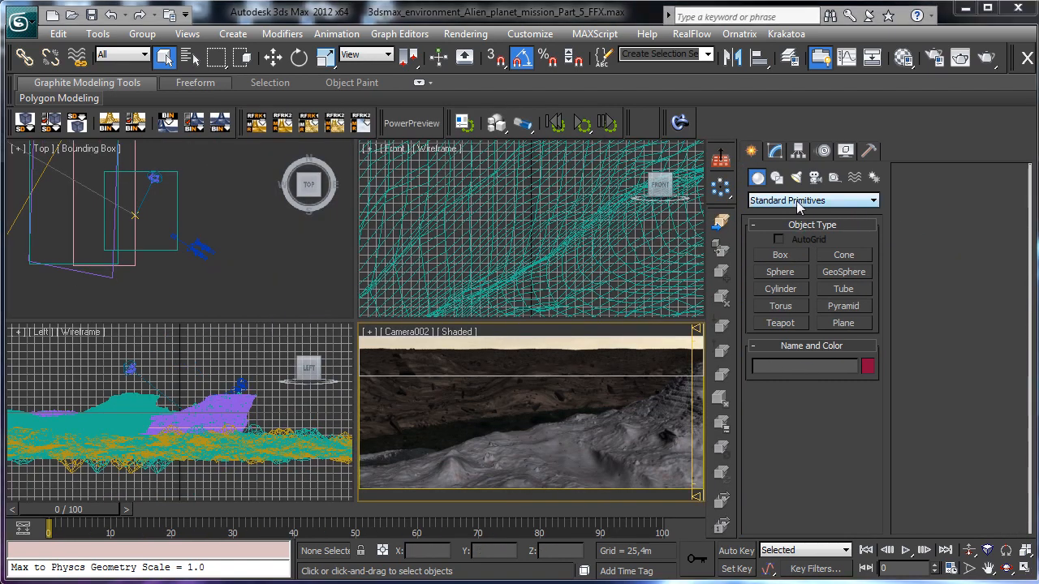
Create a FumeFX container about 105.64 m wide, 93.9 m long and 317.43 m high in the Top view.
left_click(800, 201)
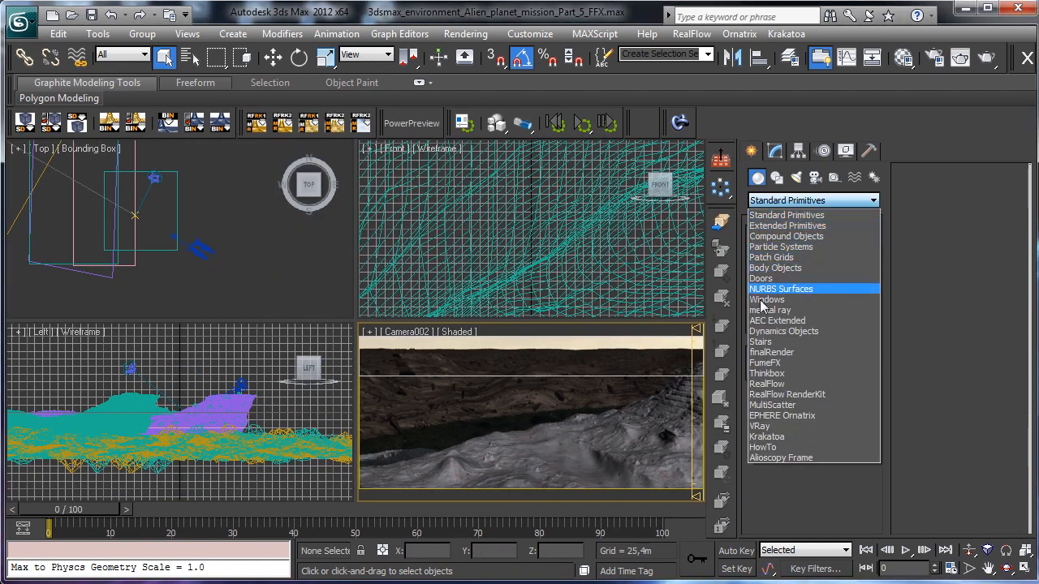
left_click(772, 363)
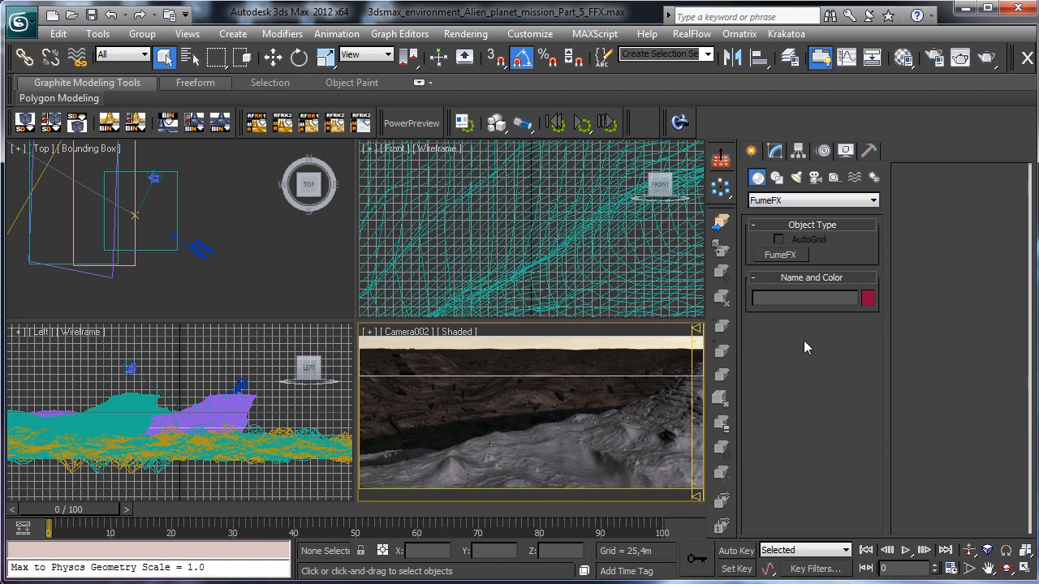
left_click(781, 255)
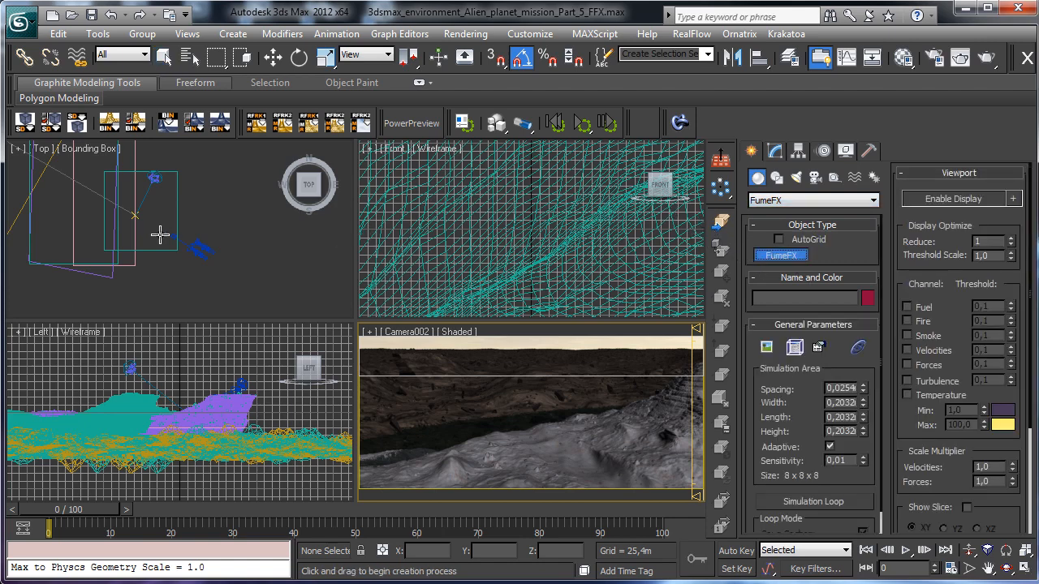
left_click_drag(160, 235, 181, 253)
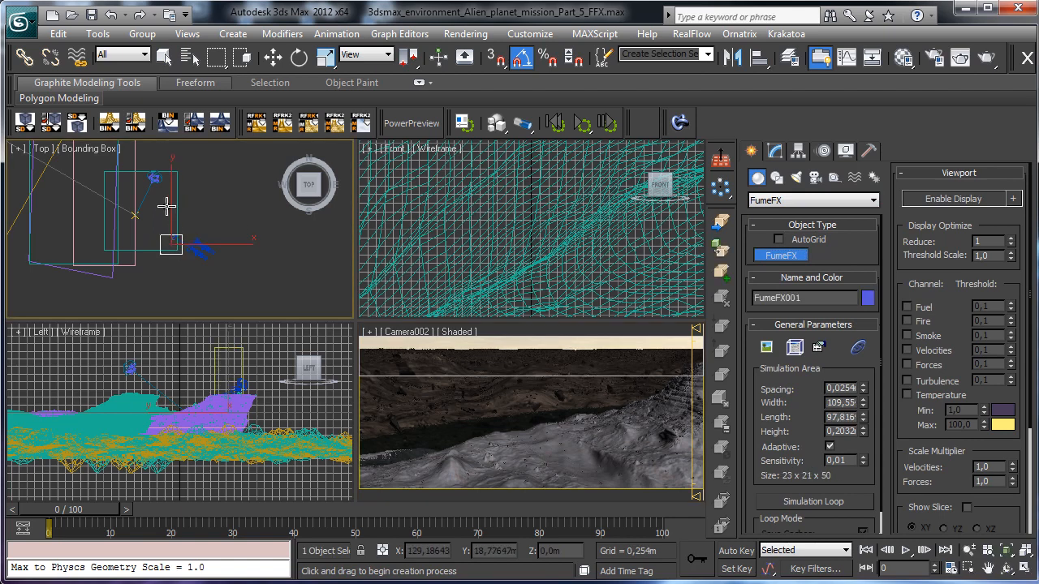
Move the FumeFX container to about X -126.64, Y 0.76, Z -145.35 m and show its parameters for editing.
left_click(272, 56)
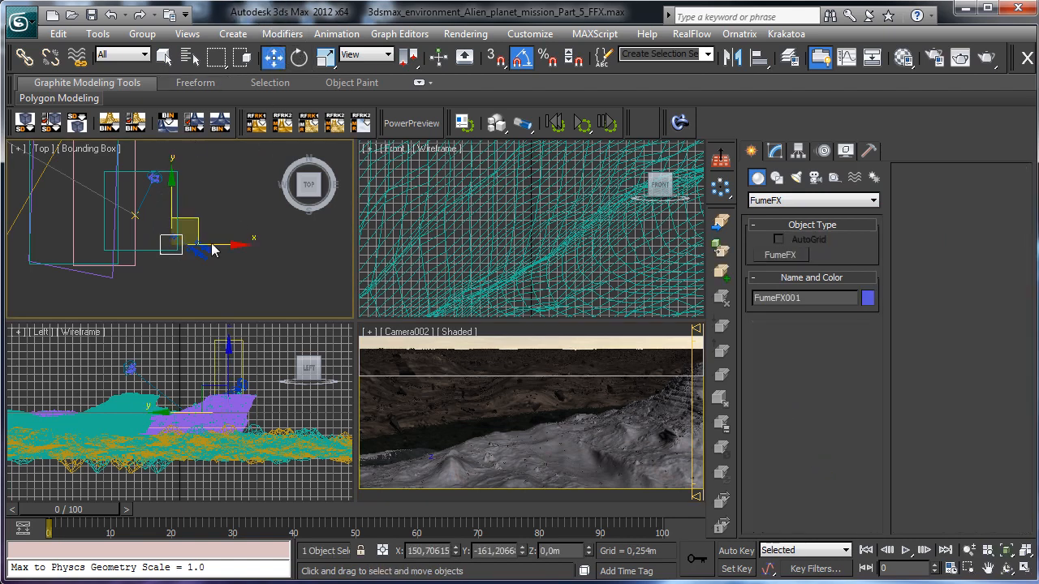
right_click(257, 382)
left_click_drag(229, 354, 229, 398)
right_click(215, 292)
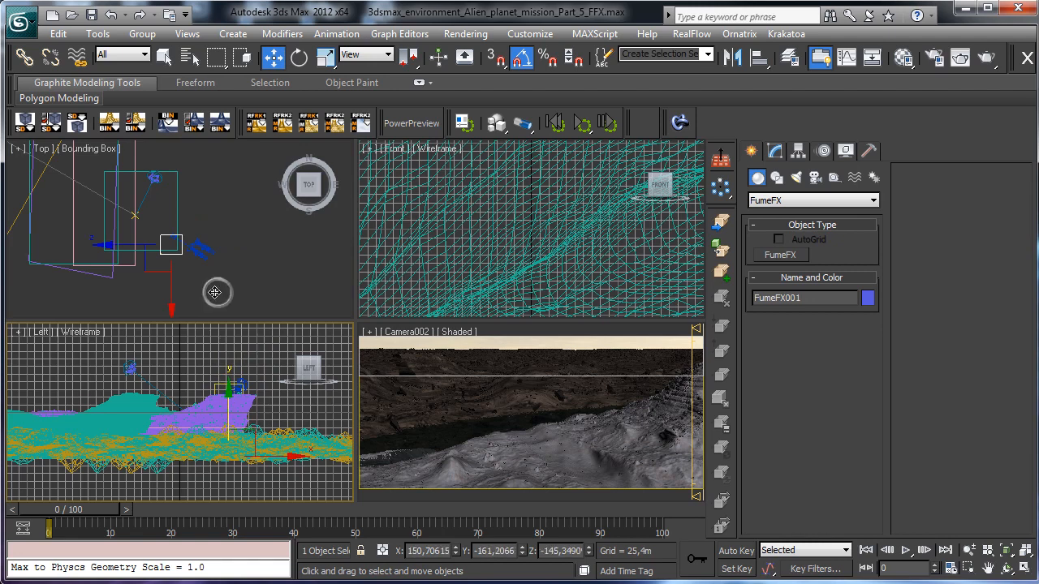
right_click(180, 226)
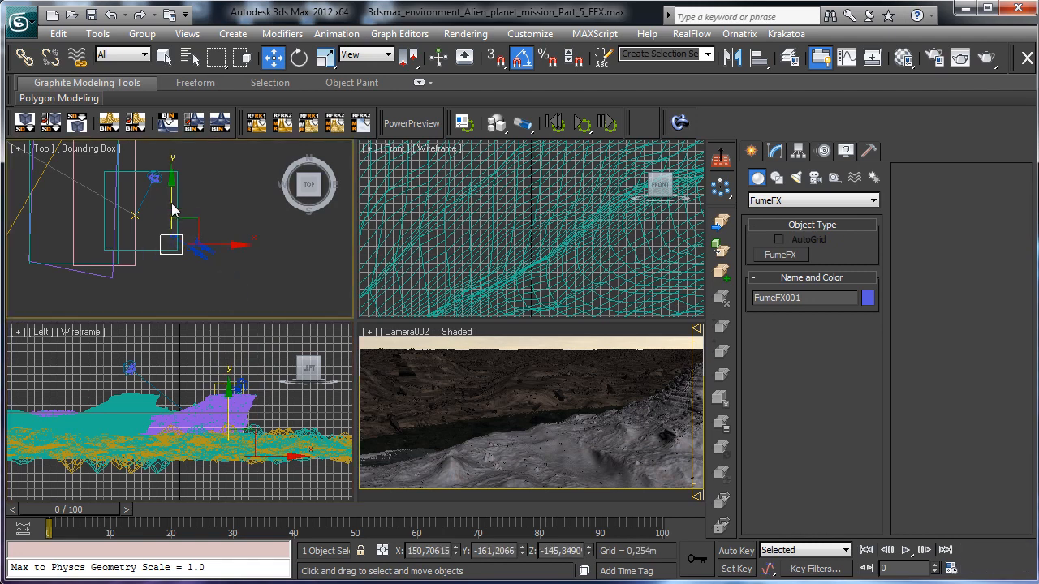
left_click_drag(199, 222, 213, 242)
left_click(776, 151)
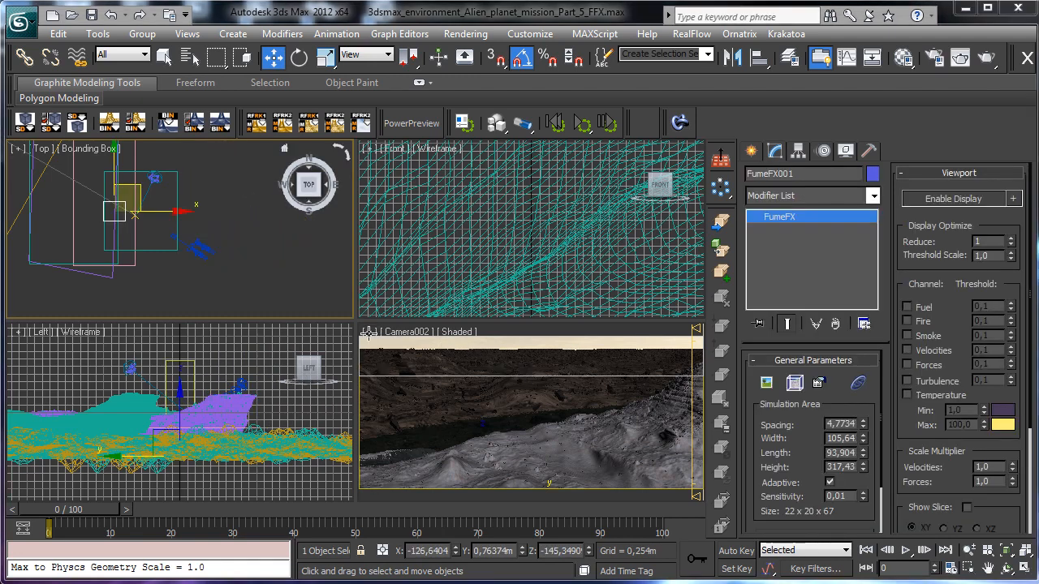
Group Plane001 to Plane003, Rock and Rock001 to Rock003 in a selection set named terrain and hide them.
left_click(164, 56)
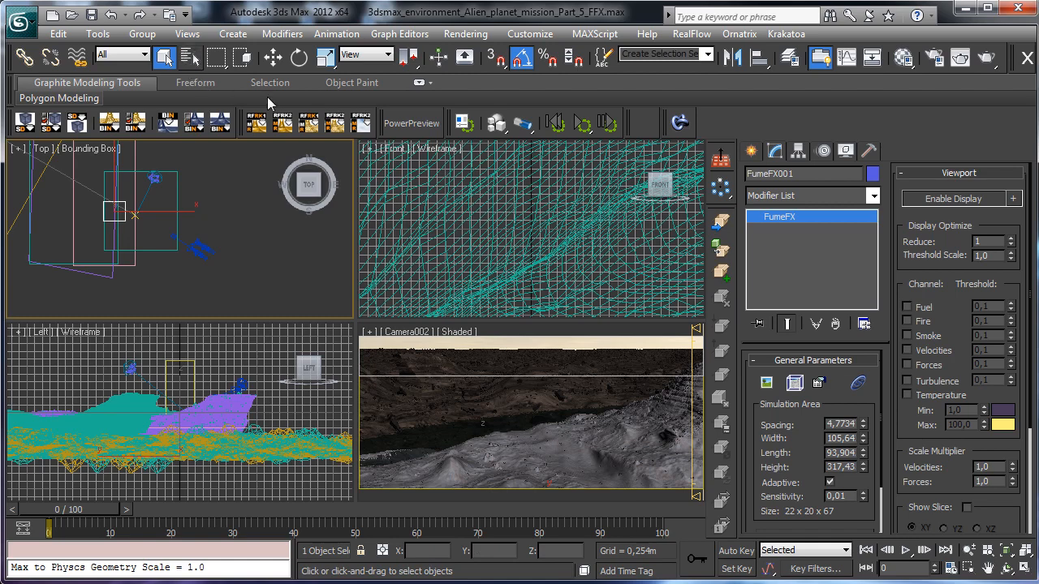
key("h")
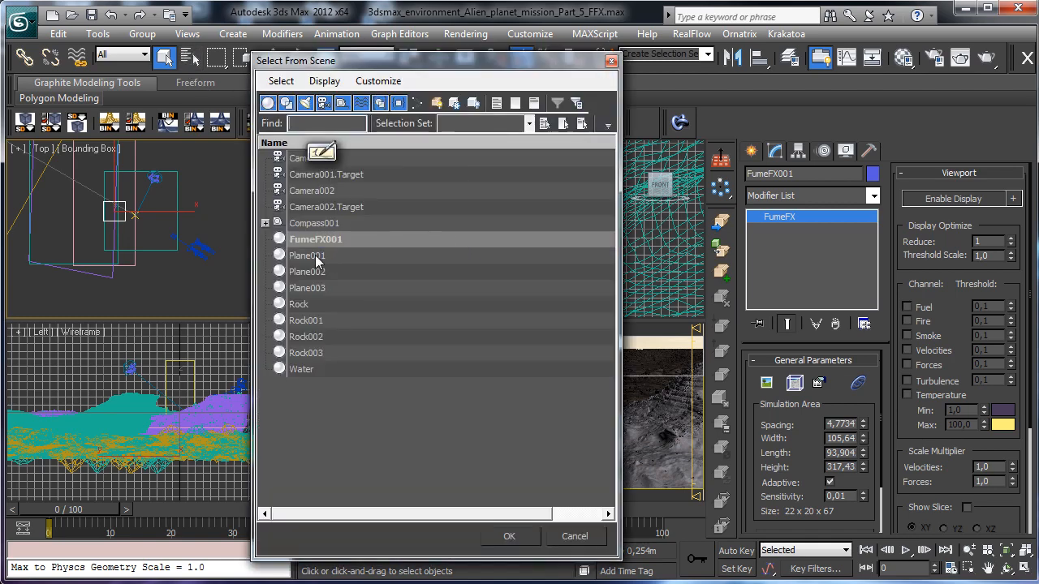
left_click_drag(316, 258, 324, 358)
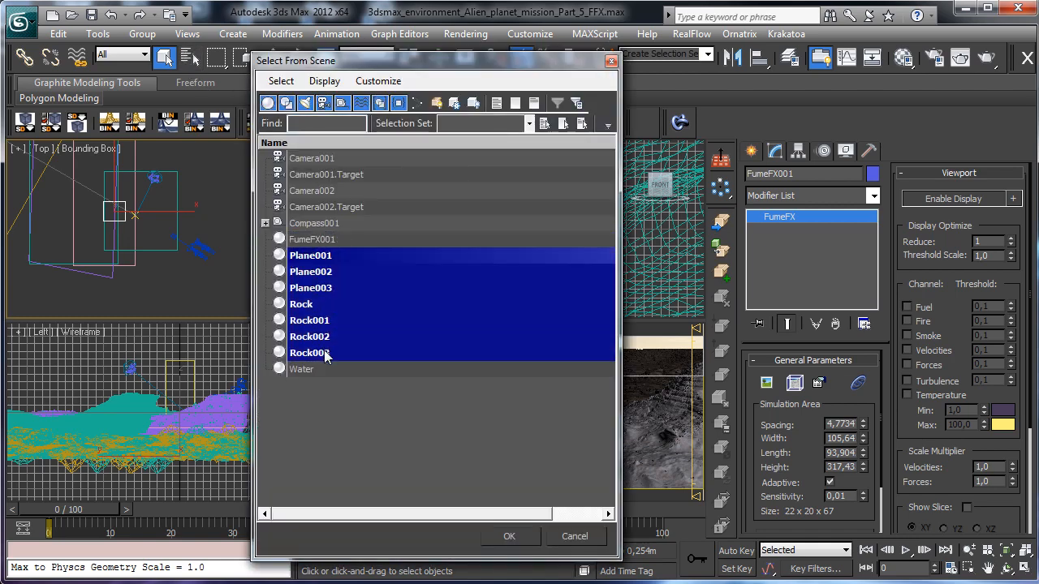
left_click(508, 537)
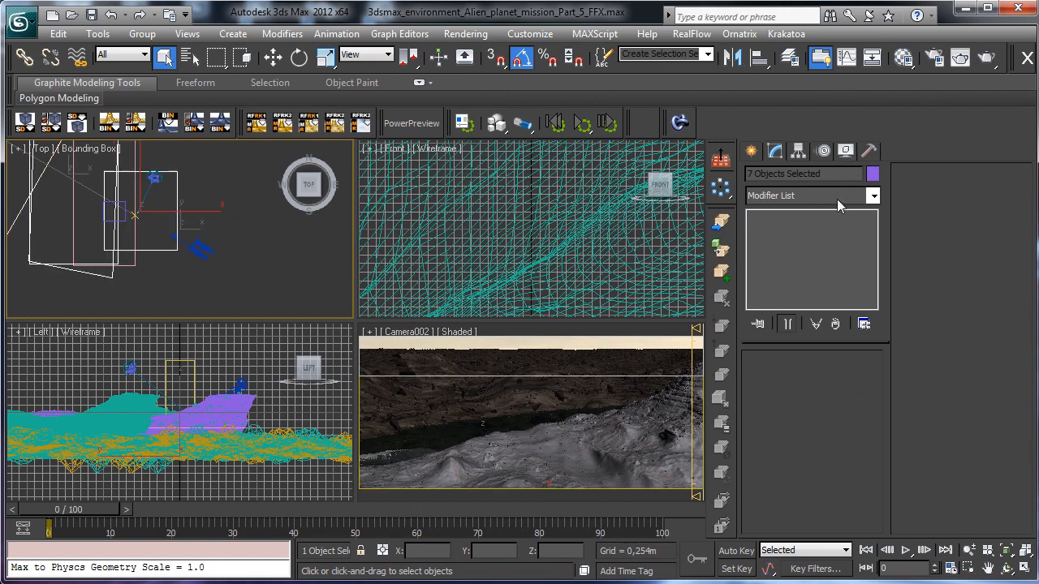
left_click(845, 150)
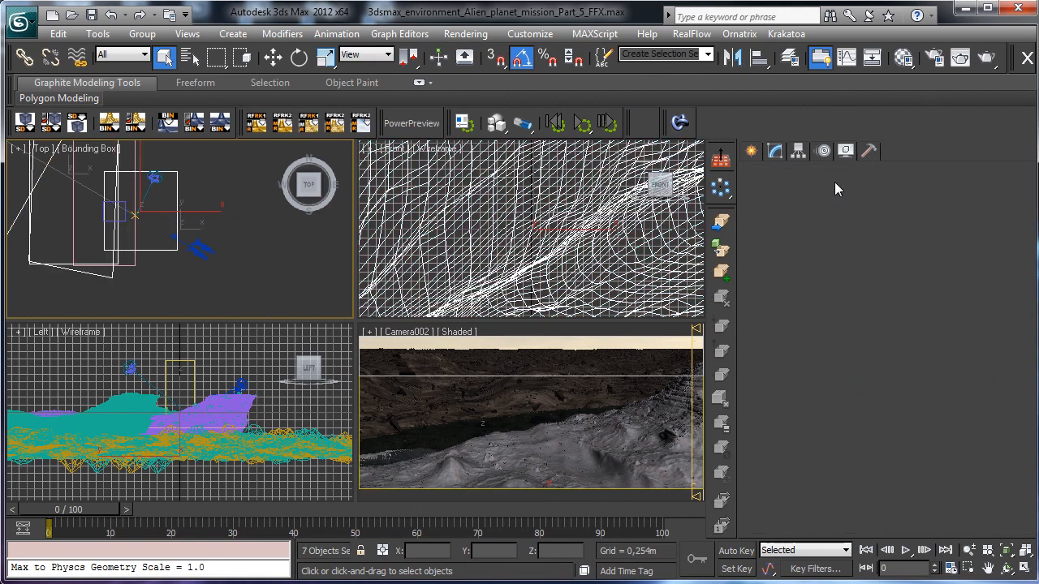
left_click(661, 54)
type("terrain")
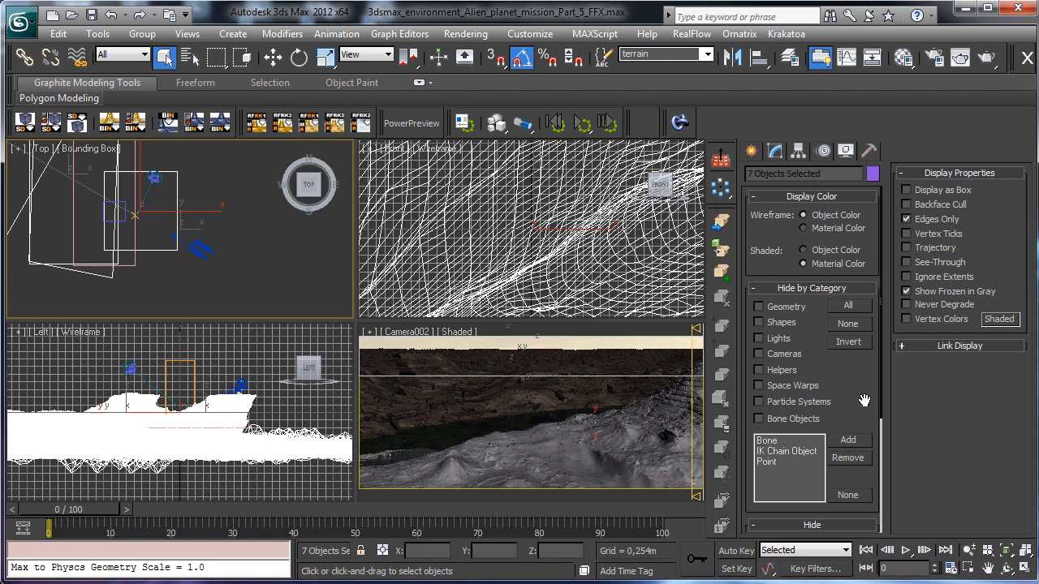
left_click_drag(865, 399, 859, 251)
left_click(811, 374)
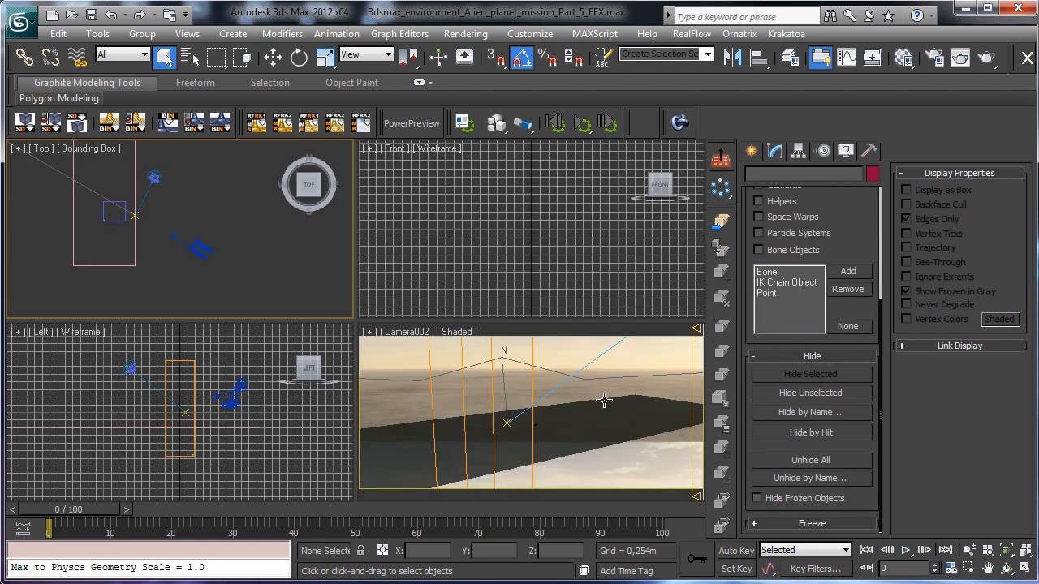
Reposition the FumeFX container at about X 89.4, Y -159.95, Z -79.99 m.
left_click(604, 400)
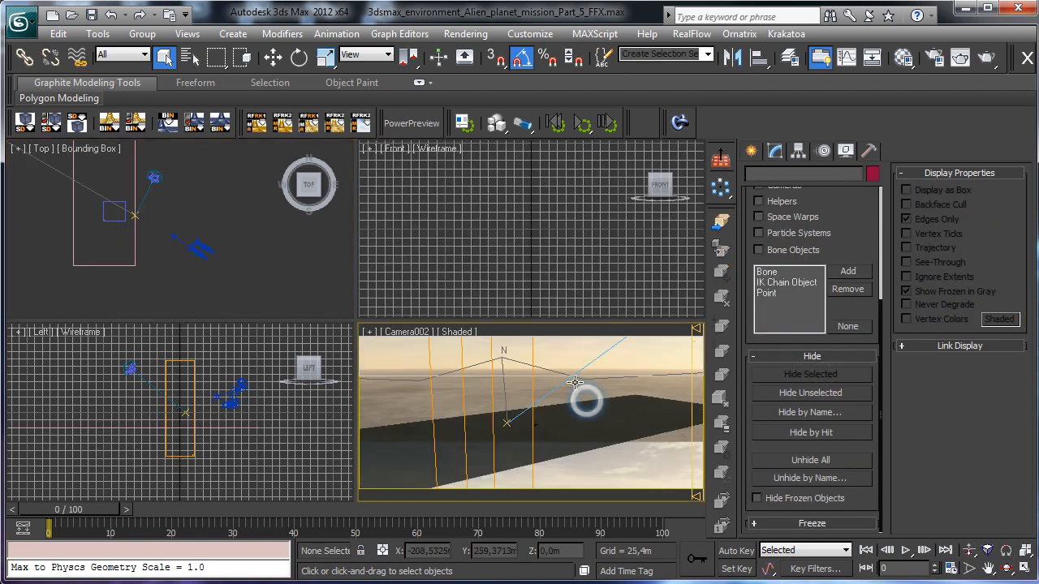
left_click(194, 367)
right_click(160, 180)
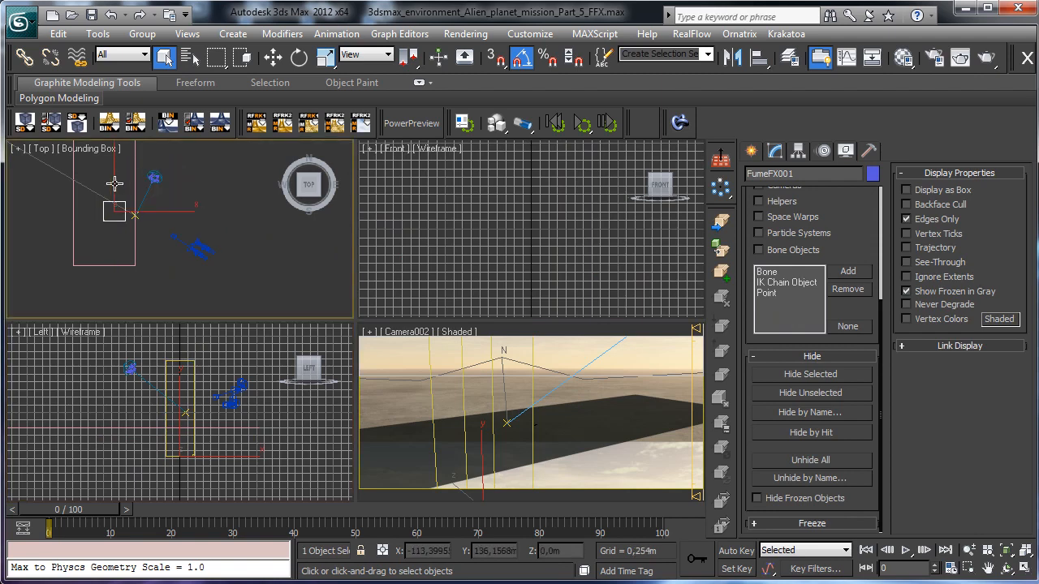
key("w")
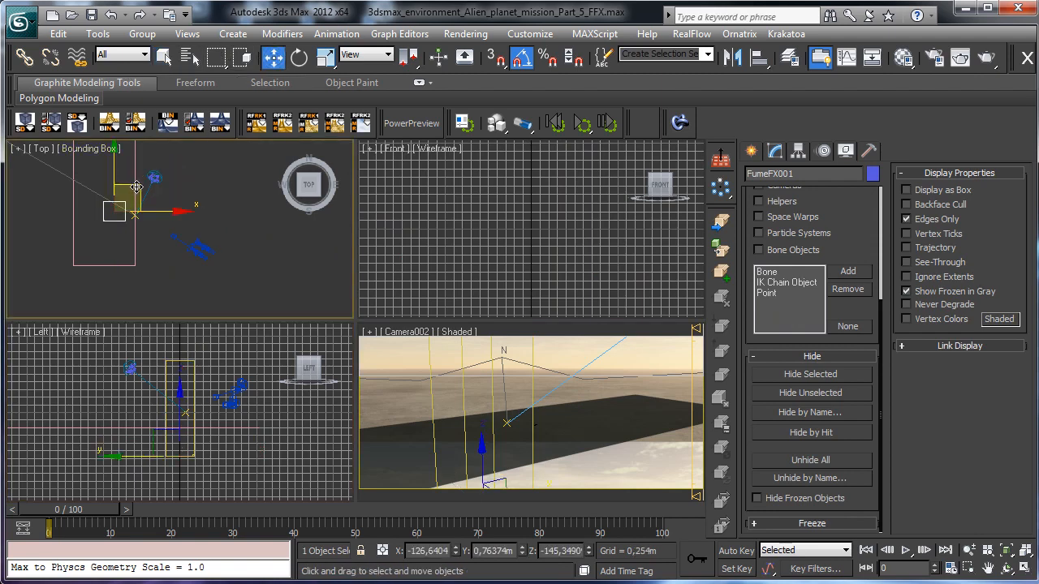
left_click_drag(137, 187, 185, 223)
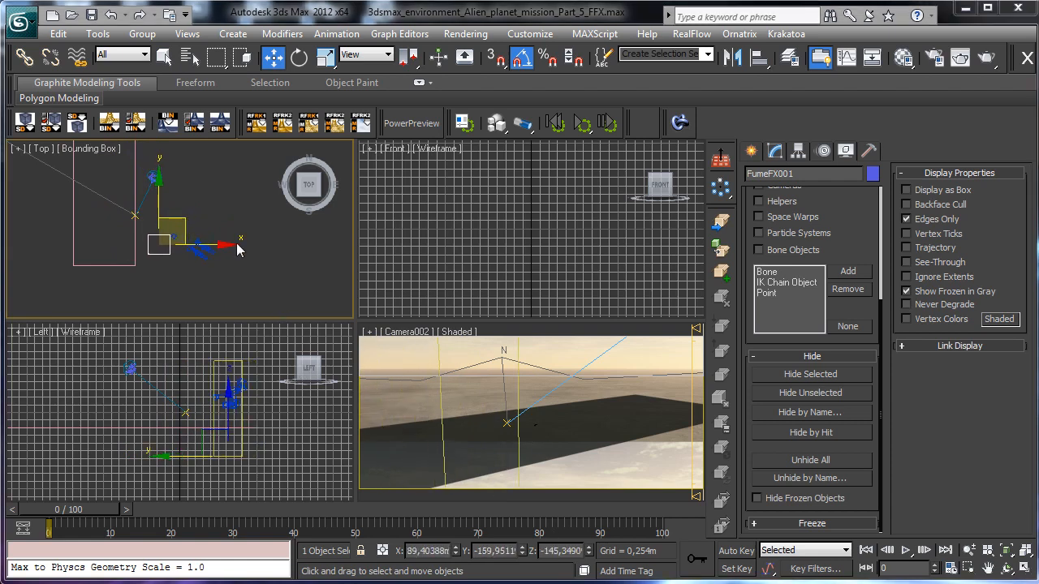
mouse_move(223, 400)
left_mouse_down()
mouse_move(213, 354)
mouse_move(216, 389)
left_mouse_up()
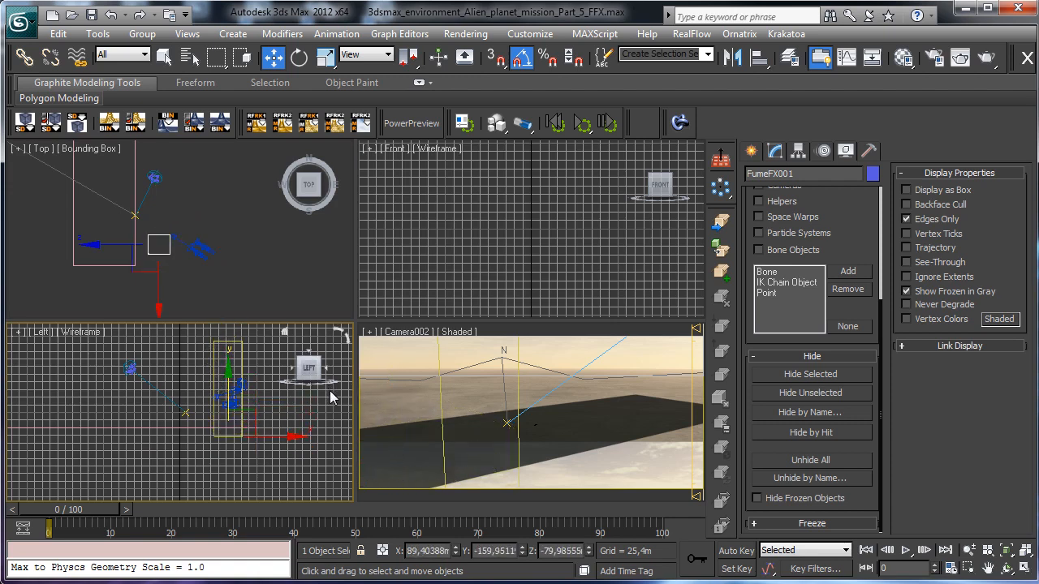
Enlarge the FumeFX container to about 121.48 m wide and 136.16 m long, and enable its Smoke channel for viewport display.
left_click(775, 152)
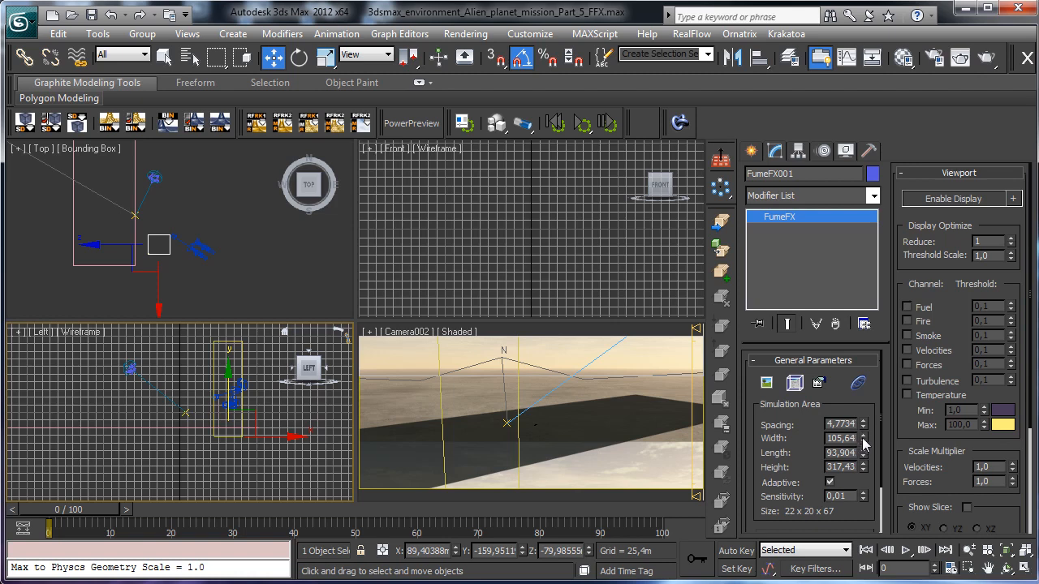
left_click_drag(863, 436, 837, 415)
right_click(639, 452)
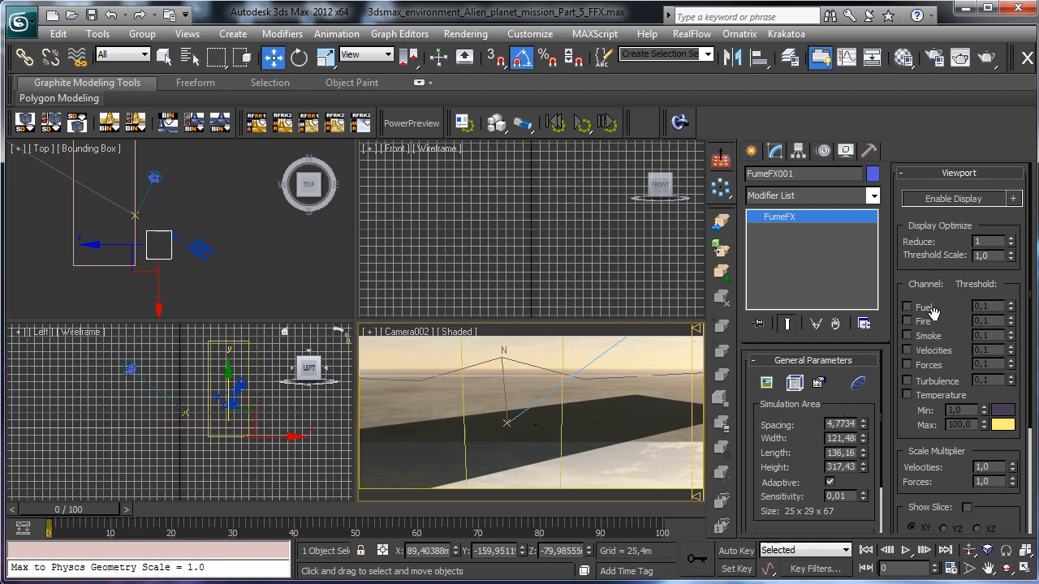
left_click(928, 337)
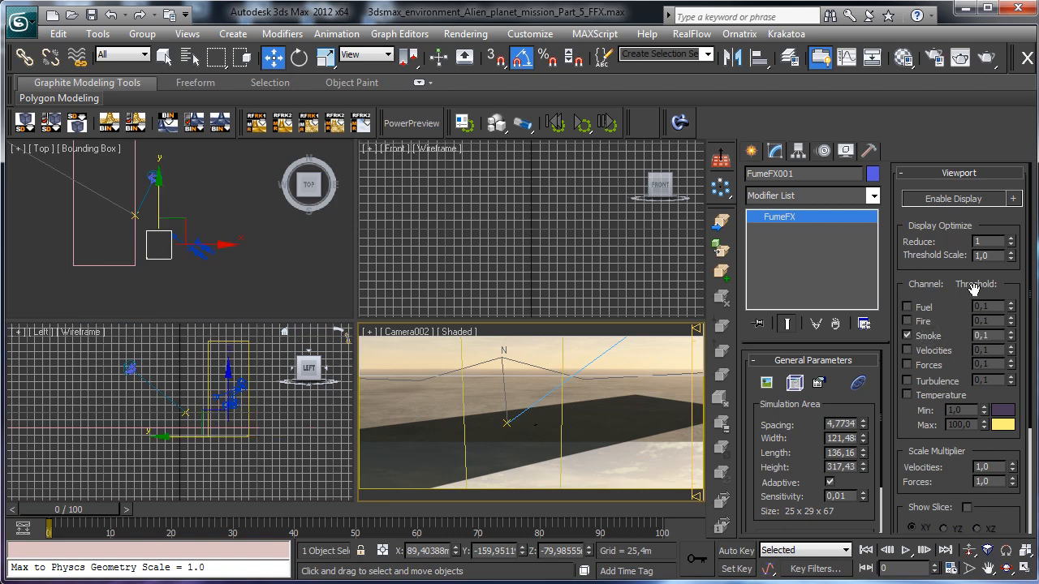
left_click(1010, 240)
Create a spherical FumeFX Simple Source about 7.83 m in diameter inside the container in the Top view.
left_click(751, 151)
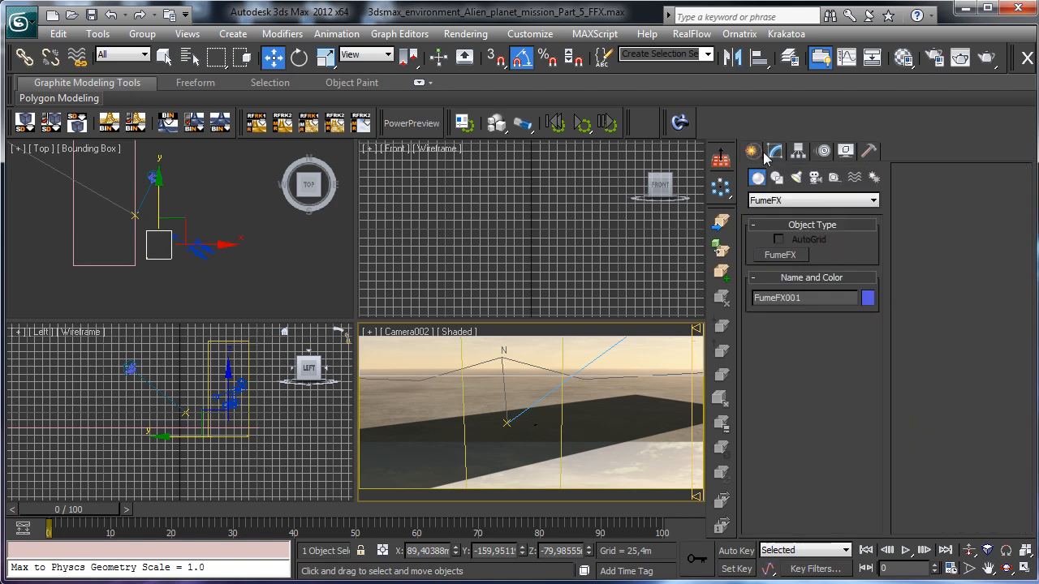
left_click(835, 180)
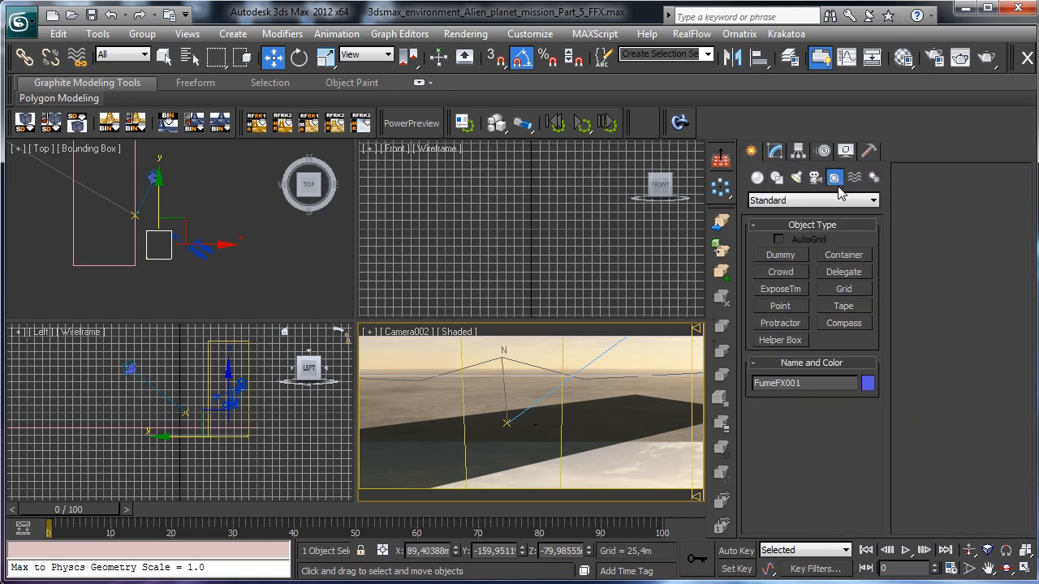
left_click(807, 203)
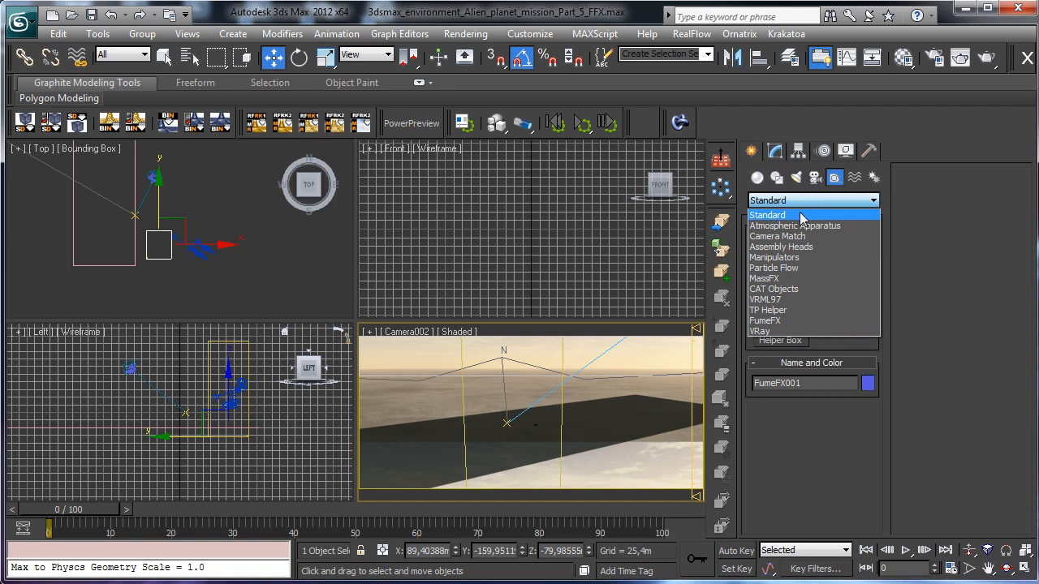
left_click(789, 321)
left_click(793, 256)
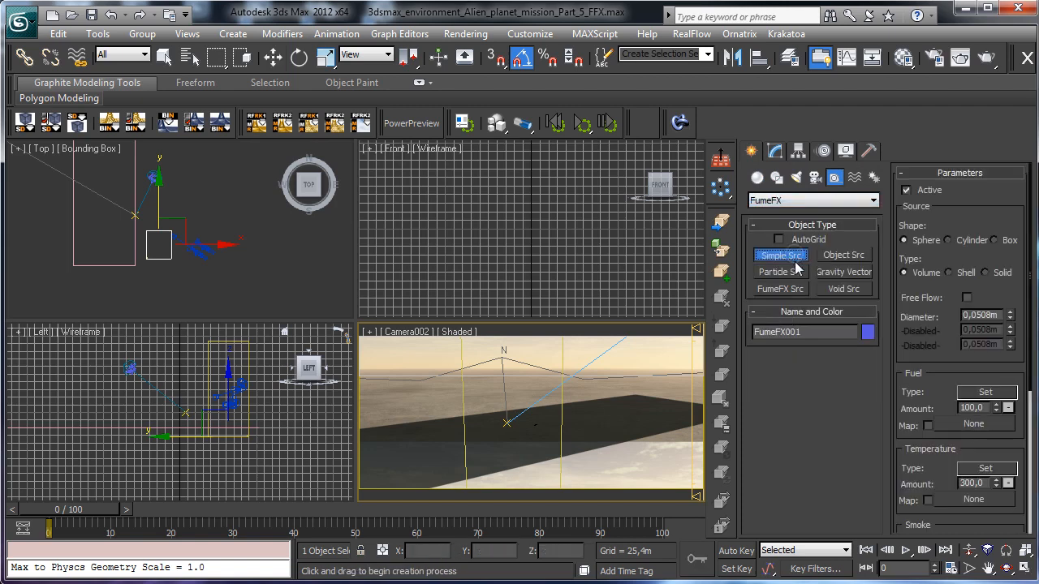
left_click(158, 246)
left_click_drag(158, 243, 179, 257)
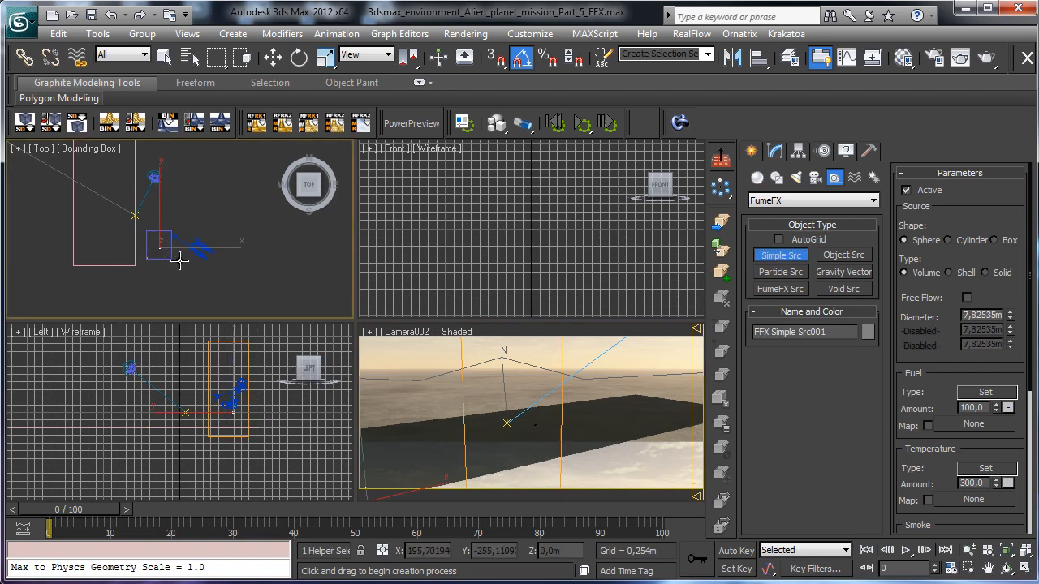
Move the simple source down near the container's base, at about X 93.97, Y -152.27, Z -53.79 m.
left_click(271, 58)
left_click(255, 420)
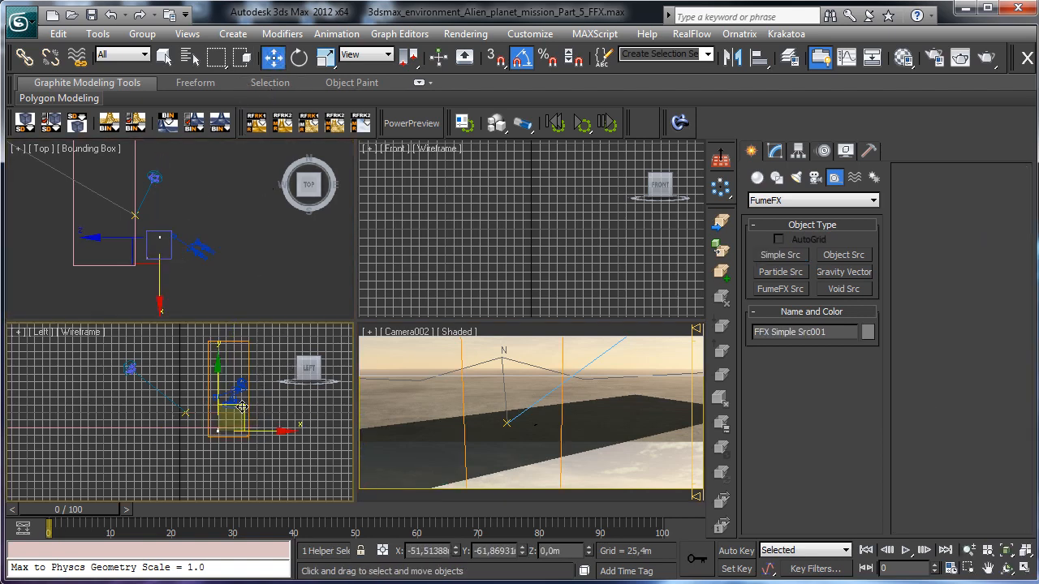
mouse_move(242, 407)
left_mouse_down()
mouse_move(247, 397)
mouse_move(249, 406)
left_mouse_up()
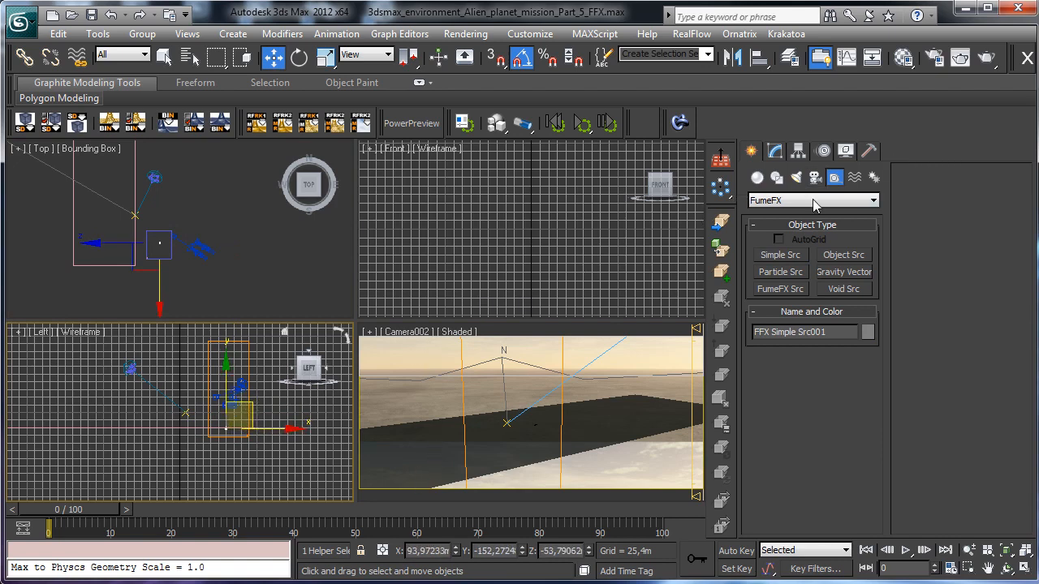
Increase the simple source's diameter to about 40.9 m.
left_click(775, 151)
scroll(819, 381, "down", 2)
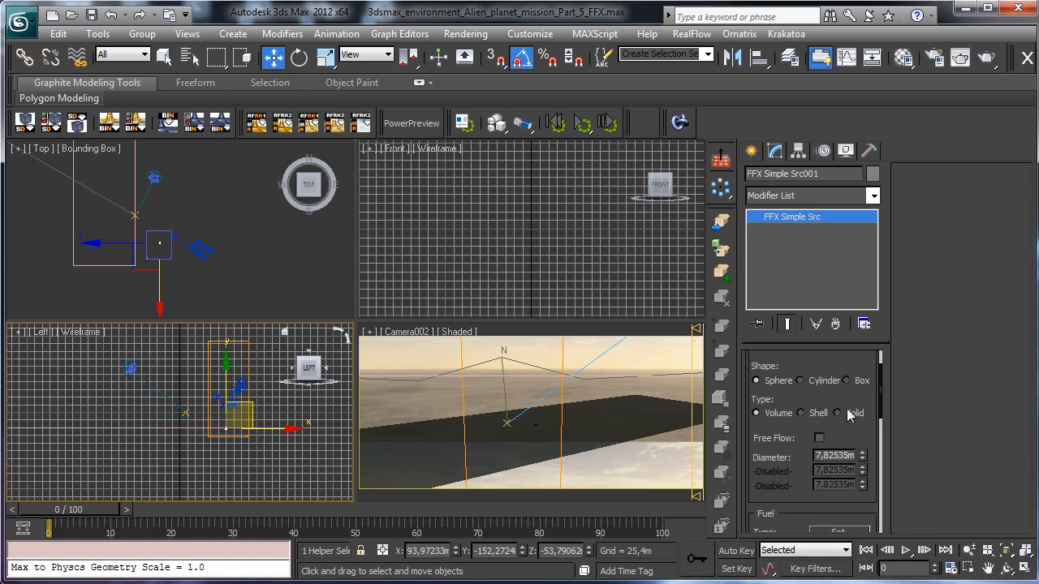
left_click_drag(864, 459, 846, 415)
right_click(615, 405)
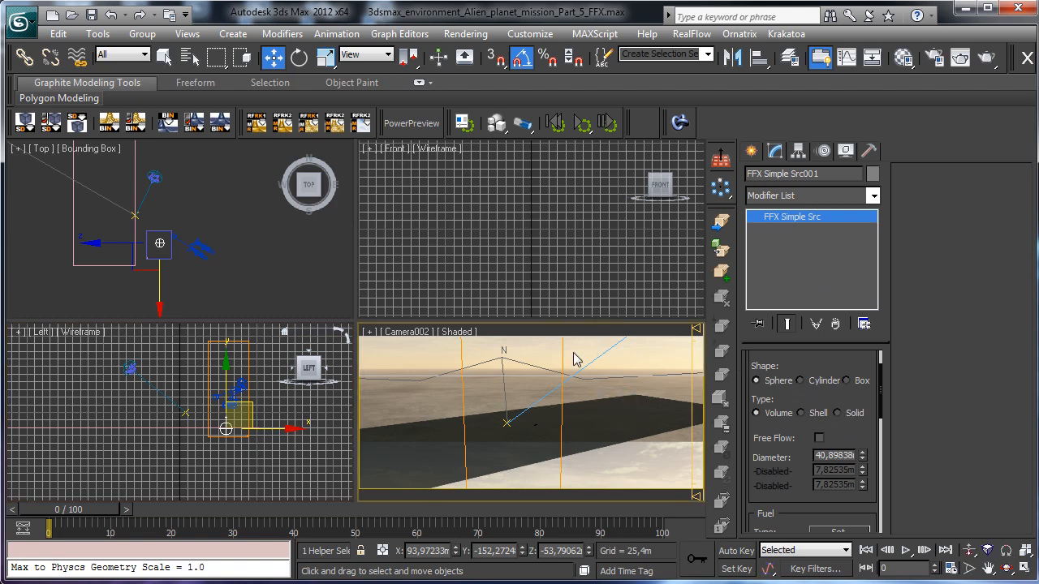
Shift the simple source to about X 78.65, Y -186.5 m and narrow the command panel to a single column.
right_click(188, 244)
left_click_drag(161, 198, 181, 221)
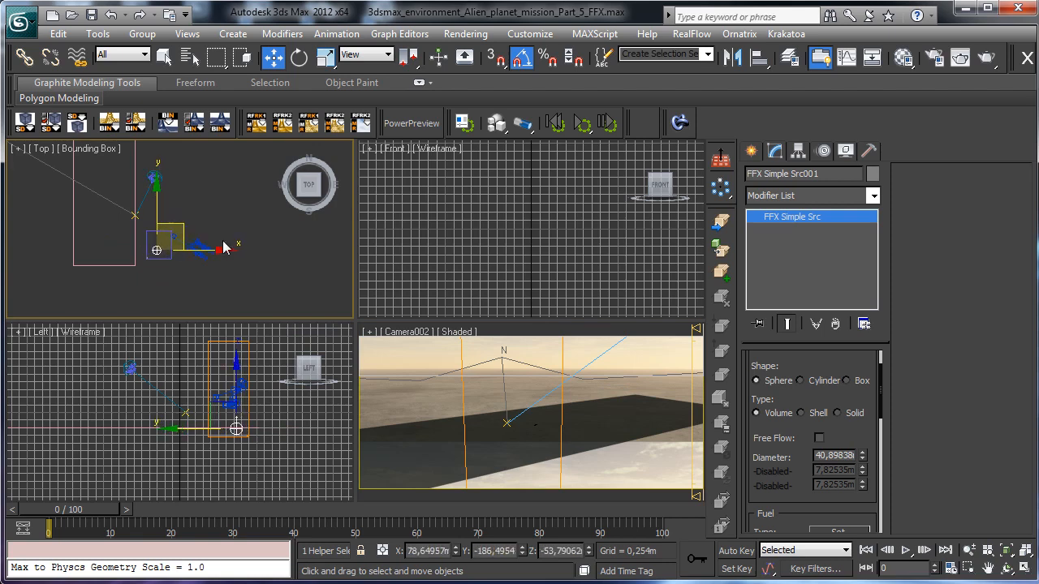
right_click(434, 404)
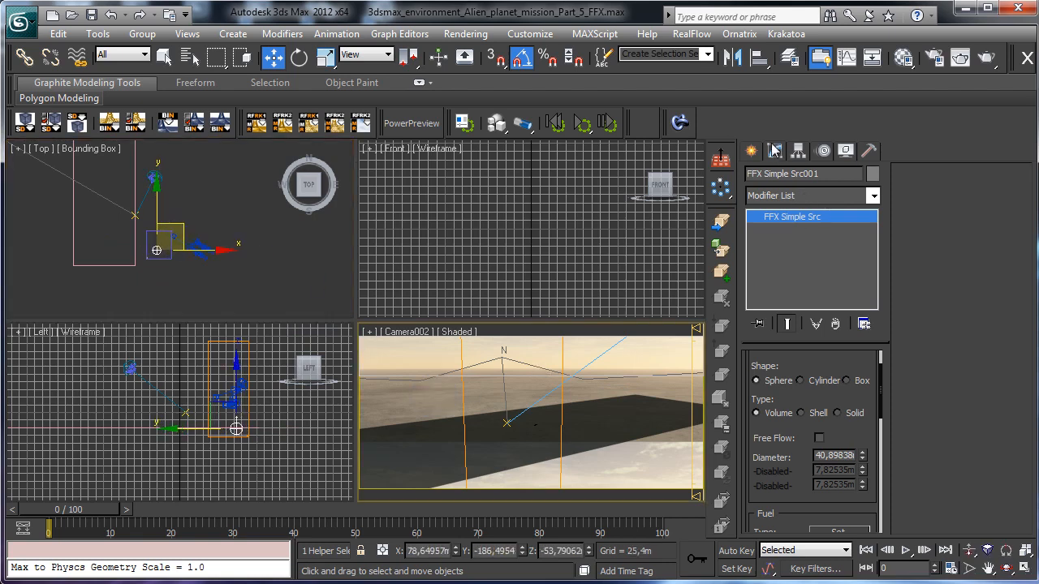
left_click_drag(798, 311, 899, 310)
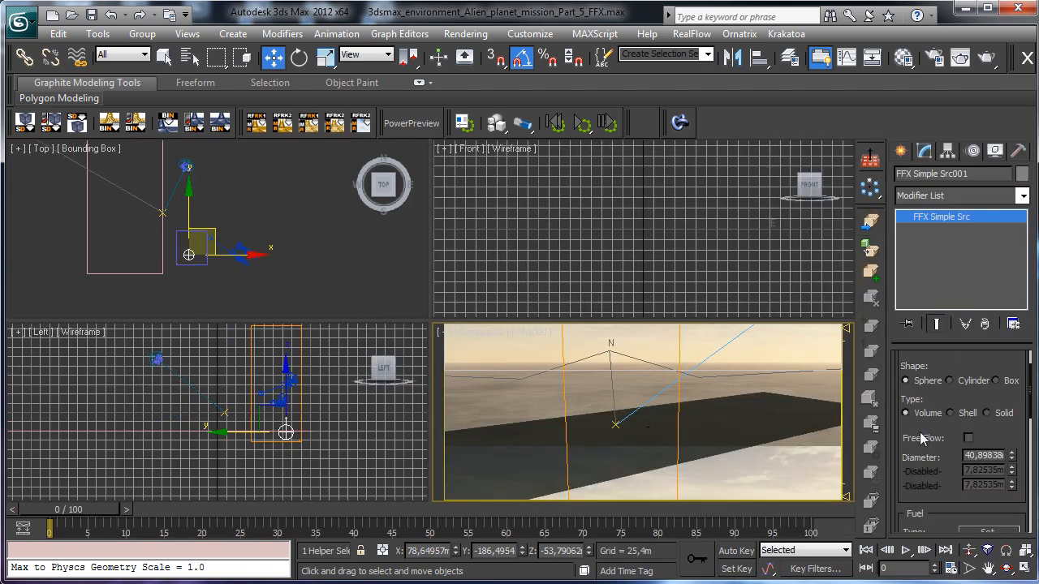
Select the FumeFX container, open its settings window with the output preview, and arrange both windows clear of the camera view.
scroll(934, 418, "down", 5)
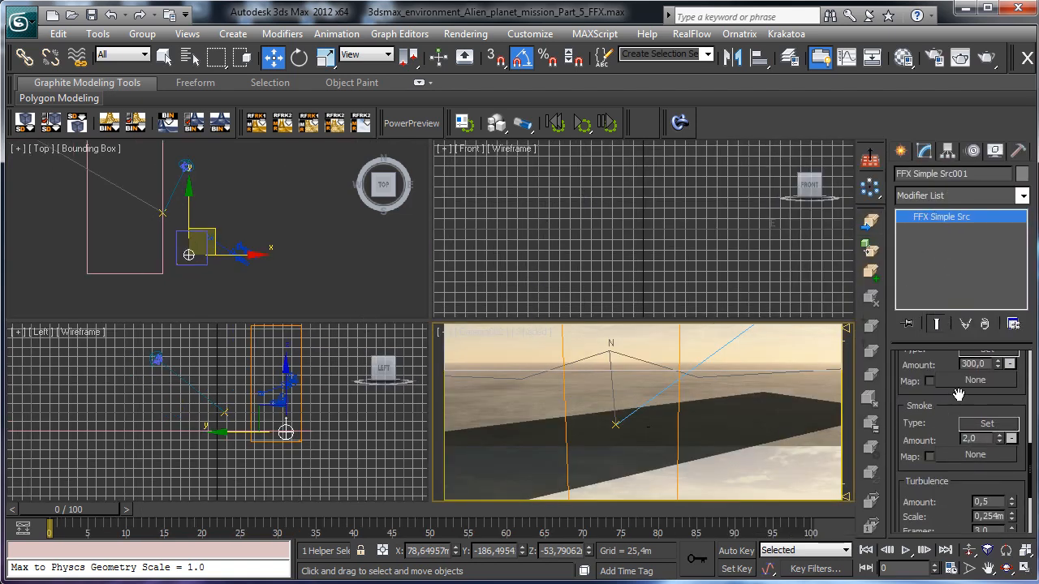
scroll(958, 395, "down", 3)
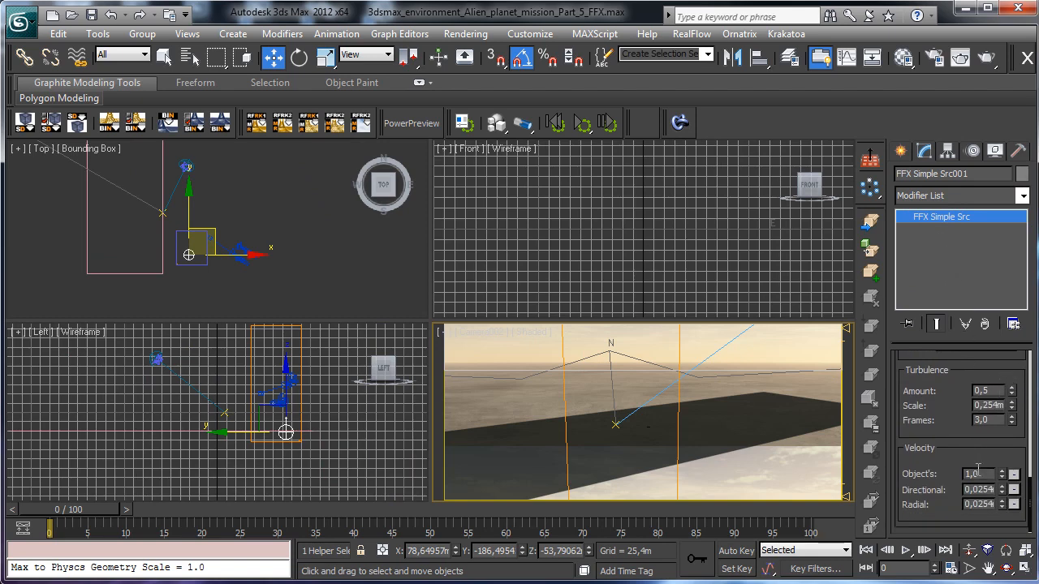
left_click(677, 341)
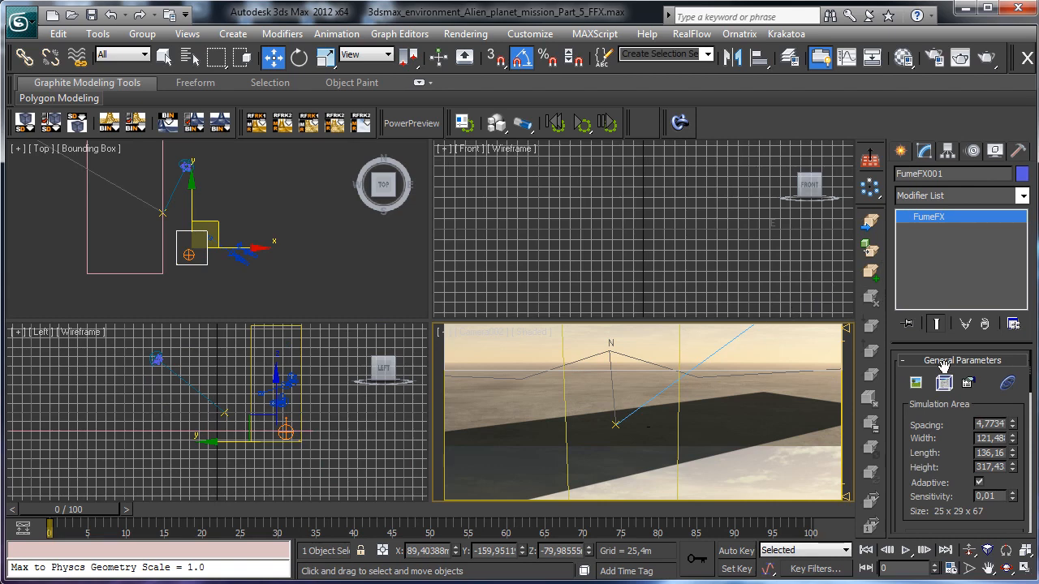
left_click(917, 383)
left_click_drag(532, 198, 866, 38)
left_click_drag(941, 246, 995, 294)
left_click(916, 383)
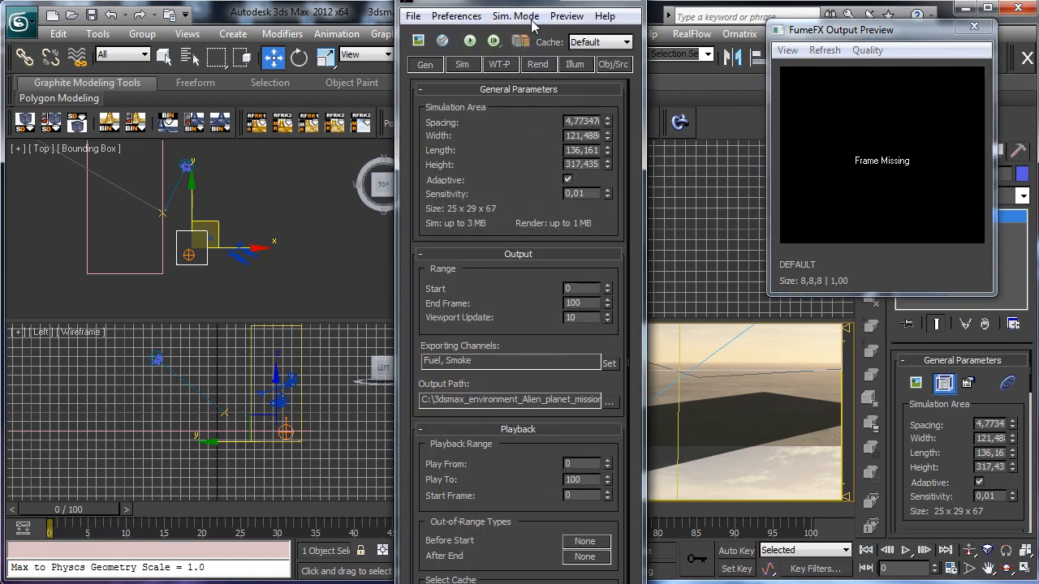
left_click_drag(478, 1, 94, 26)
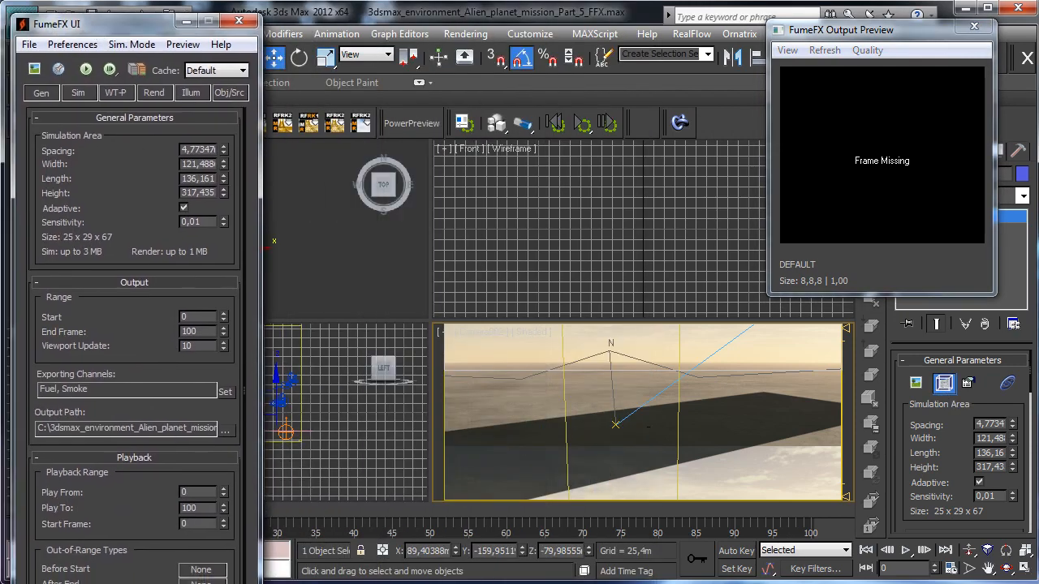
Add the simple source FFX Simple Src001 to the container's list of objects and sources by picking it in the Left view.
left_click(230, 92)
left_click(143, 233)
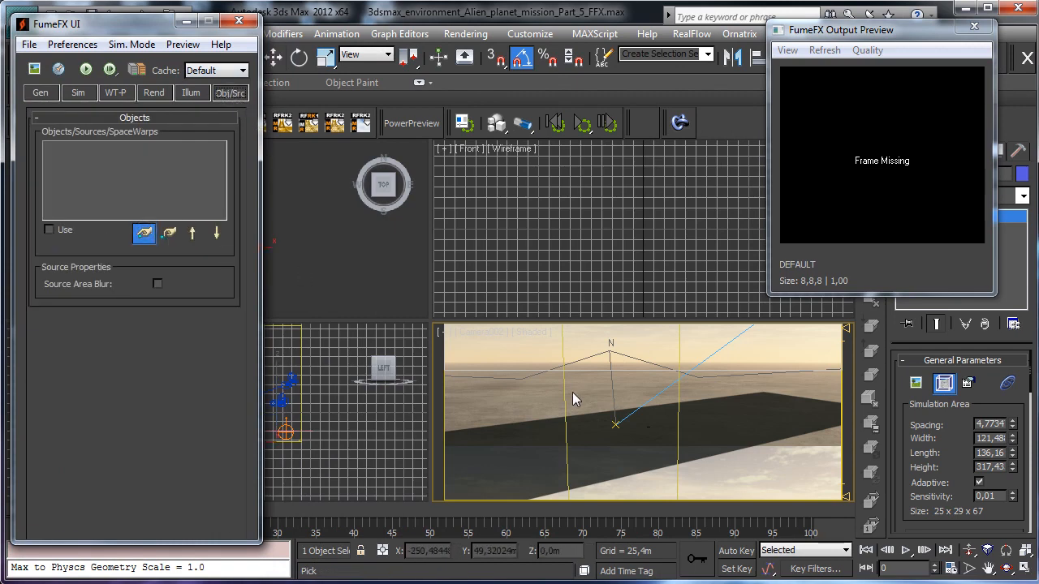
left_click(283, 427)
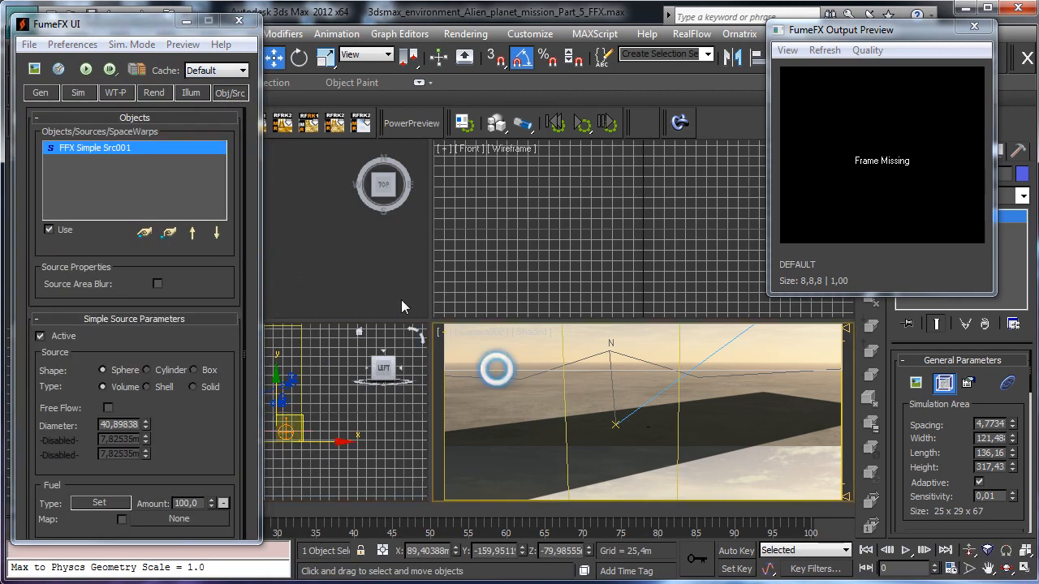
Set the simulation's output path to the ffx_cache folder on drive D, with alien_front_ as the file name.
left_click(42, 93)
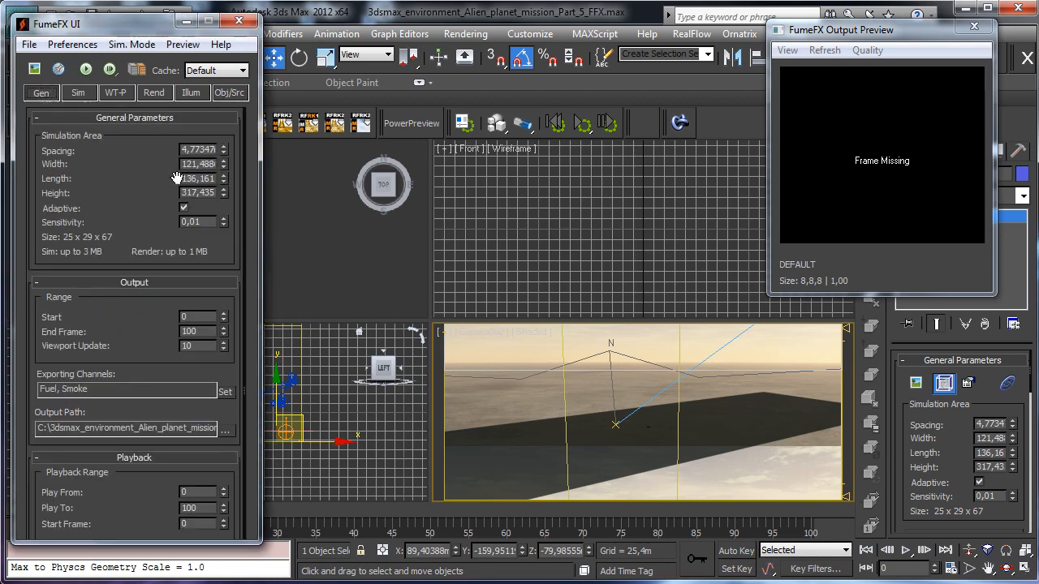
left_click(223, 427)
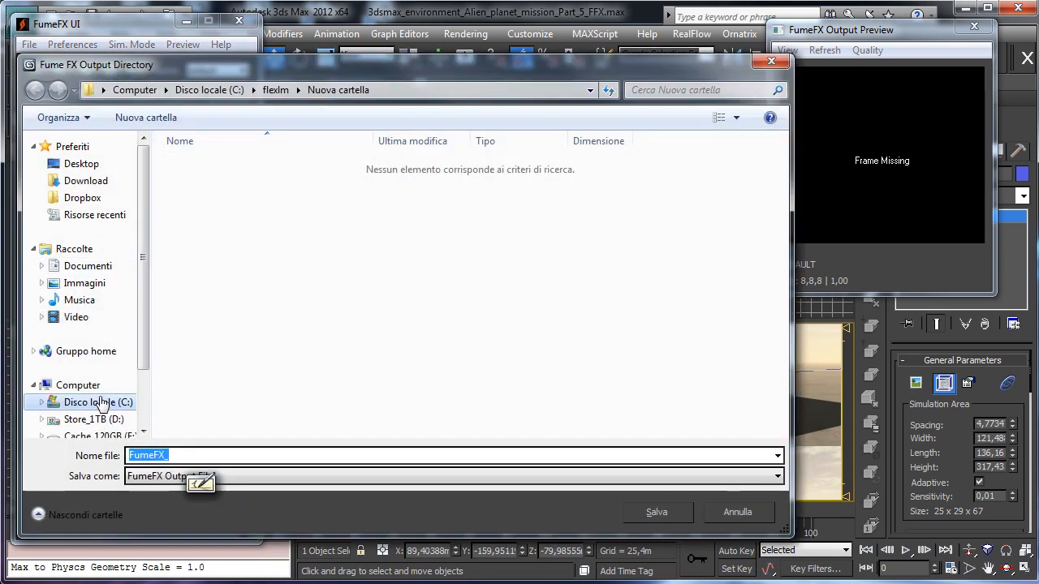
left_click(91, 419)
double_click(215, 268)
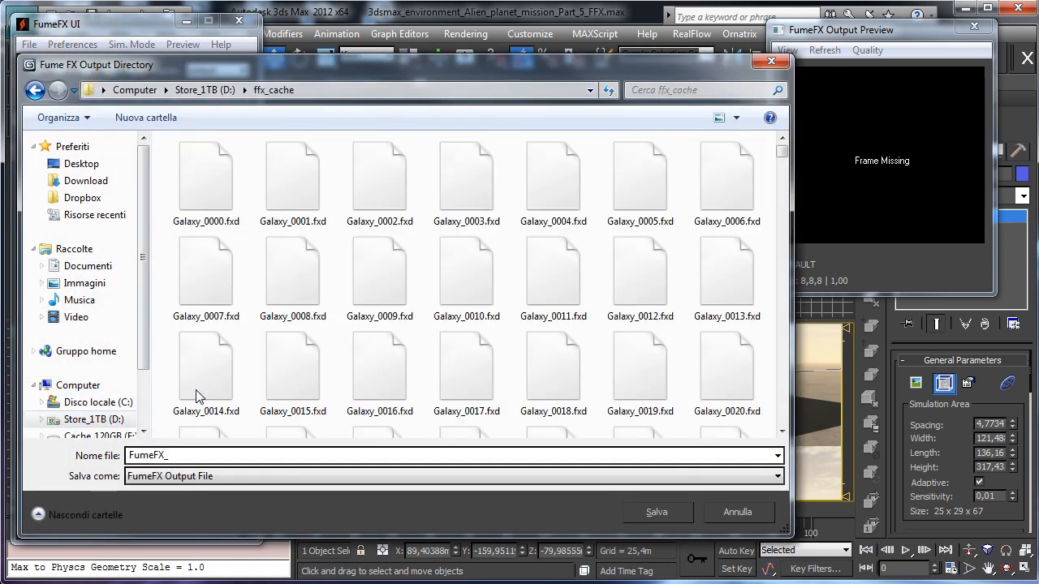
double_click(160, 456)
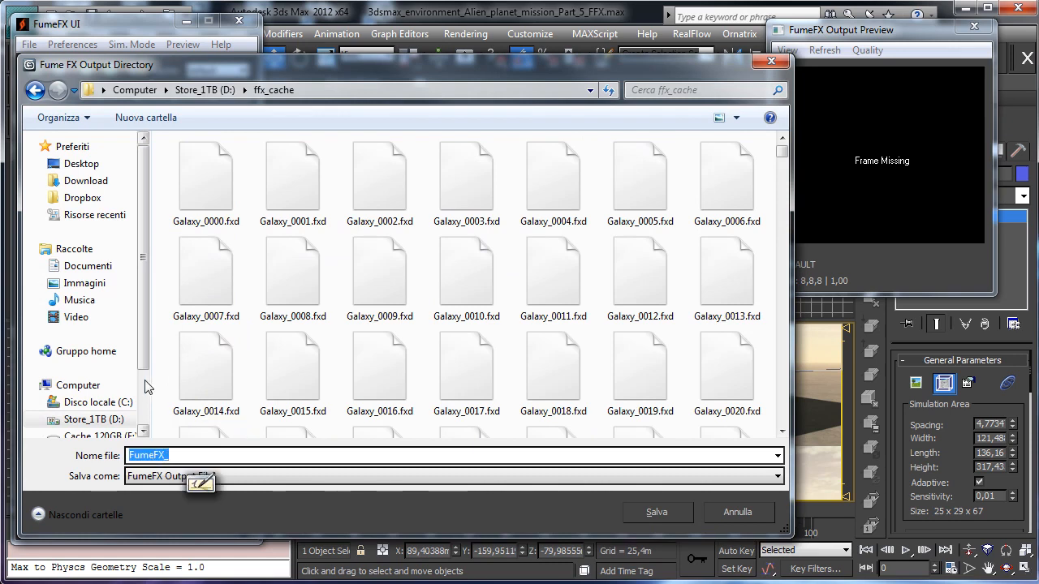
type("alien")
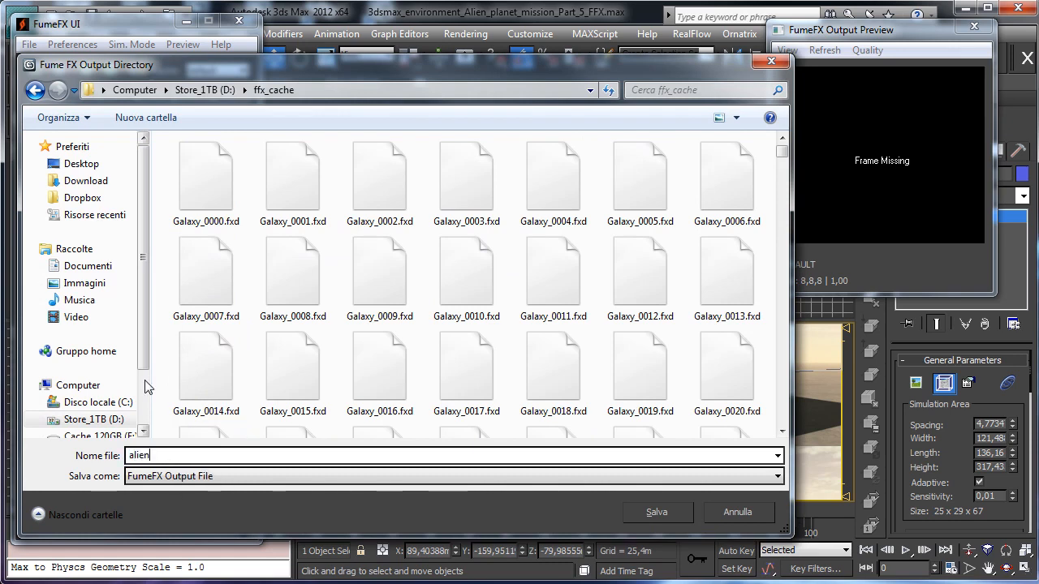
type("_front_")
key("Return")
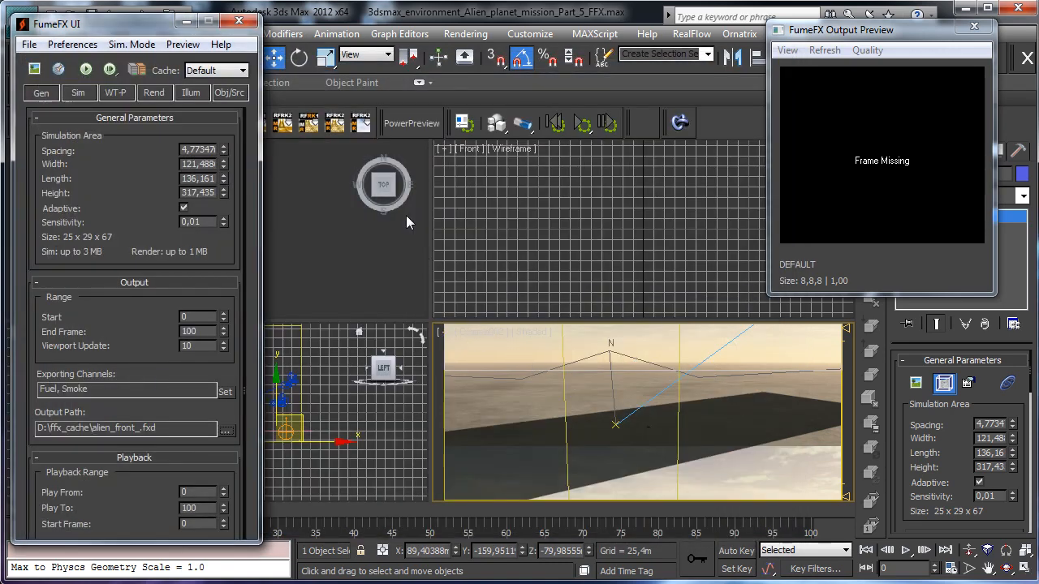
Turn off fuel simulation in the container's simulation parameters.
left_click_drag(151, 17, 151, 57)
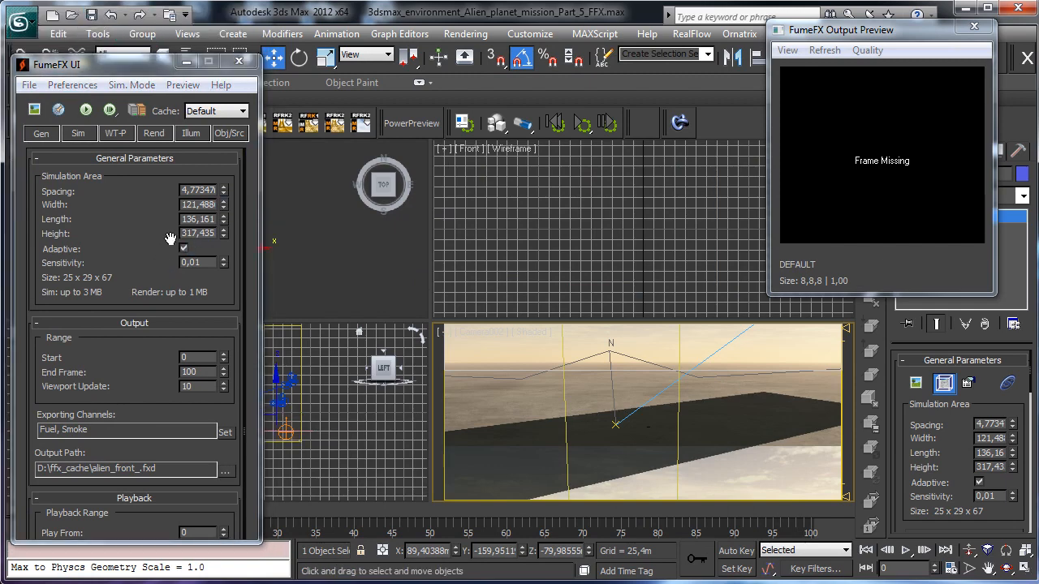
left_click(81, 135)
left_click_drag(146, 341, 199, 116)
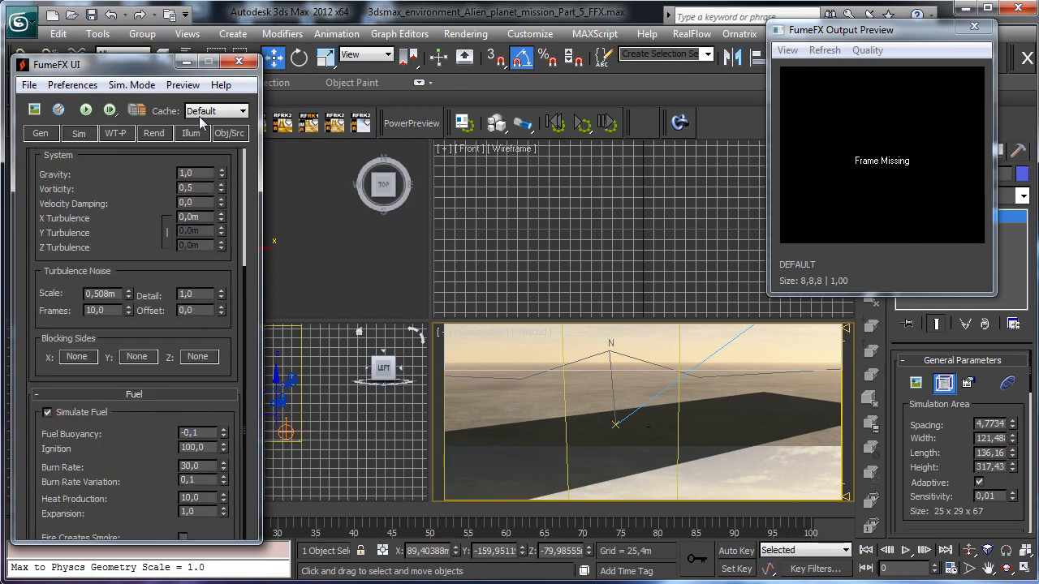
scroll(105, 370, "down", 1)
left_click(49, 360)
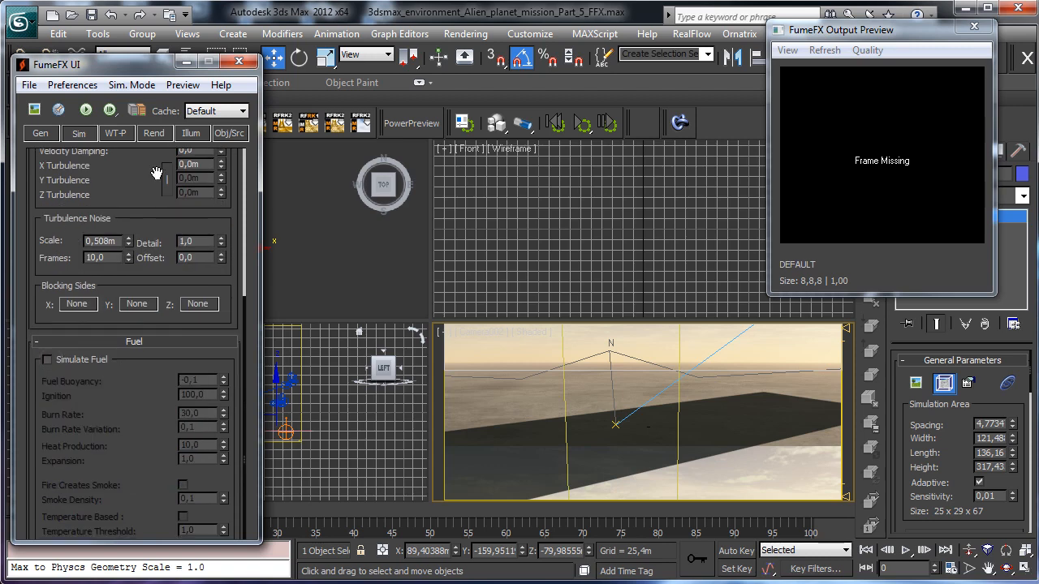
scroll(150, 271, "up", 1)
scroll(150, 271, "up", 3)
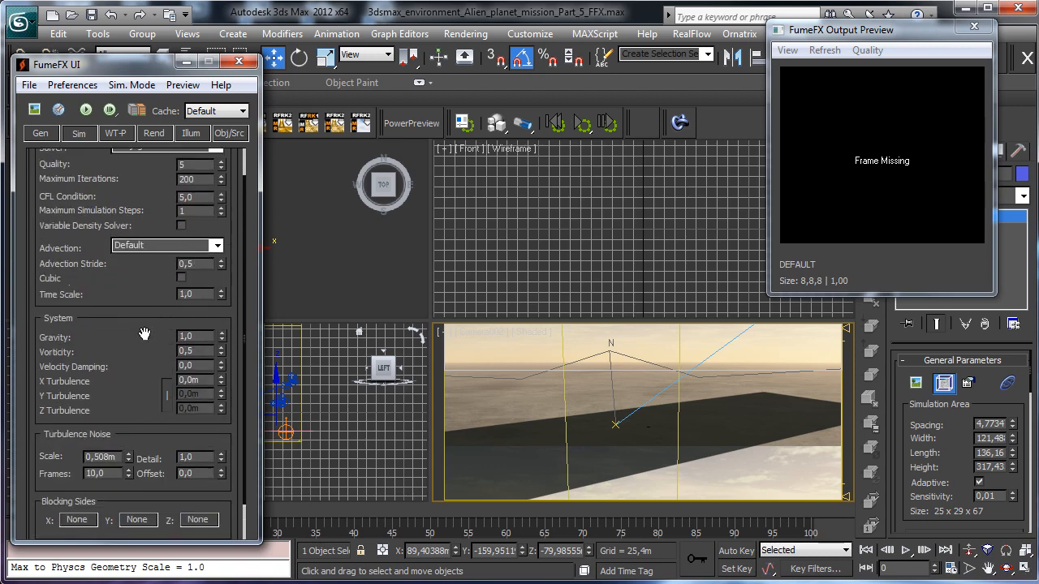
Set the solver's Maximum Iterations to 100 and test-run the default simulation, stopping it after frame 2.
double_click(195, 180)
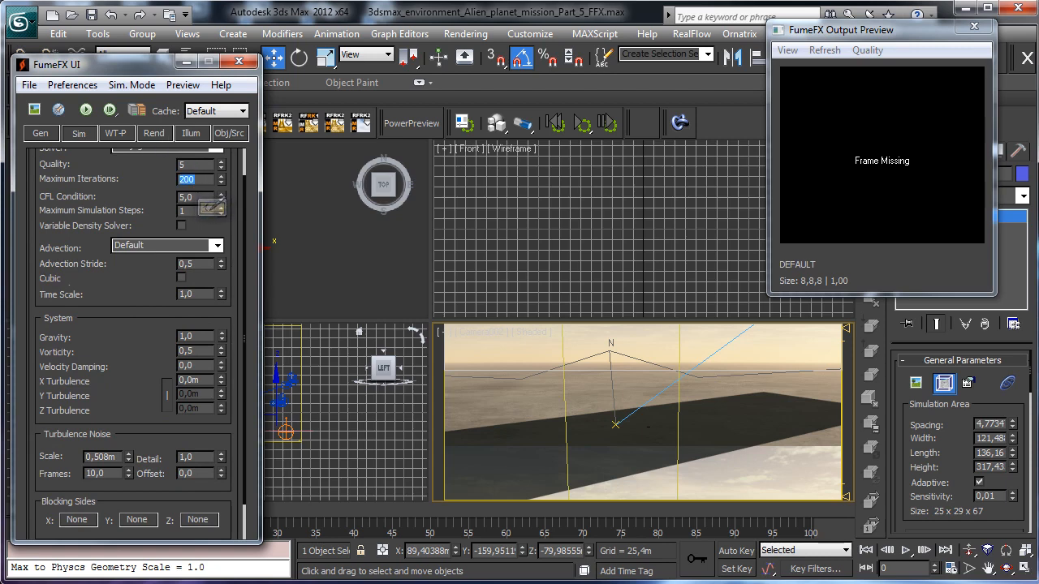
type("10")
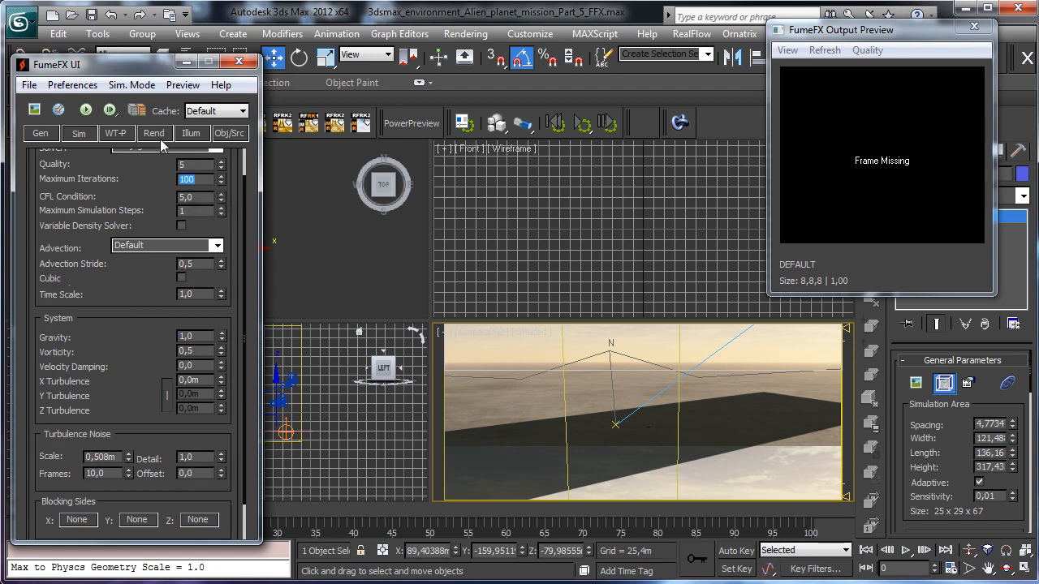
left_click(85, 110)
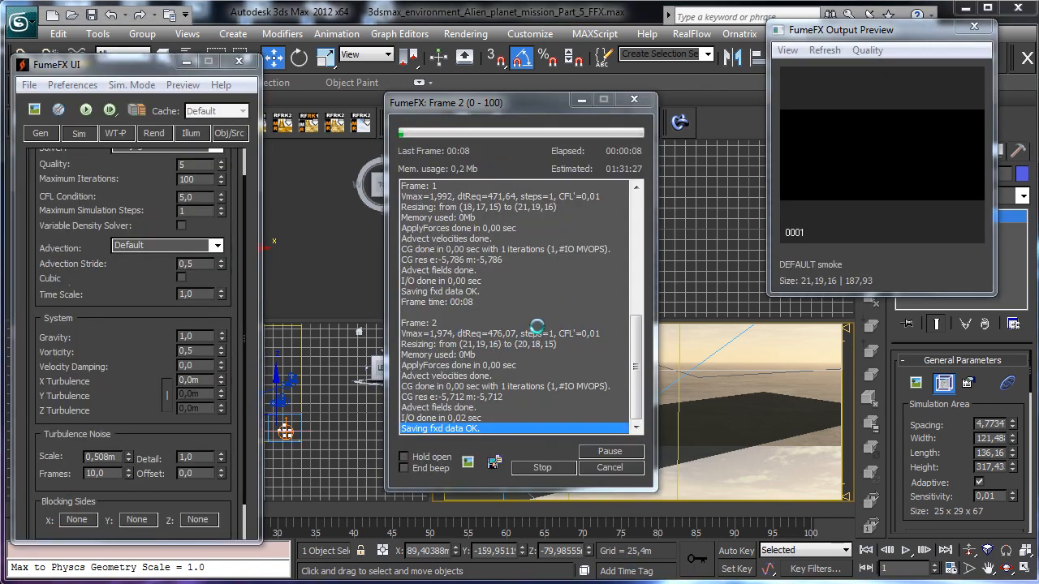
key("Escape")
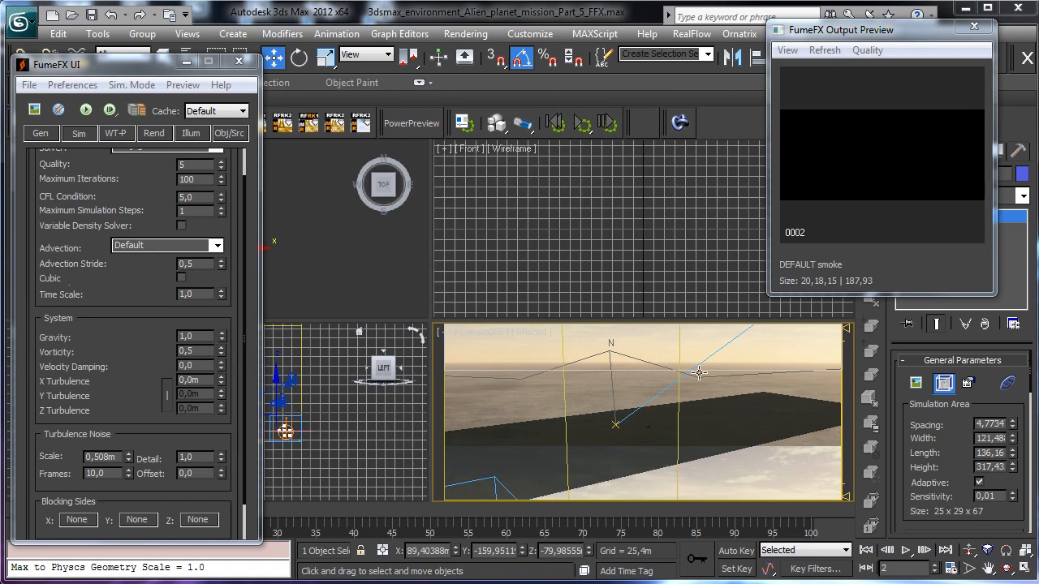
left_click_drag(950, 449, 432, 201)
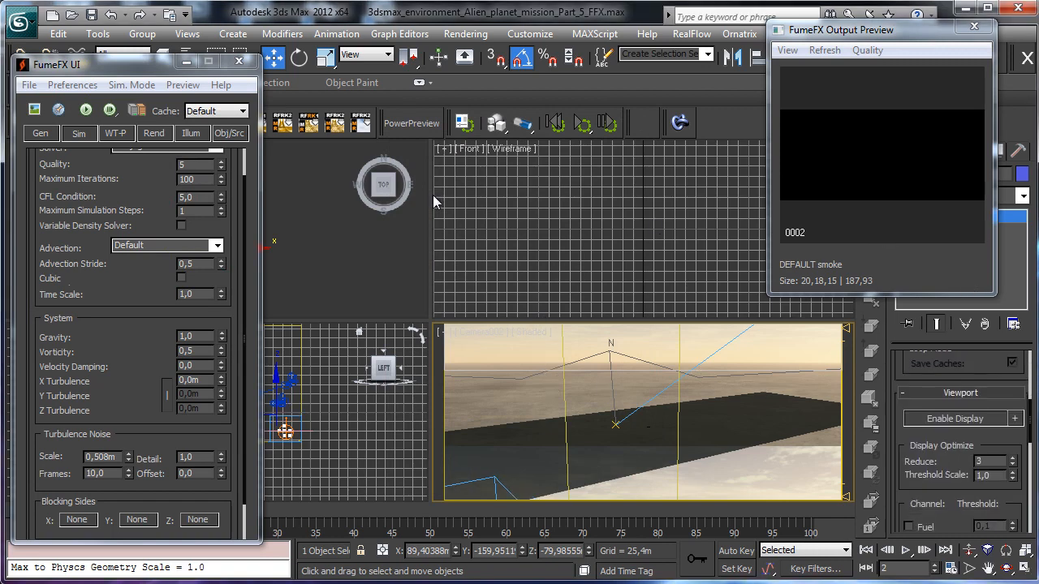
Set the FumeFX simulation grid spacing to 2,0 m and start the default simulation again.
left_click(40, 134)
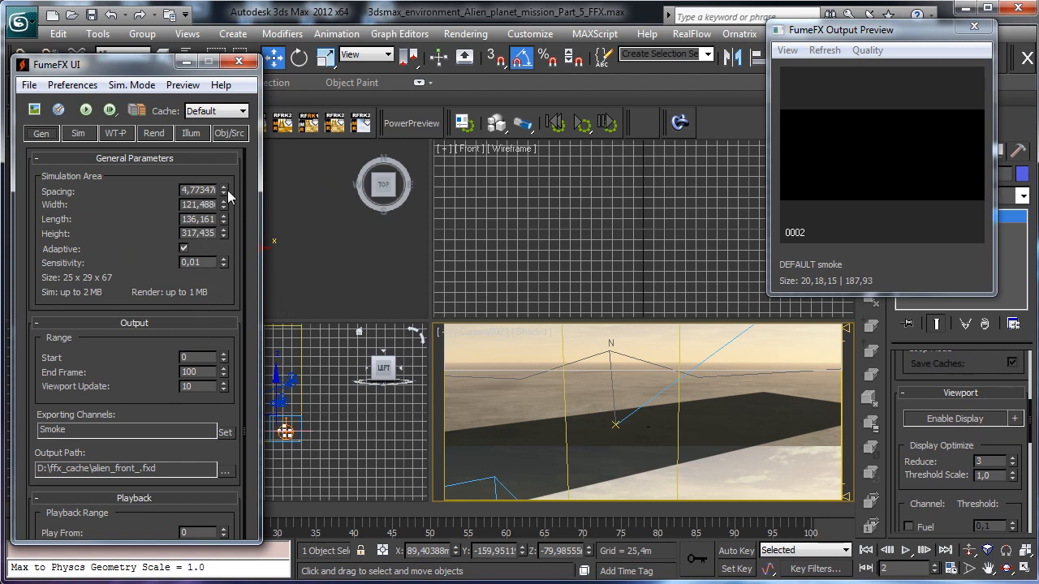
left_click_drag(224, 188, 230, 299)
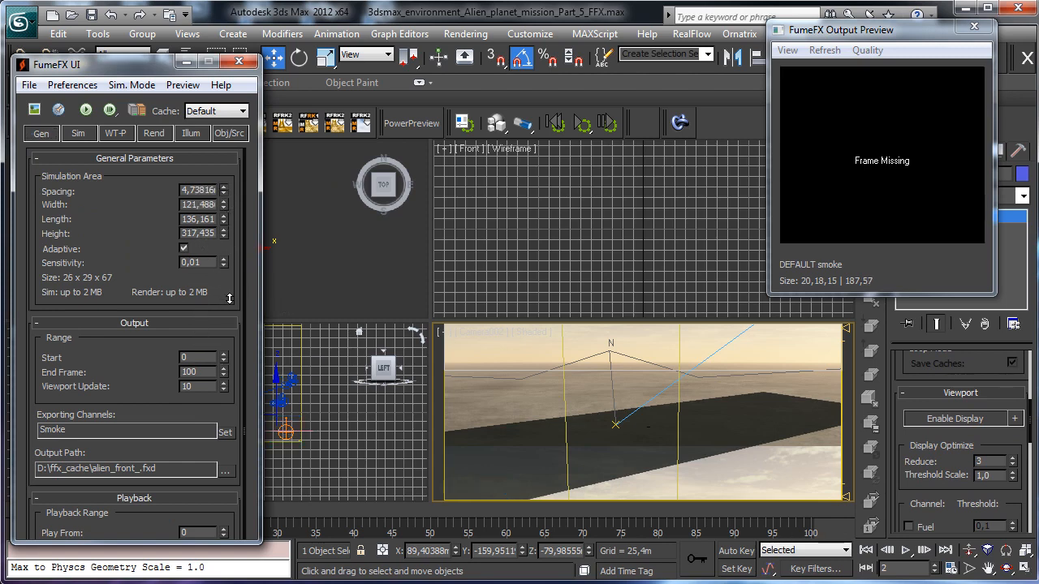
left_click_drag(224, 371, 216, 567)
left_click_drag(224, 188, 223, 341)
type("2,0m")
key("Return")
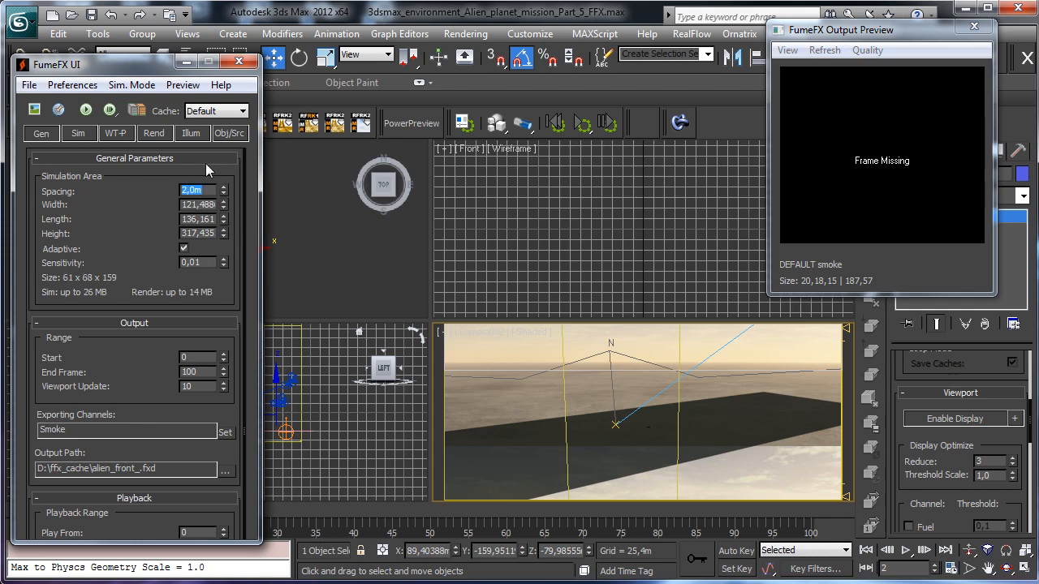
left_click(85, 110)
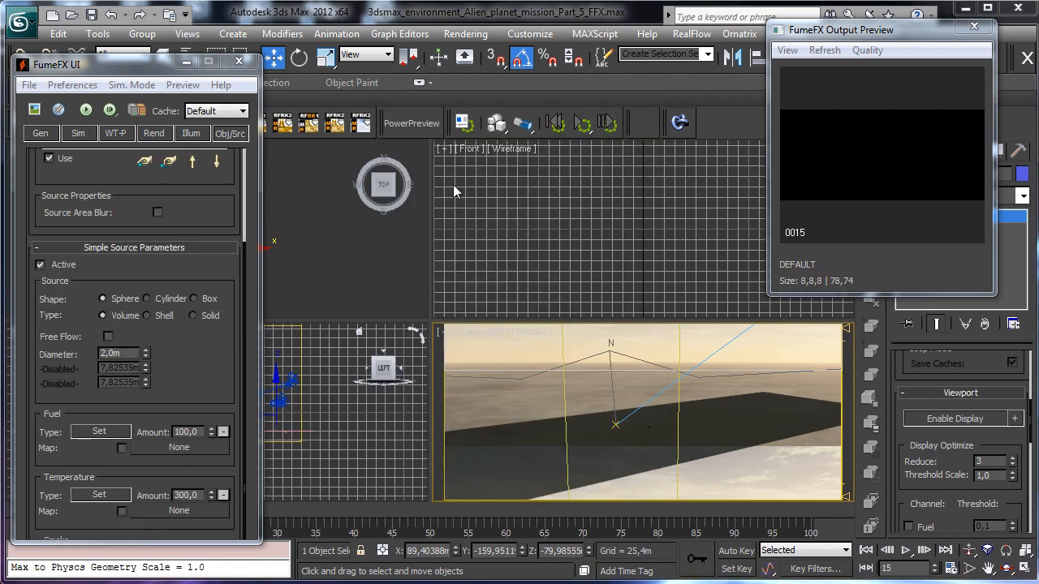
Shorten the FumeFX settings window, and close both it and the output preview.
left_click_drag(189, 543, 92, 507)
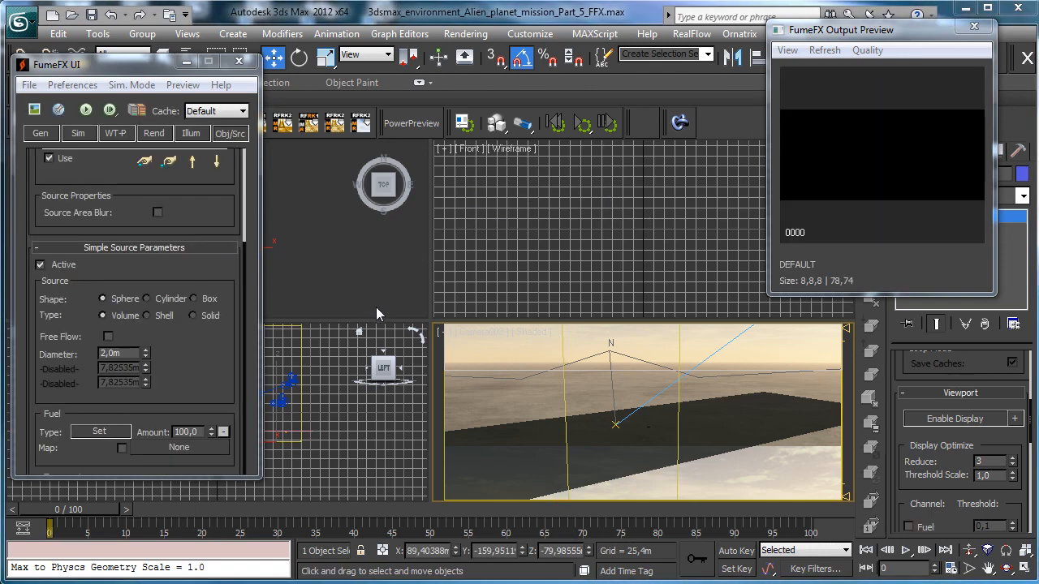
left_click(239, 61)
left_click(974, 26)
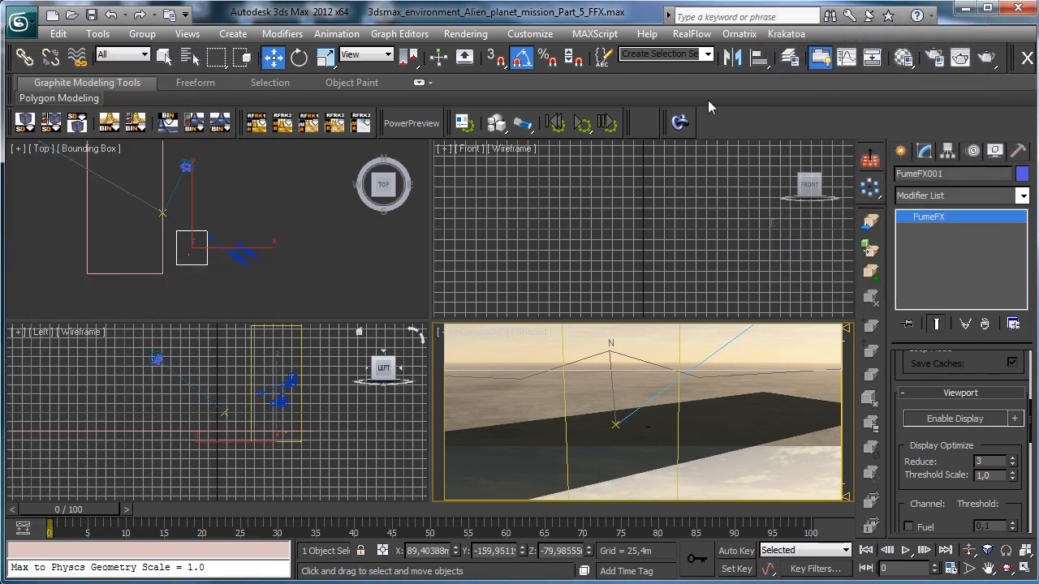
Move the FumeFX container in the Top view to about X -650, Y 207, past the Water plane.
left_click(901, 152)
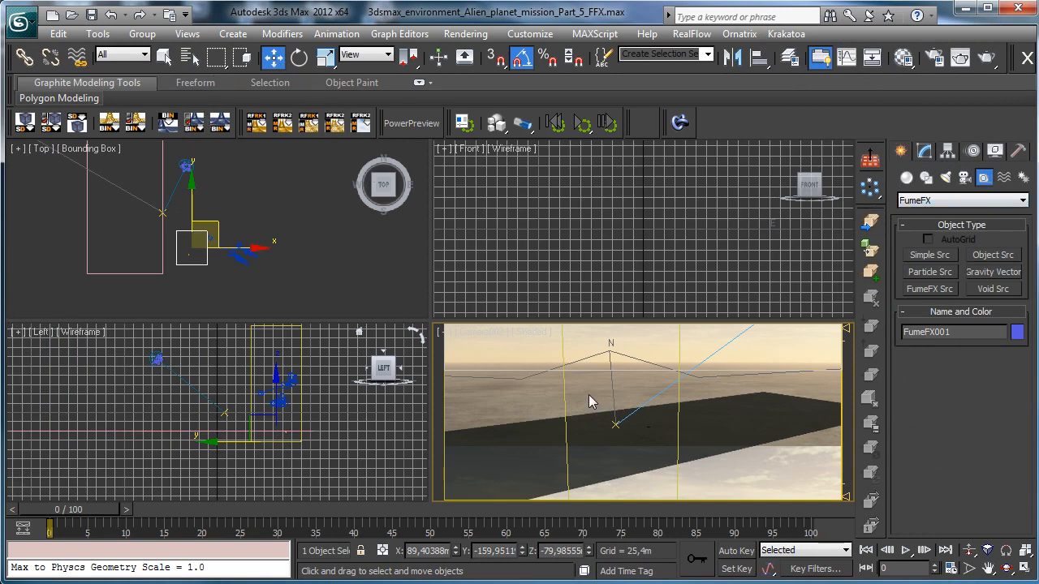
key("c")
right_click(225, 203)
left_click(176, 209)
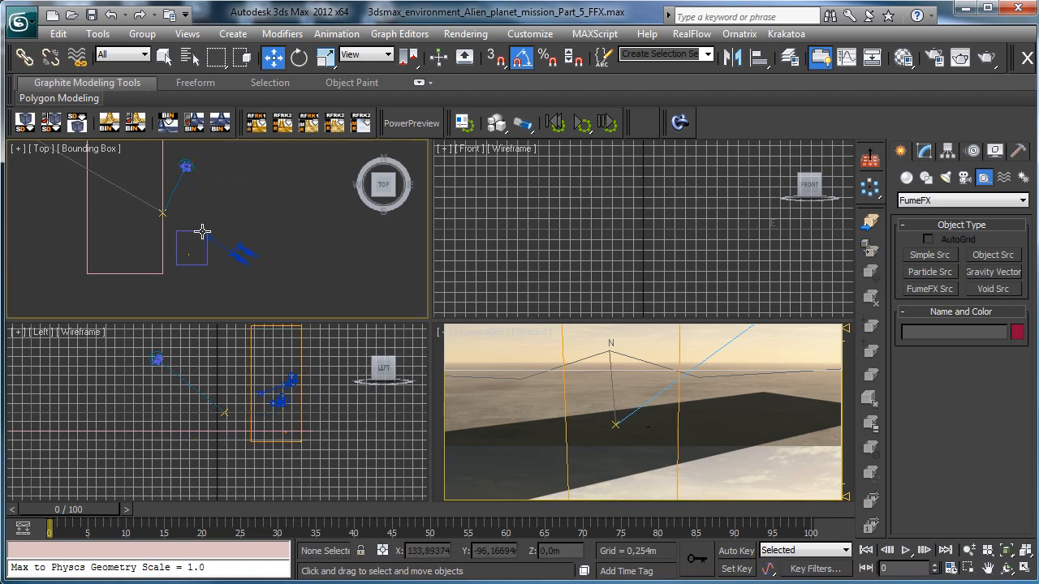
left_click(201, 232)
left_click_drag(220, 225, 33, 133)
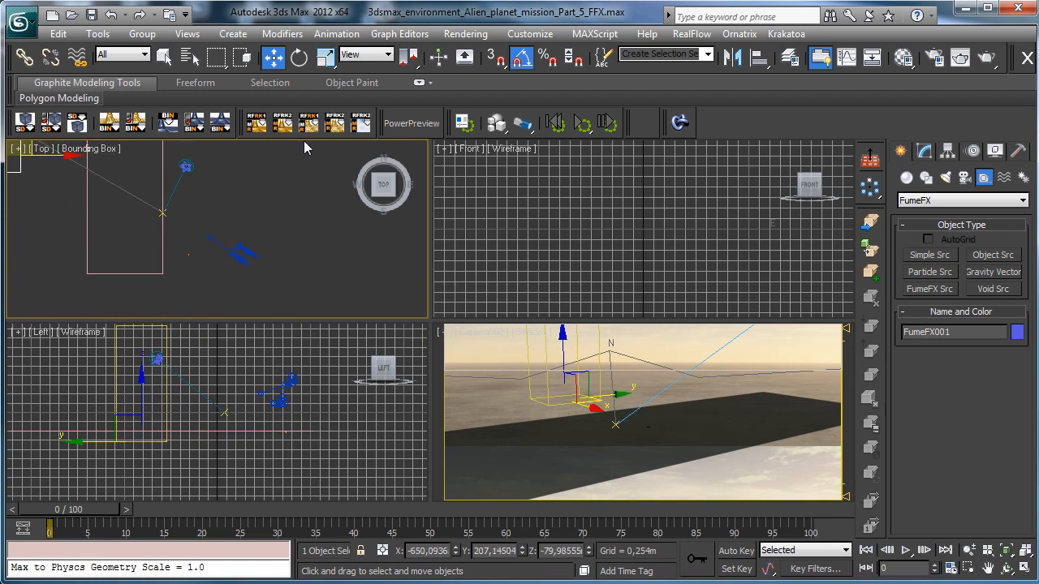
Resize the FumeFX container to about 302,5 m wide, 586,9 m long and 95,2 m high, and move it to about X -719, Y 336.
left_click(925, 154)
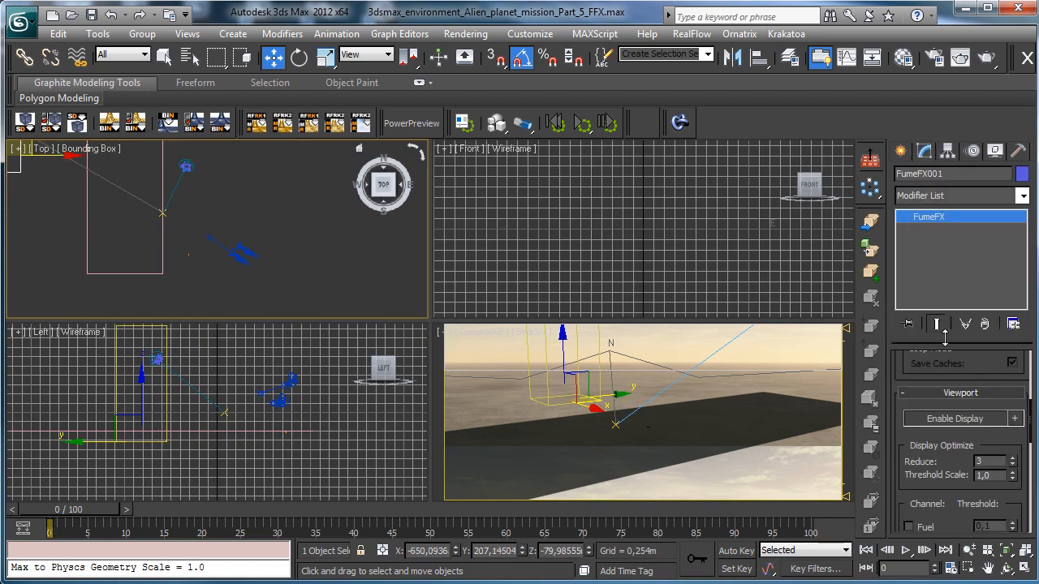
scroll(962, 363, "up", 5)
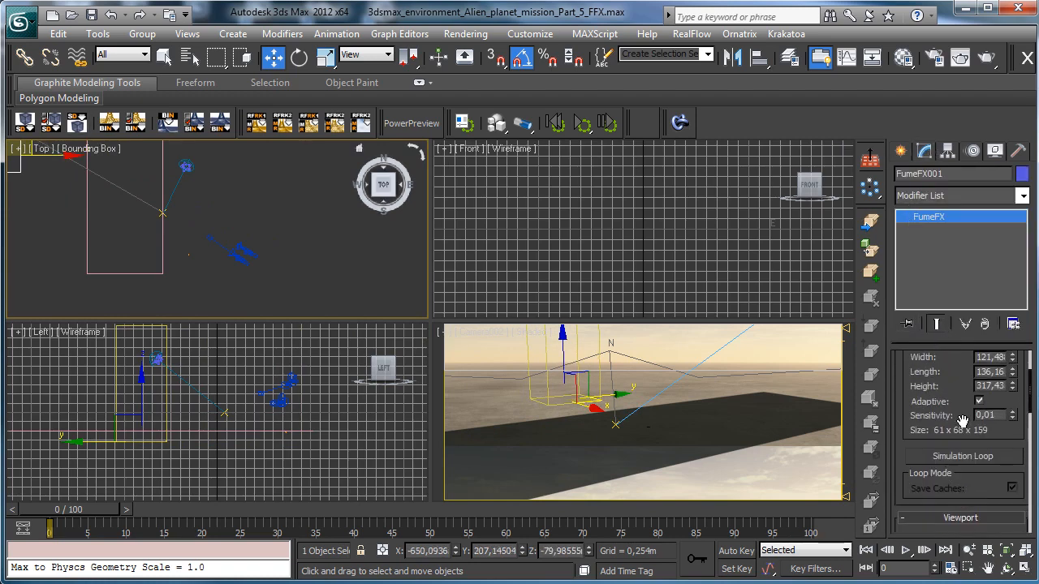
left_click_drag(1013, 437, 1012, 448)
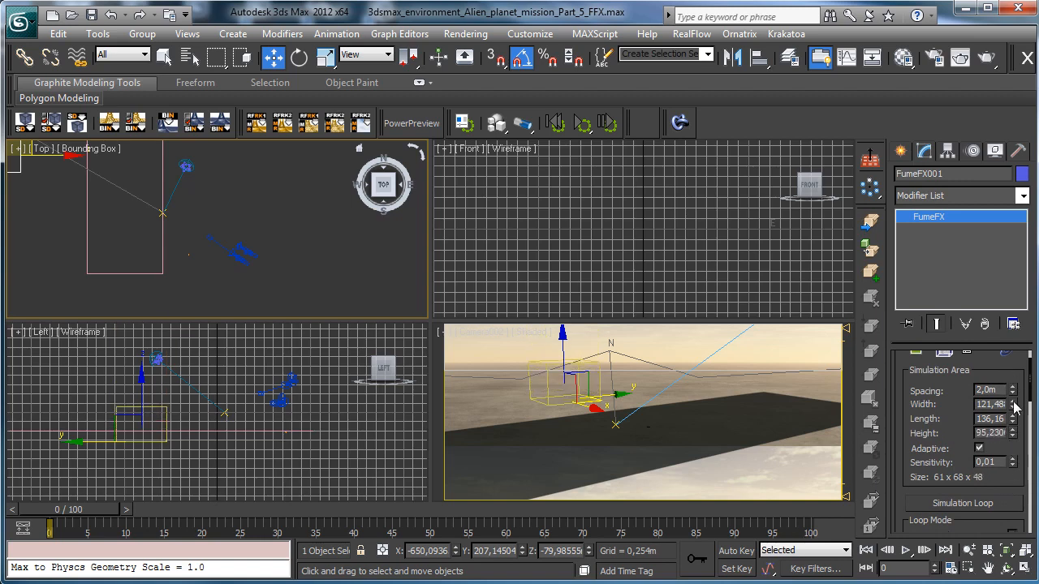
left_click_drag(1013, 404, 969, 283)
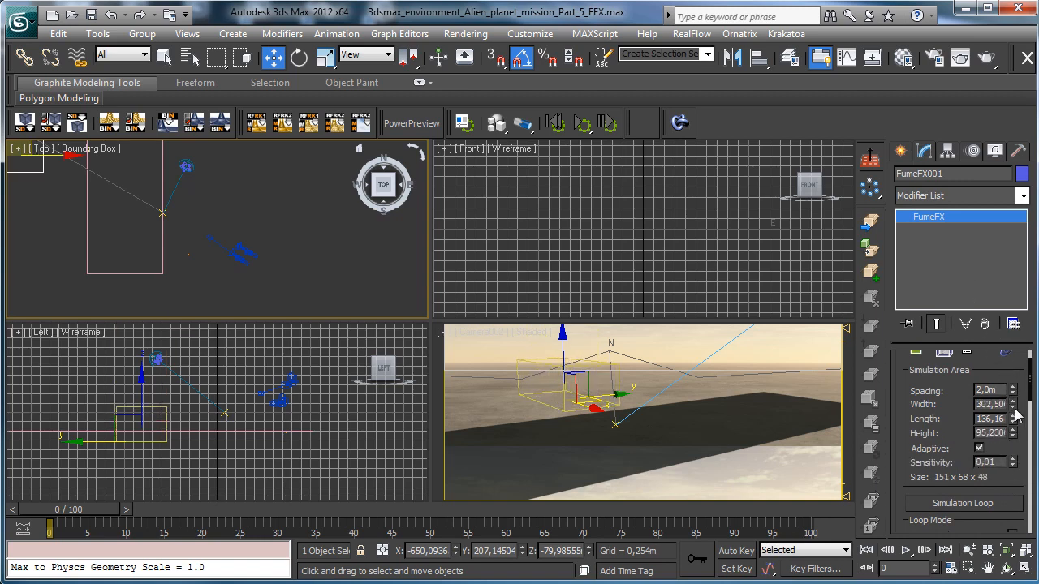
left_click_drag(1012, 419, 933, 89)
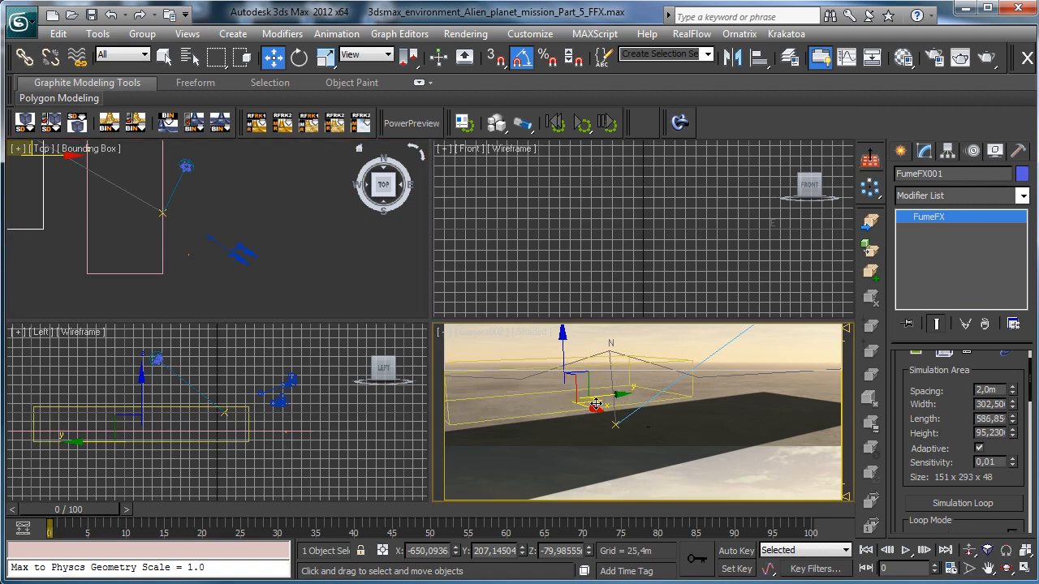
left_click_drag(593, 396, 627, 386)
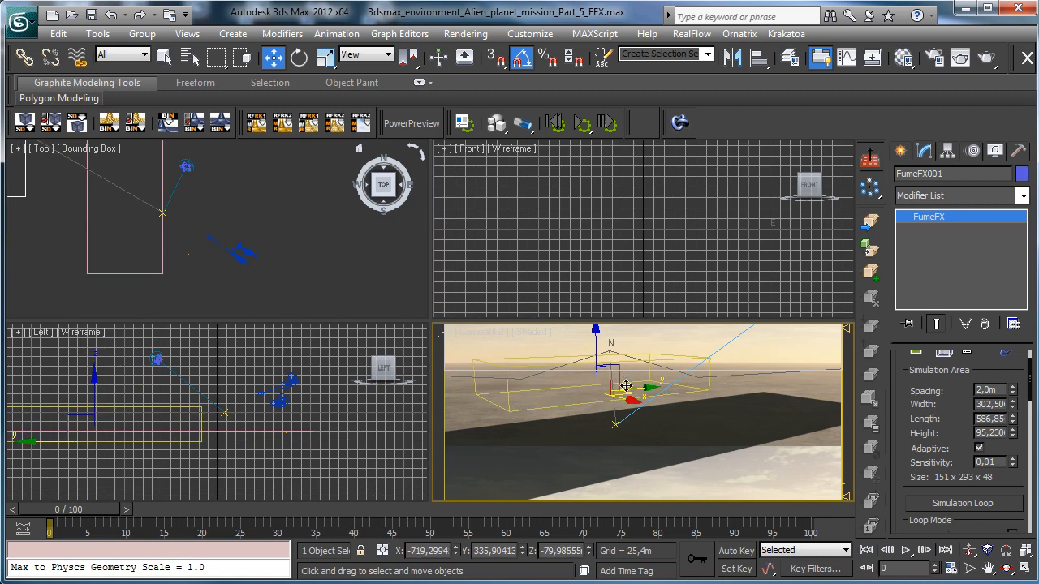
Select FFX Simple Src001 and move it in the Left view to about Y 365, Z -58, level with the container's base.
right_click(312, 410)
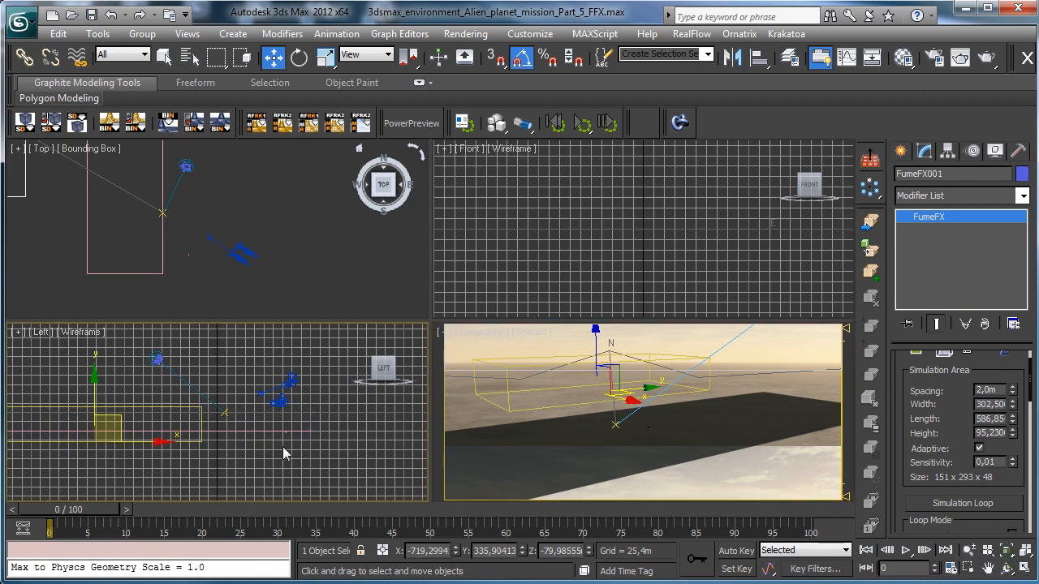
left_click(189, 55)
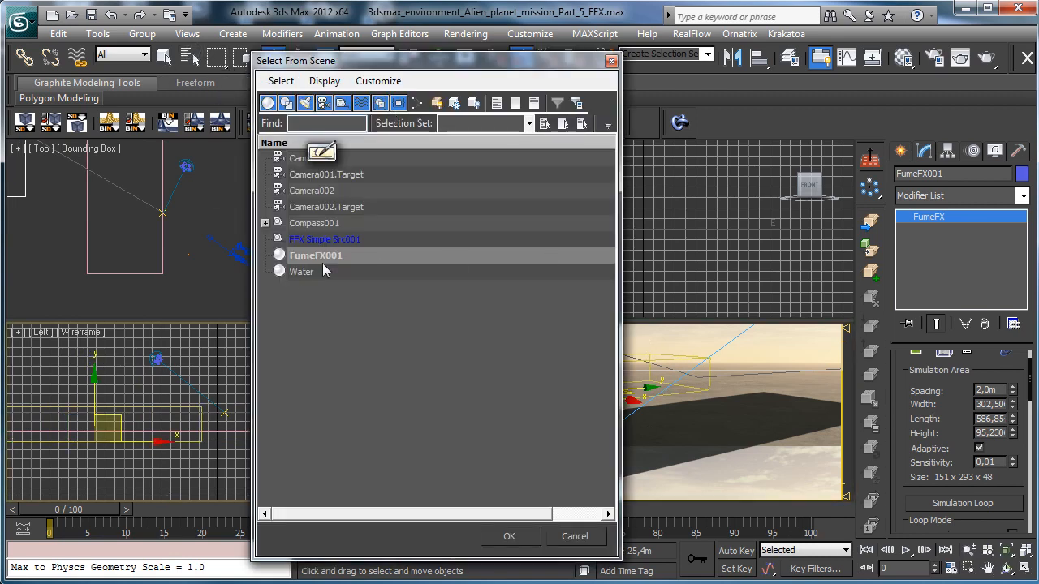
double_click(340, 242)
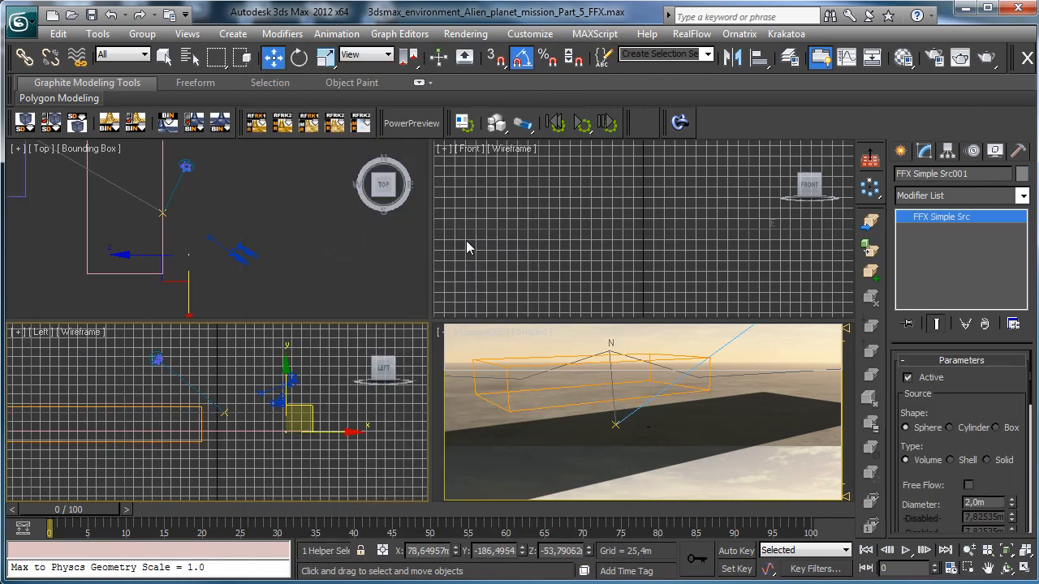
right_click(256, 409)
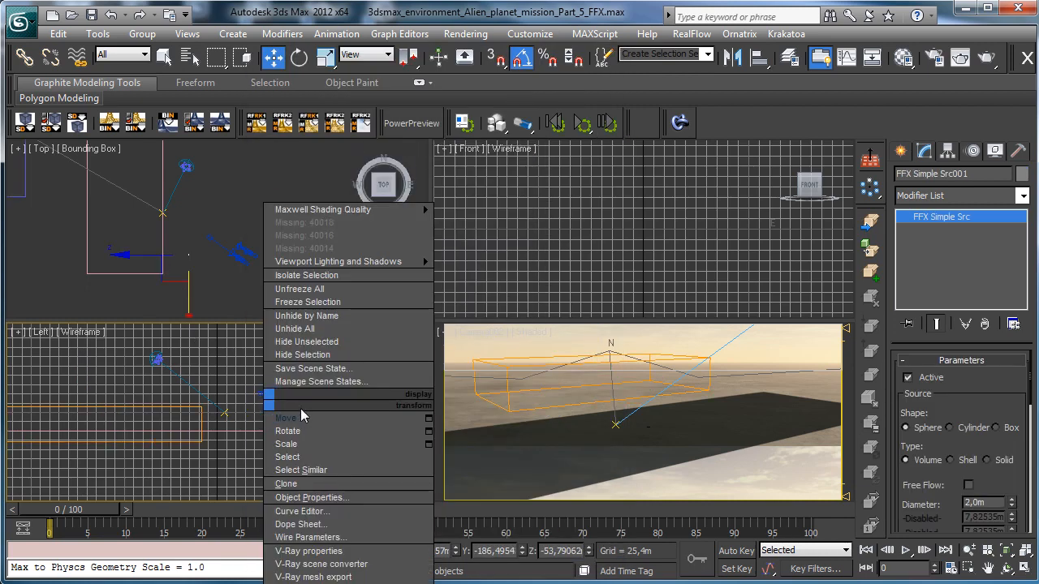
left_click(315, 417)
left_click_drag(263, 409, 149, 406)
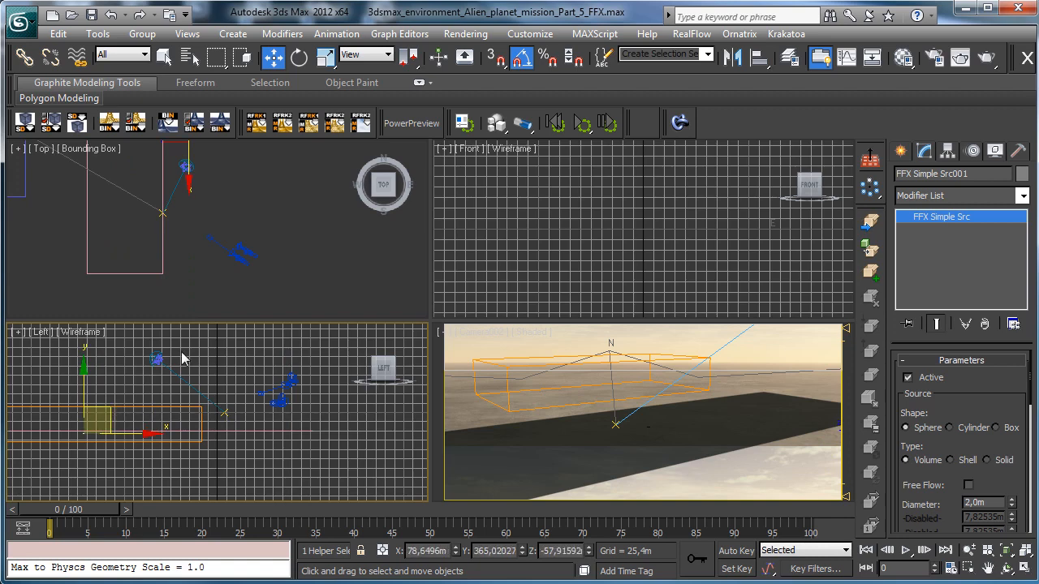
Change the simple source's shape to Box and enlarge it to about 380 m long and 17,2 m high.
left_click(997, 427)
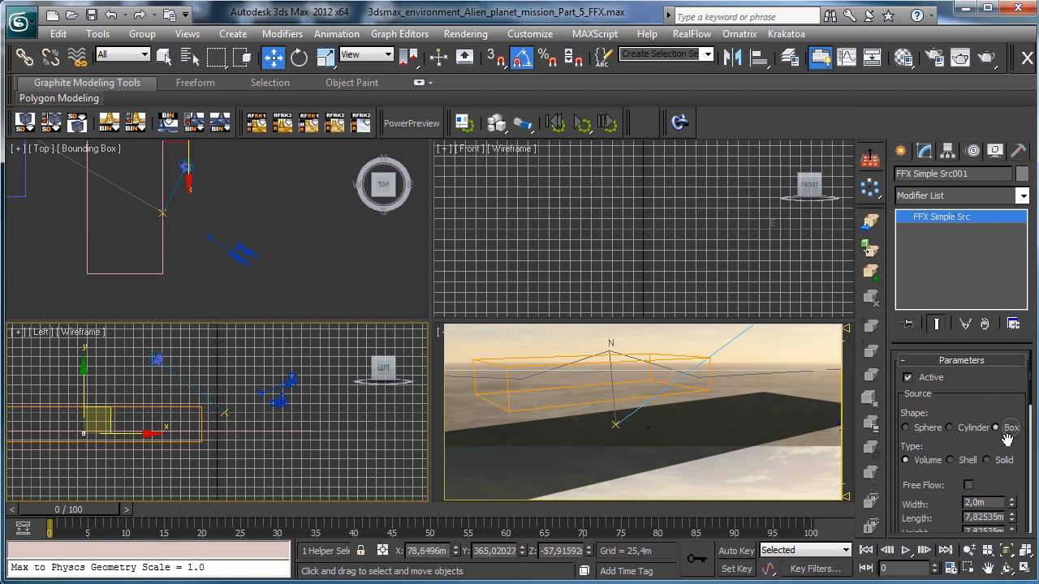
scroll(998, 414, "down", 2)
left_click_drag(1012, 436, 934, 273)
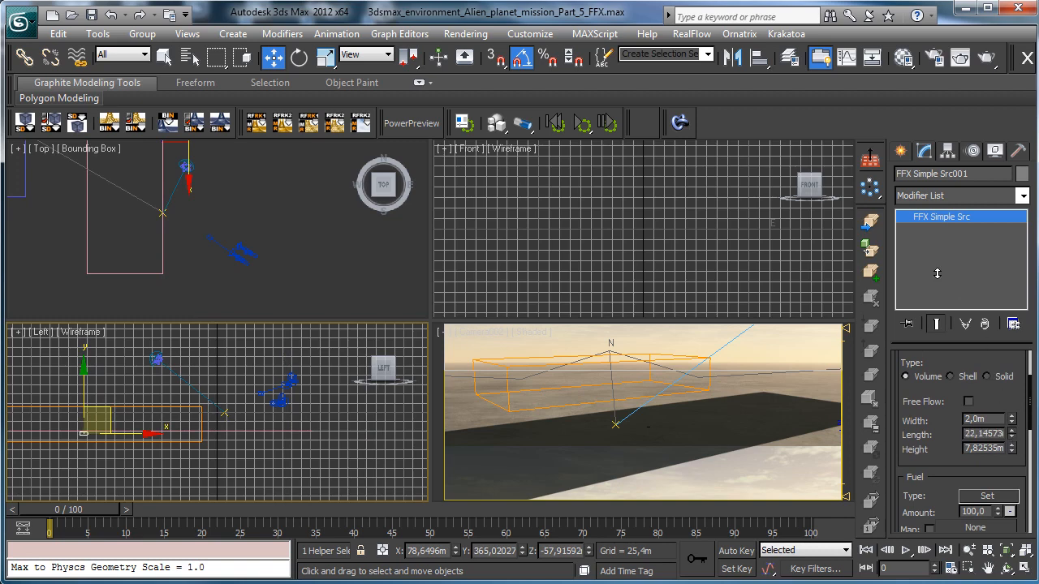
left_click_drag(1014, 439, 993, 437, "ctrl")
Widen the box source to about 300,9 m and move it inside the container in the Top view, at about X -730, Y 355.
right_click(258, 184)
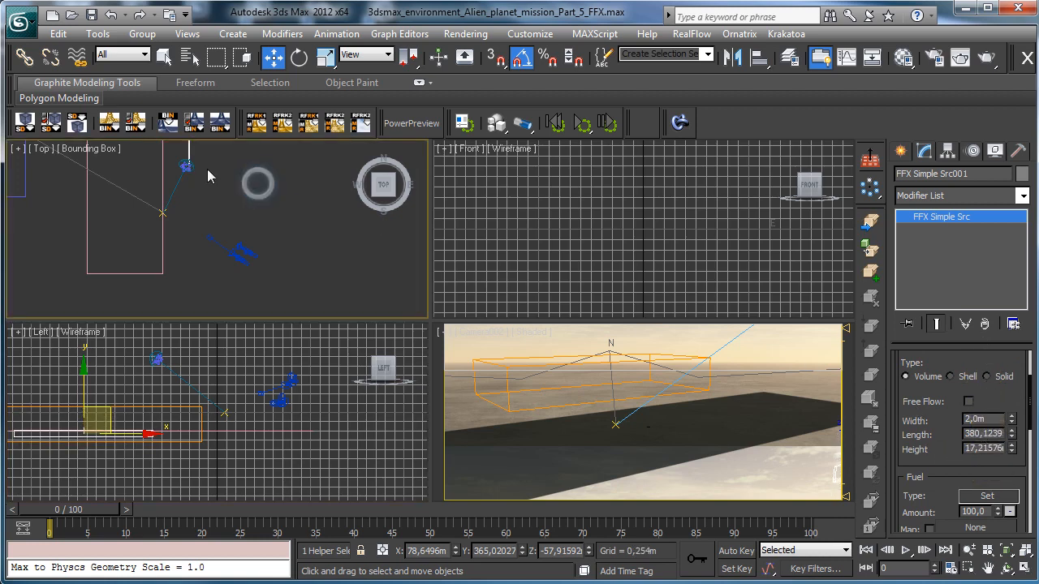
left_click(968, 550)
left_click_drag(286, 220, 339, 293)
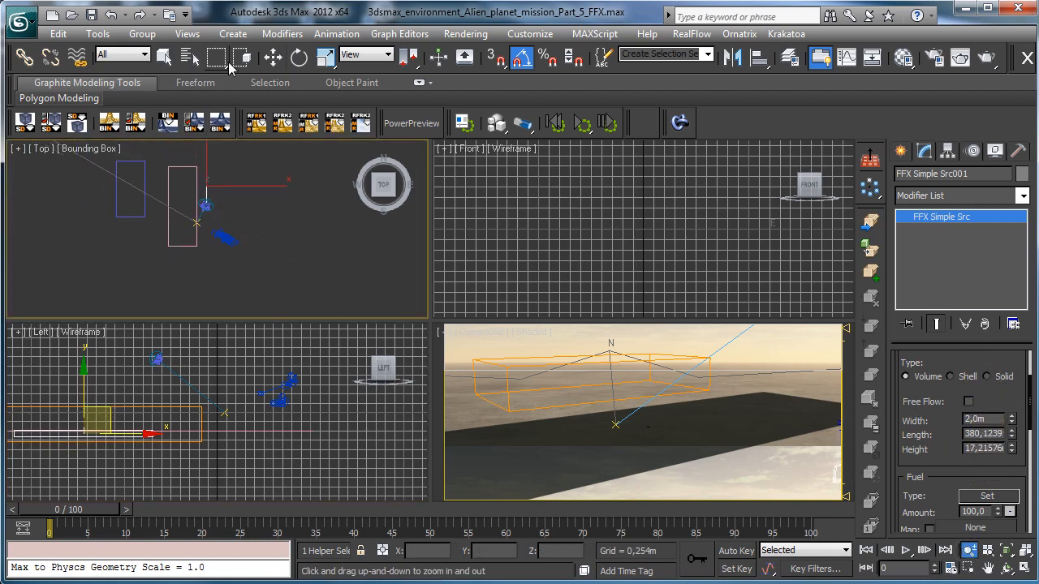
left_click(272, 56)
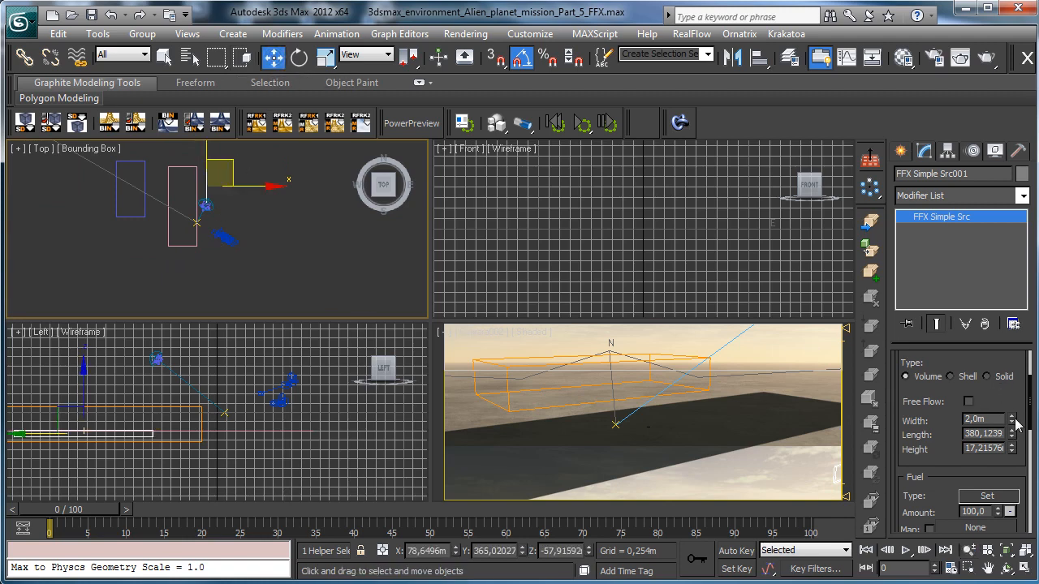
left_click_drag(1012, 418, 986, 382)
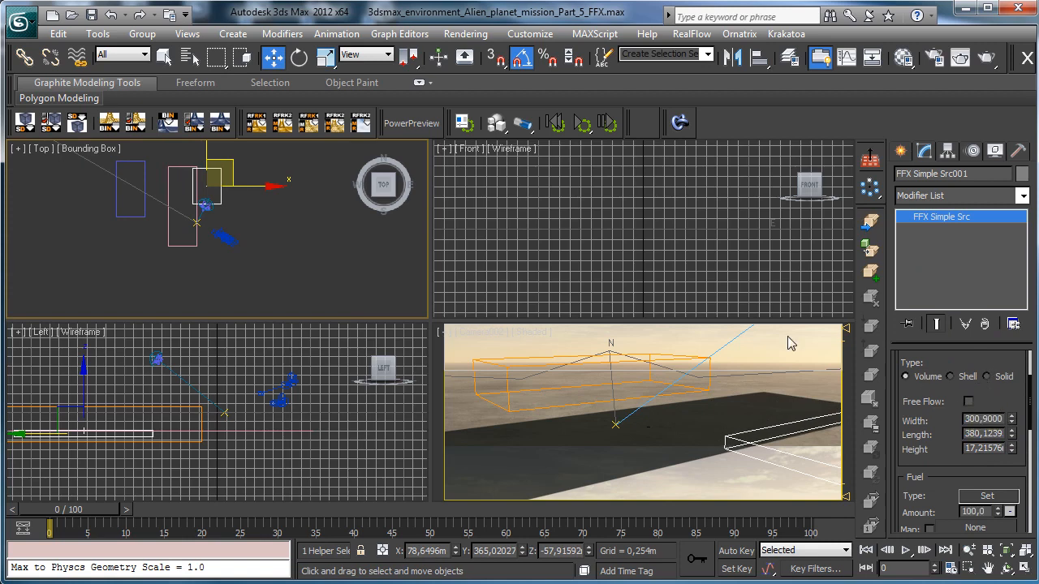
left_click_drag(231, 162, 154, 162)
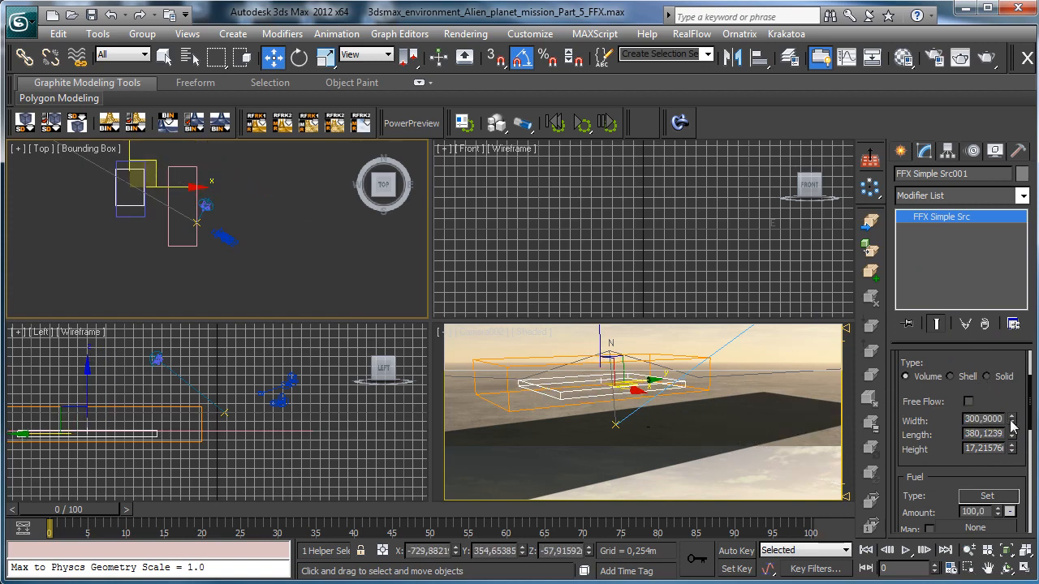
Refine the box source to about 207,6 m wide, 456,1 m long and 5,7 m high, and nudge it within the container.
mouse_move(1012, 425)
left_mouse_down()
mouse_move(1003, 396)
mouse_move(994, 414)
mouse_move(1018, 492)
mouse_move(1004, 468)
mouse_move(1015, 410)
left_mouse_up()
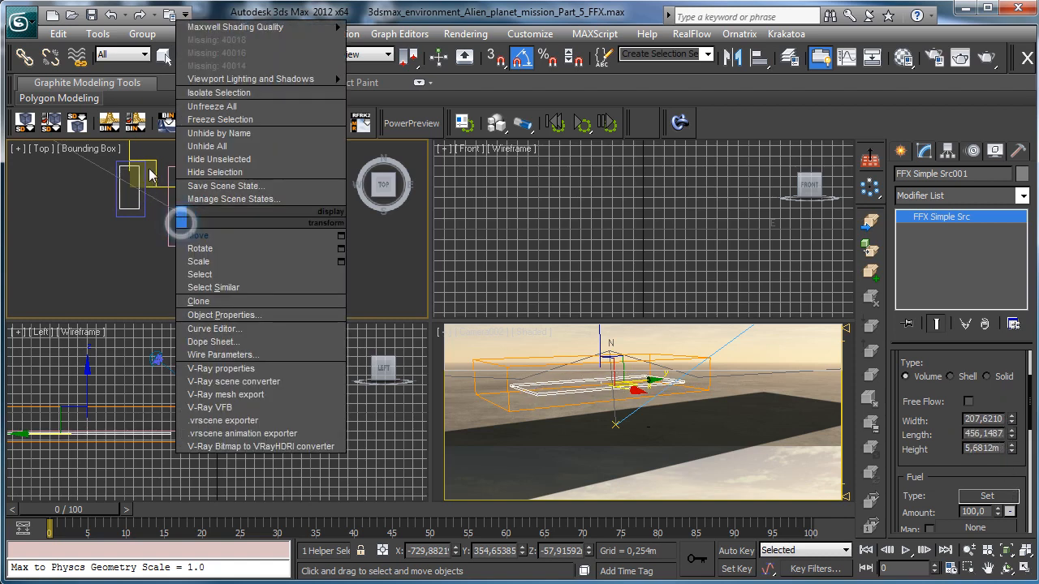
right_click(197, 217)
left_click(198, 235)
left_click_drag(154, 168, 158, 166)
Select the FumeFX container in the camera view and open its FumeFX settings window.
right_click(549, 433)
left_click(491, 362)
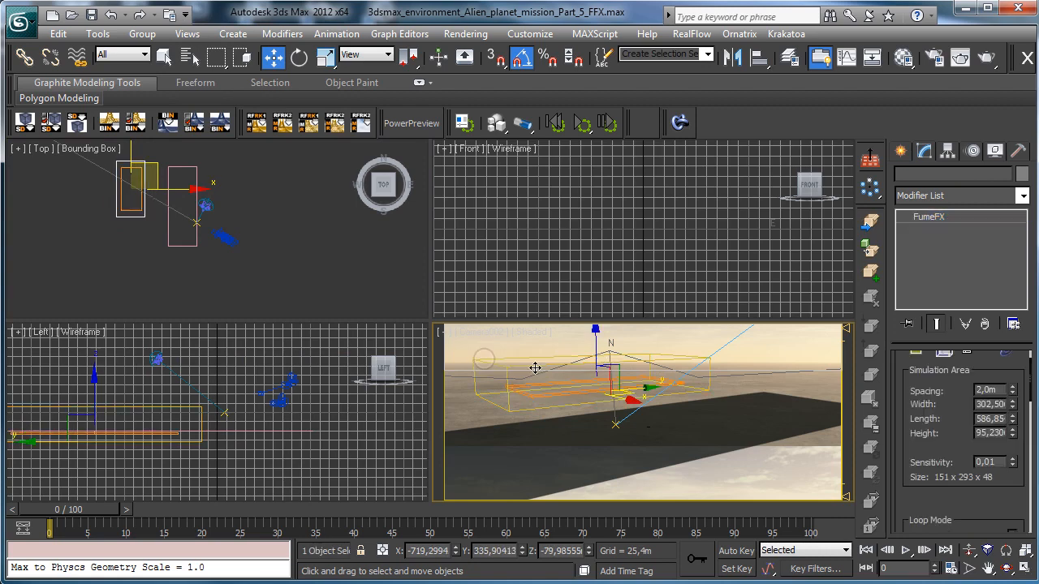
left_click(943, 353)
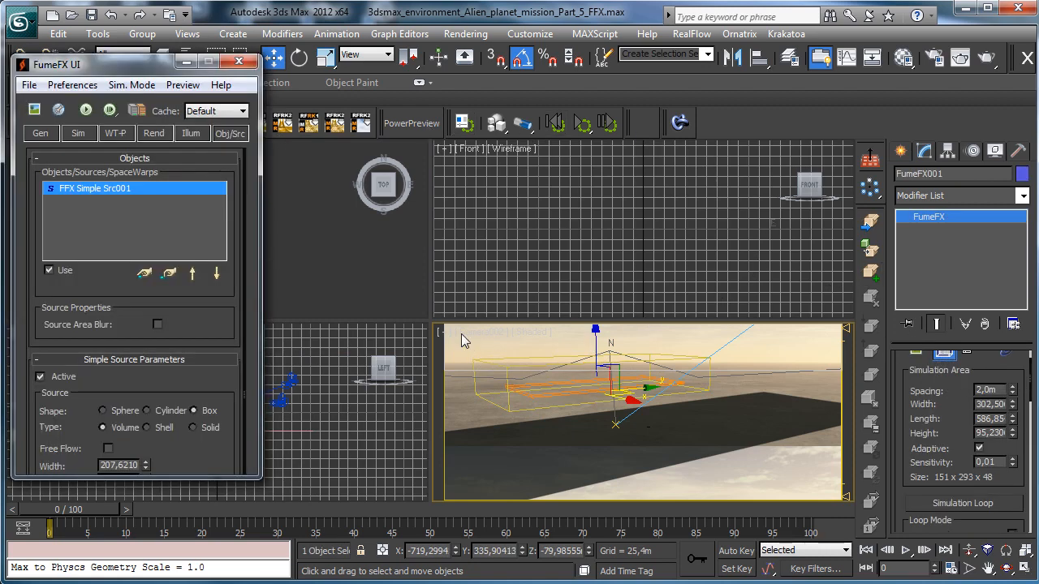
Raise the FumeFX container's grid spacing to about 2,435 m in the general parameters.
scroll(955, 391, "down", 1)
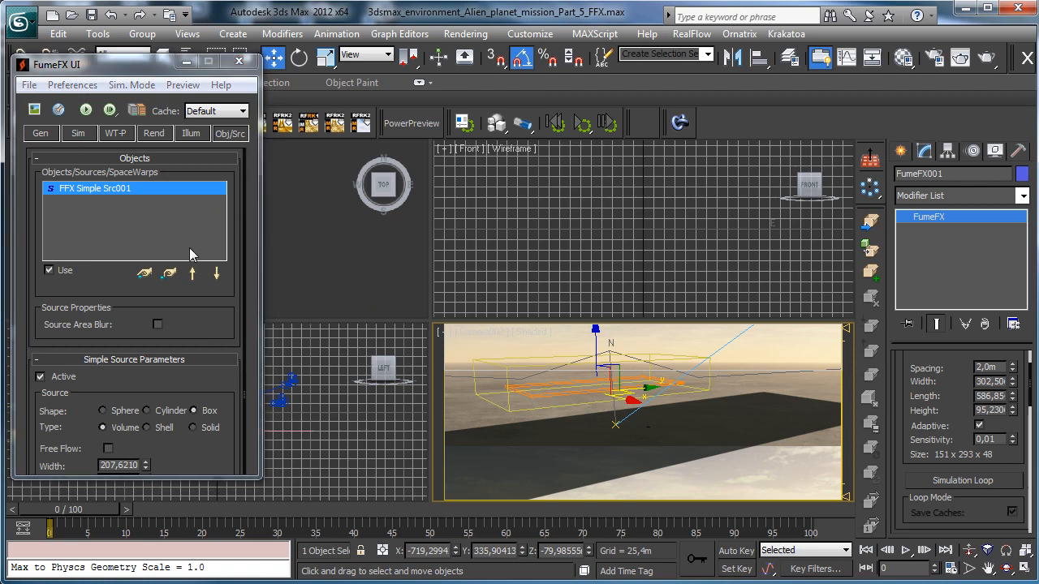
left_click(57, 134)
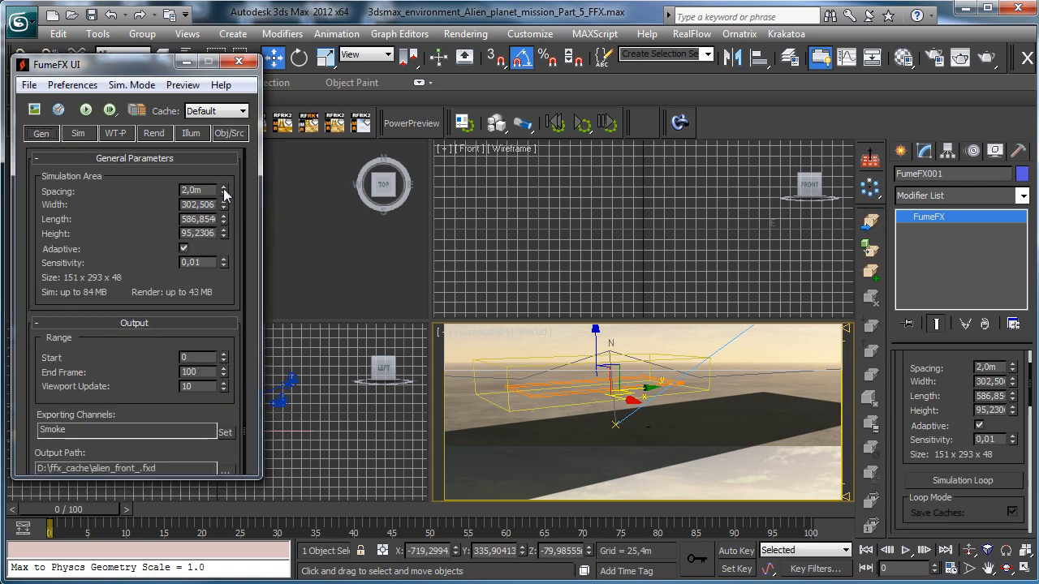
left_click_drag(225, 193, 223, 114)
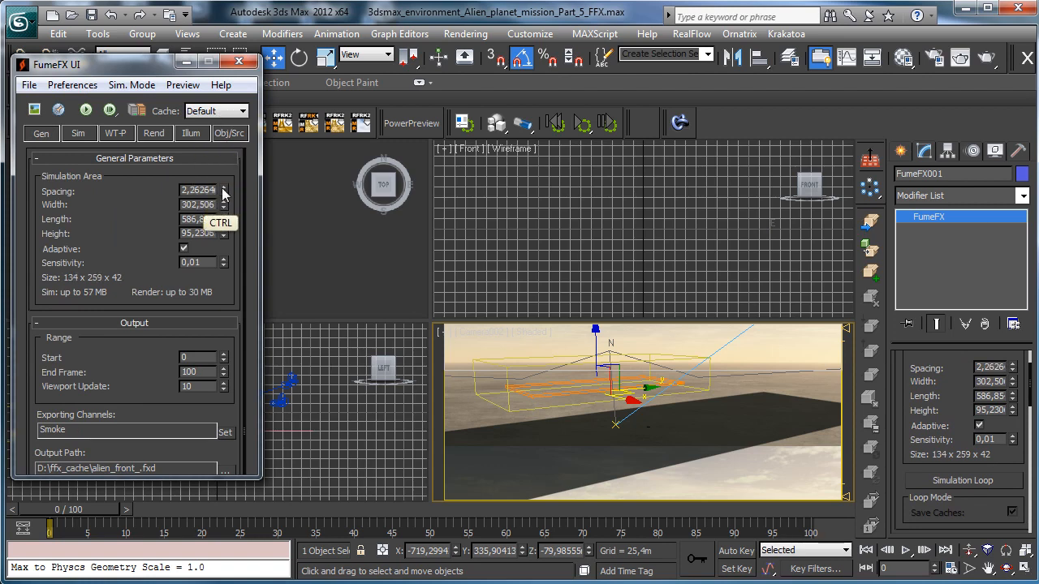
left_click_drag(224, 193, 223, 130, "ctrl")
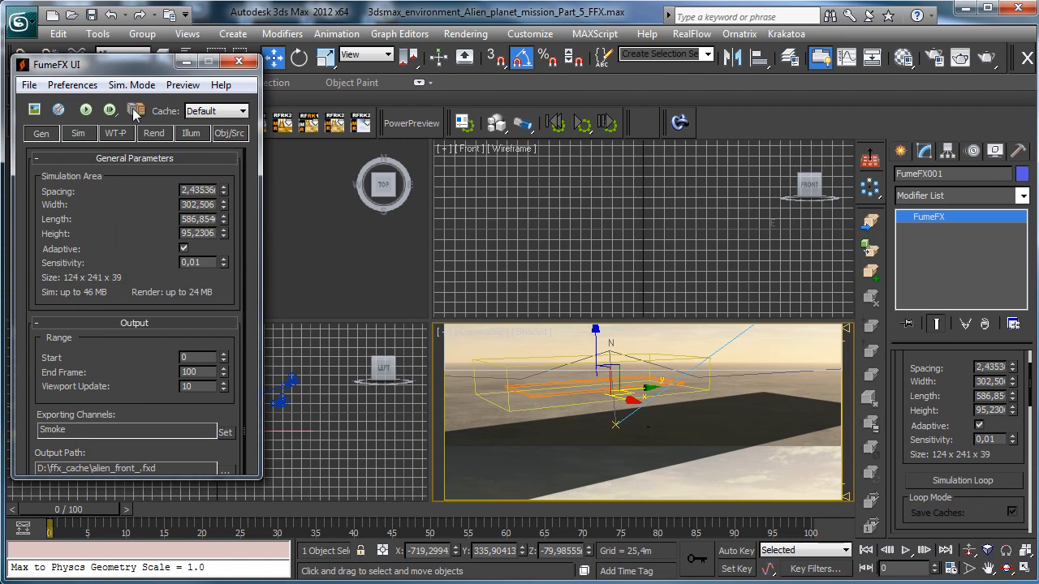
Run the default simulation, check the smoke at frame 37, and close the FumeFX settings window.
left_click(86, 111)
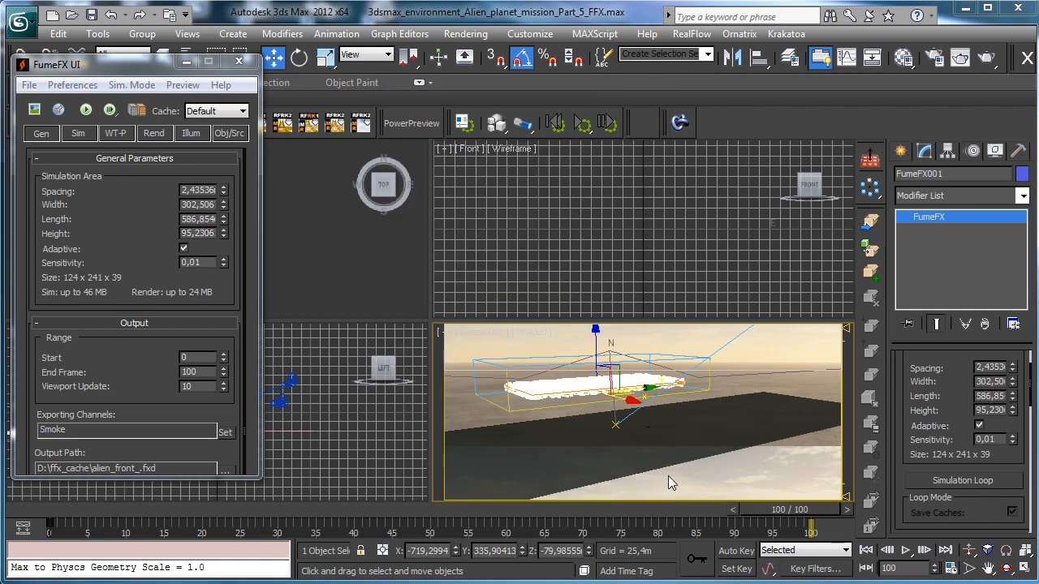
left_click(150, 509)
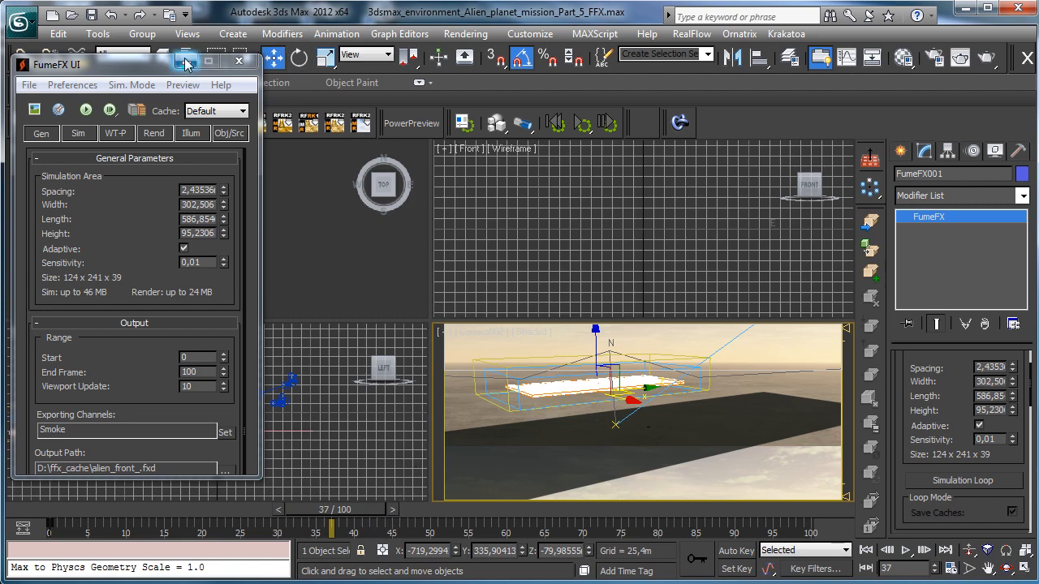
left_click(238, 61)
Delete the simple box source and the FumeFX container over the water.
left_click(134, 234)
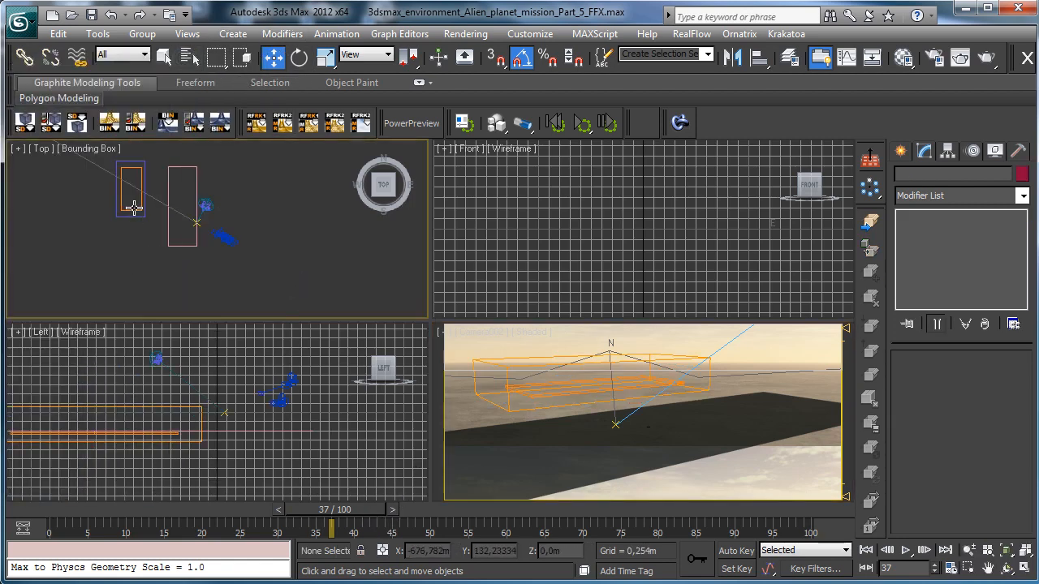
left_click(145, 177)
left_click(209, 152)
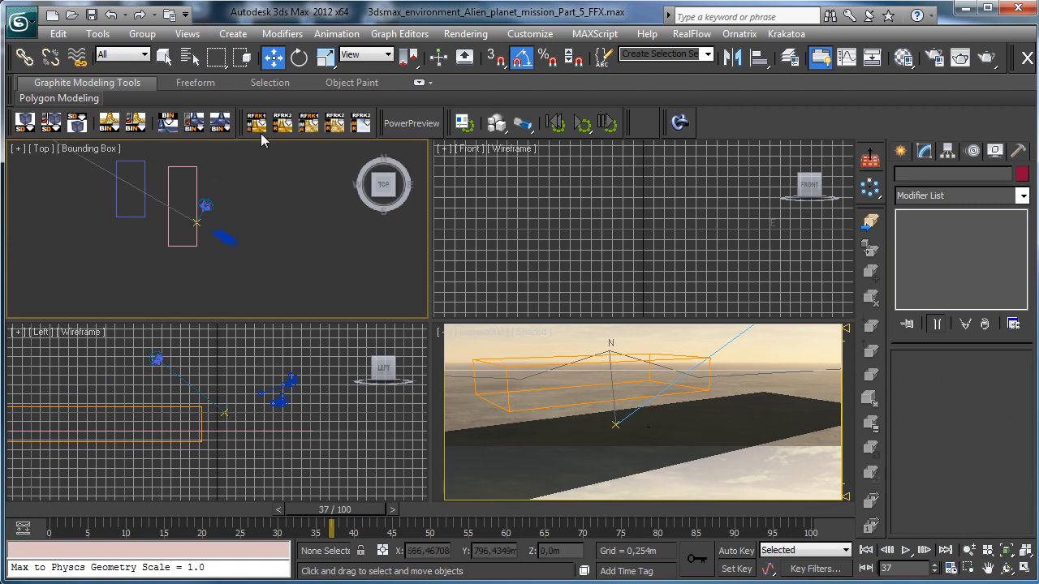
left_click(181, 207)
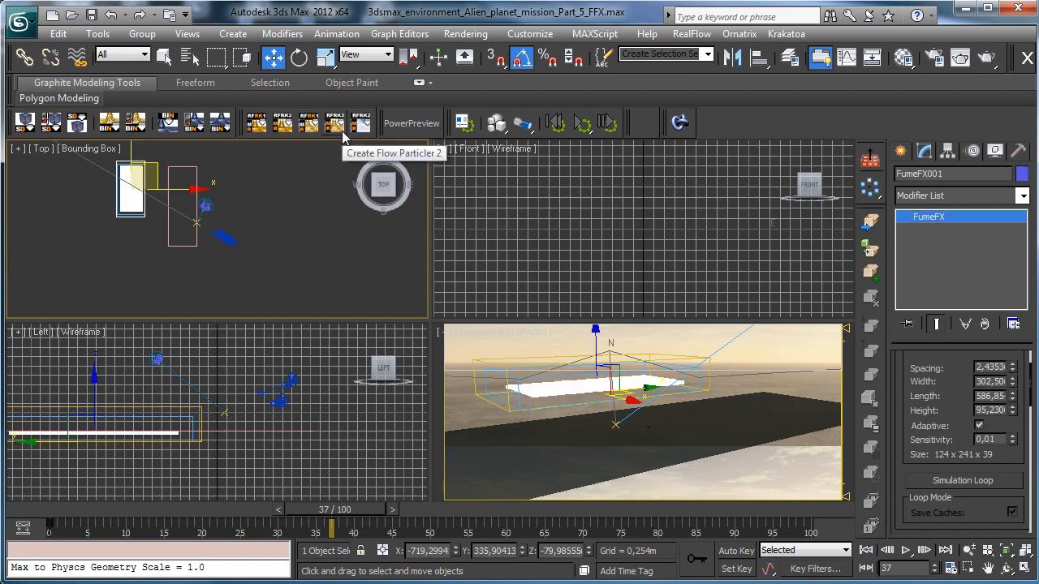
key("Delete")
left_click(662, 410)
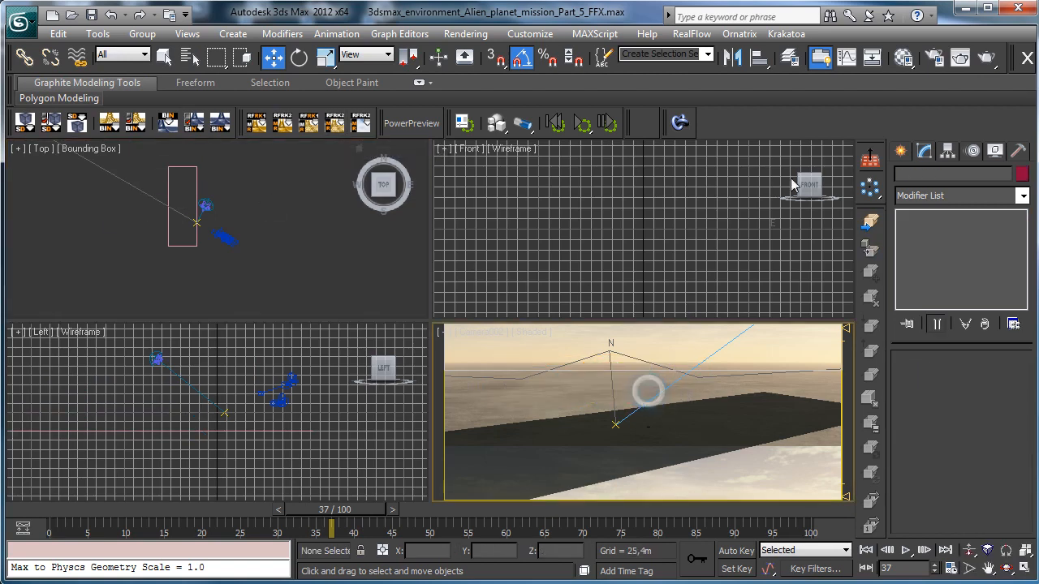
Create a PF Source particle system near the camera in the Top view and rotate it 180 degrees about X.
left_click(900, 151)
left_click(907, 178)
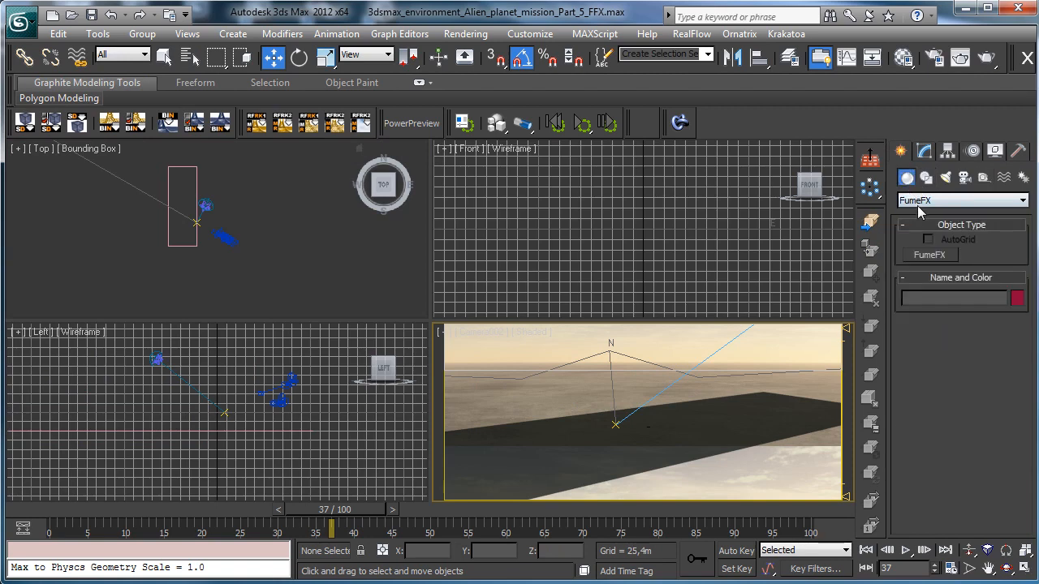
left_click(919, 203)
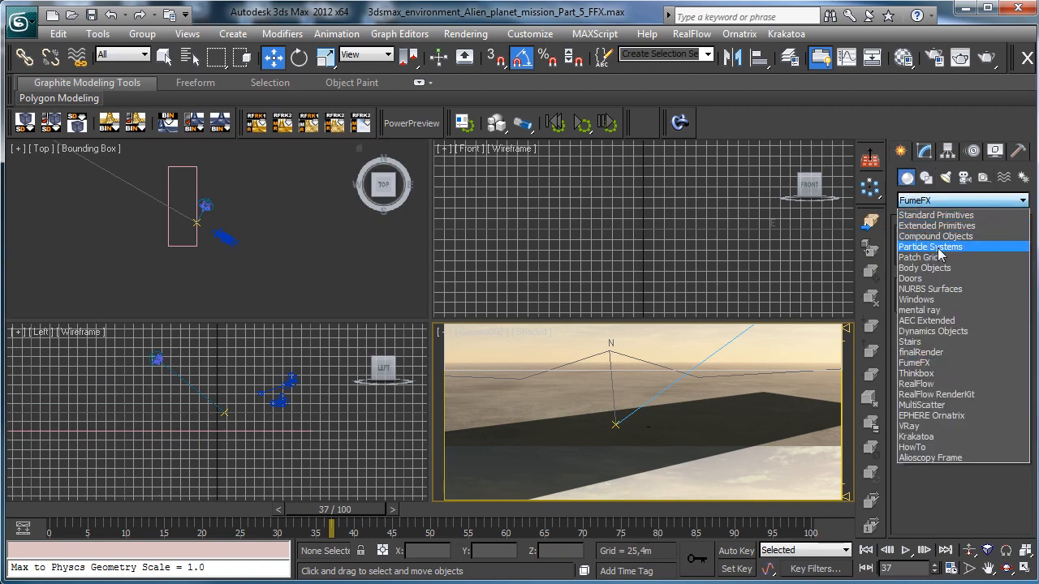
left_click(940, 248)
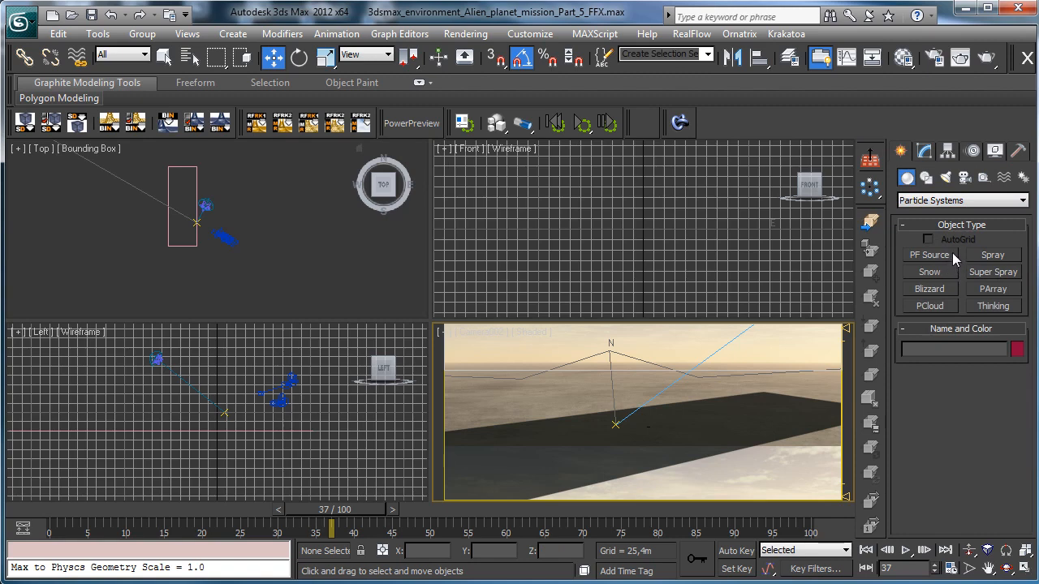
left_click(950, 254)
left_click_drag(202, 235, 260, 200)
key("w")
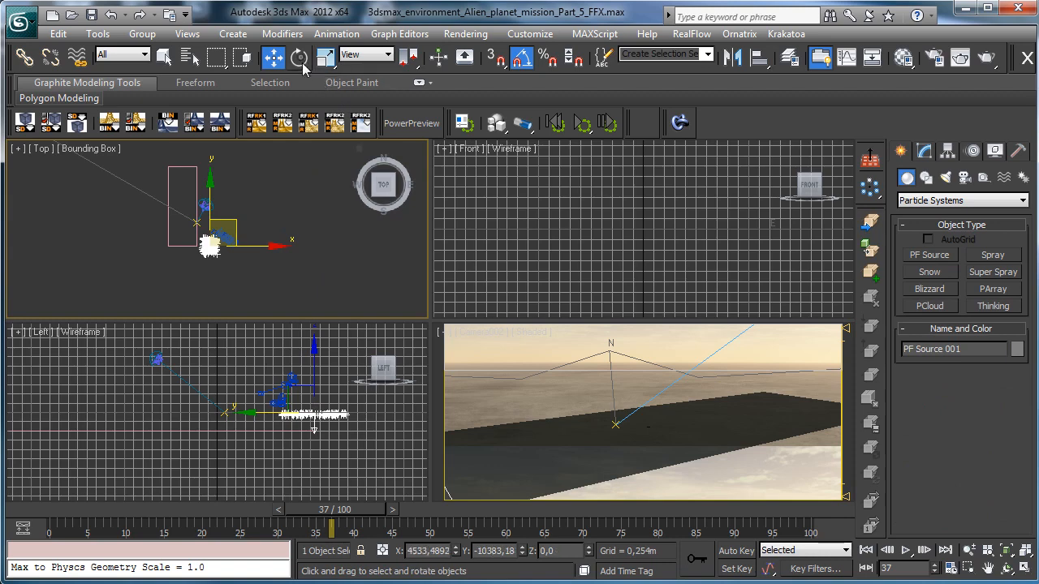
left_click(300, 60)
left_click_drag(333, 358, 448, 495)
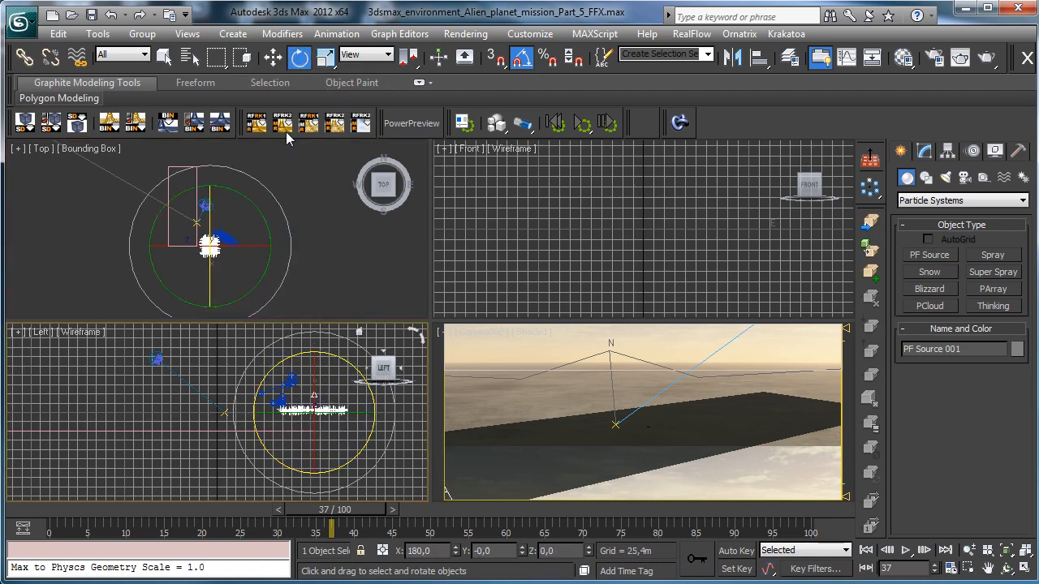
Move the PF Source closer to the camera and lower it, to about X -20,7, Y -203,1, Z -84,1.
left_click(273, 57)
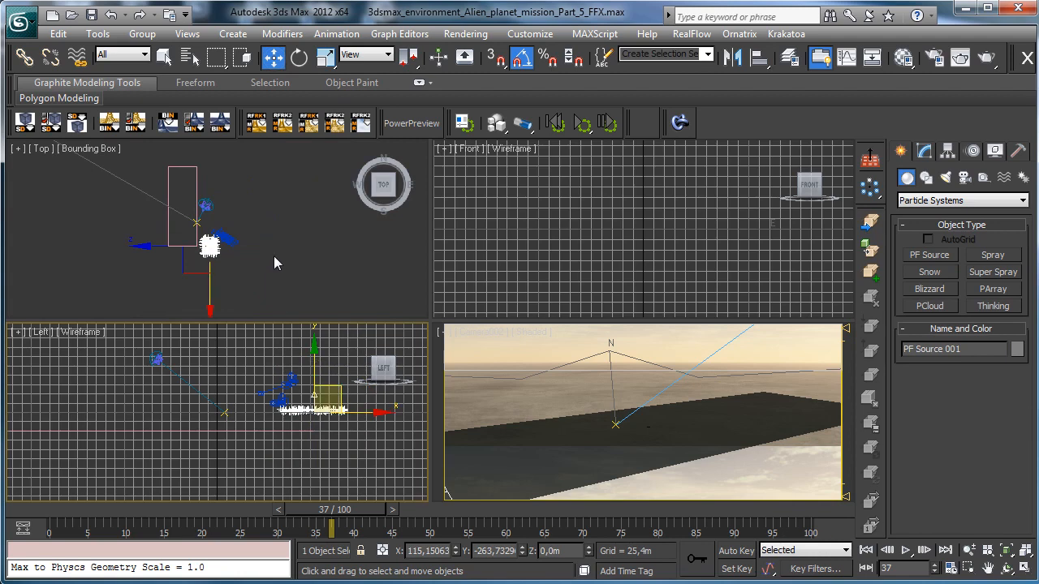
left_click(226, 235)
left_click_drag(218, 209, 206, 203)
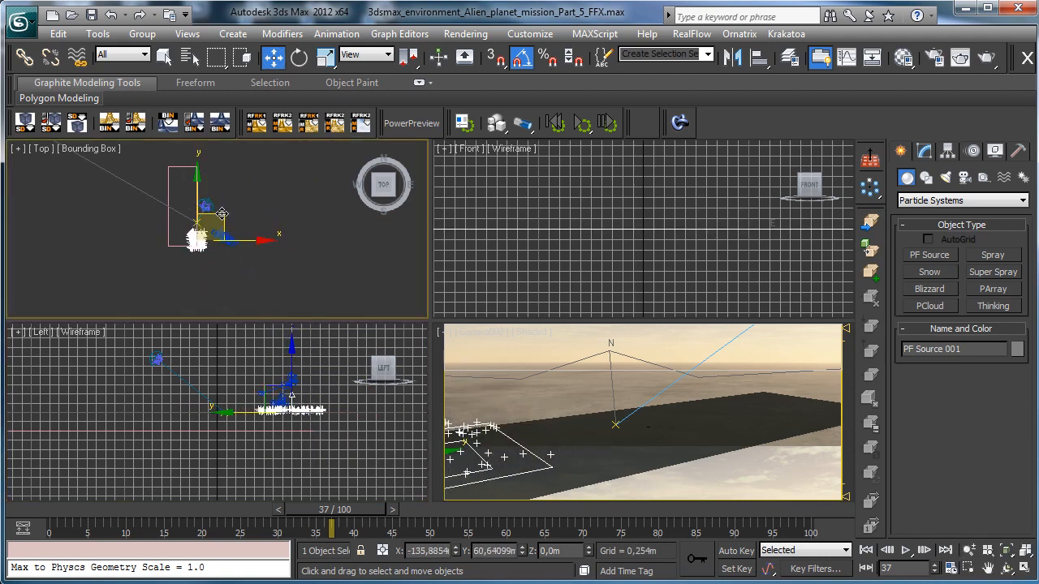
left_click(291, 377)
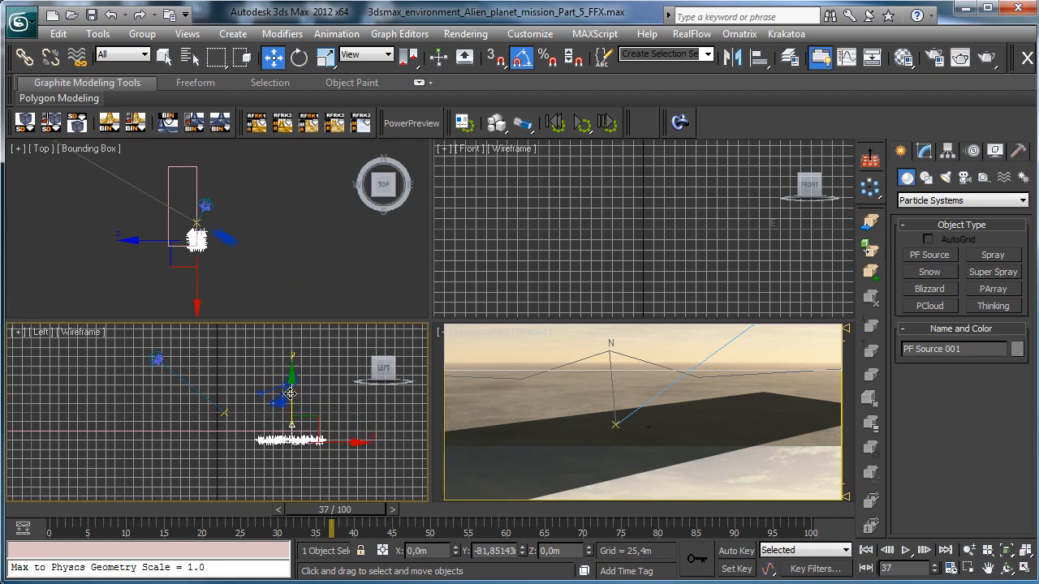
Preview the emitted particles in the camera view from frame 0 to frame 22.
left_click(493, 387)
left_click(45, 510)
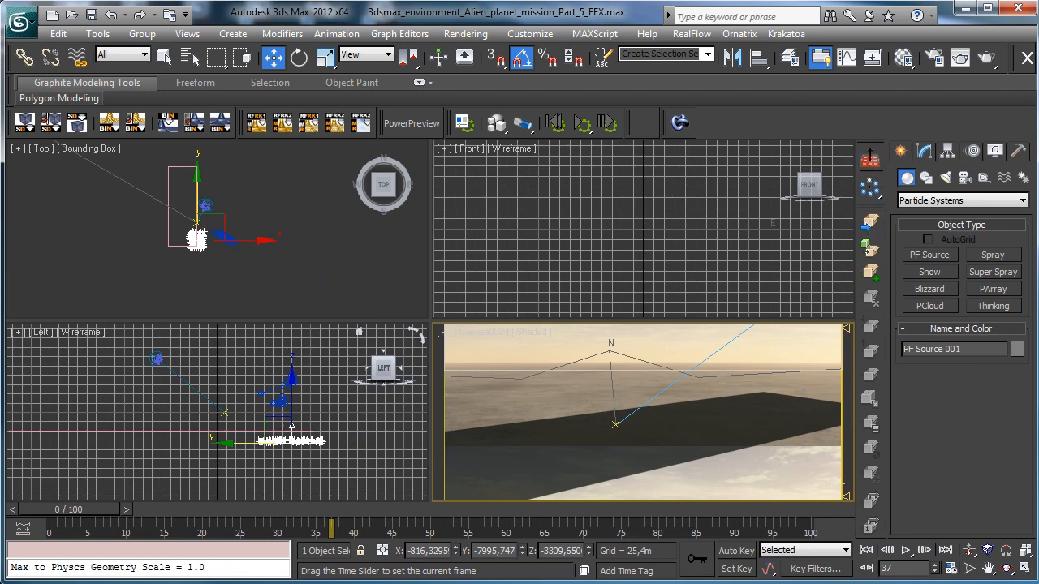
left_click_drag(68, 510, 102, 510)
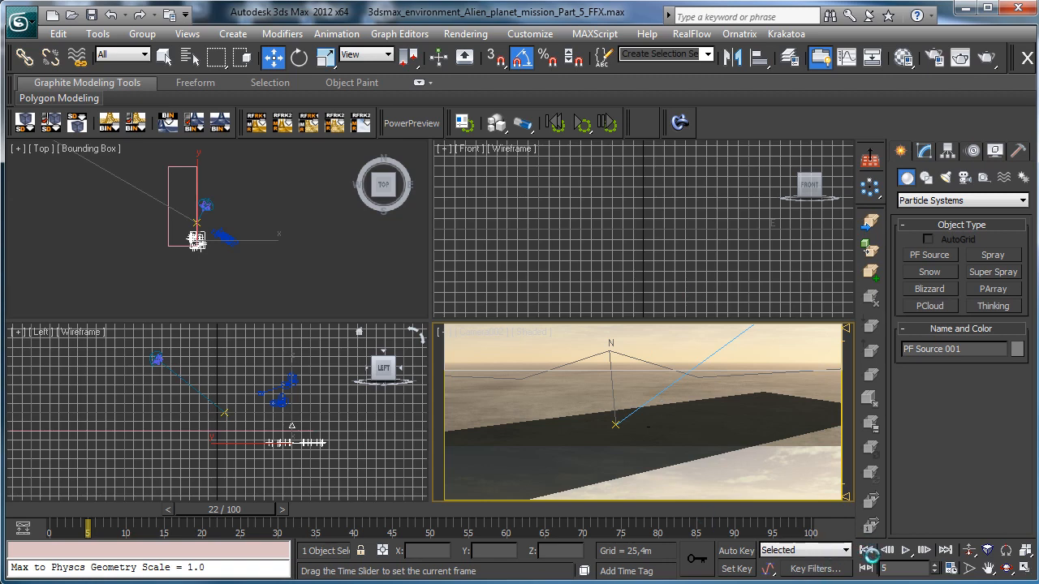
Unhide the objects of the terrain selection set and inspect them in the camera view.
left_click(996, 152)
left_click(959, 478)
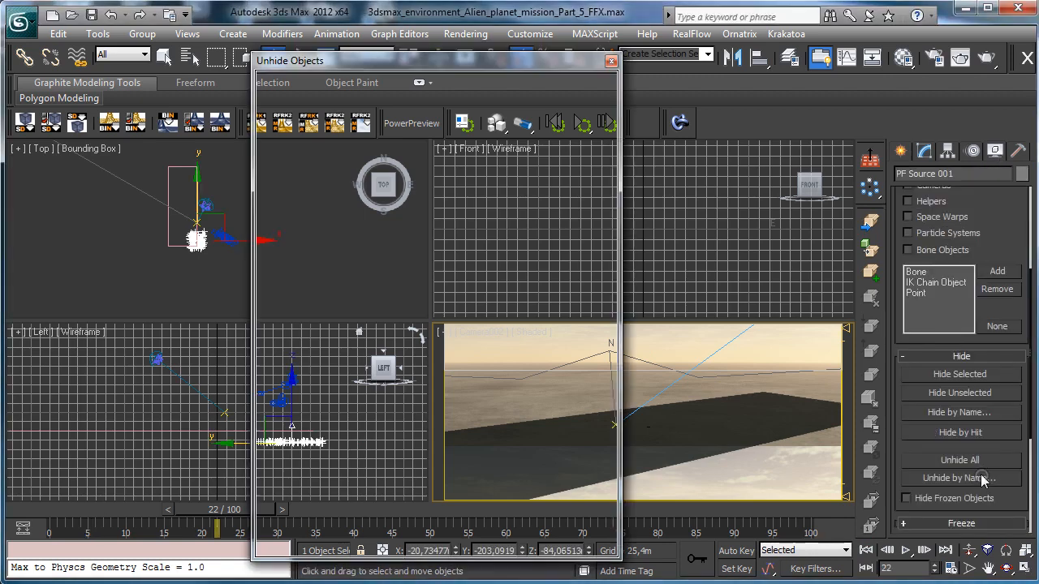
left_click(528, 123)
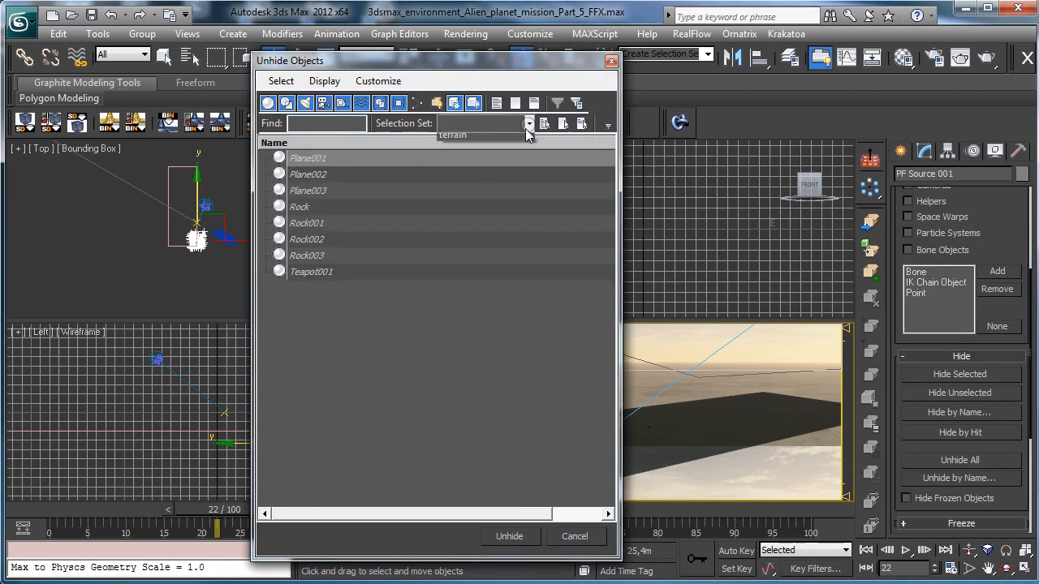
left_click(476, 137)
left_click(510, 537)
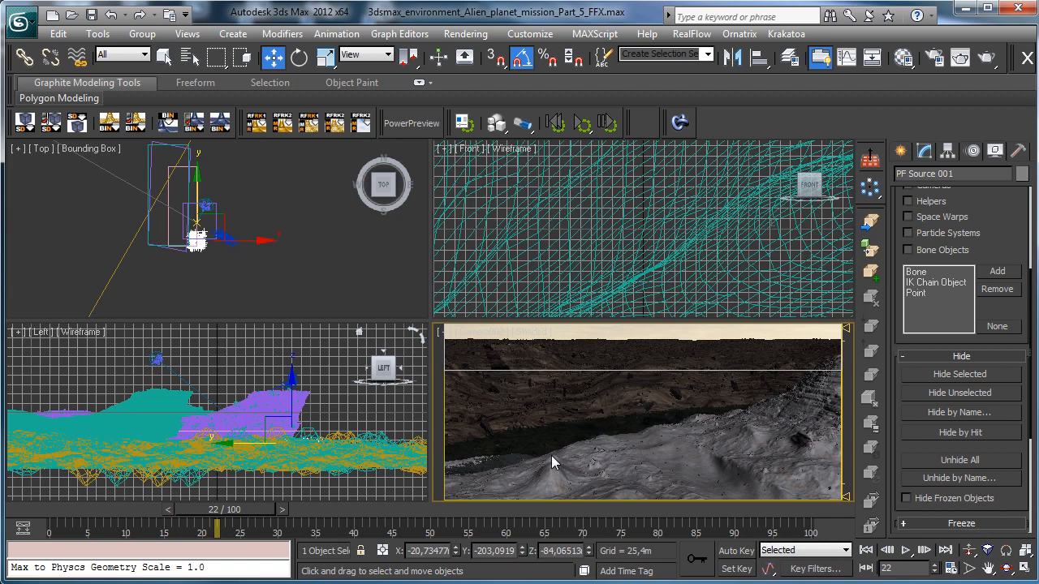
left_click(552, 455)
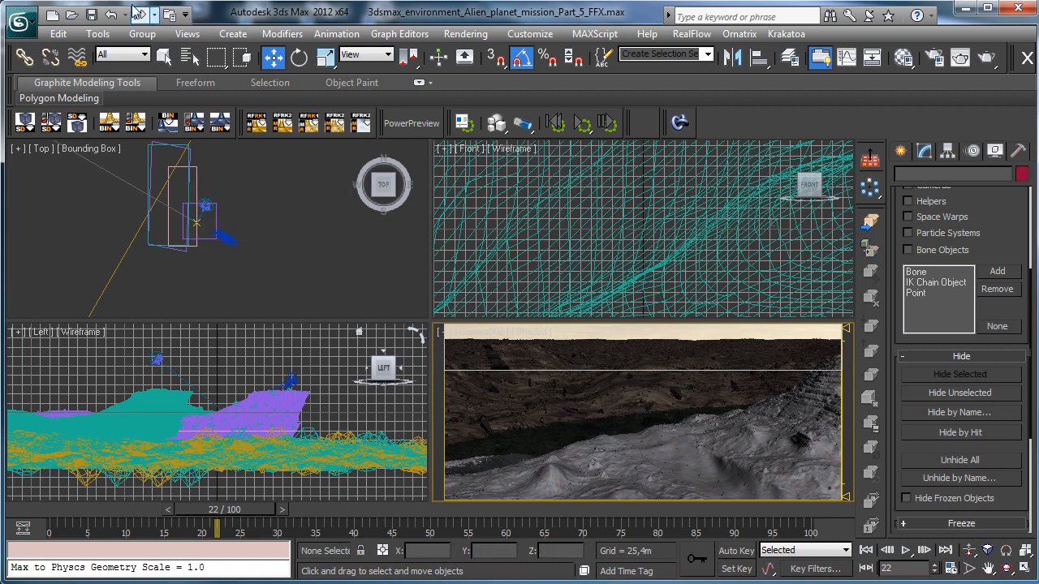
Undo the last selection change, select the terrain selection set, and clear its objects from the viewports.
left_click(111, 14)
left_click(707, 57)
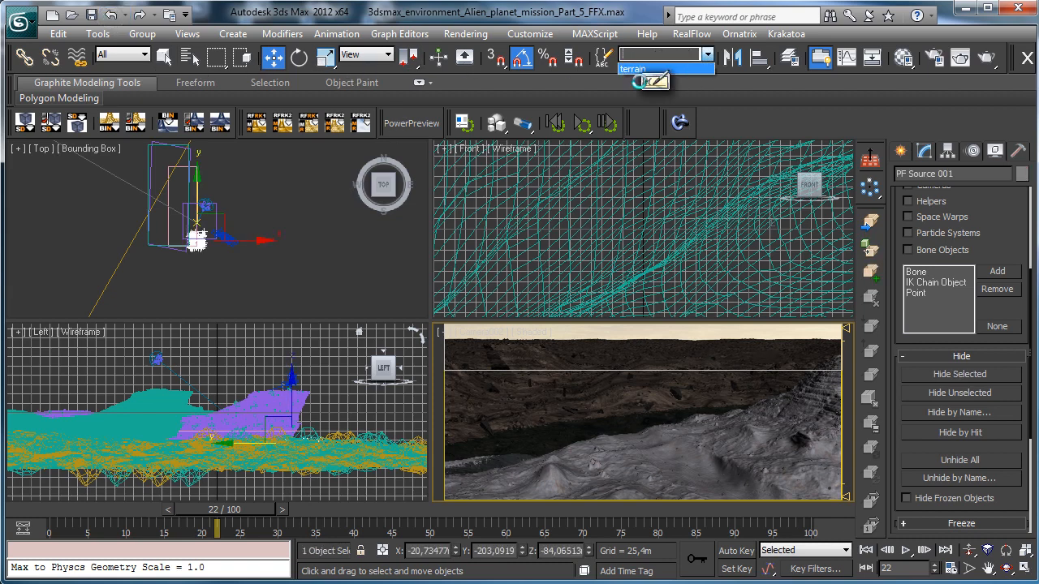
left_click(641, 74)
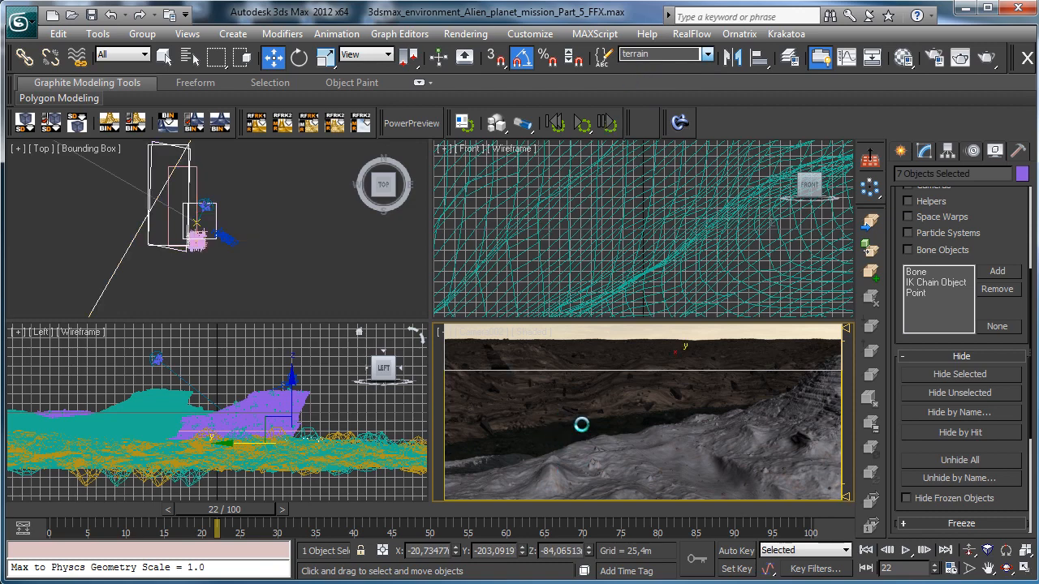
key("Delete")
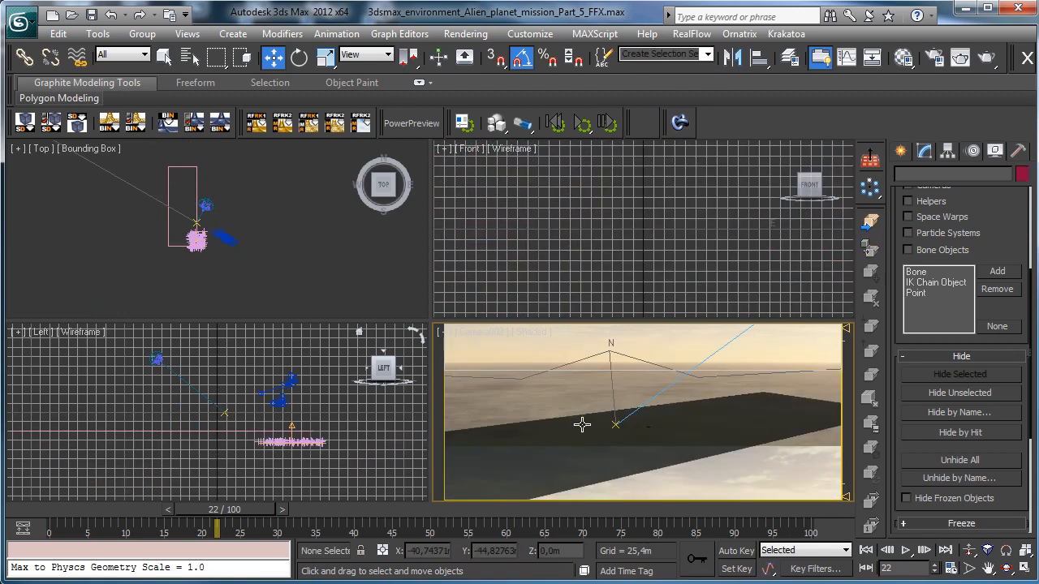
Return to frame 0 and delete the PF Source particle system.
left_click_drag(21, 512, 345, 540)
key("Home")
key("w")
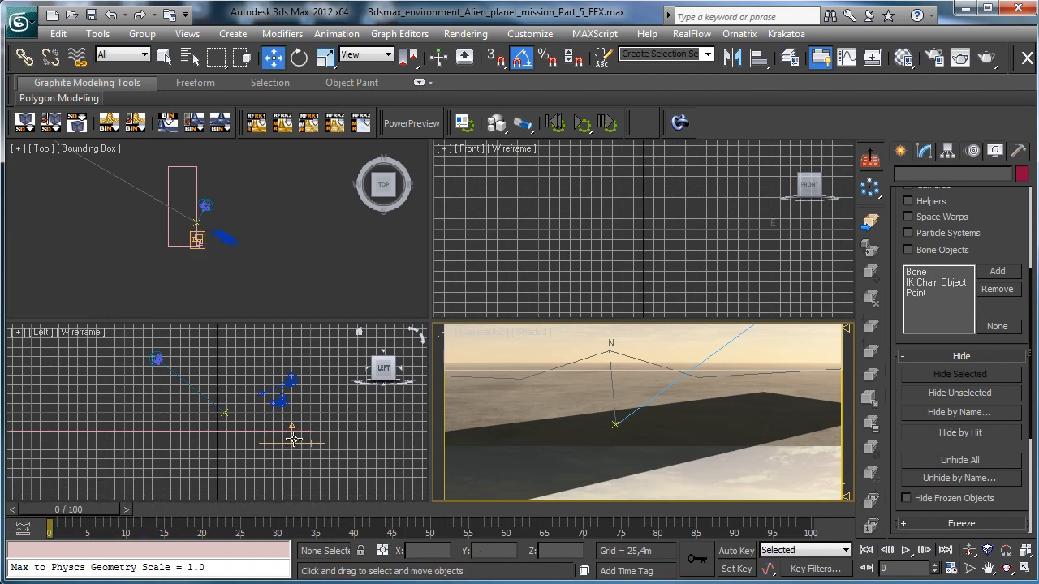
left_click(293, 444)
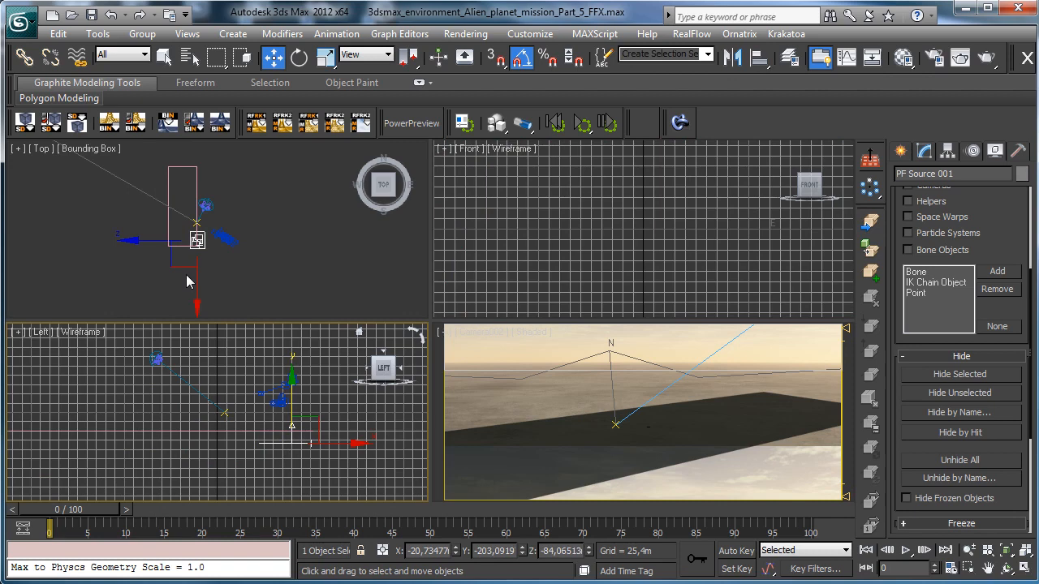
key("ctrl+d")
Create a FumeFX container near the camera in the Top view, about 247 m wide, 221 m long and 145 m high.
left_click(901, 151)
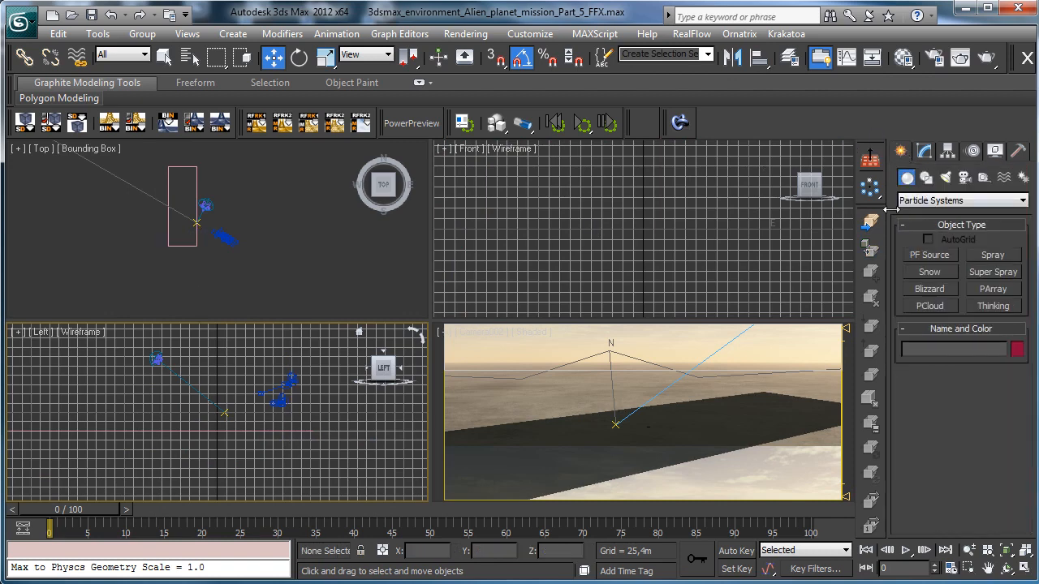
left_click(920, 200)
left_click(931, 211)
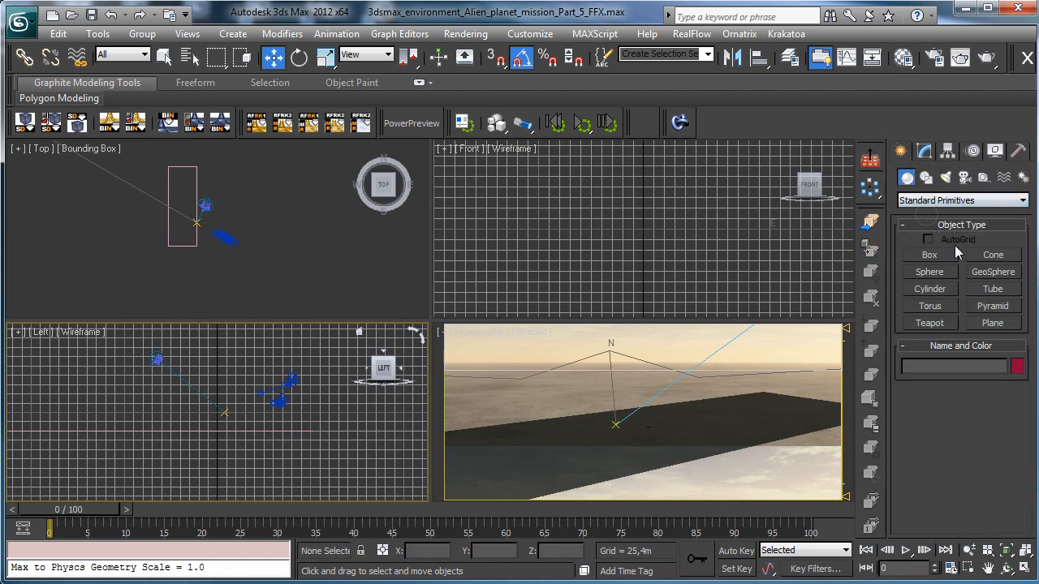
left_click(931, 202)
left_click(930, 362)
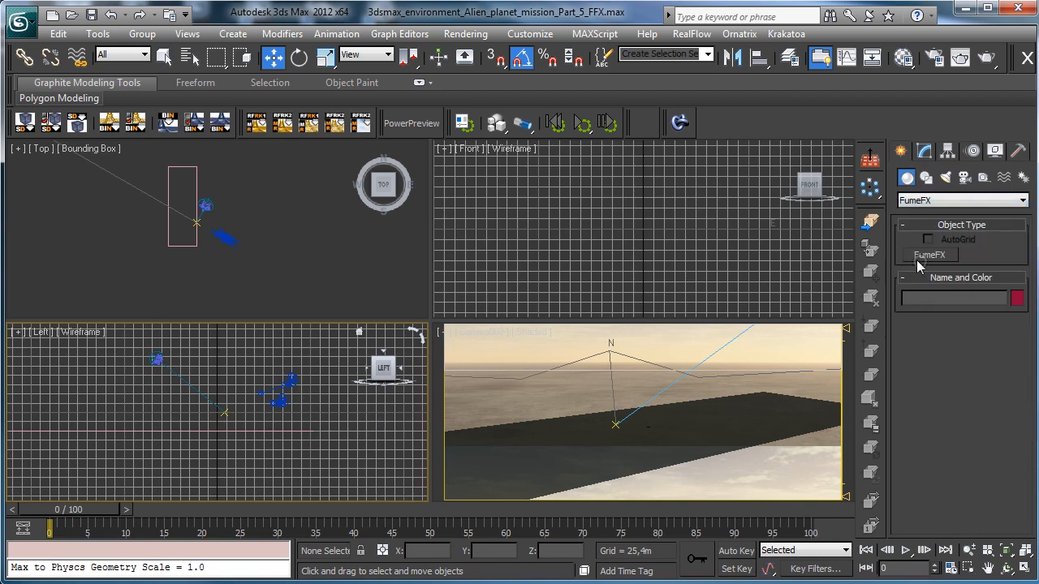
left_click(925, 256)
left_click_drag(193, 233, 216, 249)
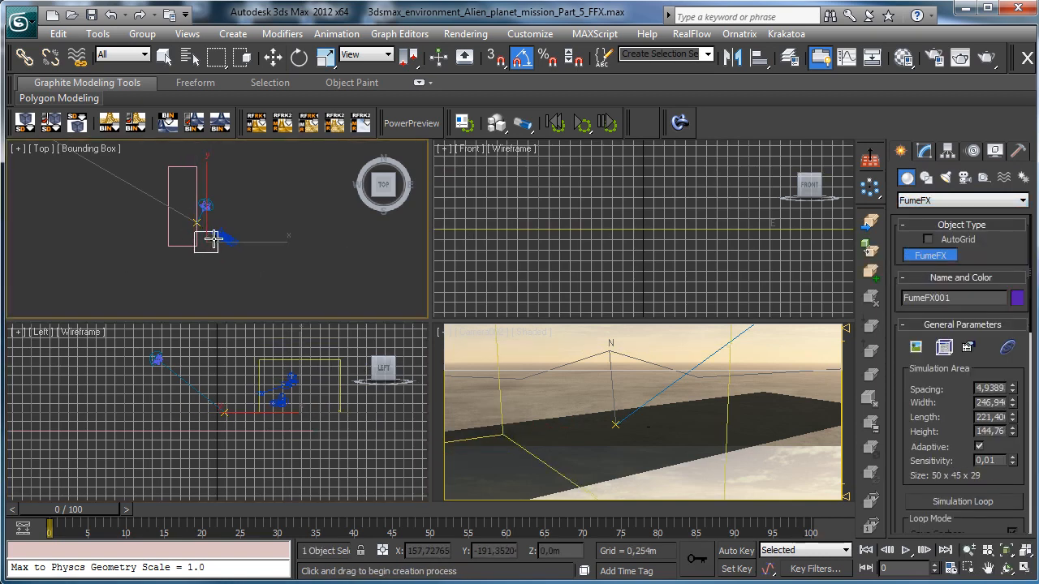
left_click(215, 240)
Reduce the new container to about 113,6 m wide, 115,1 m long and 97 m high, and activate Move in the Left view.
left_click_drag(1014, 404, 1023, 454)
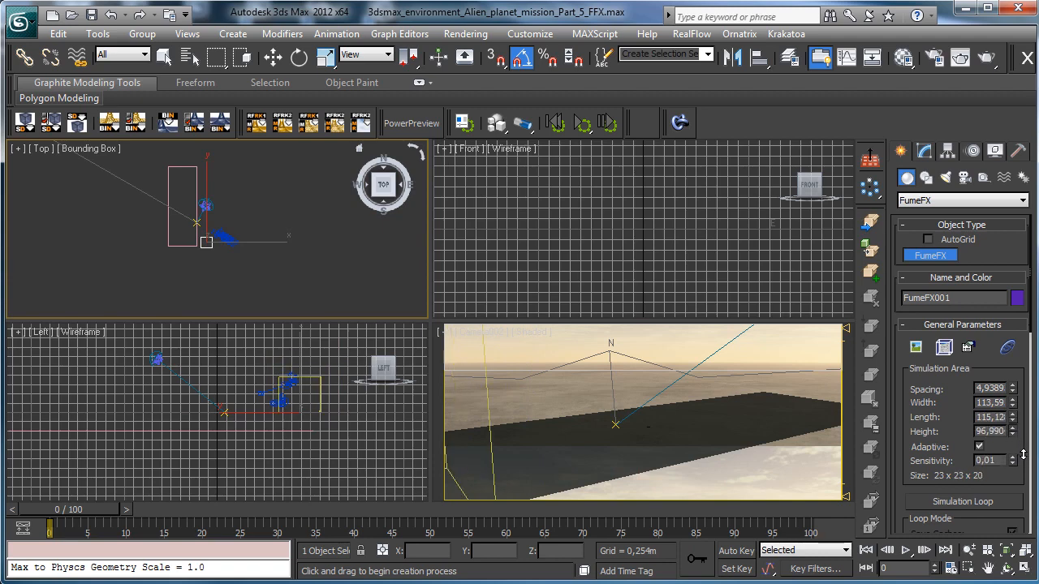
right_click(362, 432)
left_click(275, 59)
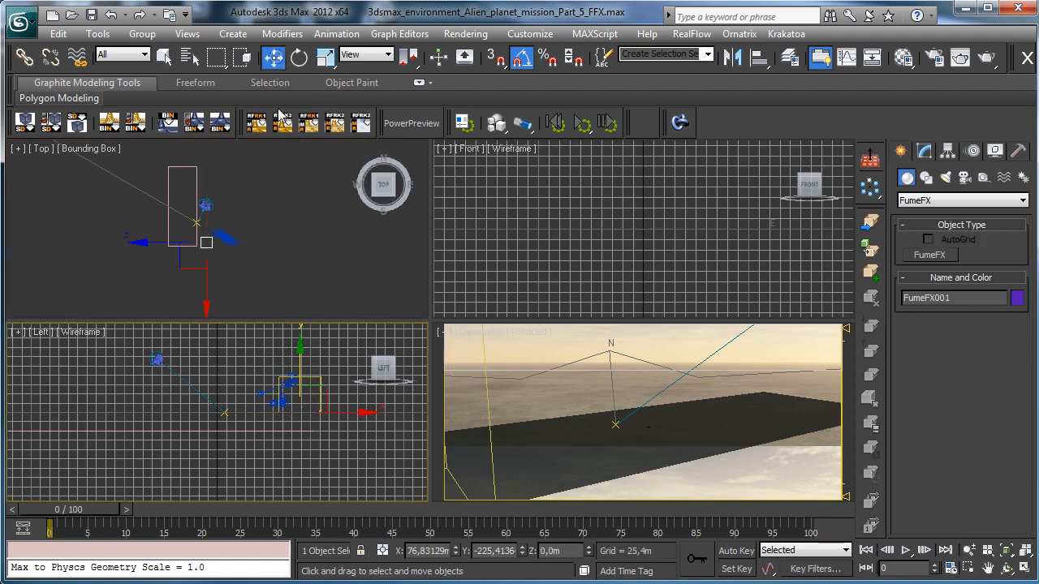
Move the FumeFX container lower and nearer the camera, adjusting its position in the Left and Top views.
left_click_drag(320, 390, 285, 401)
right_click(246, 260)
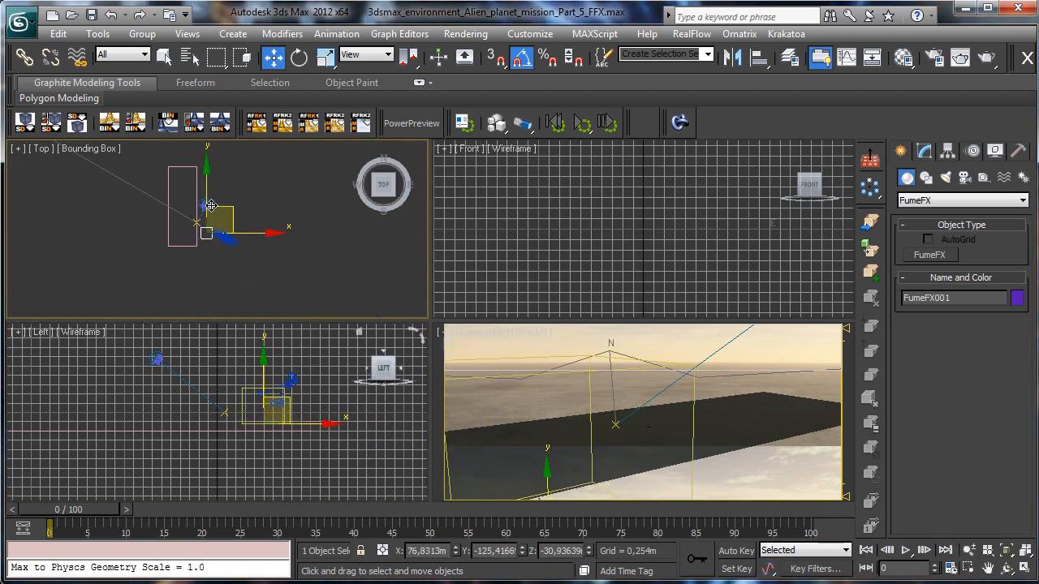
left_click_drag(273, 359, 261, 383)
right_click(219, 258)
left_click_drag(206, 193, 206, 199)
right_click(630, 402)
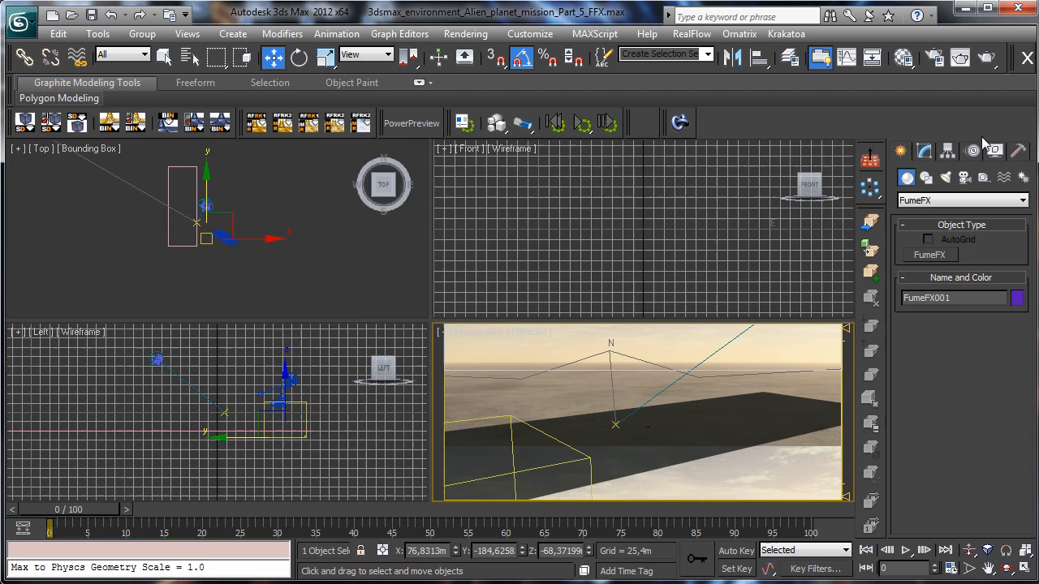
Increase the FumeFX container's height to about 158,1 m.
left_click(924, 151)
left_click_drag(1020, 408, 974, 349)
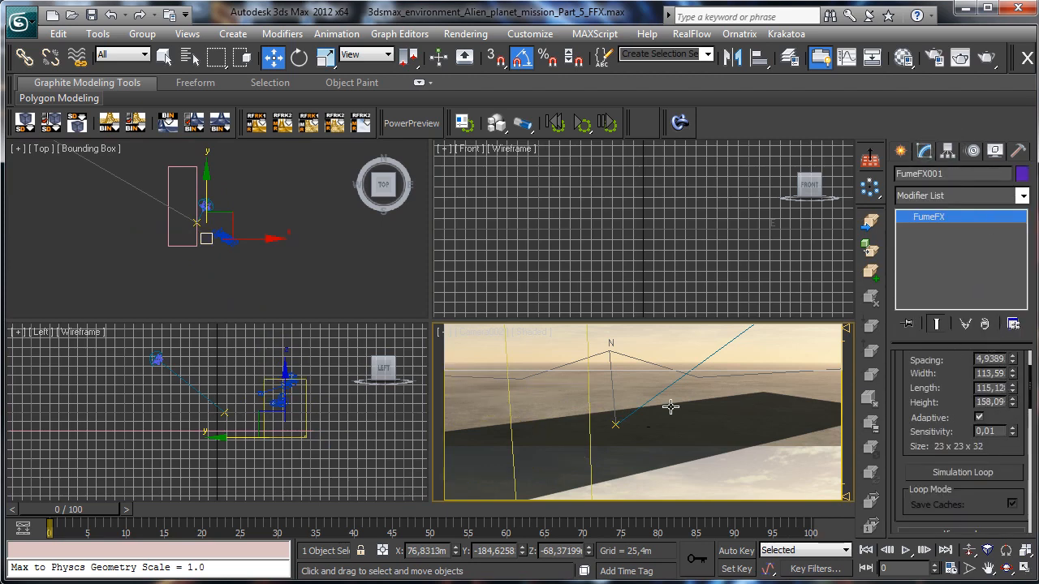
right_click(648, 402)
Create a box-shaped FumeFX Simple Src inside the container in the Top view, about 102,2 m wide and 76,6 m long.
left_click(903, 153)
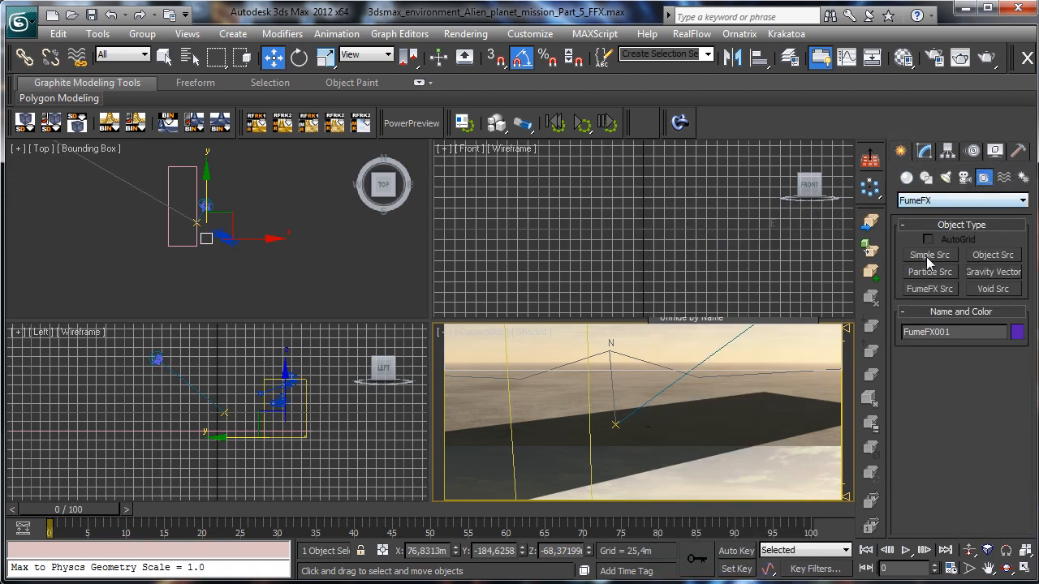
left_click(929, 256)
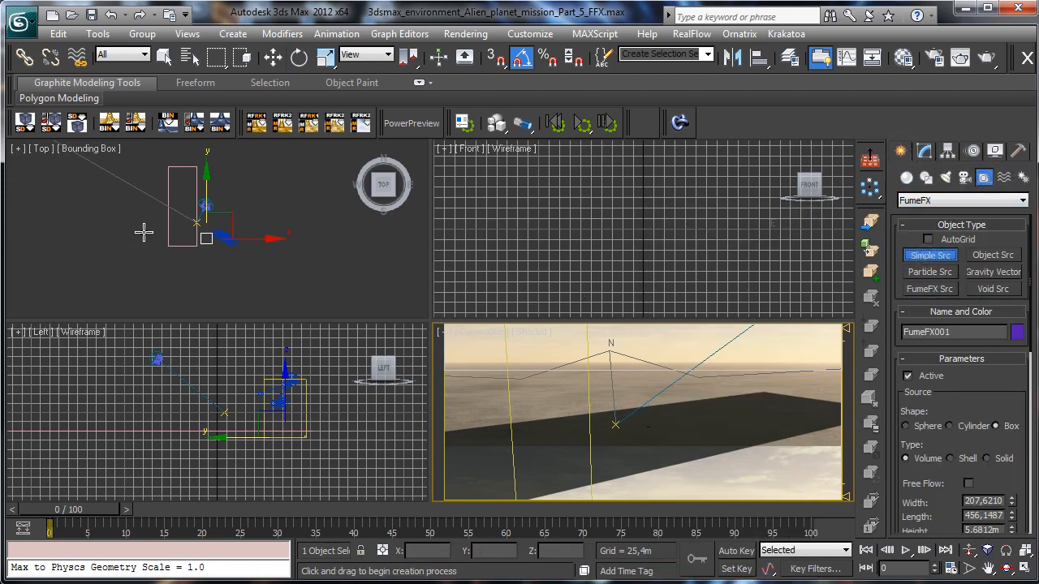
left_click_drag(205, 238, 214, 245)
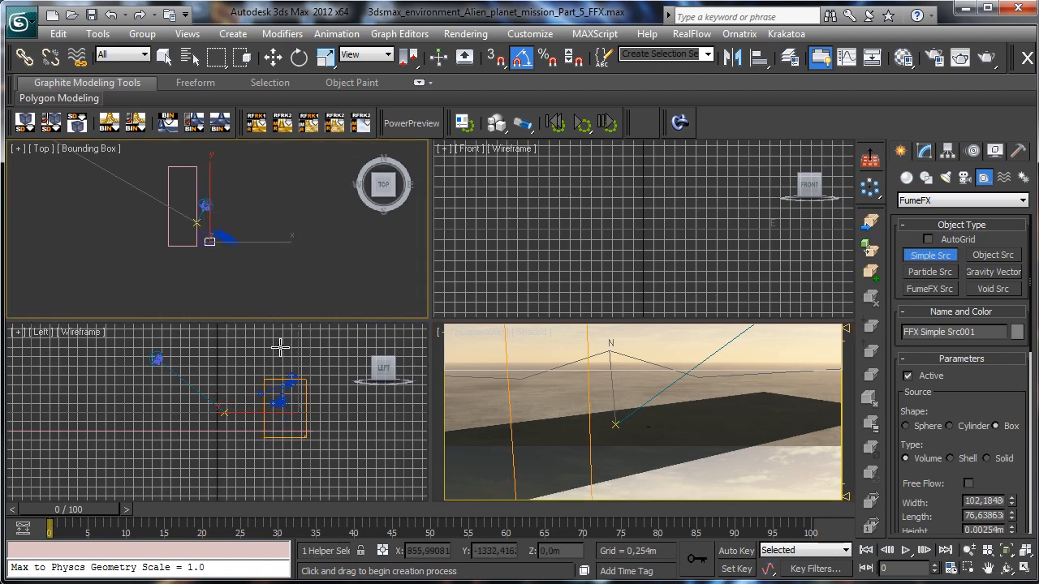
left_click(273, 56)
Set the simple source's height to 2,0 m and move it down near the container's base in the Left view.
left_click(923, 153)
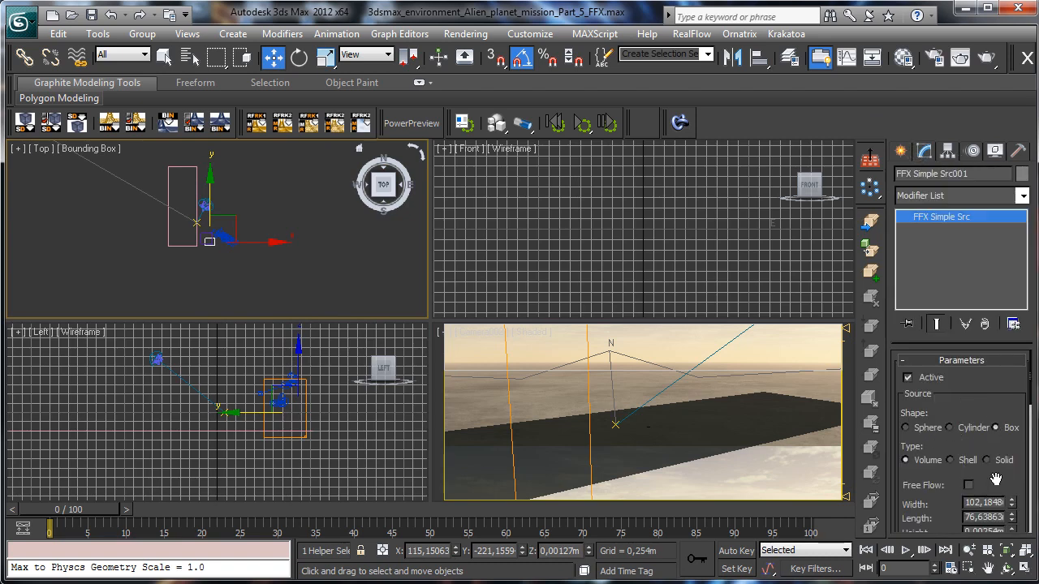
left_click_drag(1011, 487, 985, 427)
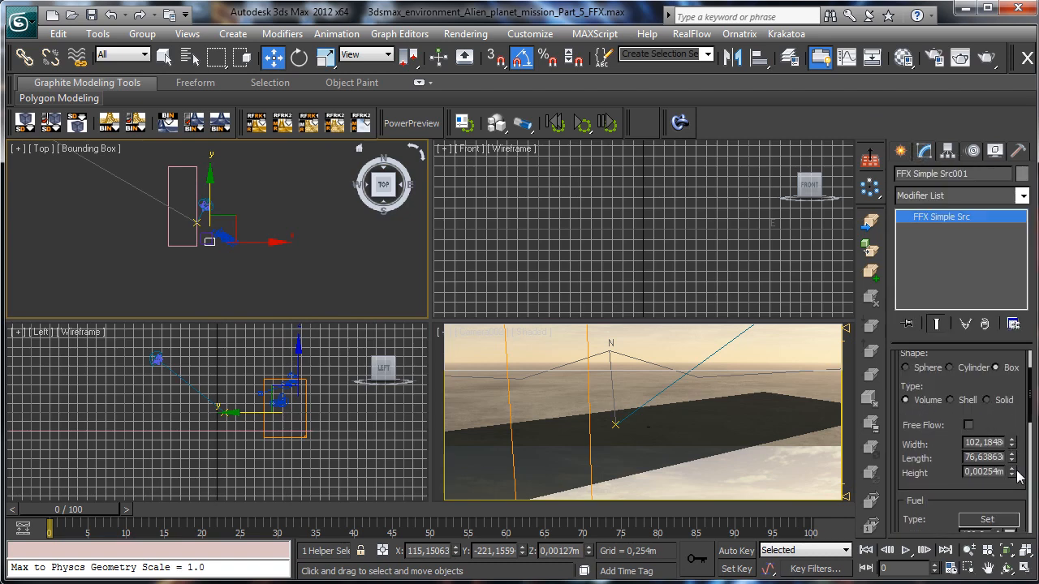
left_click_drag(1012, 473, 990, 472)
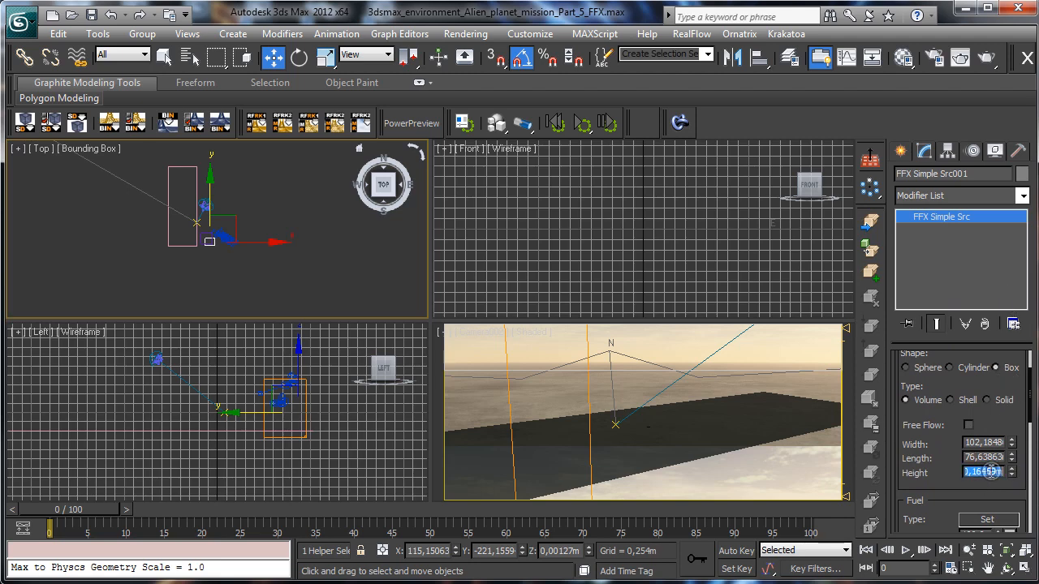
type("2,0m")
left_click(274, 417)
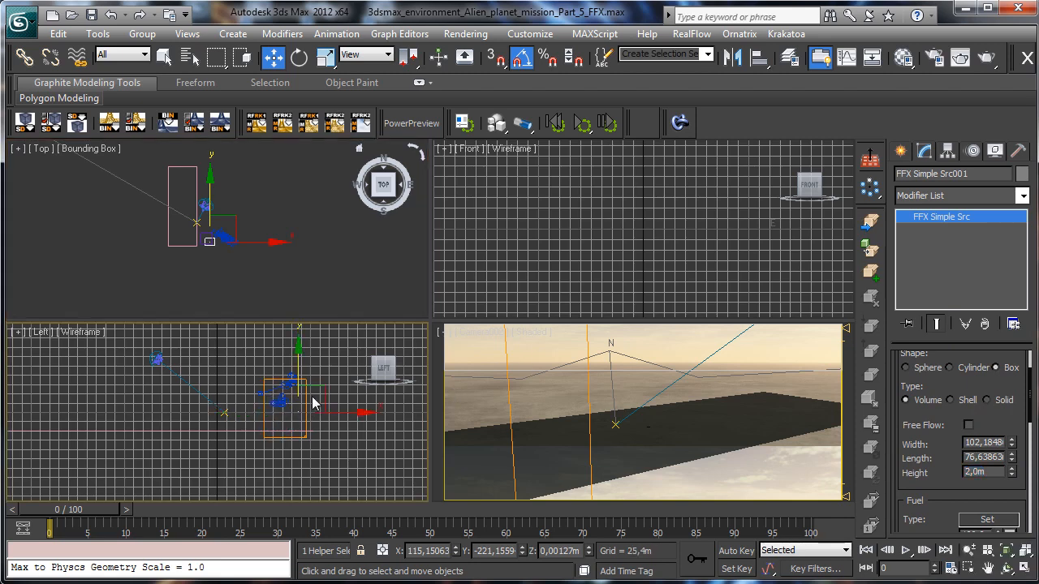
left_click_drag(307, 397, 305, 403)
Set the simple source's height to 5 m and raise it slightly within the container in the Left view.
double_click(986, 471)
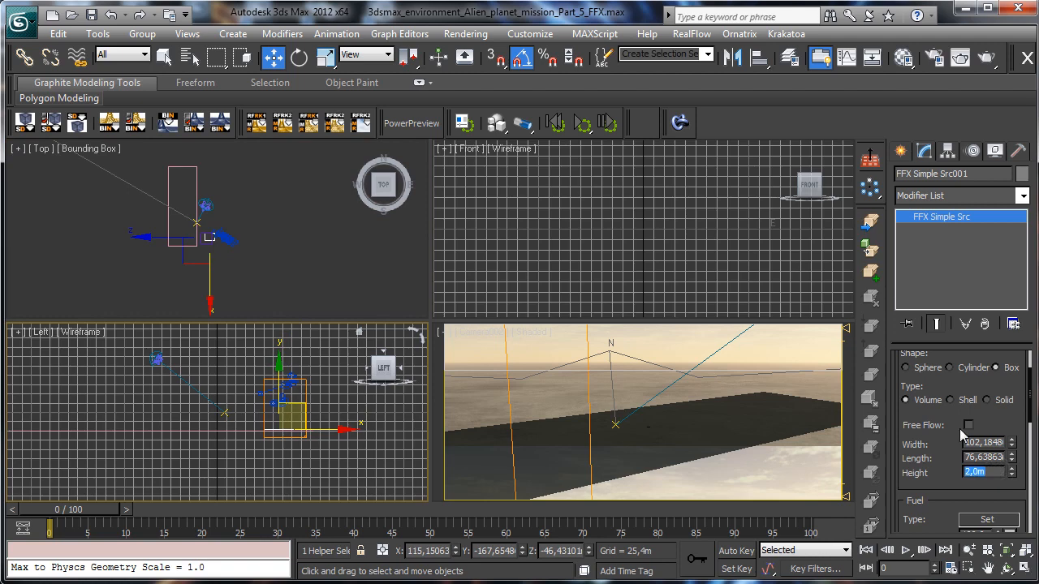
type("5")
key("Return")
right_click(288, 367)
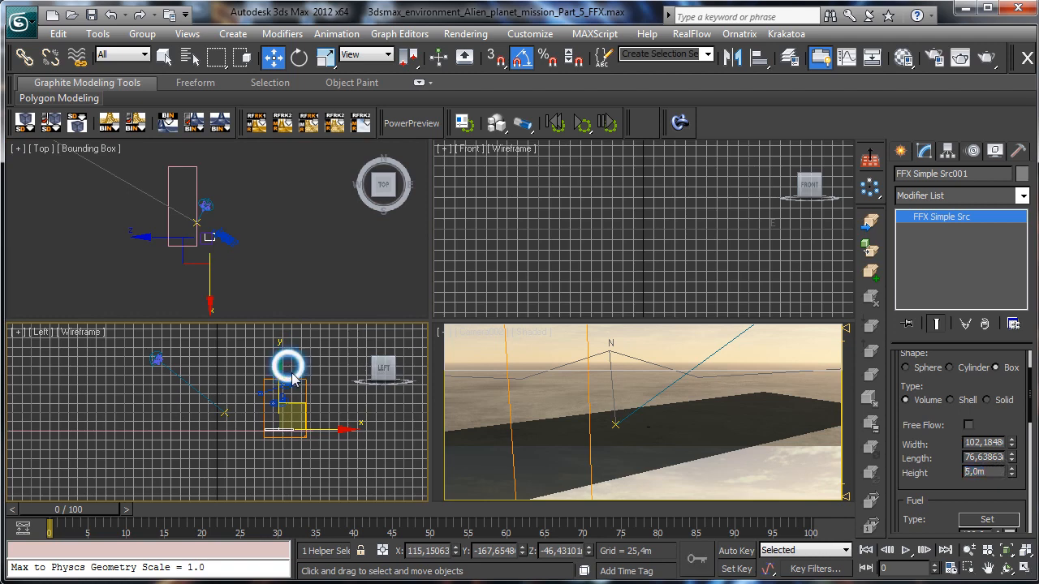
left_click(305, 383)
left_click_drag(304, 397, 300, 398)
right_click(548, 409)
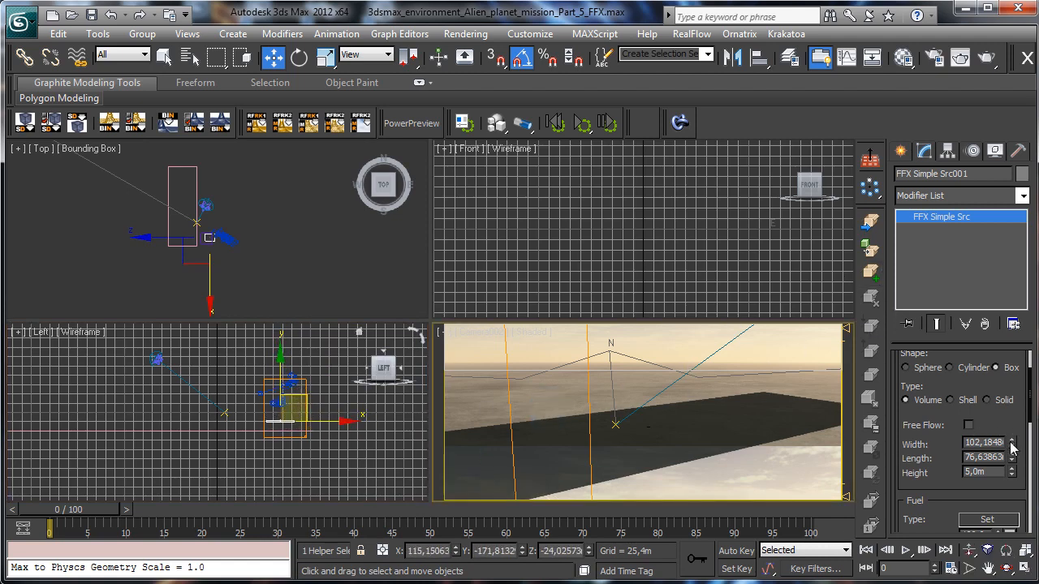
Reduce the simple source's width to about 26,6 m.
left_click_drag(1012, 445, 1019, 499)
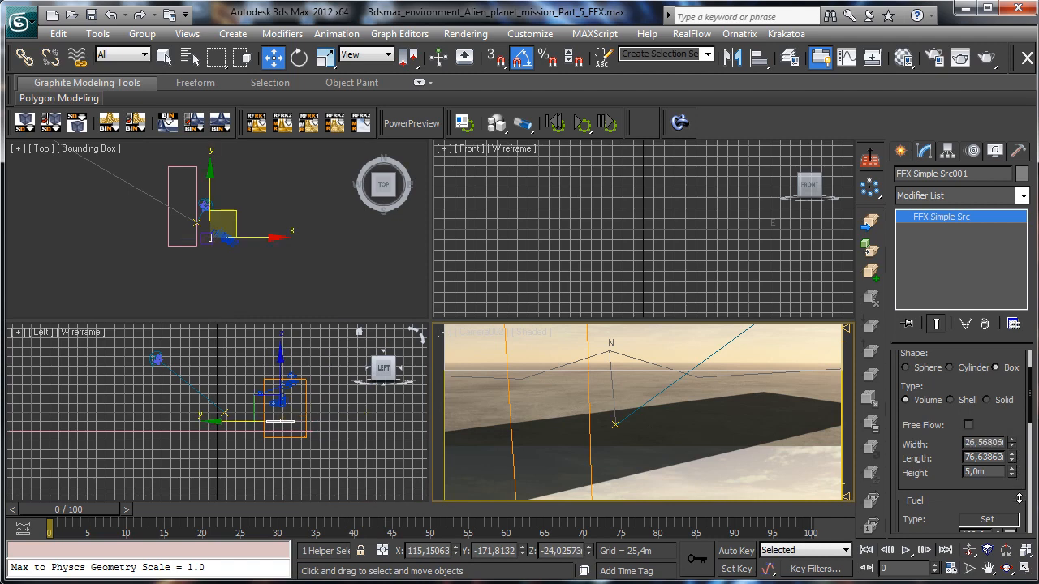
right_click(623, 406)
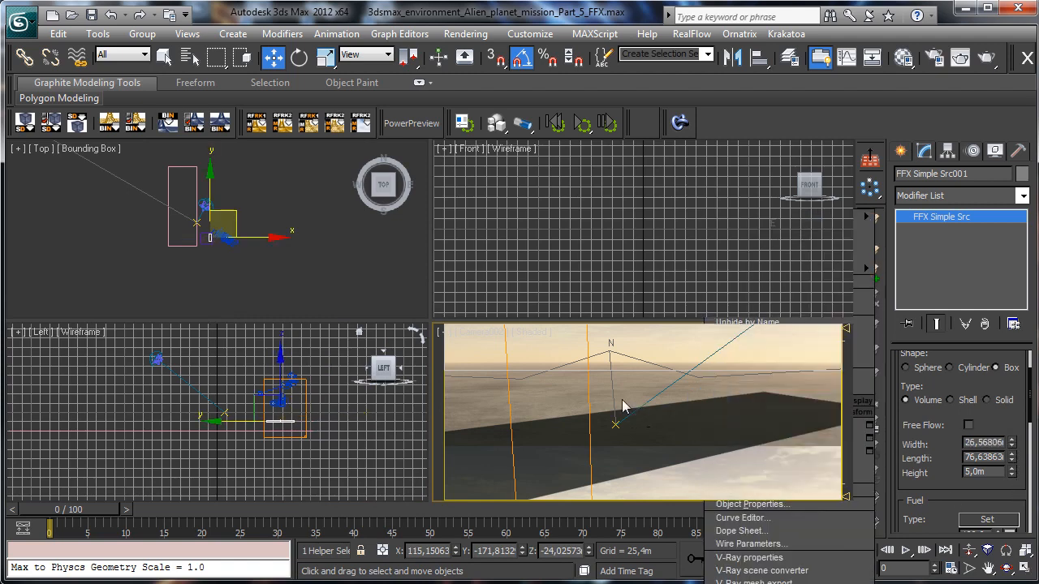
left_click(254, 280)
Set the simple source's width and length to 5 m and its height to 2 m.
left_click(969, 568)
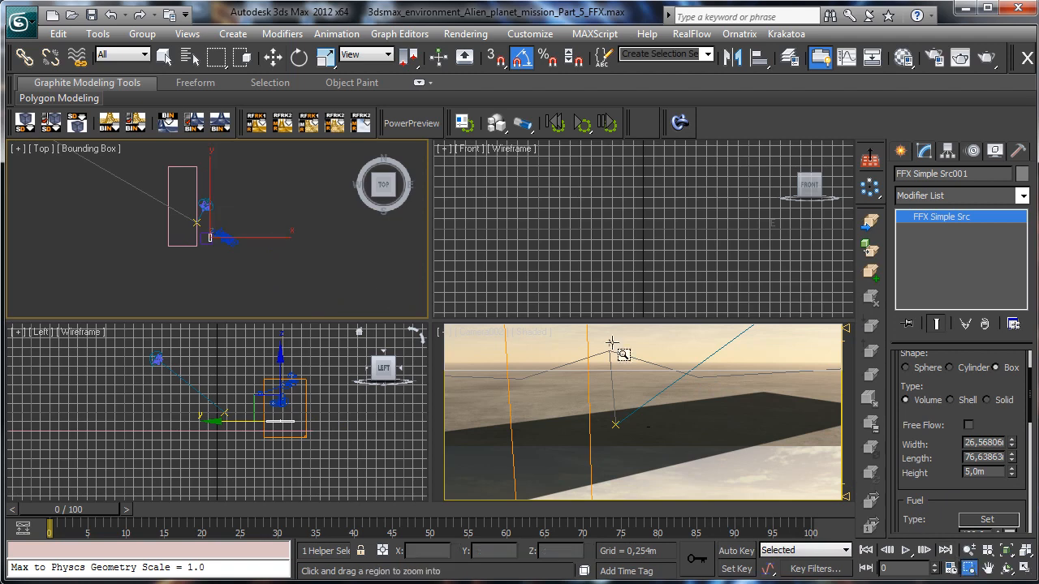
left_click_drag(183, 223, 236, 250)
left_click_drag(112, 183, 341, 287)
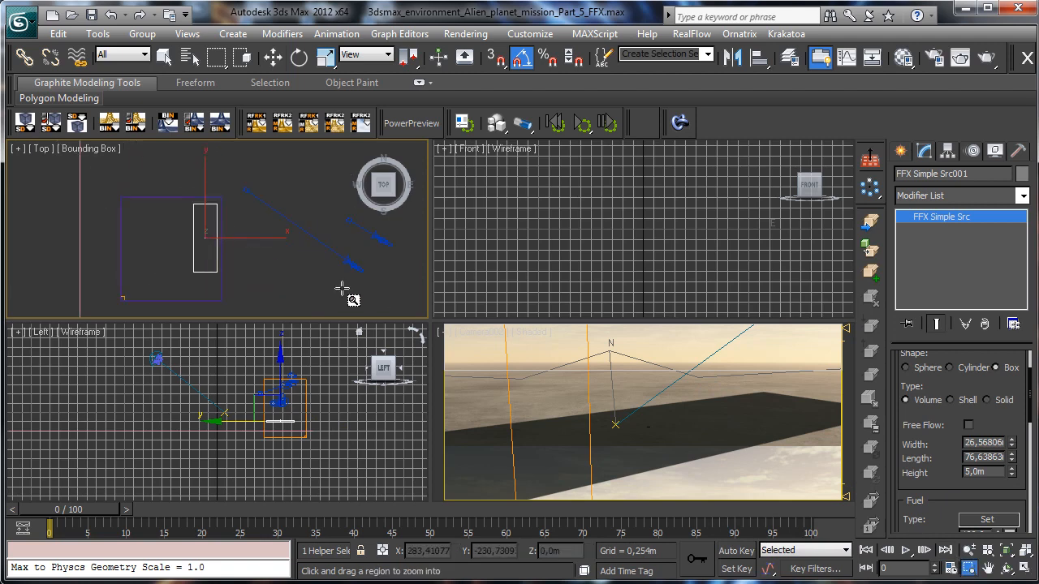
left_click(272, 58)
right_click(242, 265)
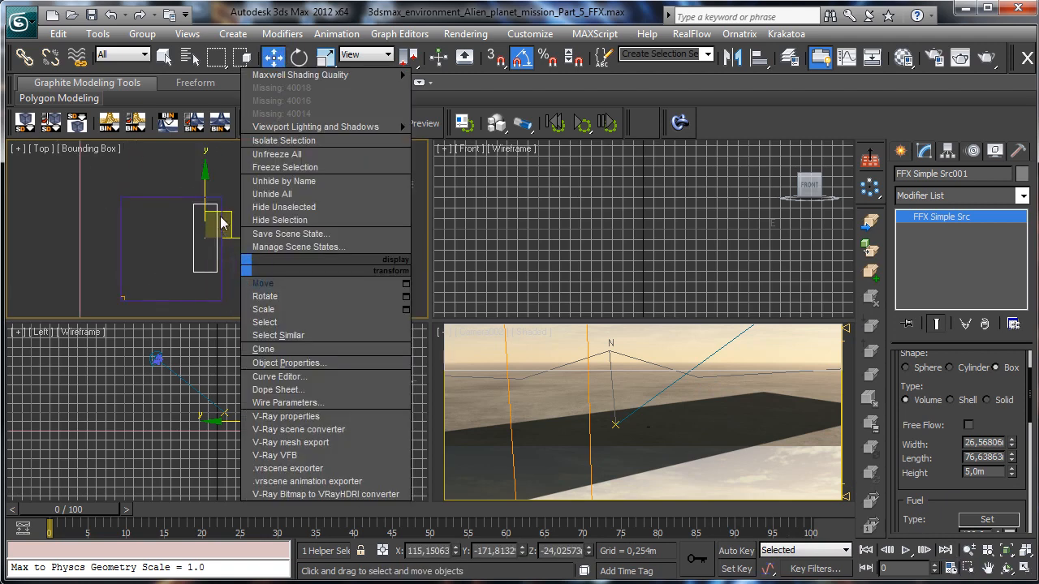
left_click(974, 449)
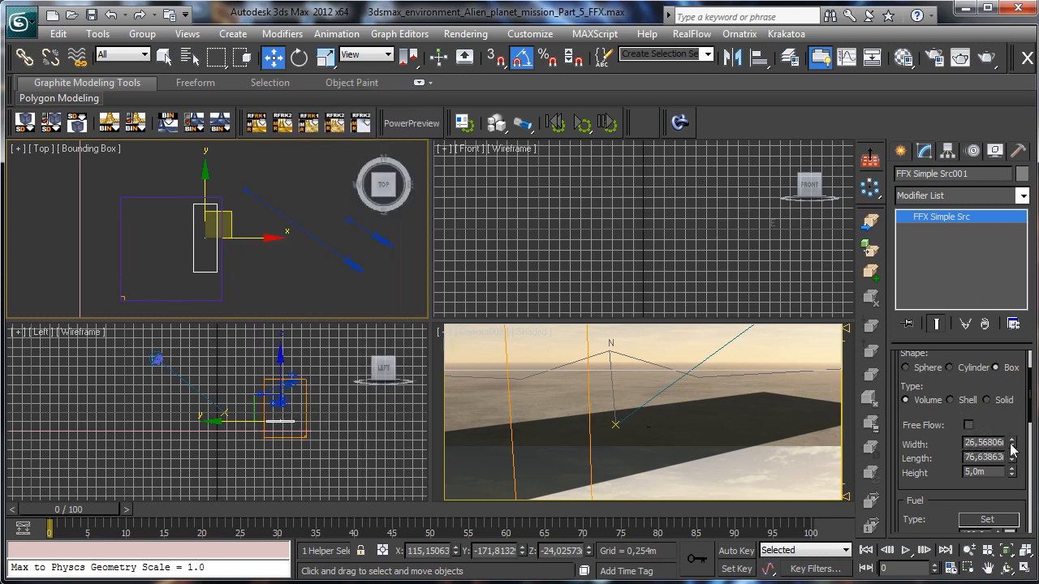
double_click(991, 442)
type("5")
key("Tab")
type("5")
key("Return")
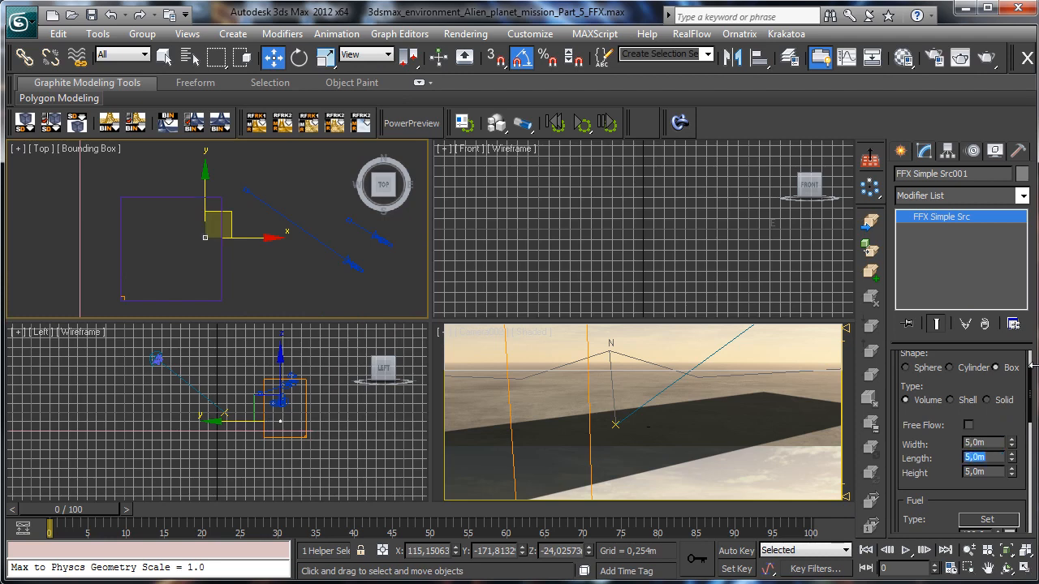
key("Tab")
Raise the simple source in the Left view and move it out of the container toward the camera in the Top view.
left_click(285, 378)
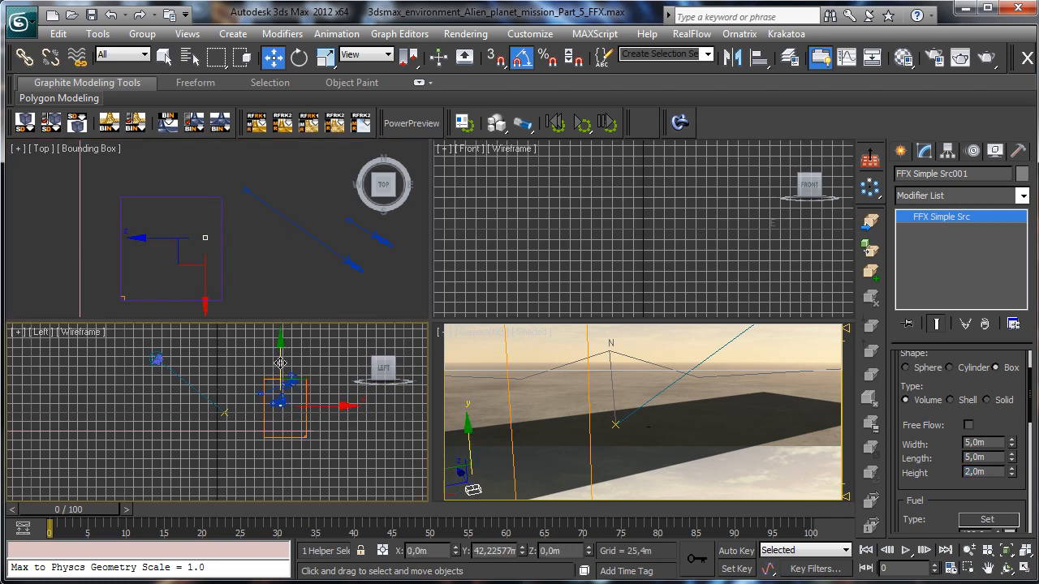
right_click(288, 215)
left_click_drag(218, 226, 318, 244)
right_click(311, 415)
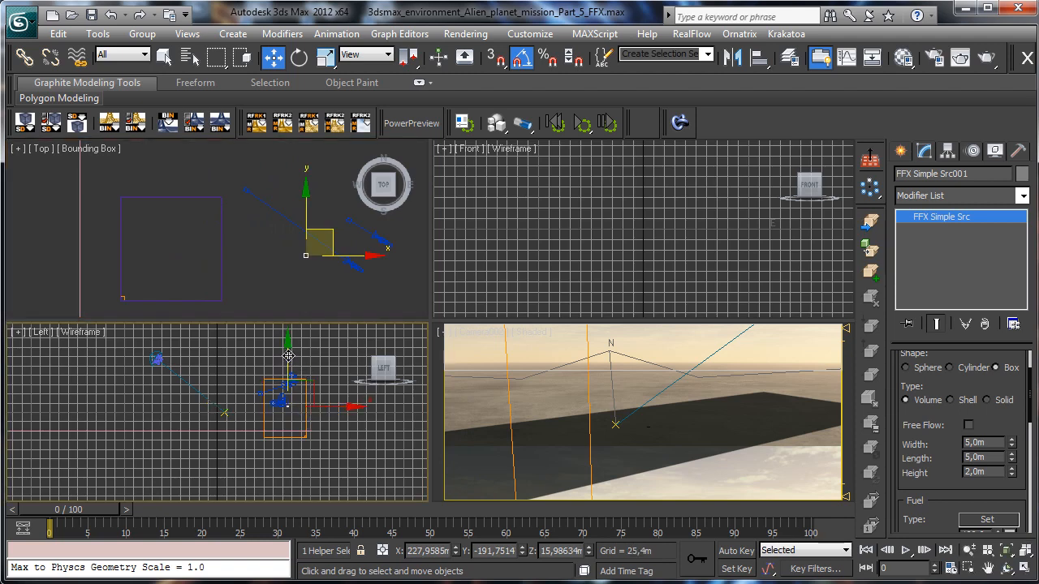
left_click_drag(288, 355, 287, 340)
Fine-tune the simple source's position in front of the camera using the Top and Left views.
left_click(325, 263)
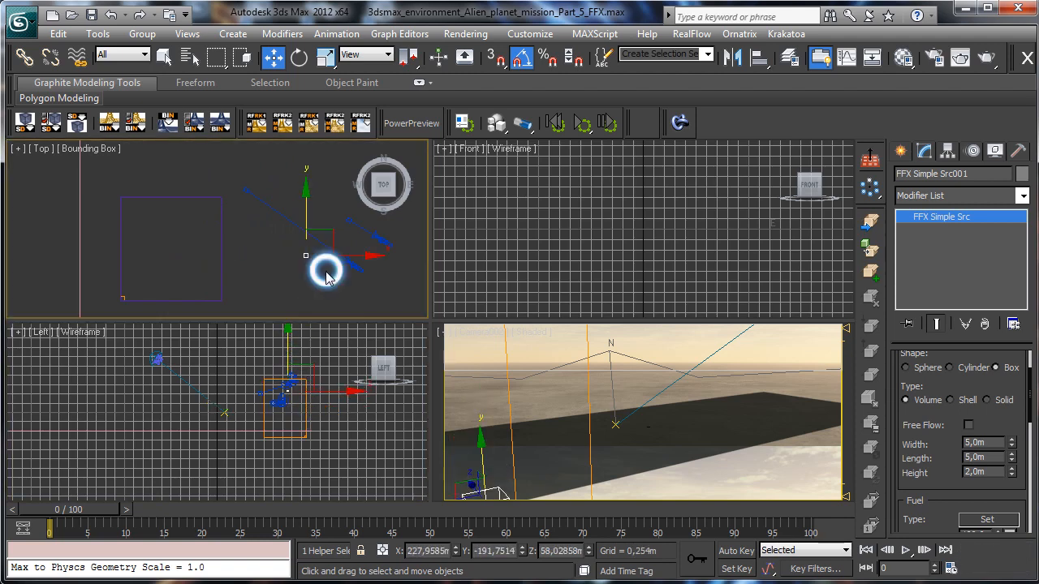
left_click(328, 361)
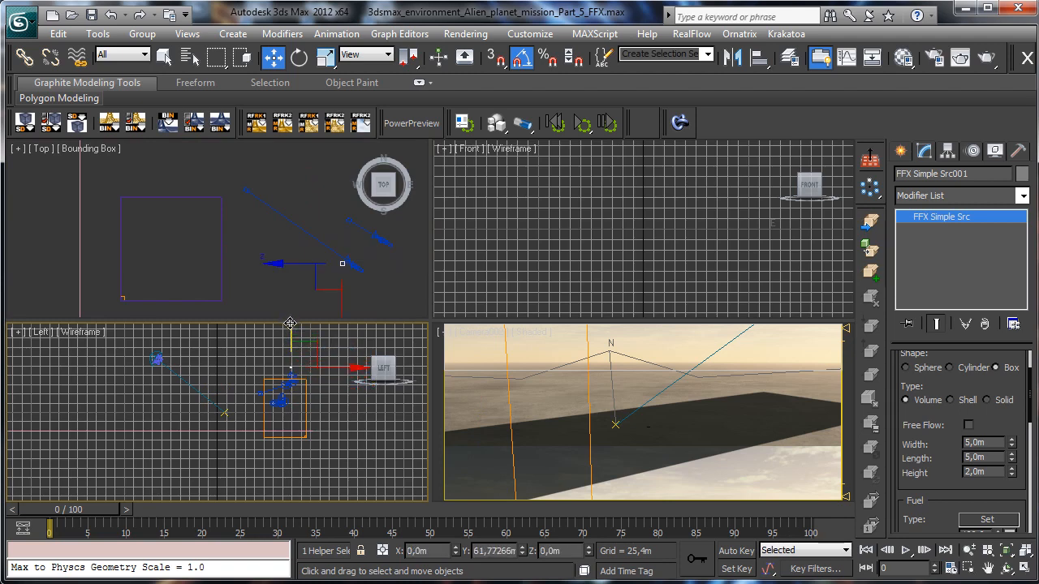
left_click(325, 262)
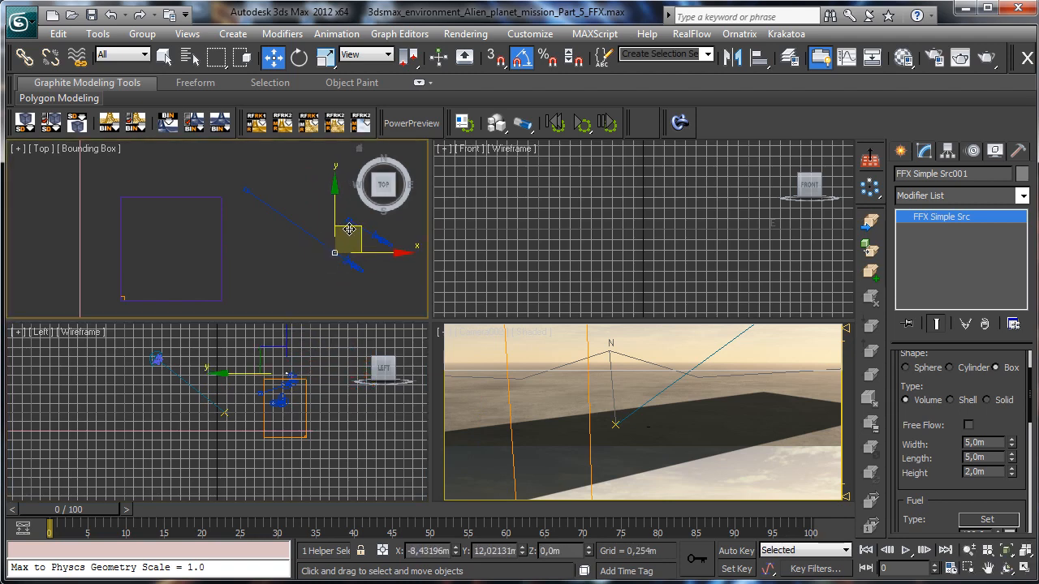
mouse_move(349, 229)
left_mouse_down()
mouse_move(352, 208)
mouse_move(341, 223)
left_mouse_up()
right_click(308, 359)
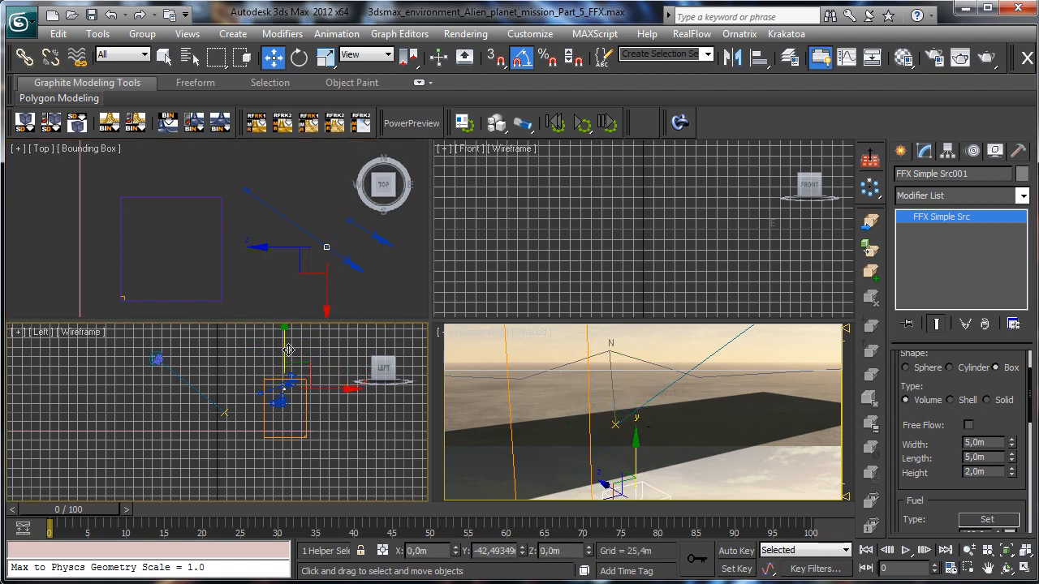
left_click(333, 243)
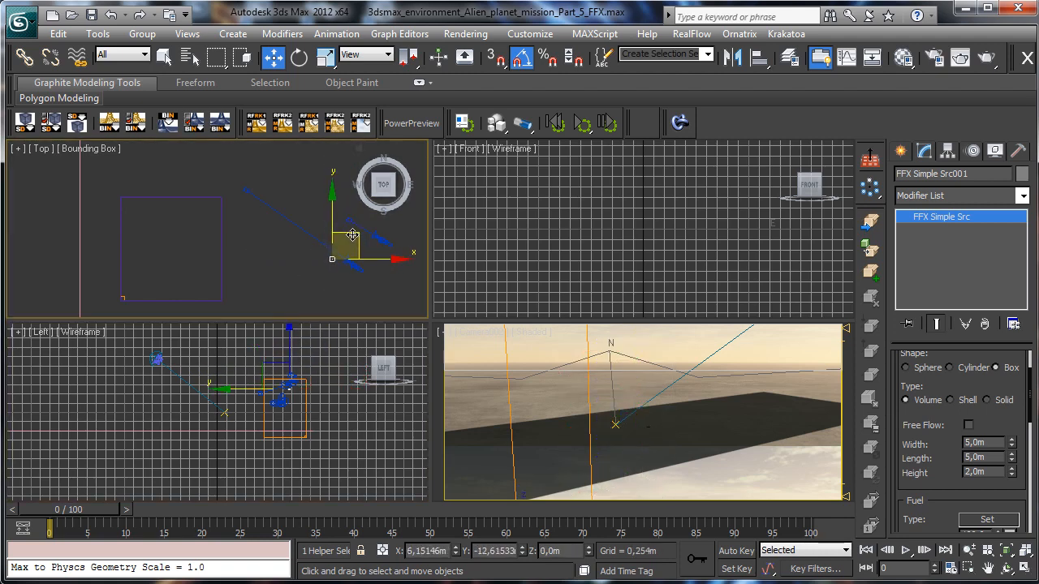
left_click_drag(352, 234, 348, 238)
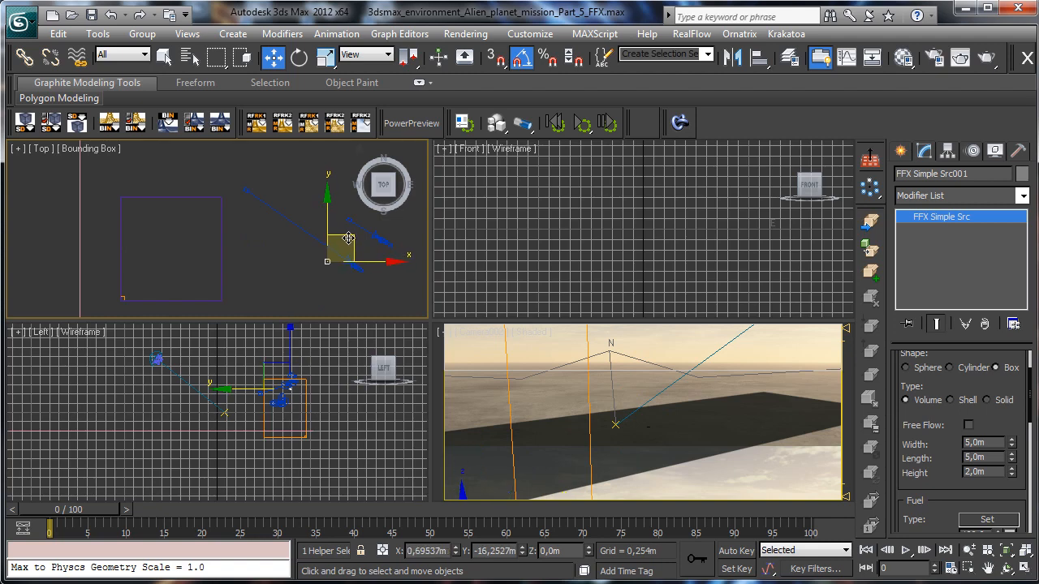
right_click(528, 373)
Move the FumeFX container over the simple source in the Top view and reduce it to about 39,5 × 39,5 × 71,1 m.
left_click(304, 401)
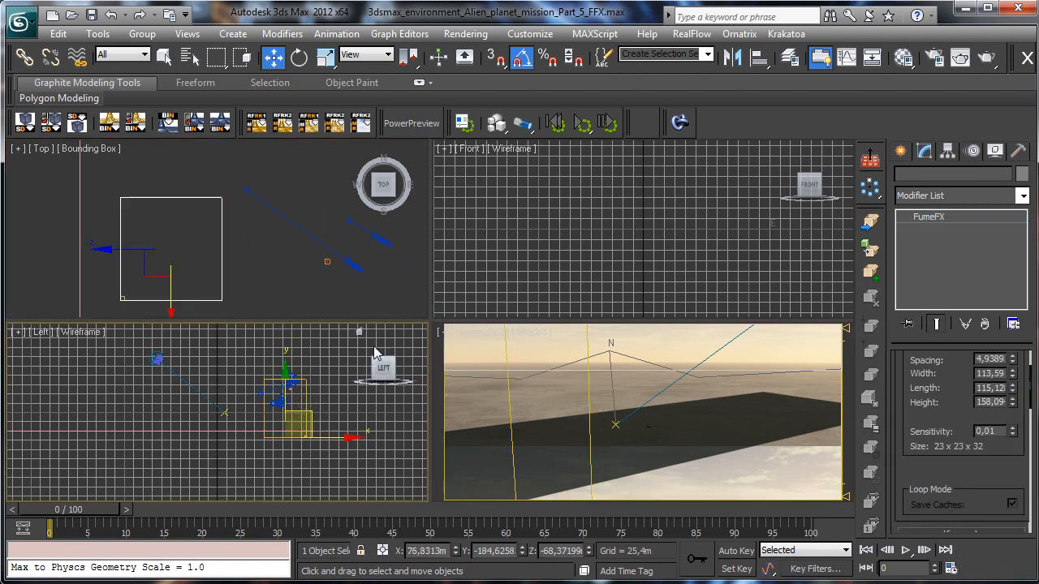
right_click(207, 241)
left_click_drag(207, 240, 348, 238)
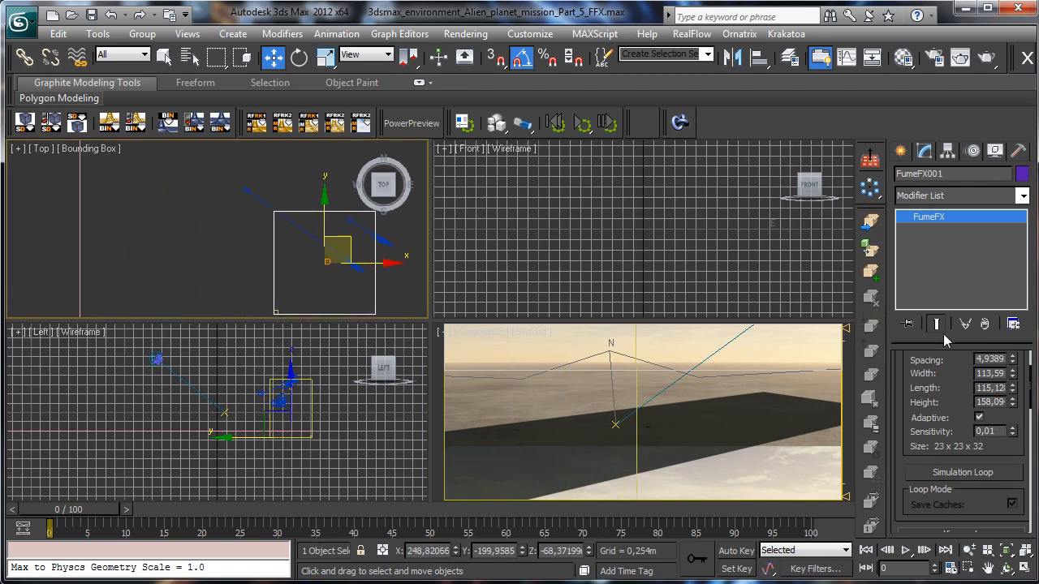
left_click_drag(1018, 374, 1012, 393)
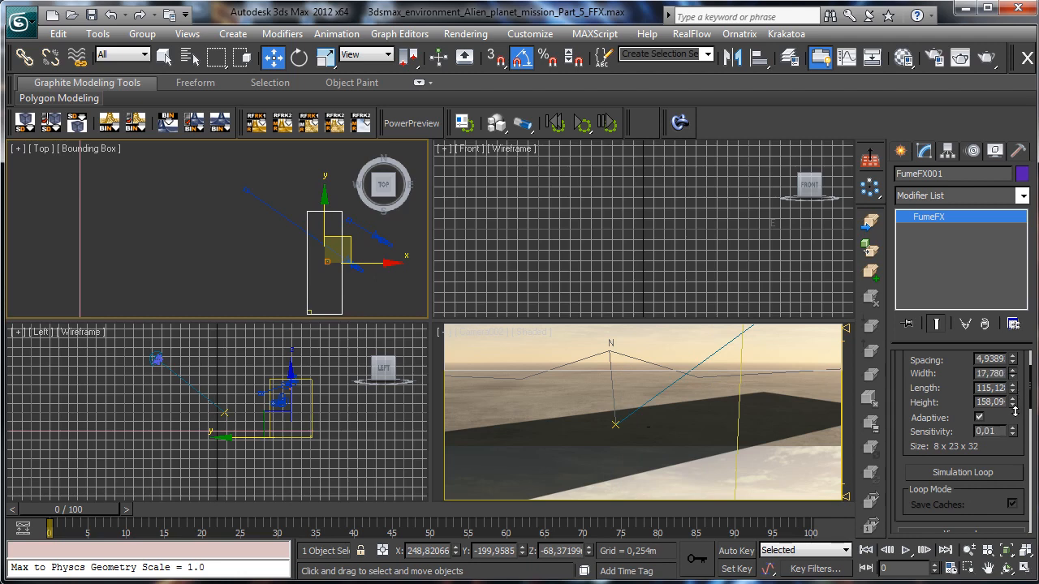
left_click_drag(1015, 412, 1019, 446)
Raise the FumeFX container around the simple source in the Left view and reduce its height to about 39,1 m.
left_click(266, 456)
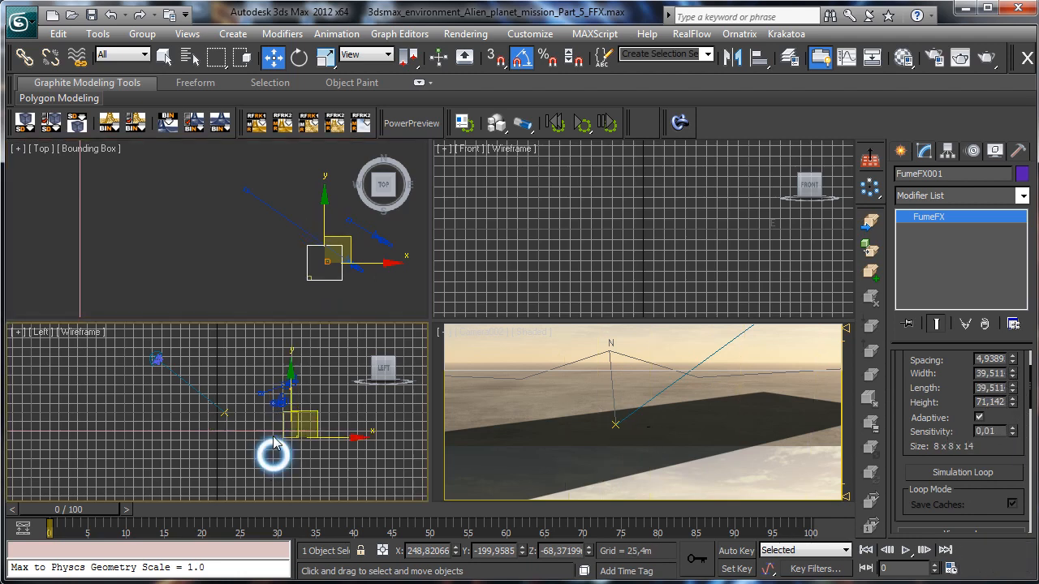
left_click_drag(287, 395, 286, 350)
left_click(1025, 551)
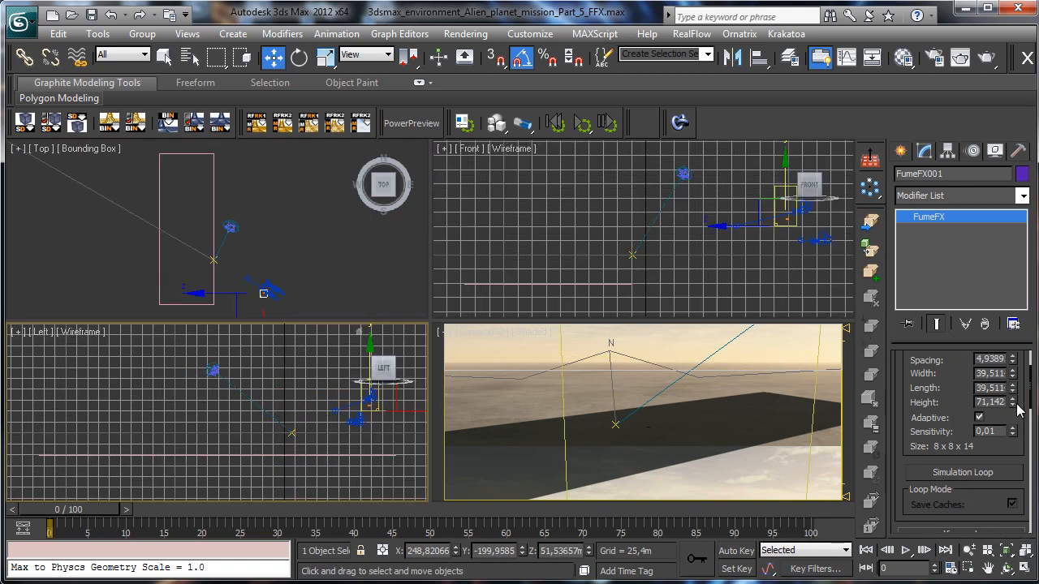
left_click_drag(1014, 407, 1011, 437)
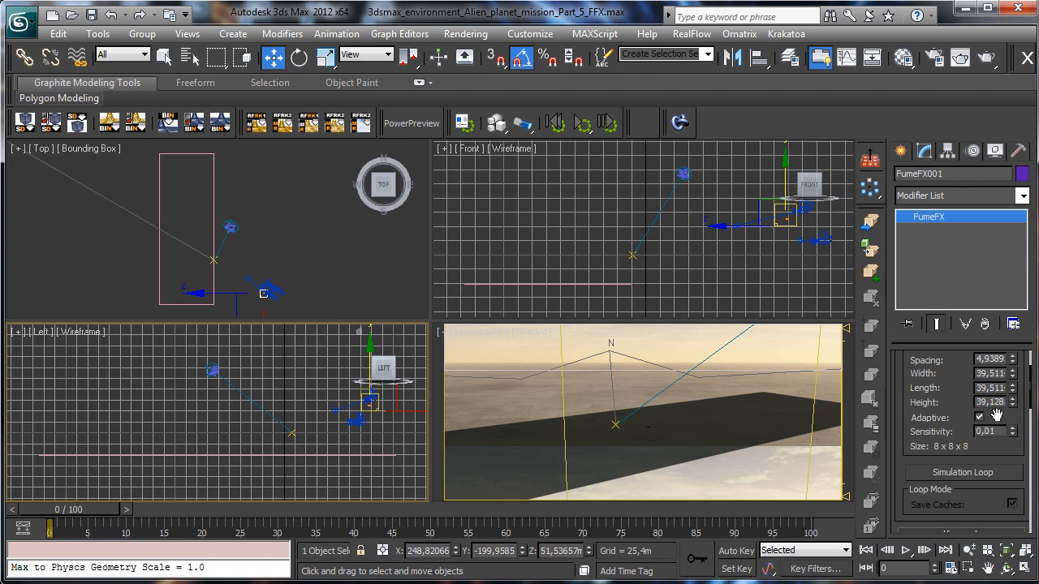
scroll(953, 396, "up", 2)
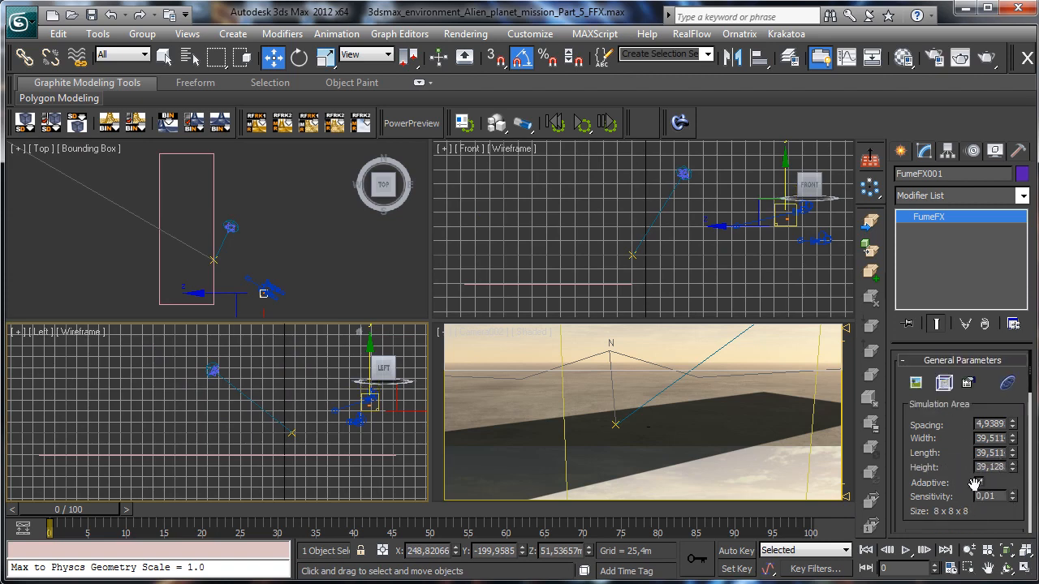
Set the FumeFX container's grid spacing to 1 m and shrink it to about 19,4 × 15,0 × 31,7 m.
double_click(995, 424)
type("1")
key("Return")
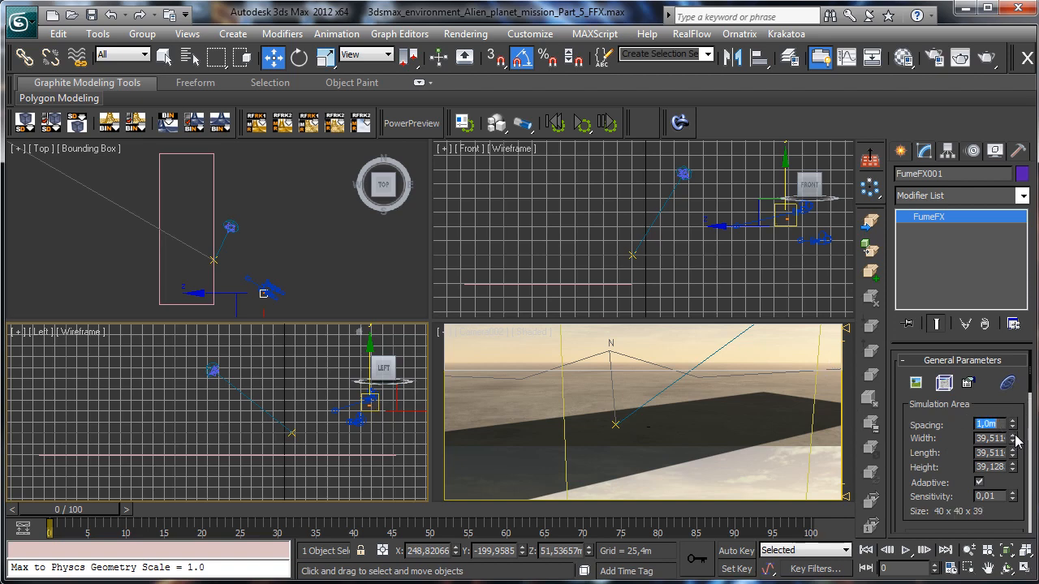
left_click_drag(1018, 439, 1014, 484)
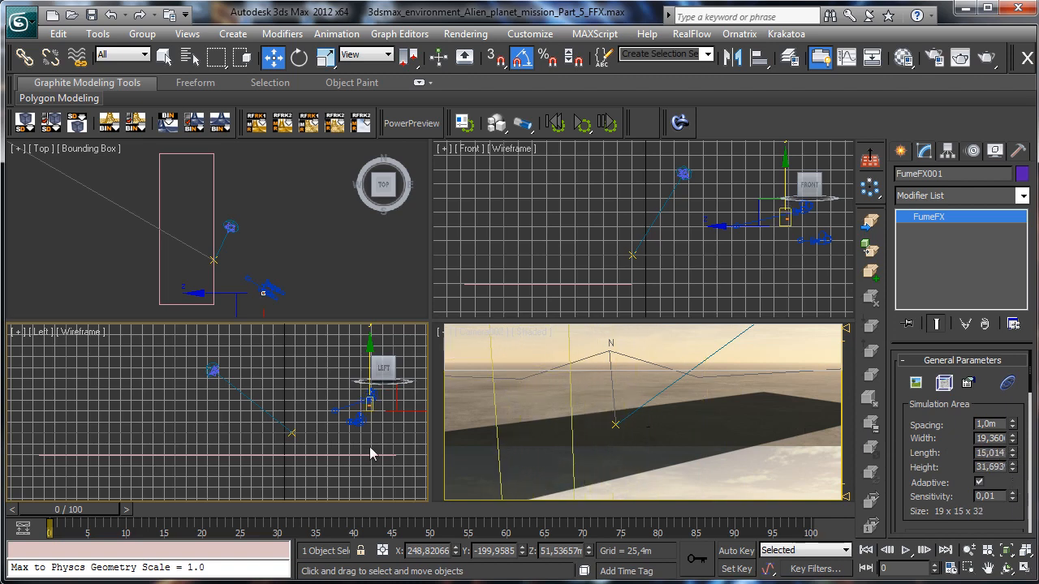
Raise the FumeFX container in the Left view and shift it sideways to centre it around the simple source.
left_click(1005, 552)
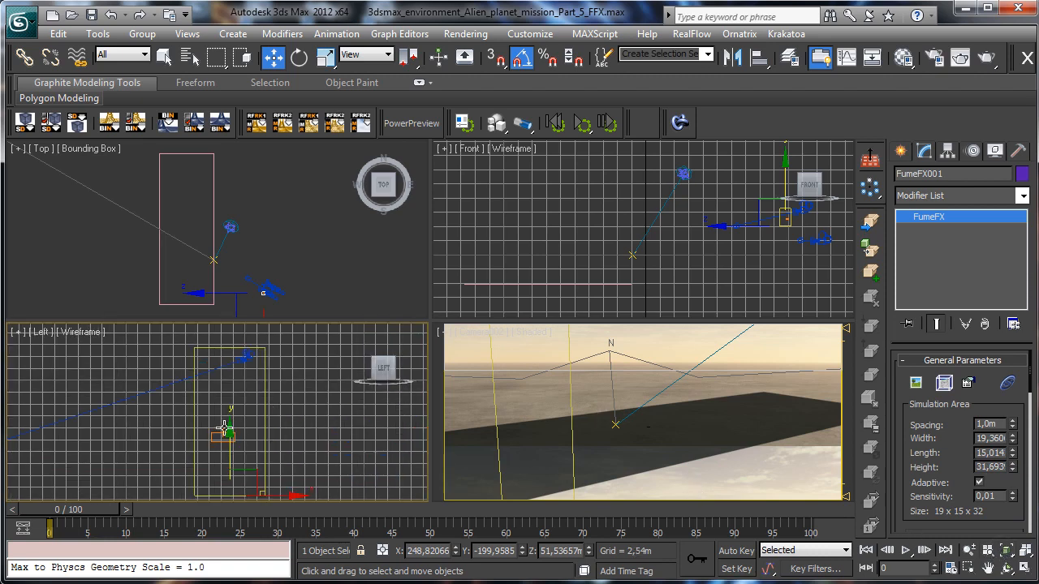
left_click_drag(230, 455, 231, 410)
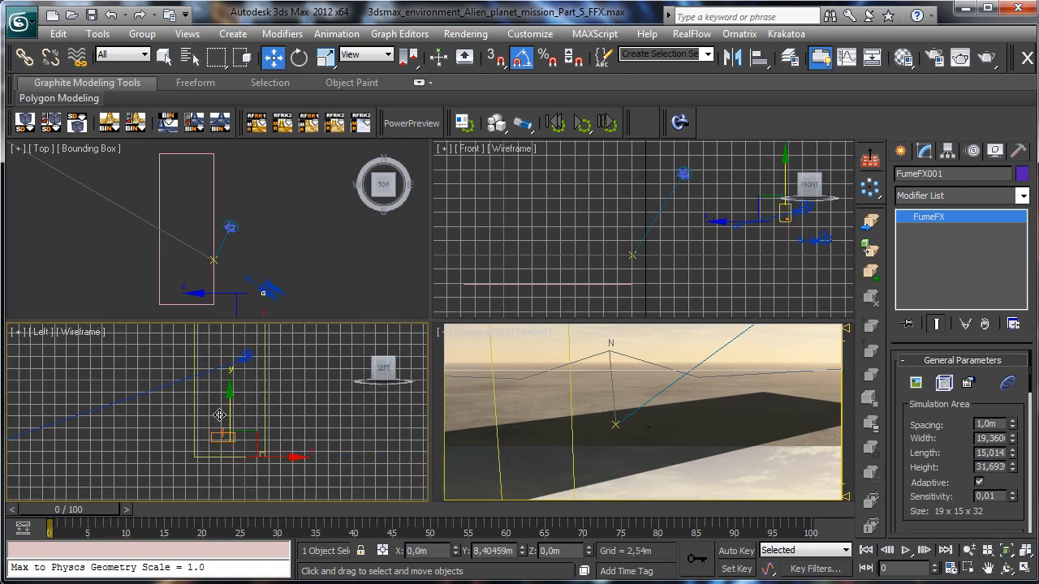
right_click(290, 456)
left_click(302, 471)
left_click_drag(289, 452, 282, 452)
Refine the container's spacing to 0,4 m and save the scene.
double_click(1005, 423)
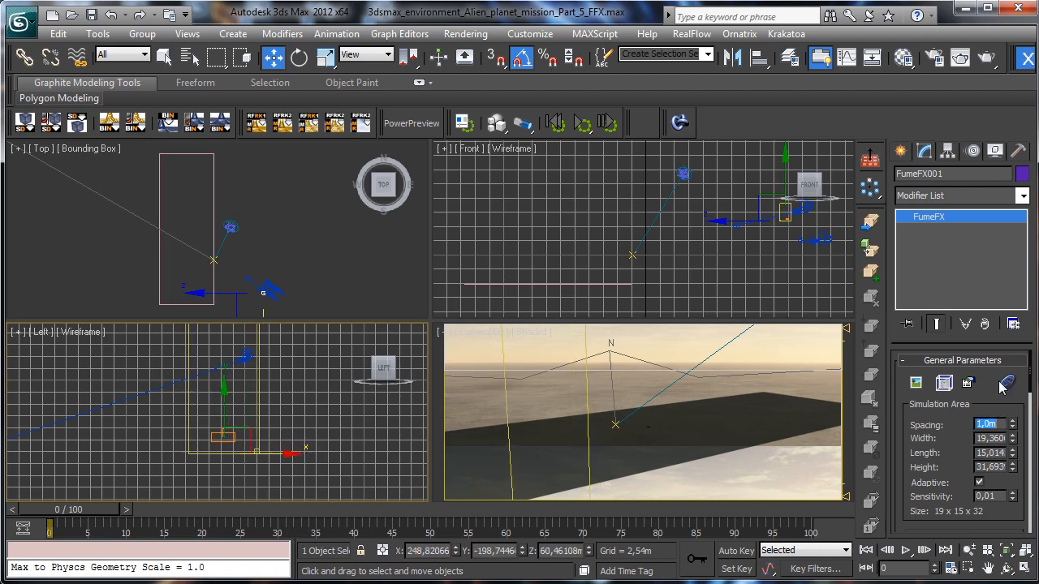
type("0")
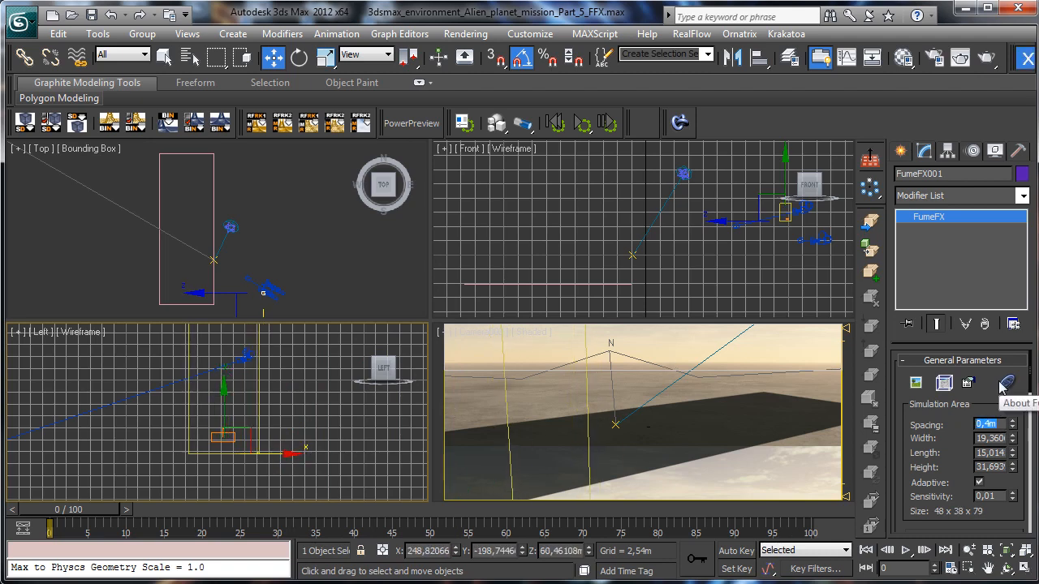
right_click(610, 394)
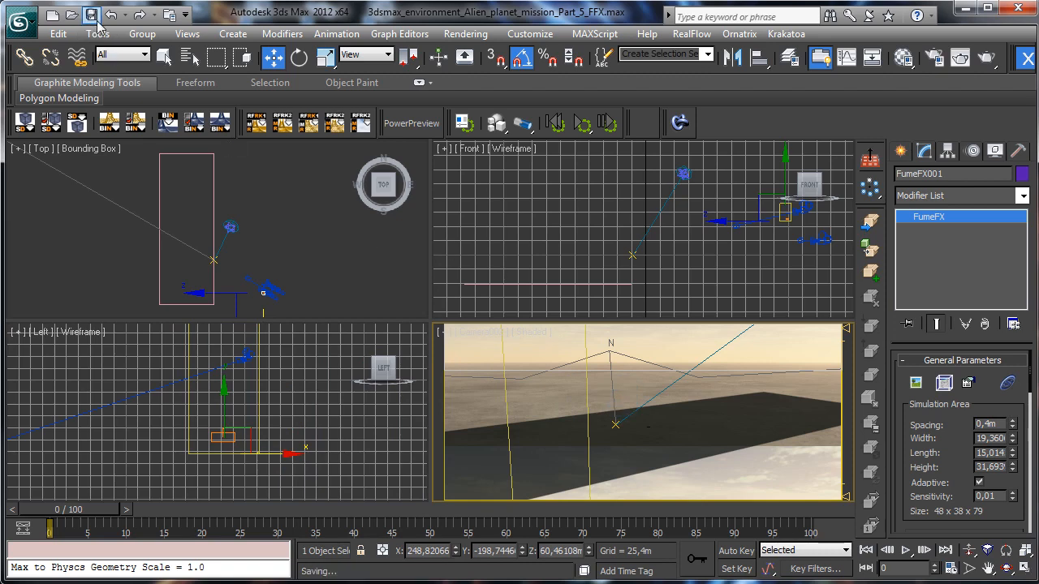
Open the FumeFX settings and output preview windows, enlarge the preview, and arrange both clear of the viewports.
left_click(944, 382)
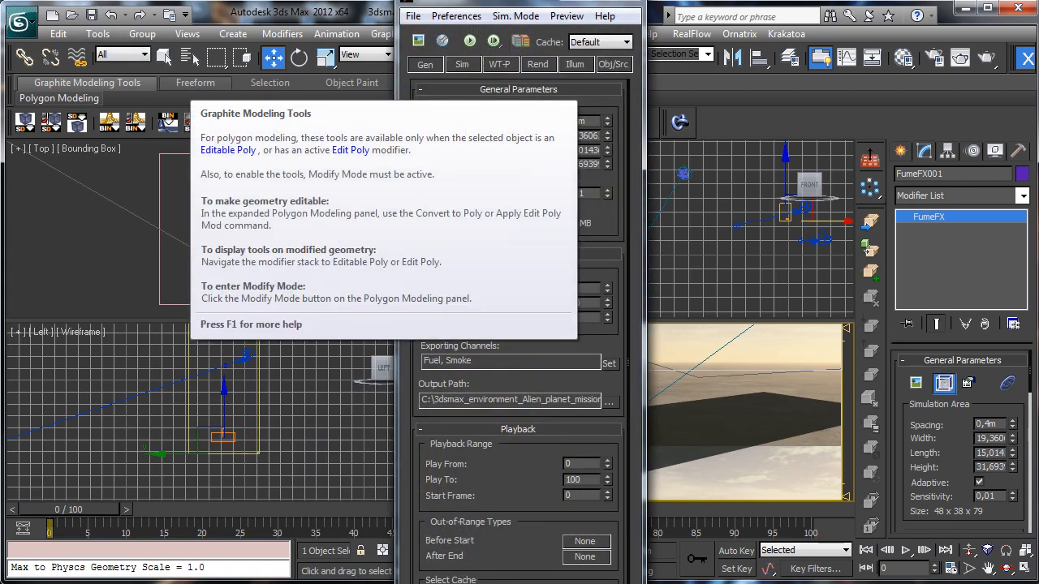
left_click_drag(492, 6, 135, 39)
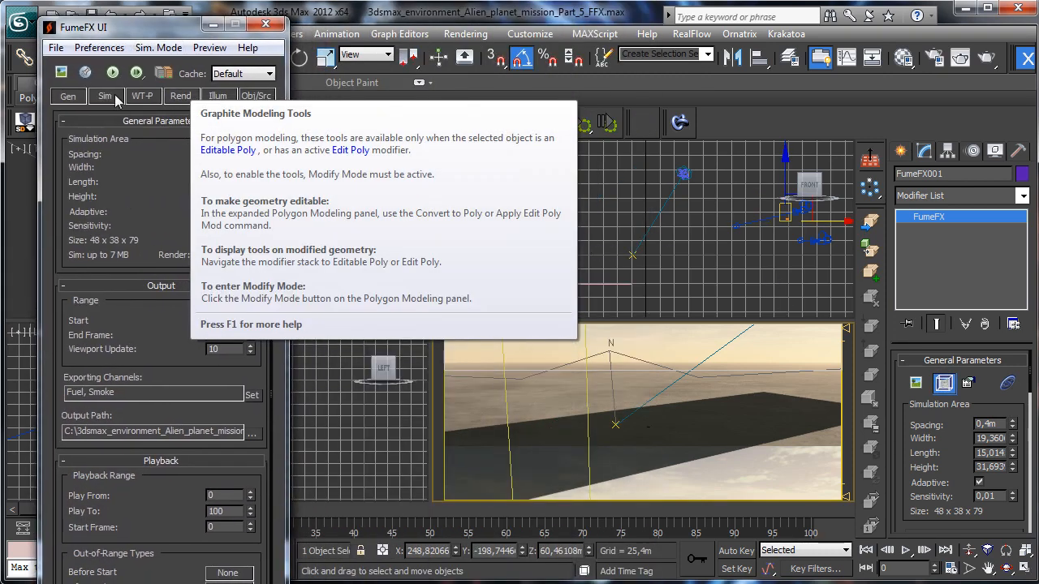
left_click(61, 72)
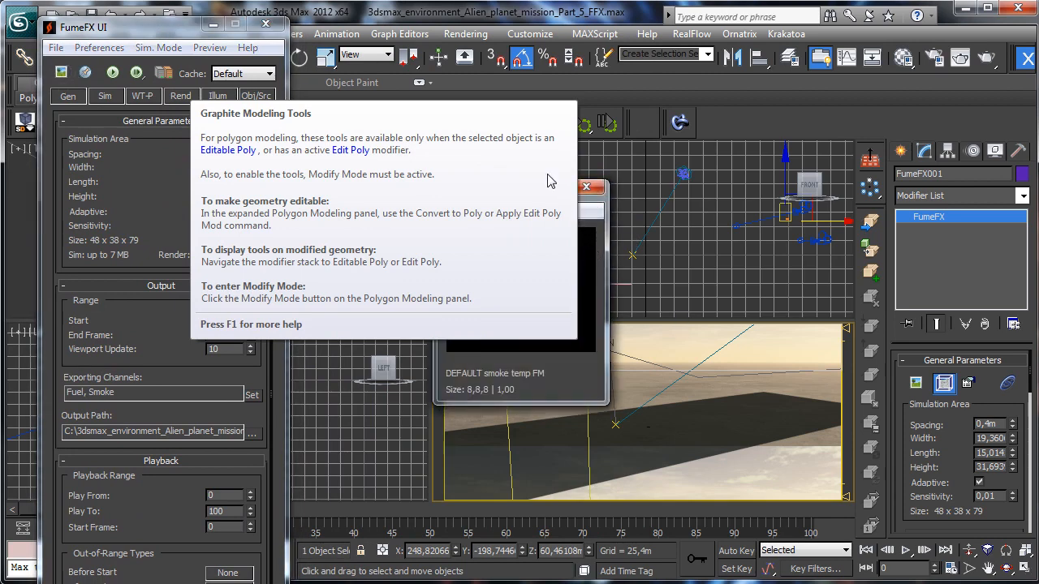
left_click_drag(548, 189, 828, 47)
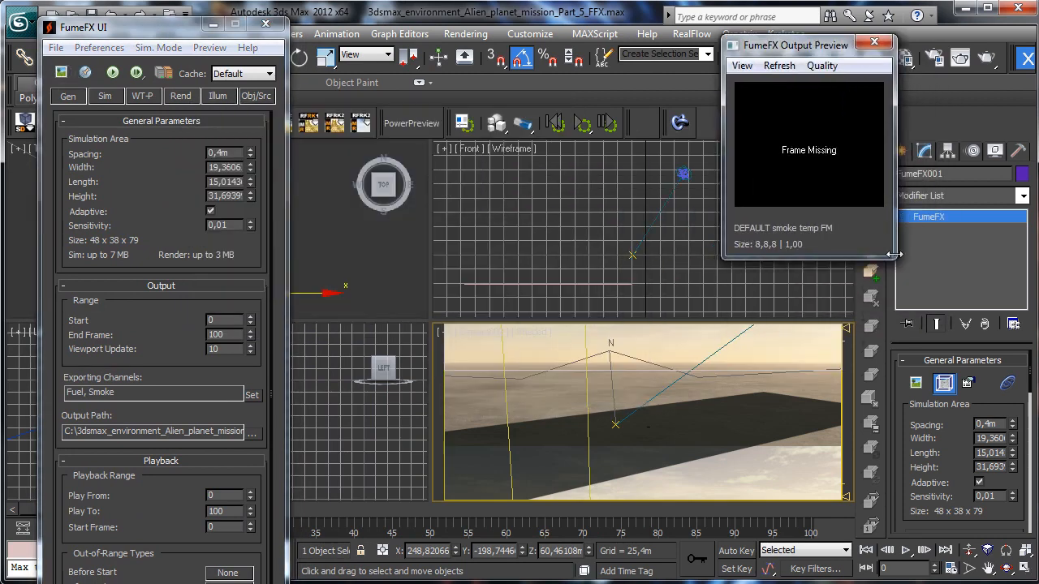
left_click_drag(893, 255, 955, 315)
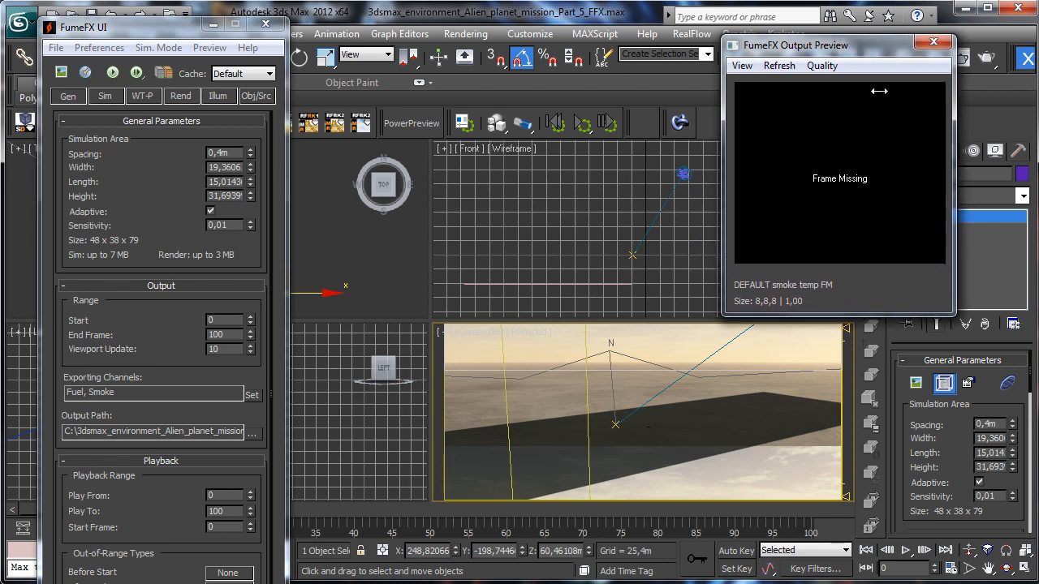
left_click_drag(870, 47, 937, 50)
left_click(112, 73)
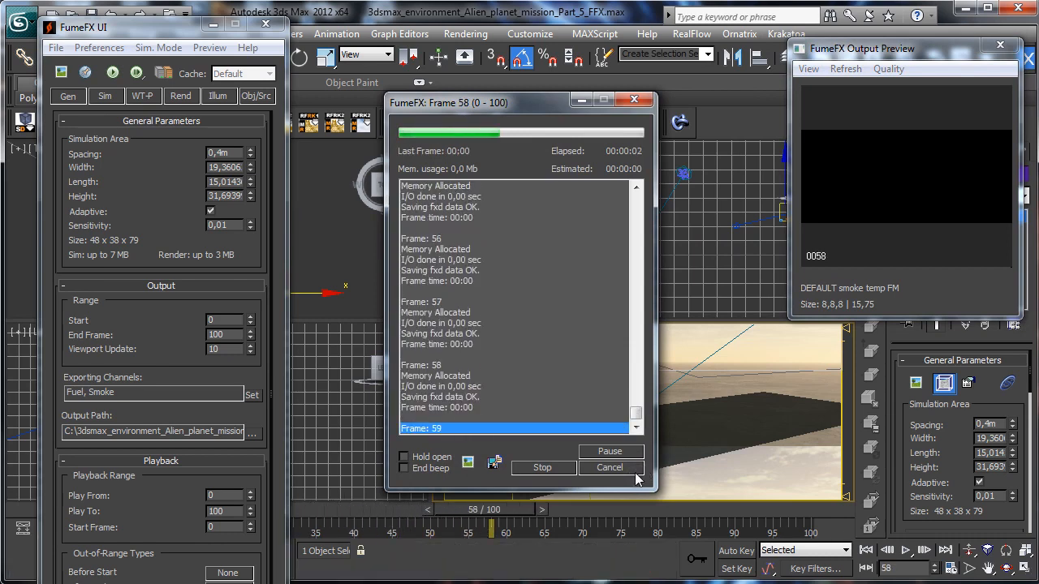
left_click(631, 470)
left_click(865, 550)
Add FFX Simple Src001 to the container's sources and run a test simulation, cancelling it near the end.
left_click(257, 95)
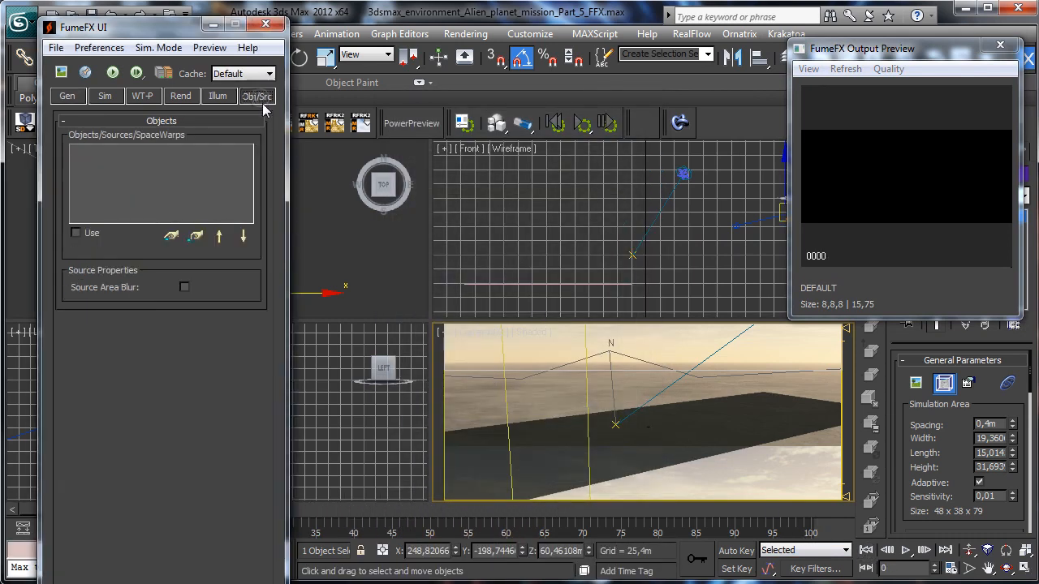
left_click(171, 237)
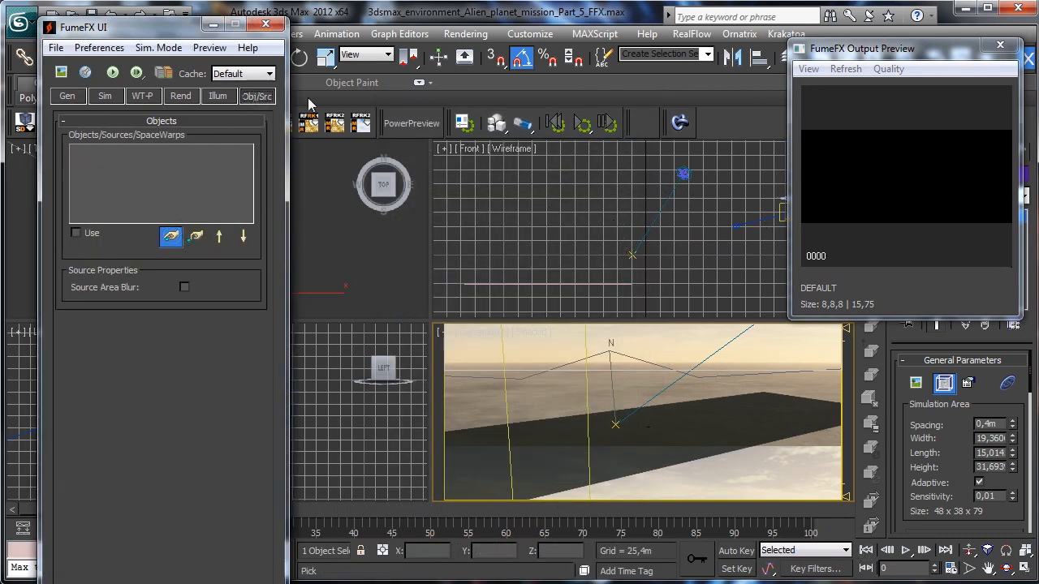
key("h")
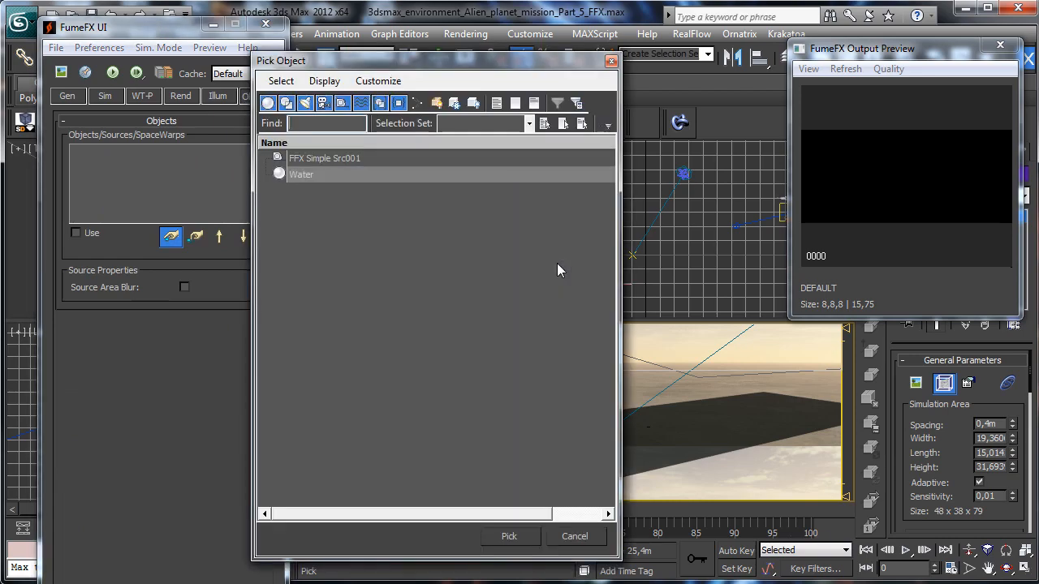
double_click(297, 159)
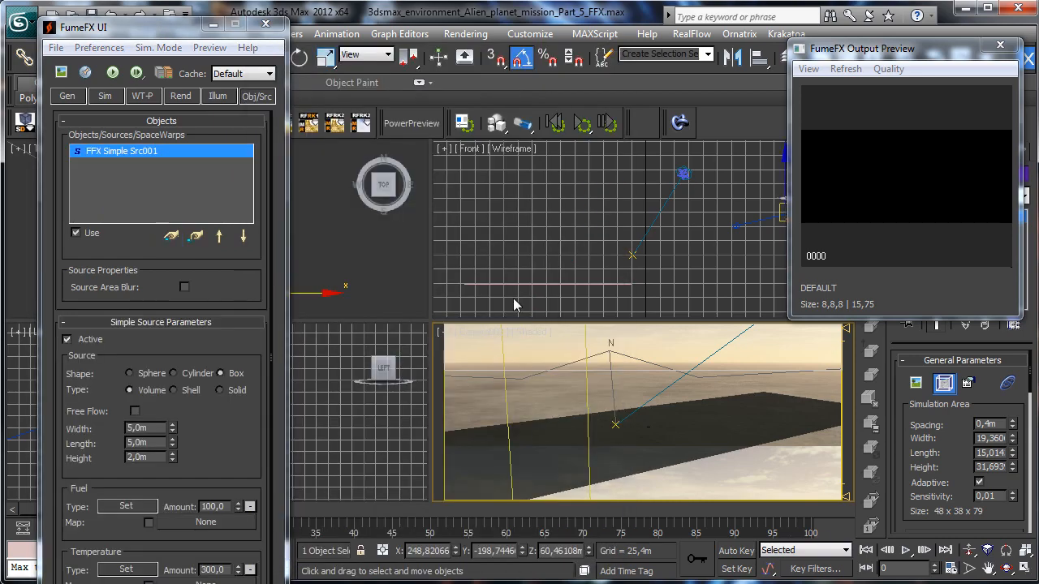
left_click(112, 72)
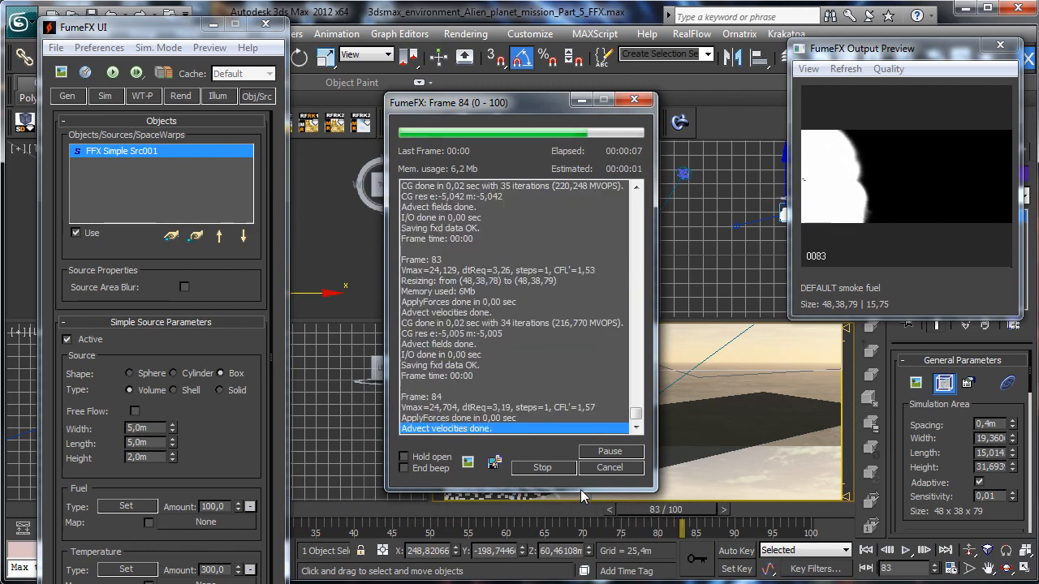
left_click(610, 467)
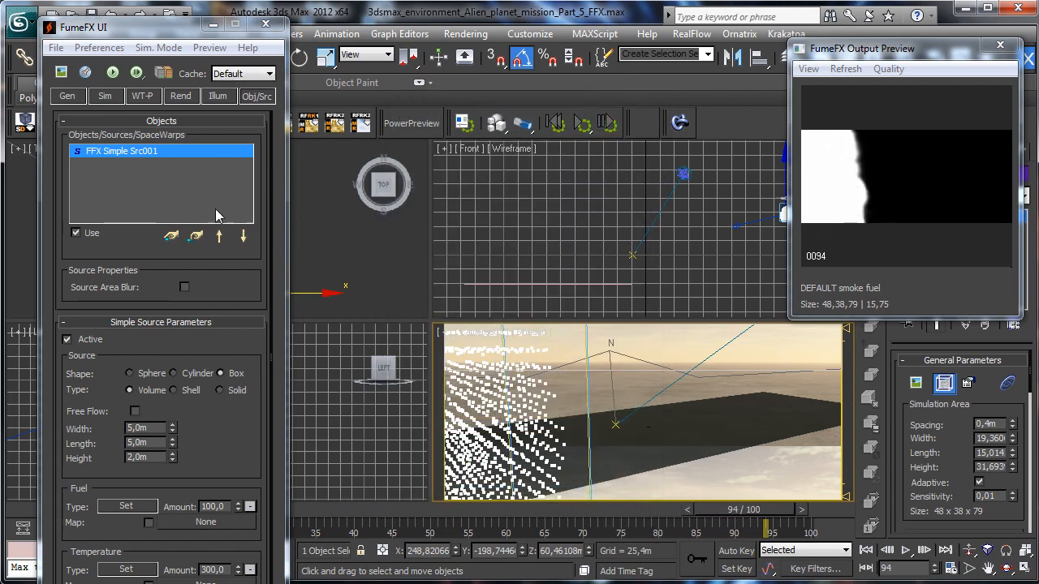
Lower the smoke opacity to 0,06 in the FumeFX rendering settings.
left_click(180, 97)
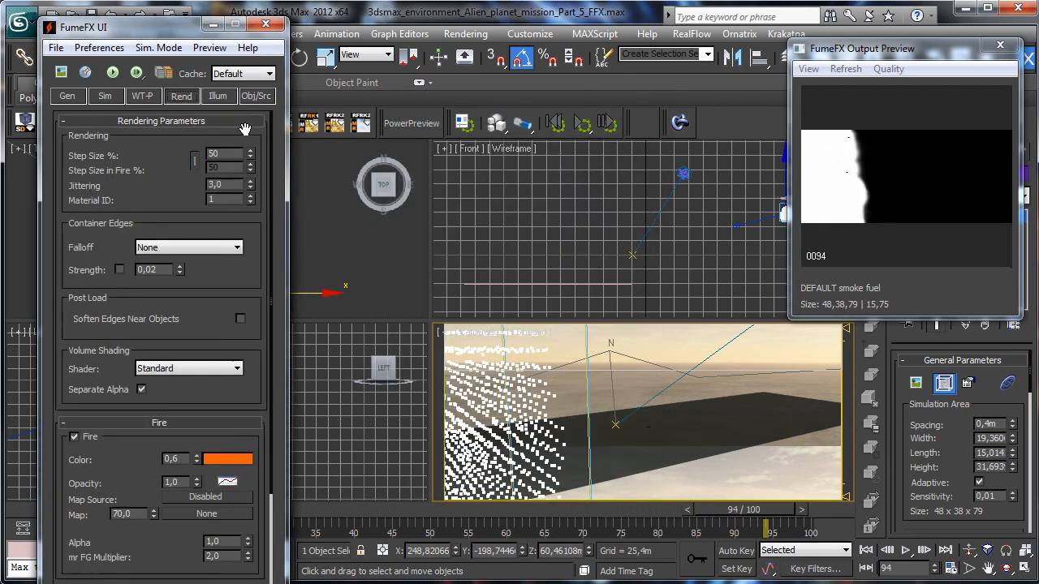
left_click(168, 422)
left_click(166, 122)
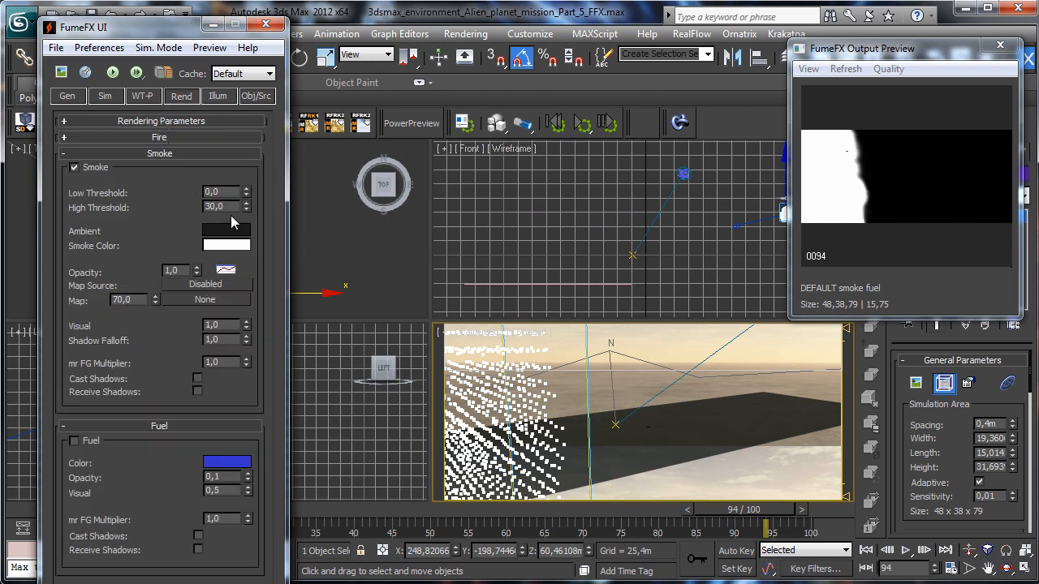
left_click_drag(197, 275, 176, 257)
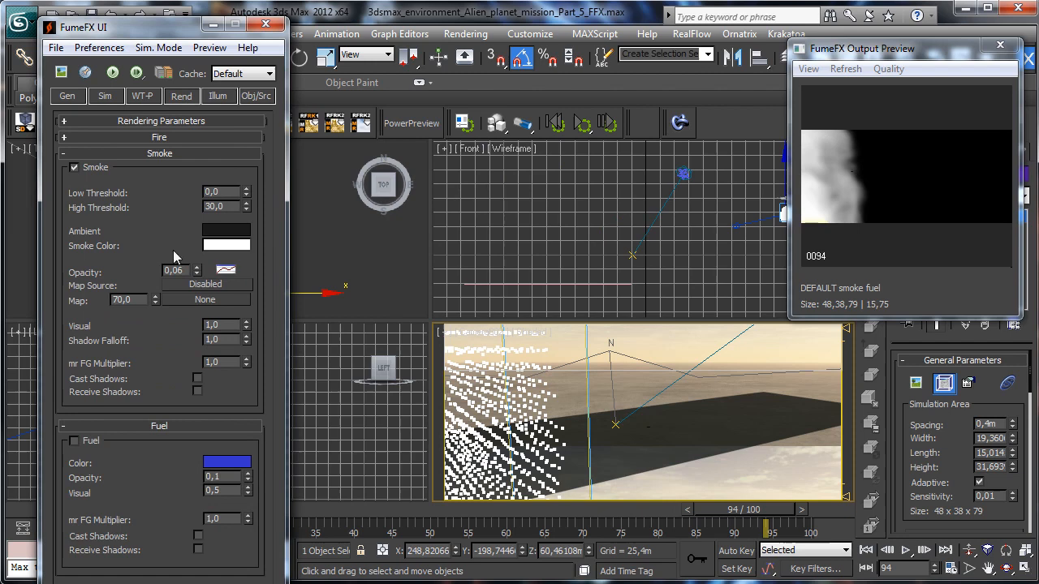
Turn off fuel simulation in the FumeFX simulation settings.
left_click(110, 97)
left_click_drag(162, 349, 167, 148)
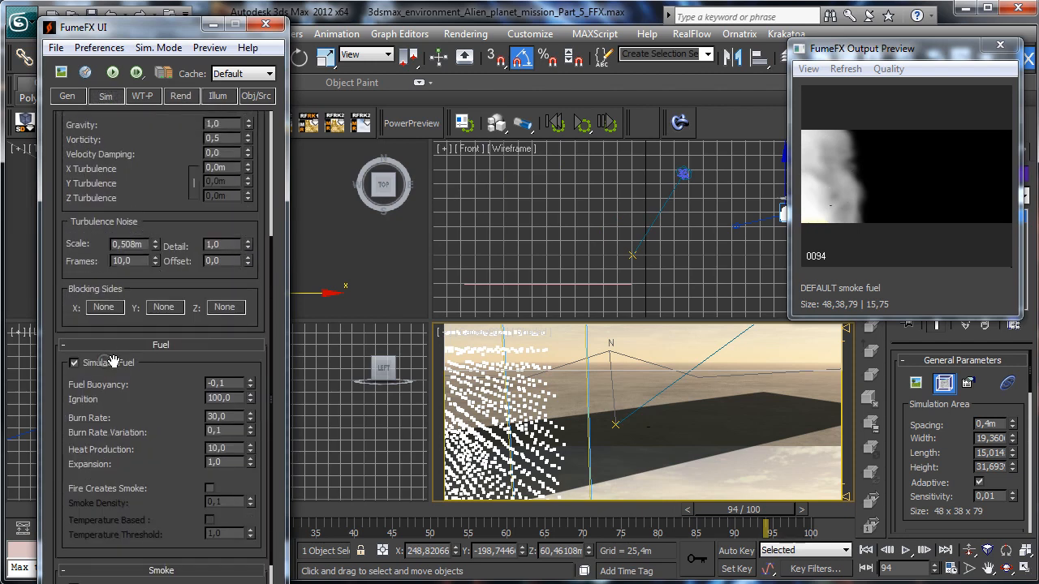
left_click(80, 363)
left_click(98, 346)
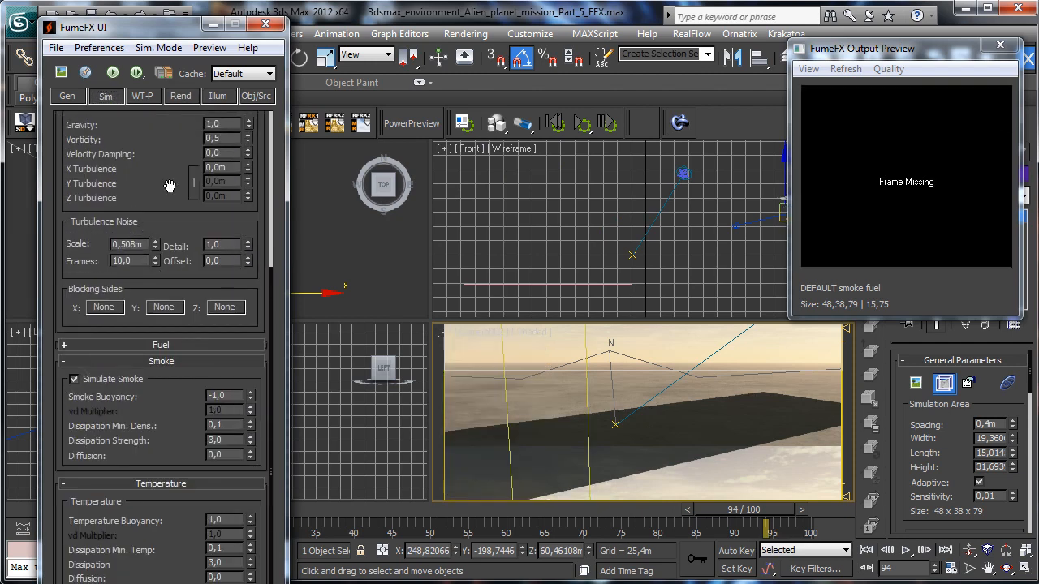
Set the simple source's turbulence amount to 1,0, simulate frames 0 to 100, and return to frame 0.
left_click(268, 98)
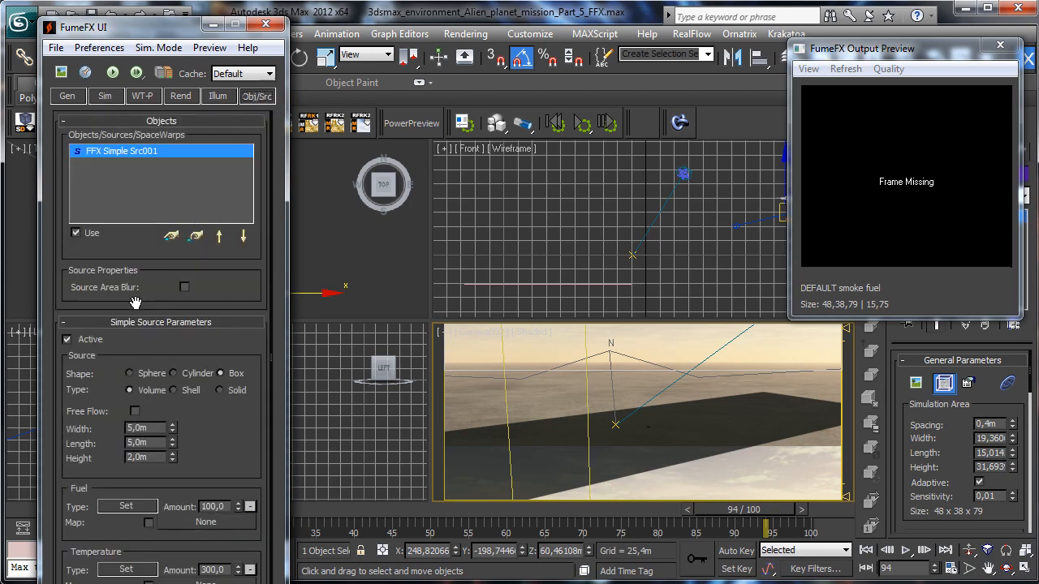
left_click(162, 121)
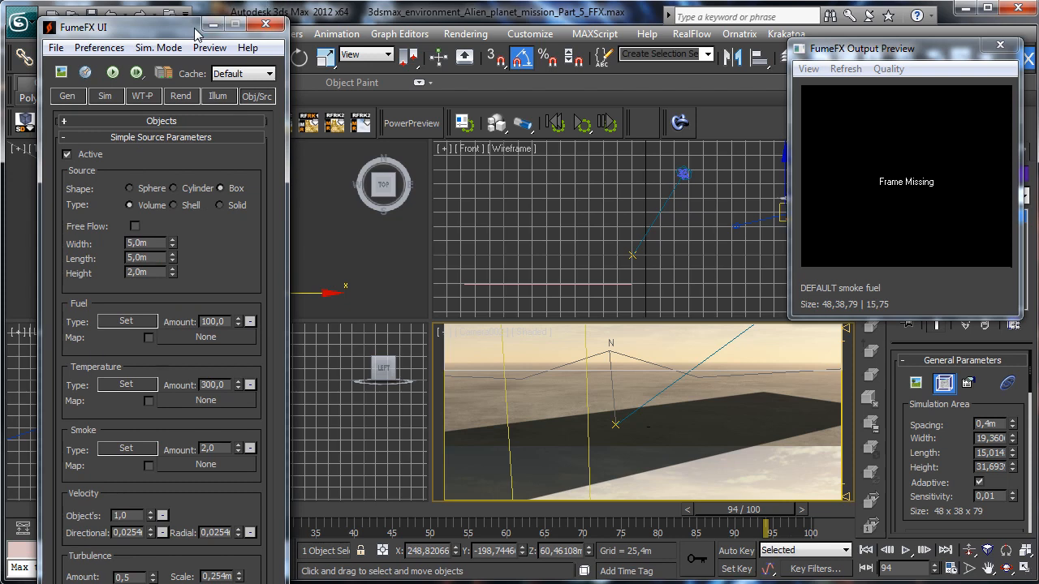
left_click_drag(190, 28, 180, 10)
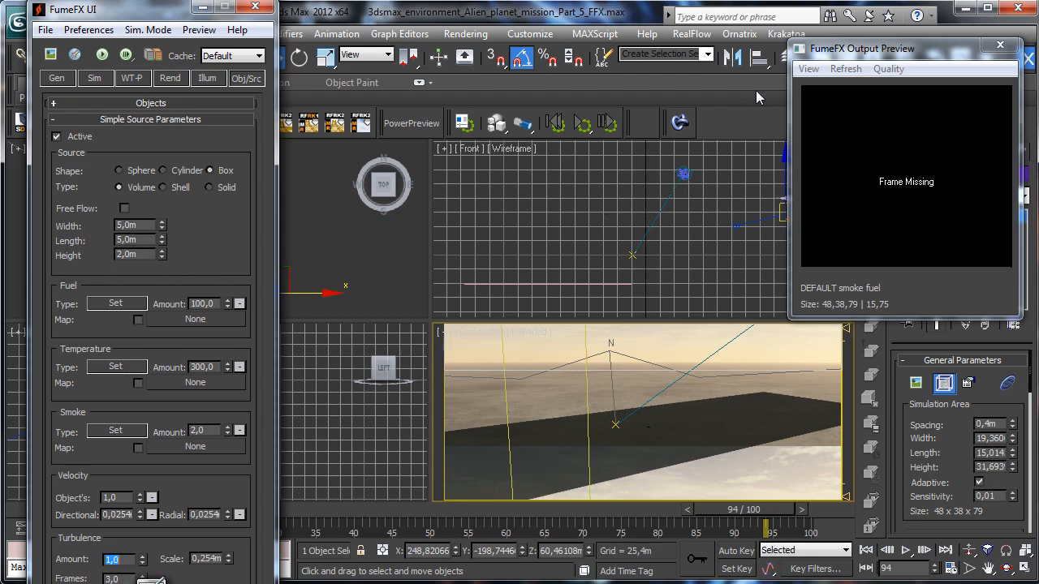
left_click(102, 54)
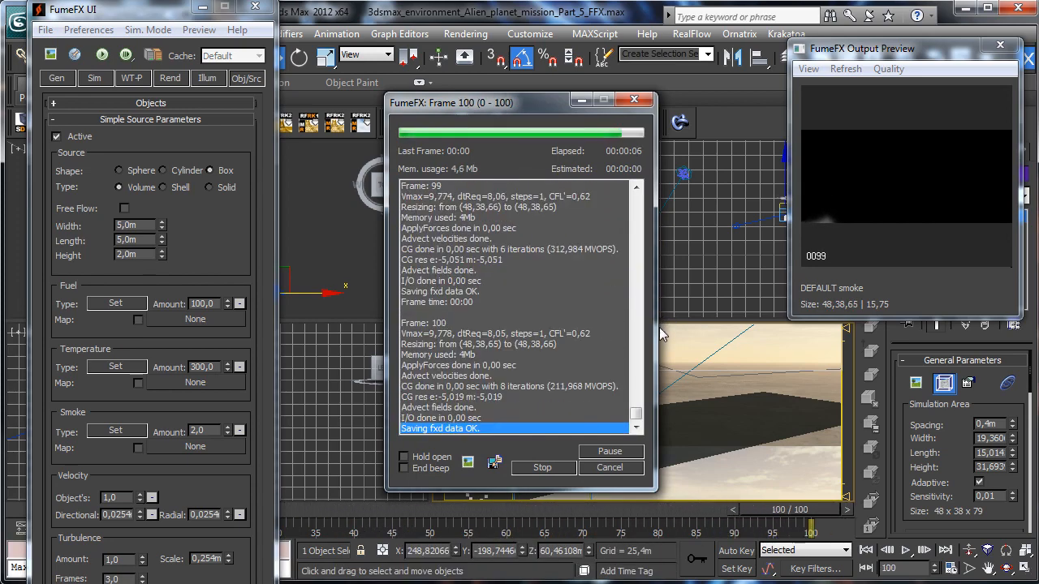
left_click_drag(17, 512, 24, 466)
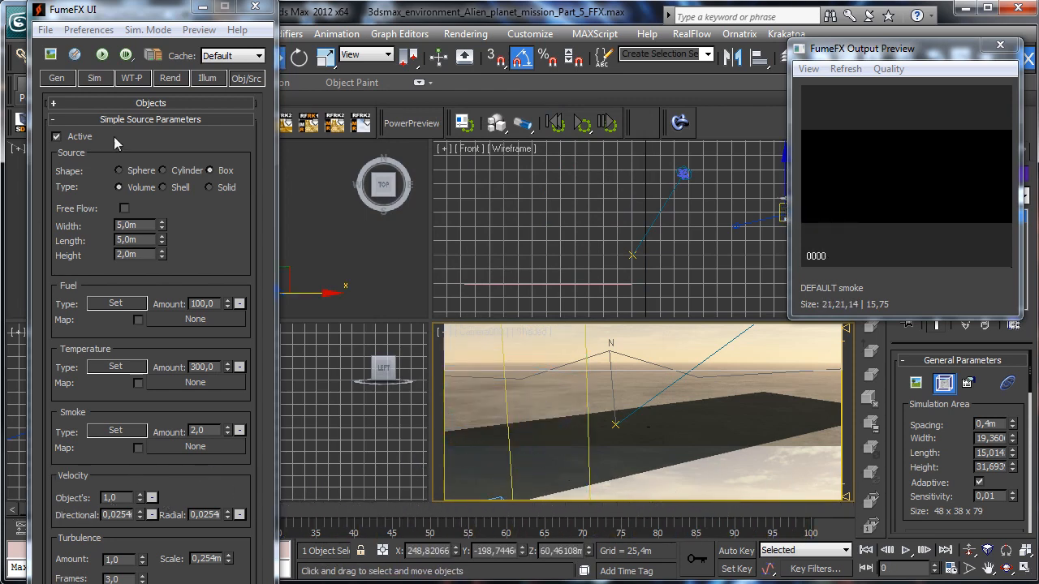
Turn fuel simulation back on and rerun the simulation through frame 100.
left_click(94, 78)
left_click_drag(156, 354, 150, 189)
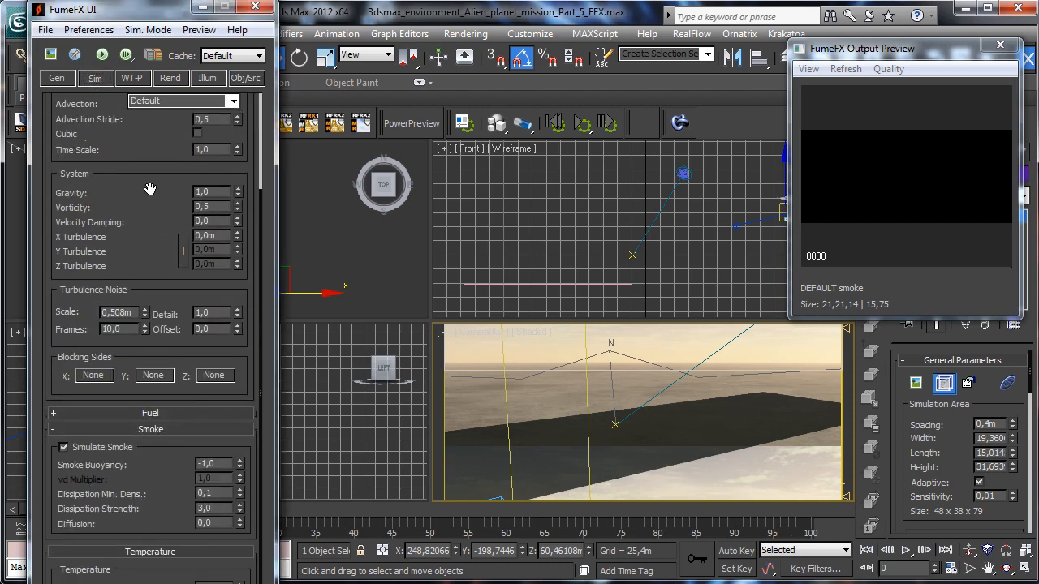
left_click(82, 414)
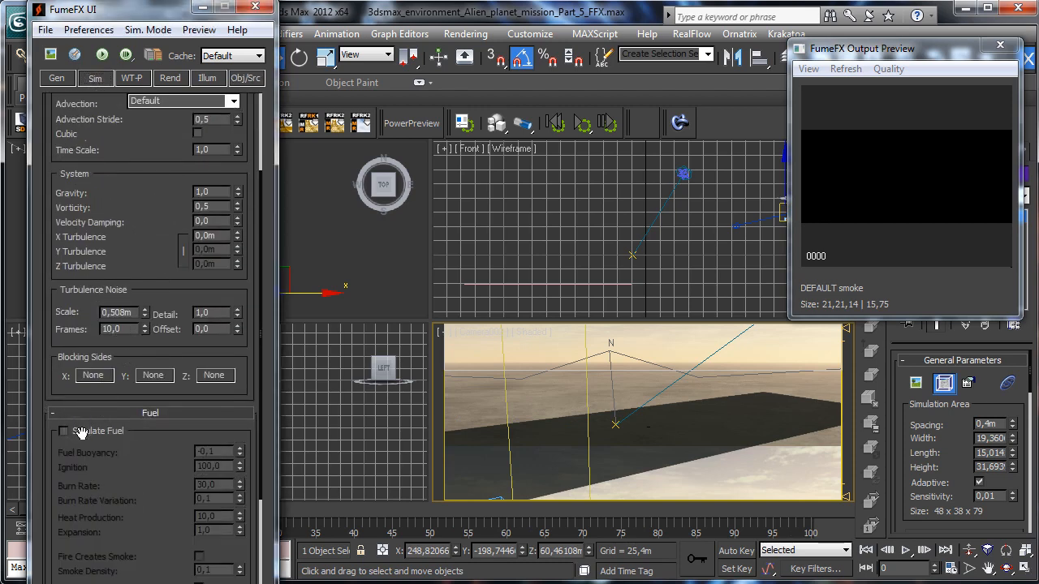
left_click(84, 416)
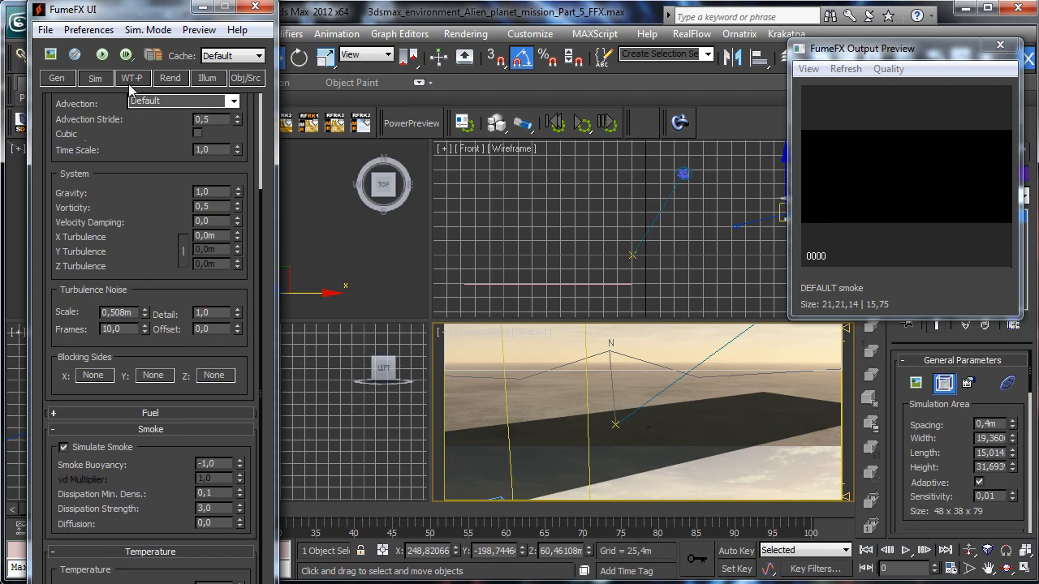
left_click(101, 56)
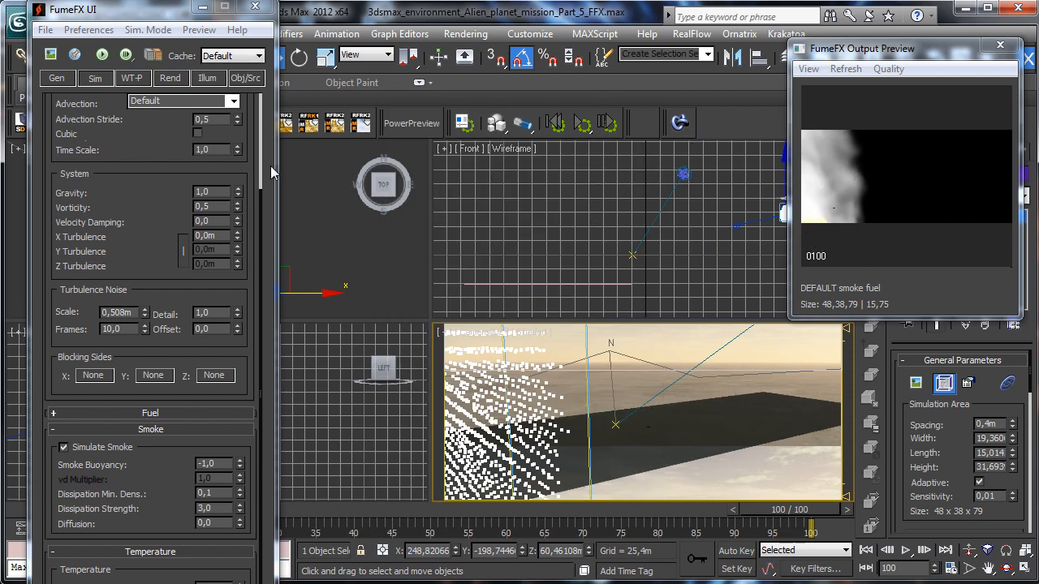
Set the simple source's width and length to 3 m.
left_click(246, 81)
left_click(149, 224)
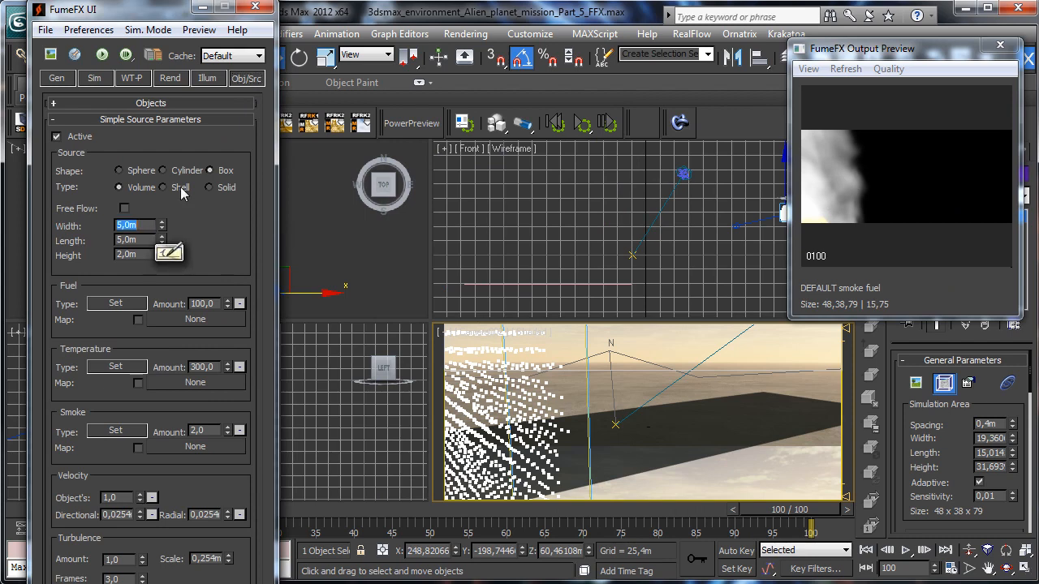
type("3")
key("Tab")
type("3")
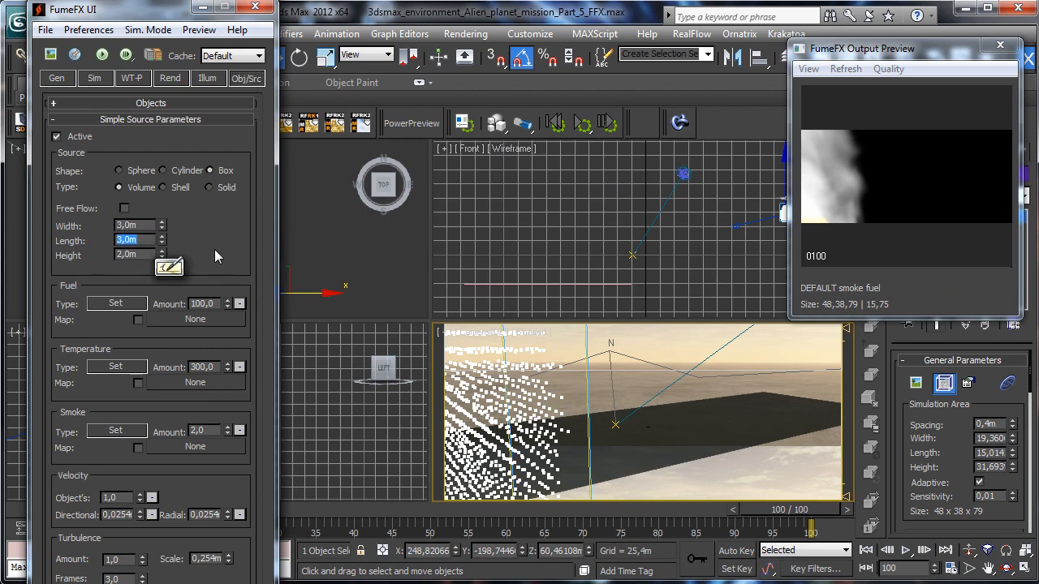
Set the simulation's vorticity to 1,0 and rerun the simulation through frame 100.
left_click(112, 80)
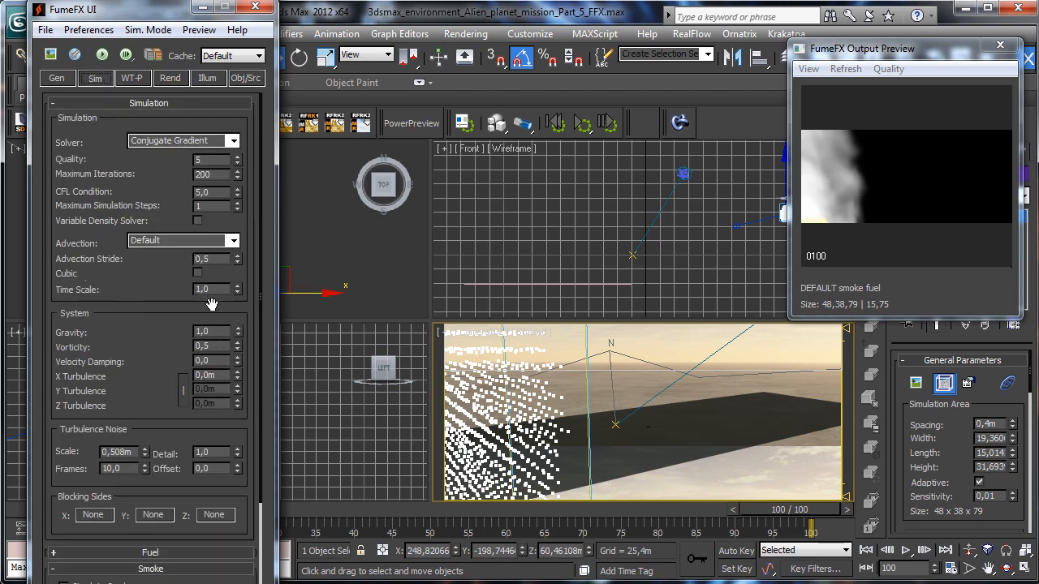
left_click_drag(239, 344, 248, 225)
left_click(101, 55)
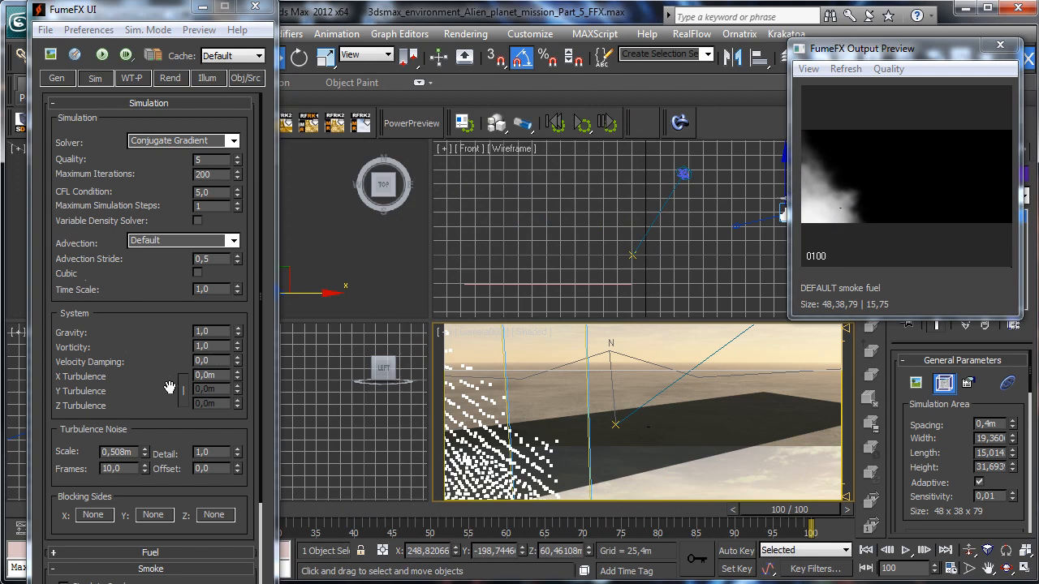
Resimulate with X turbulence of 0,2 m and turbulence noise detail of 3,0, and review the playback around frames 79 to 84.
left_click(220, 375)
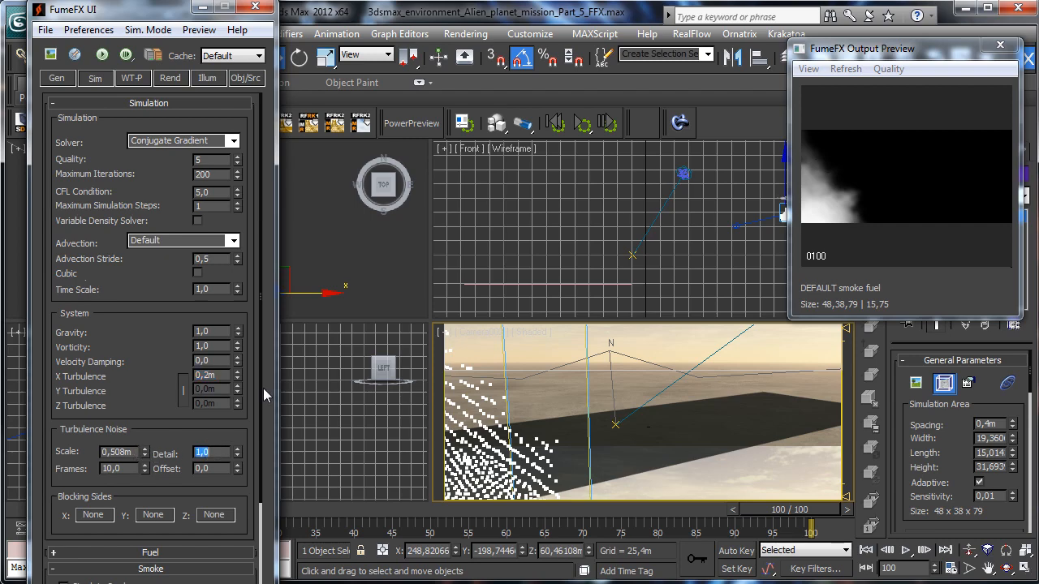
type("3")
key("Return")
left_click(101, 54)
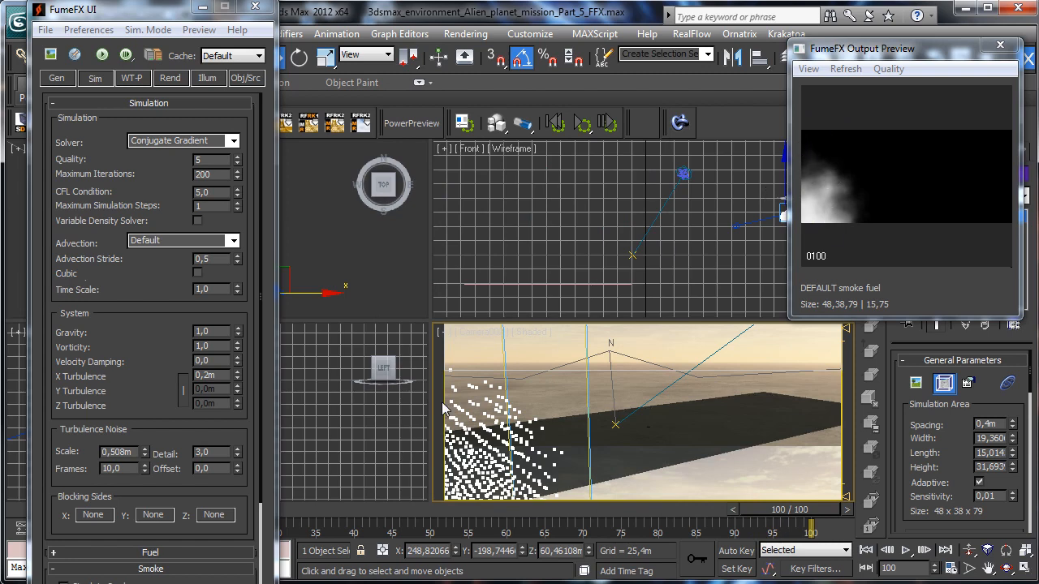
key("/")
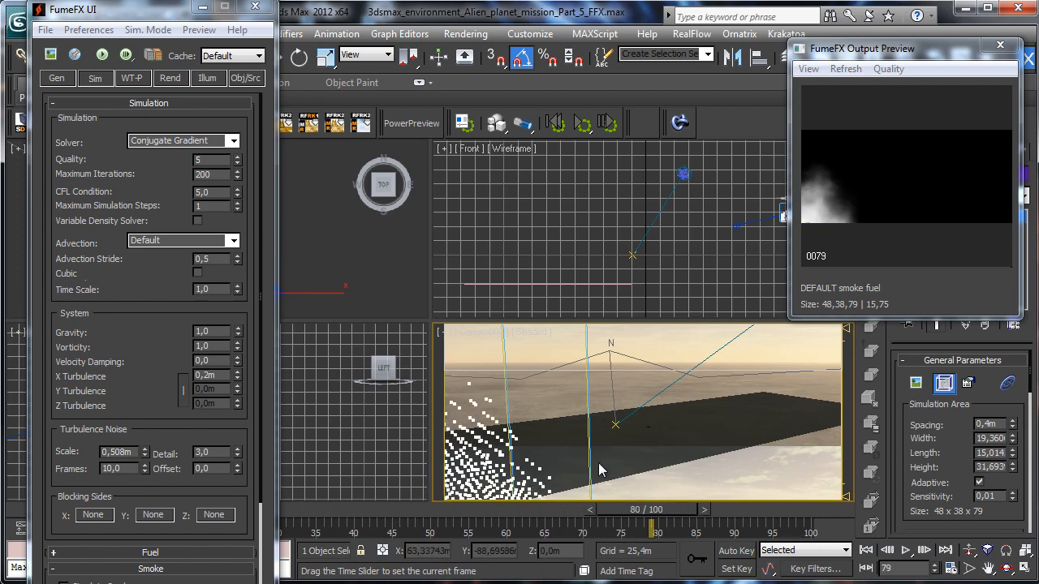
left_click_drag(803, 509, 626, 517)
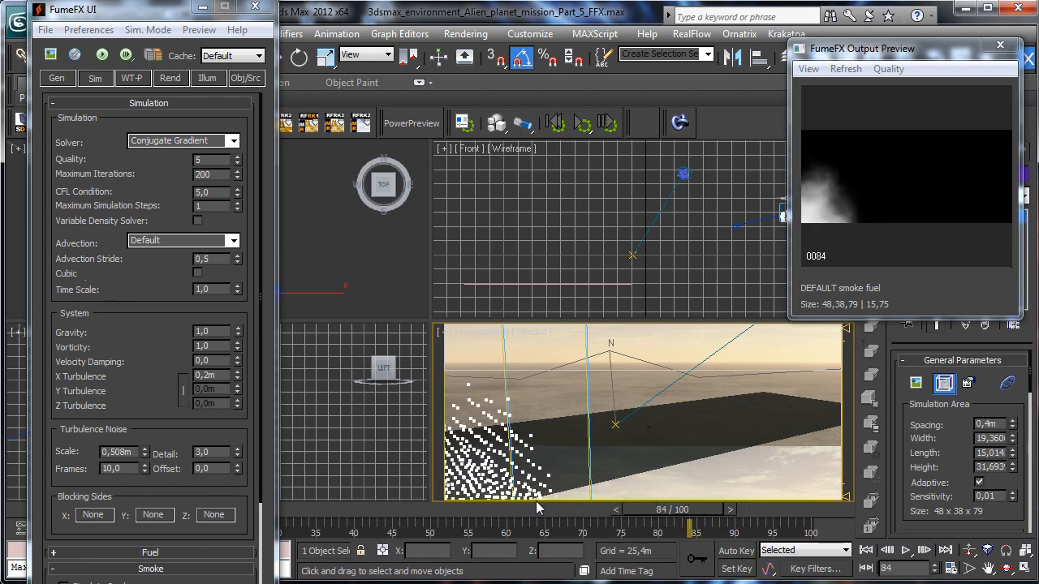
Set the simulation's time scale to 0,5.
left_click(209, 78)
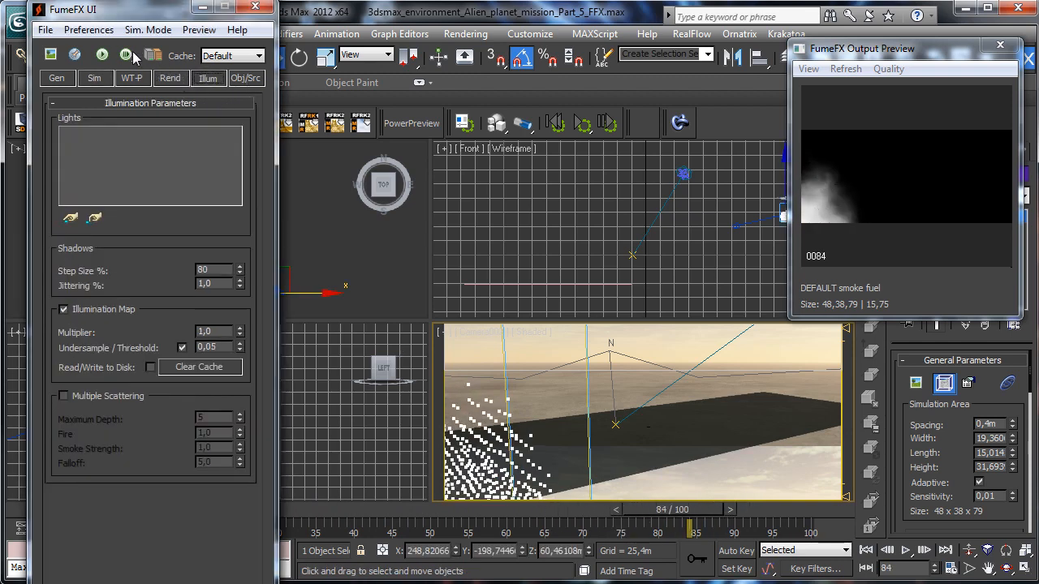
left_click(95, 79)
left_click_drag(168, 309, 173, 177)
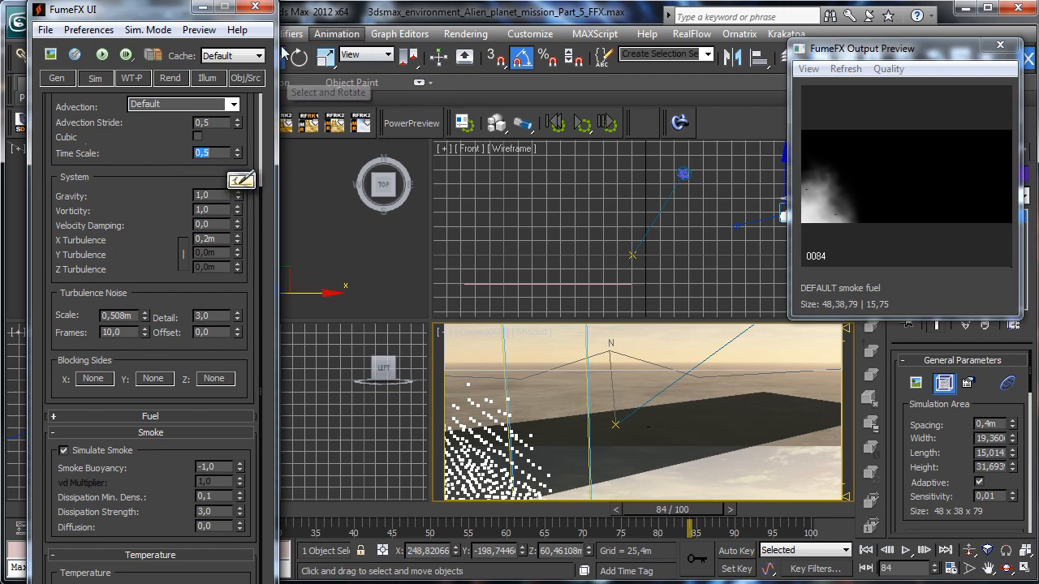
Set the output range to start at frame -30 and the grid spacing to 0,3 m, and run a partial test simulation.
left_click(57, 78)
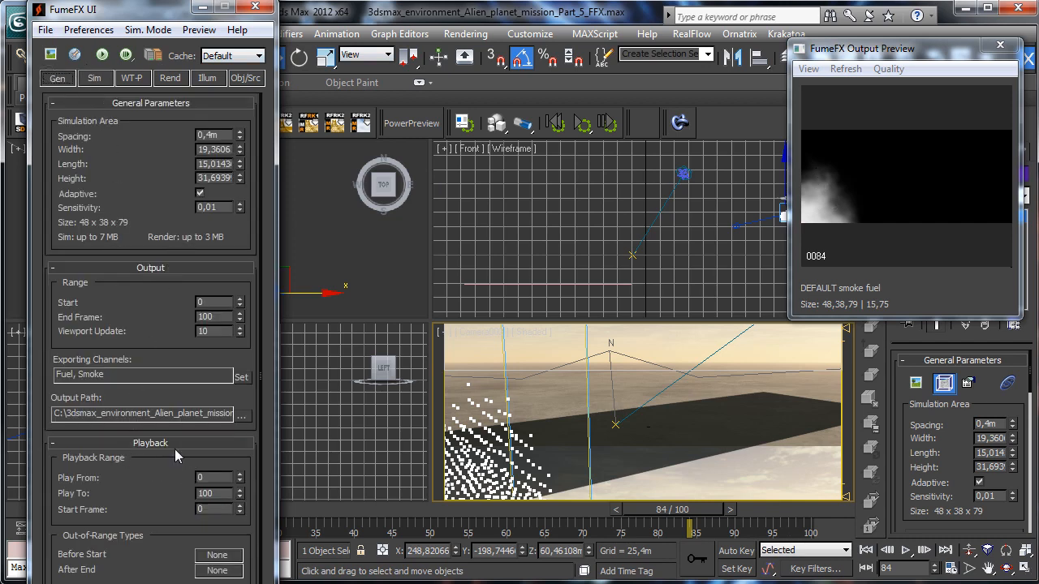
double_click(211, 302)
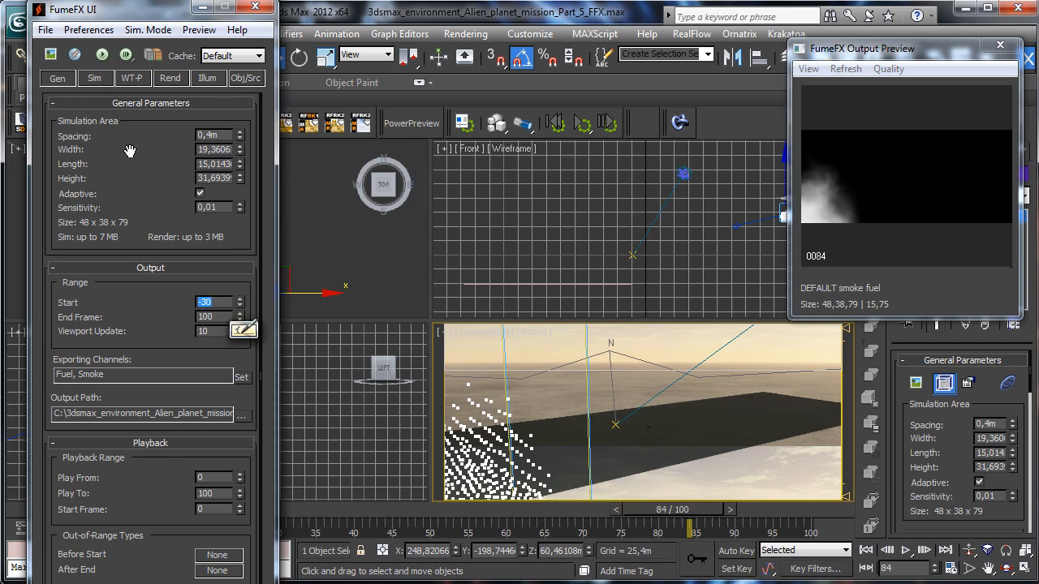
key("Return")
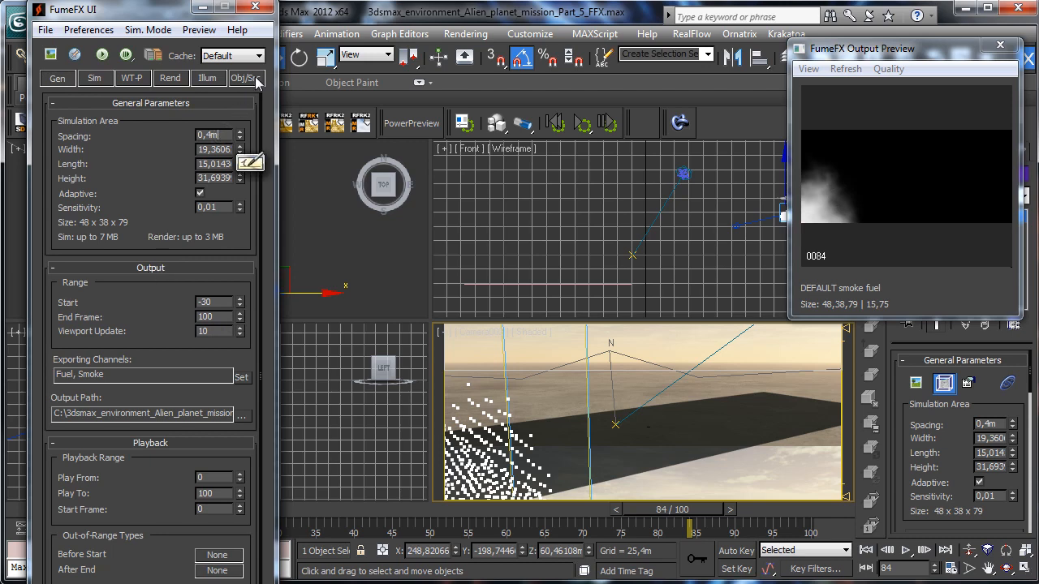
type("0")
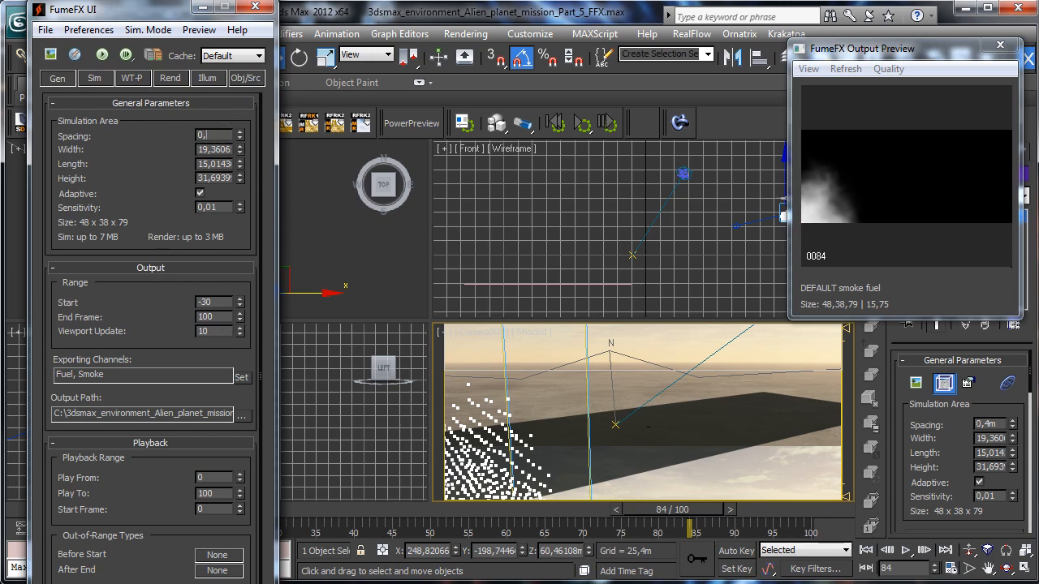
key("Return")
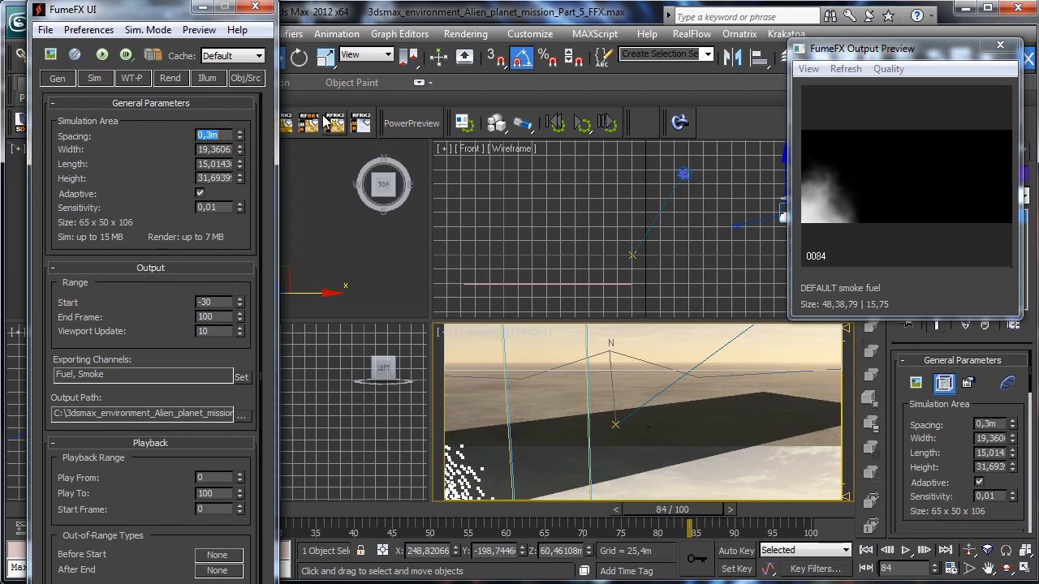
left_click(101, 55)
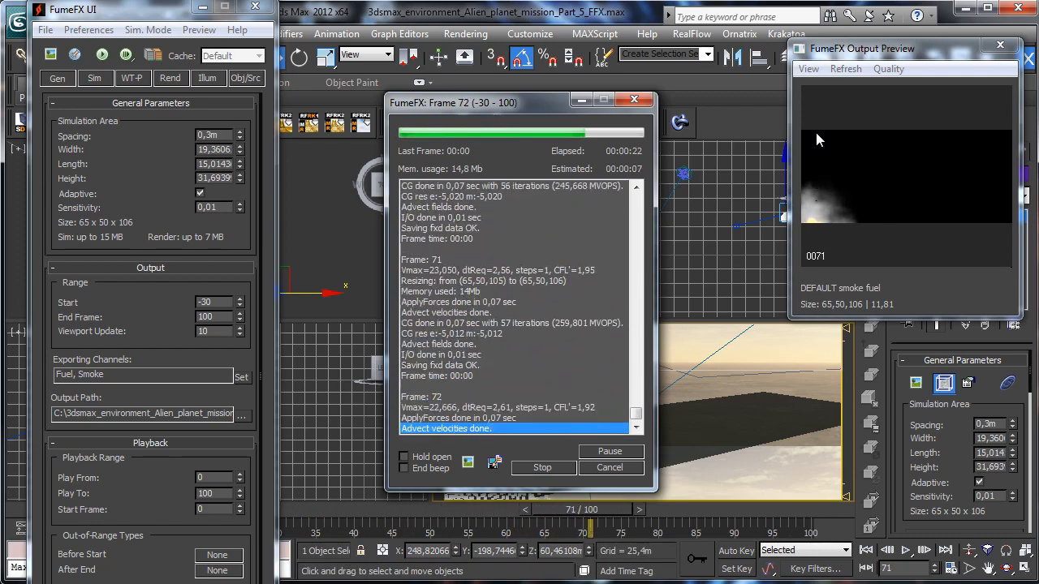
left_click(622, 470)
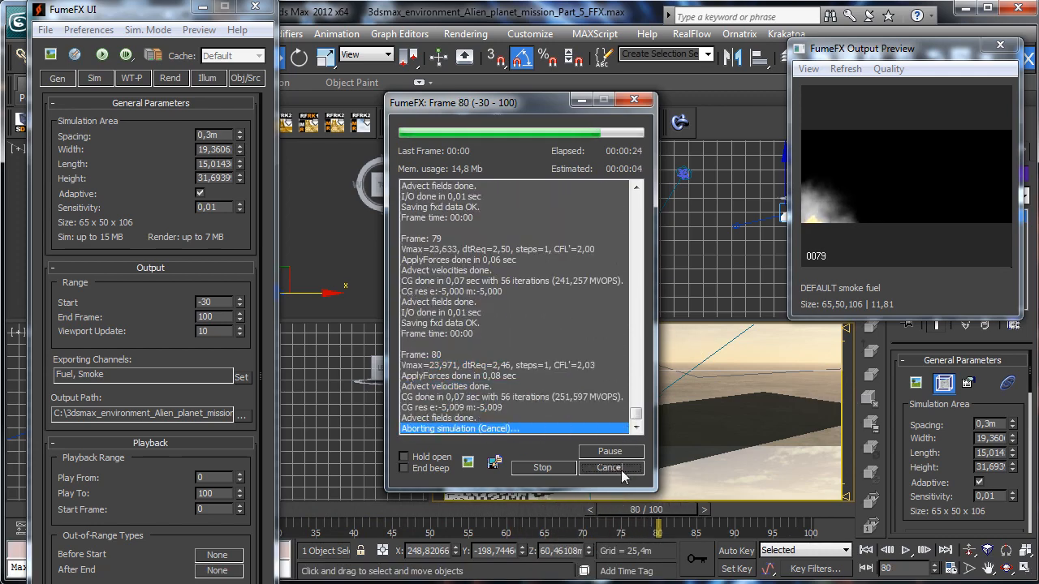
Set the simple source's directional velocity to 0,5 m and run a short test simulation.
left_click(247, 79)
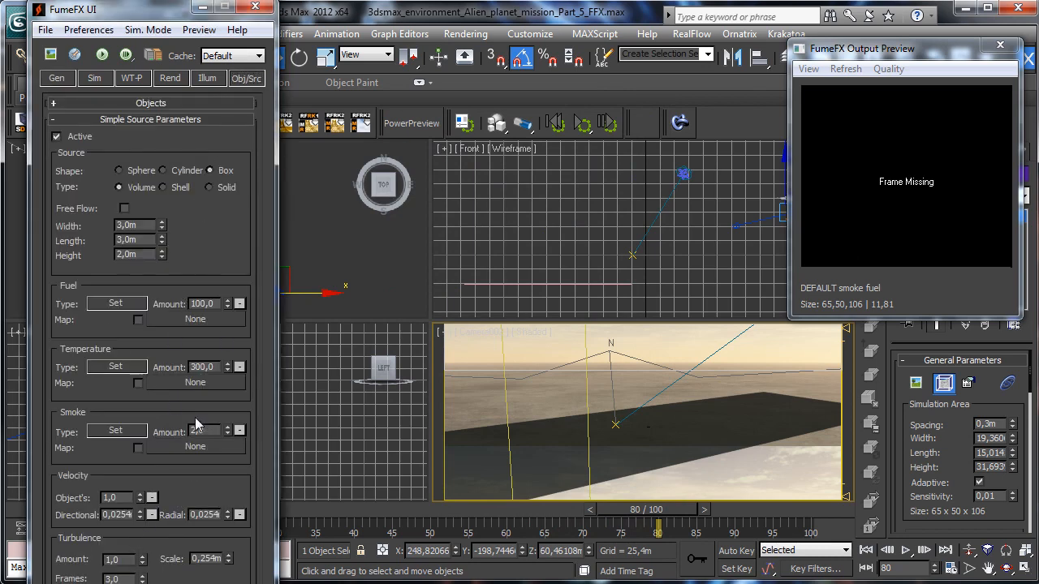
double_click(116, 513)
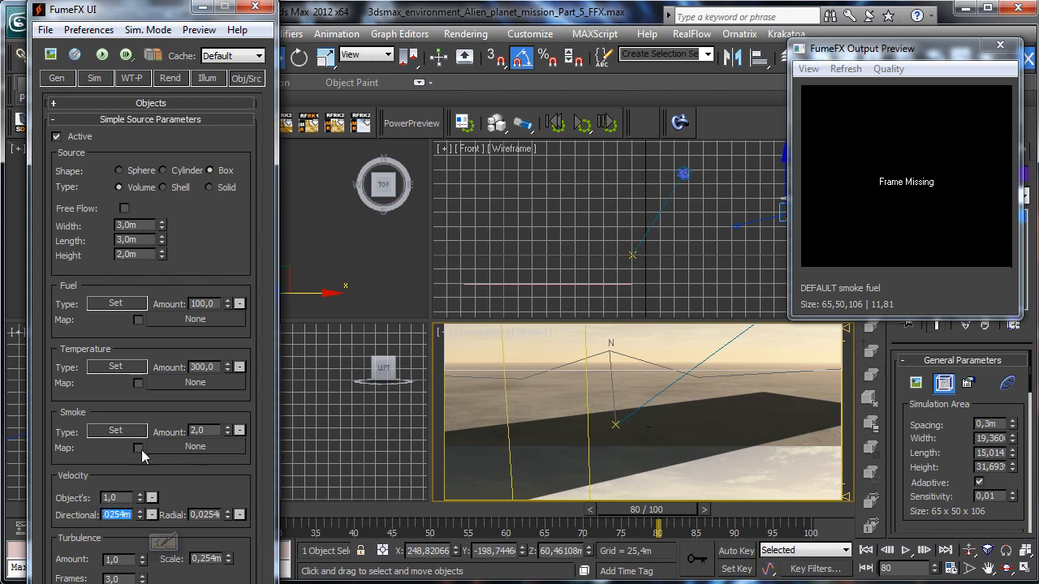
type("0,5m")
key("Return")
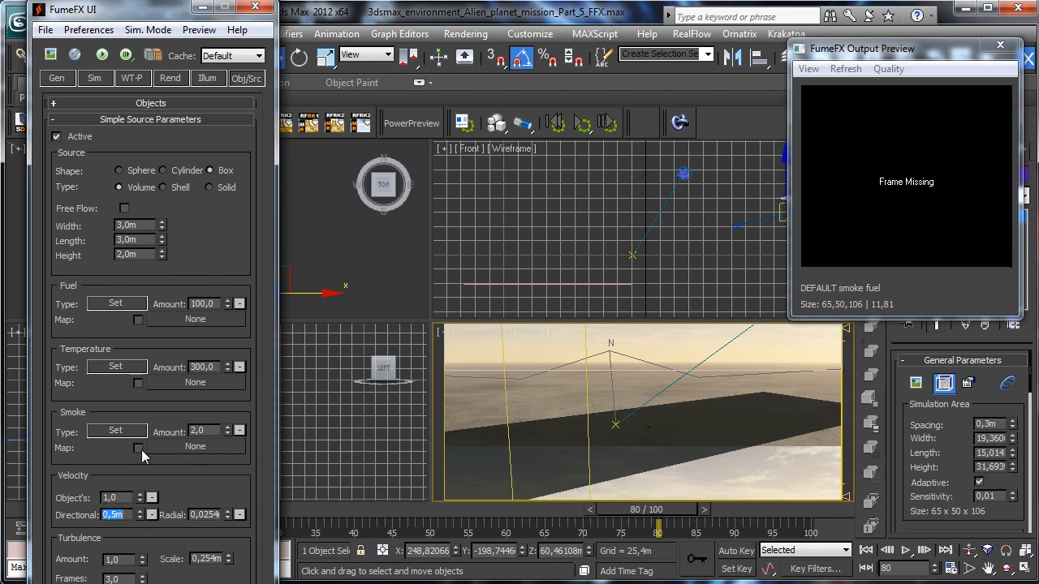
left_click(102, 56)
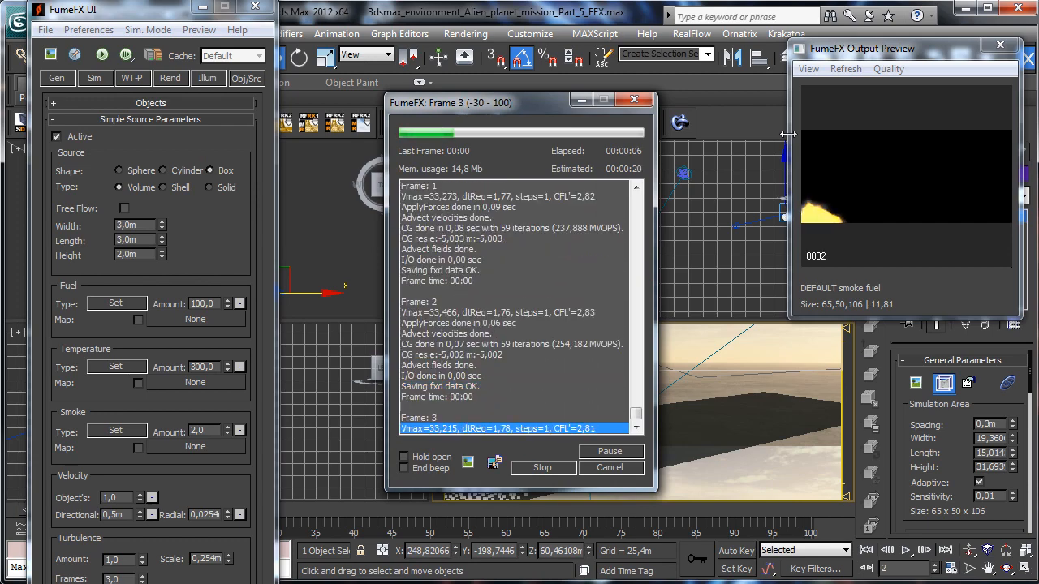
left_click(593, 468)
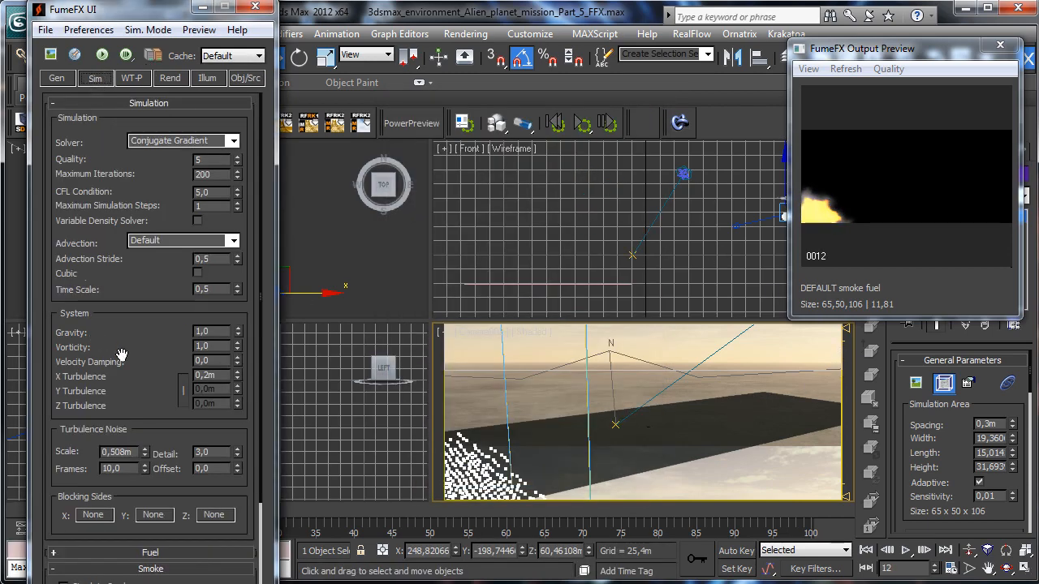
Turn off fuel simulation and rerun the simulation through frame 100.
left_click_drag(122, 355, 153, 213)
left_click(76, 325)
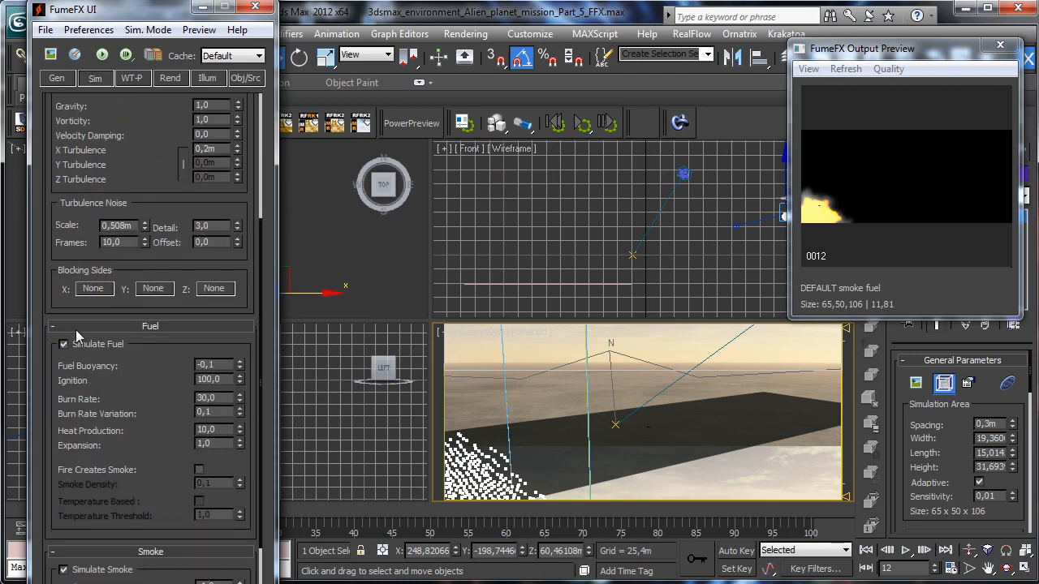
left_click(103, 55)
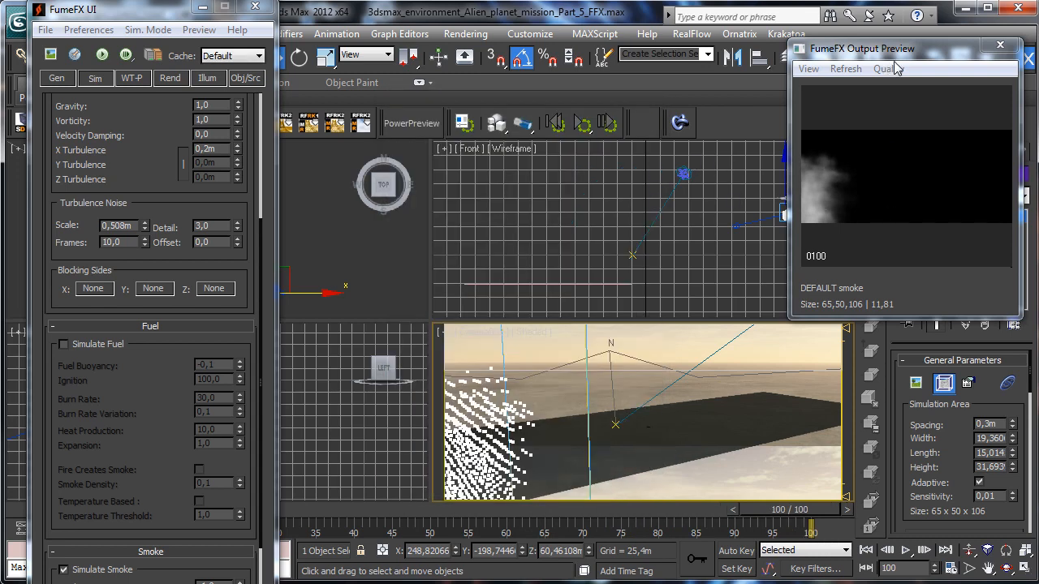
Create a Wind space warp in the Top view beside the FumeFX container.
left_click_drag(929, 55, 684, 67)
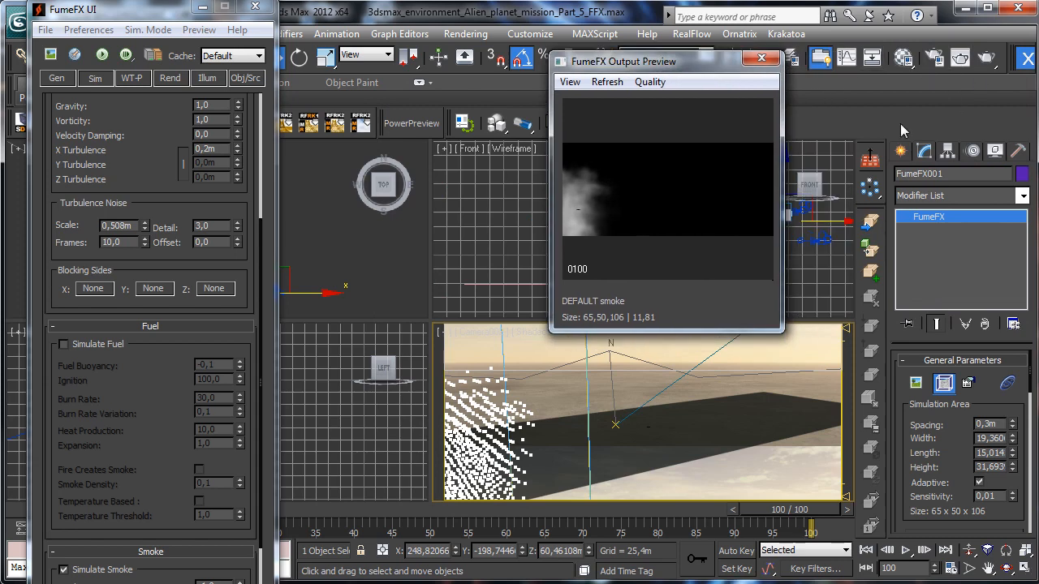
left_click(903, 151)
left_click(1004, 178)
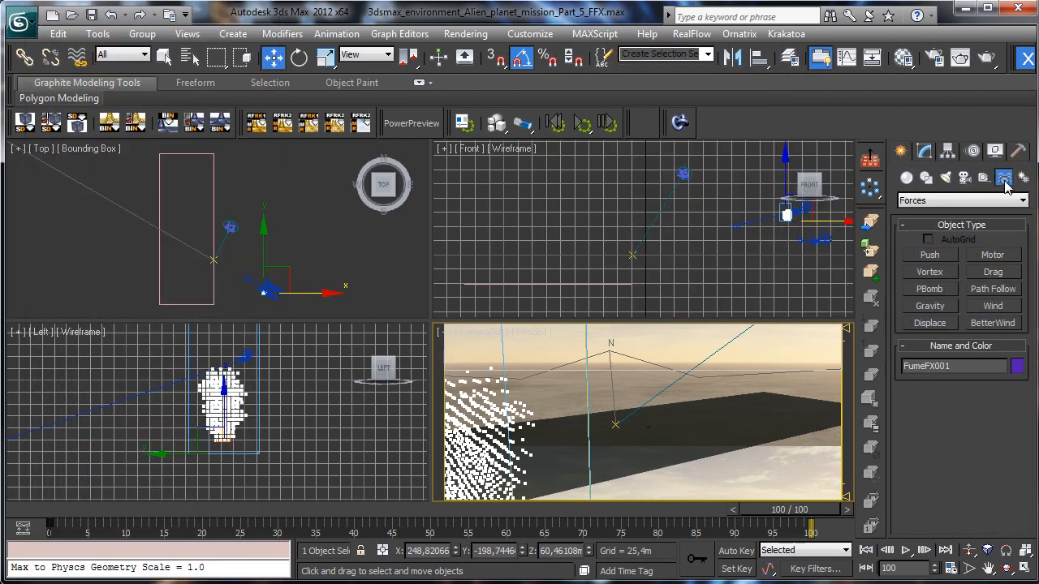
left_click(990, 308)
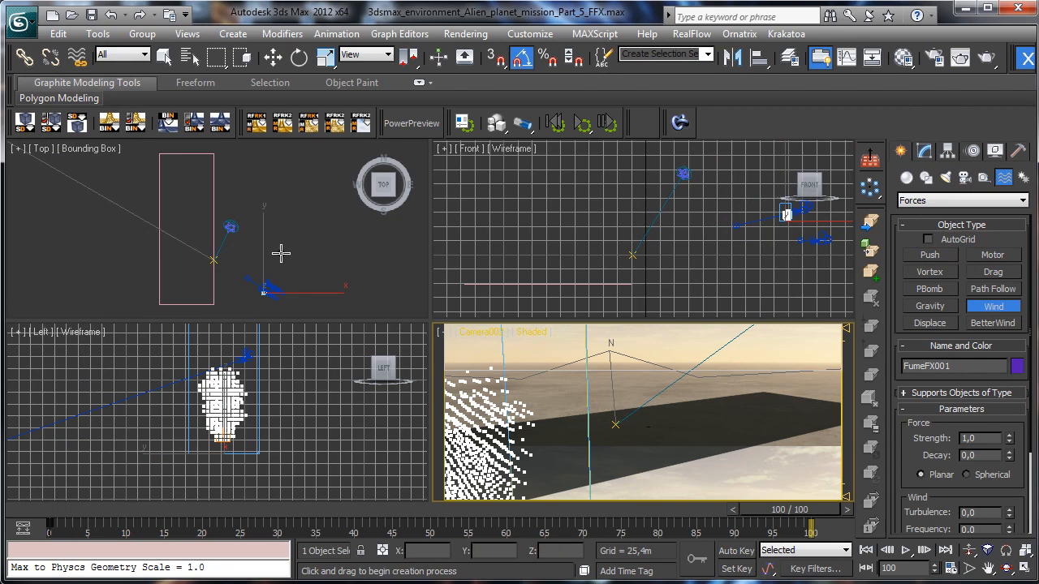
left_click_drag(281, 254, 297, 267)
Rotate the wind about -95 degrees on X and 10 degrees on Z.
left_click(299, 56)
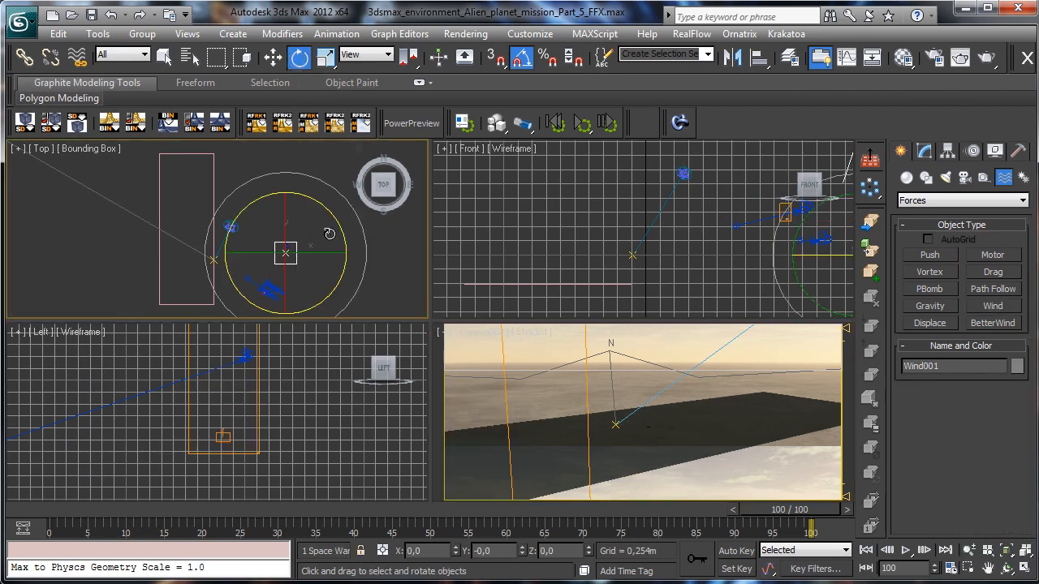
right_click(312, 228)
left_click(348, 252)
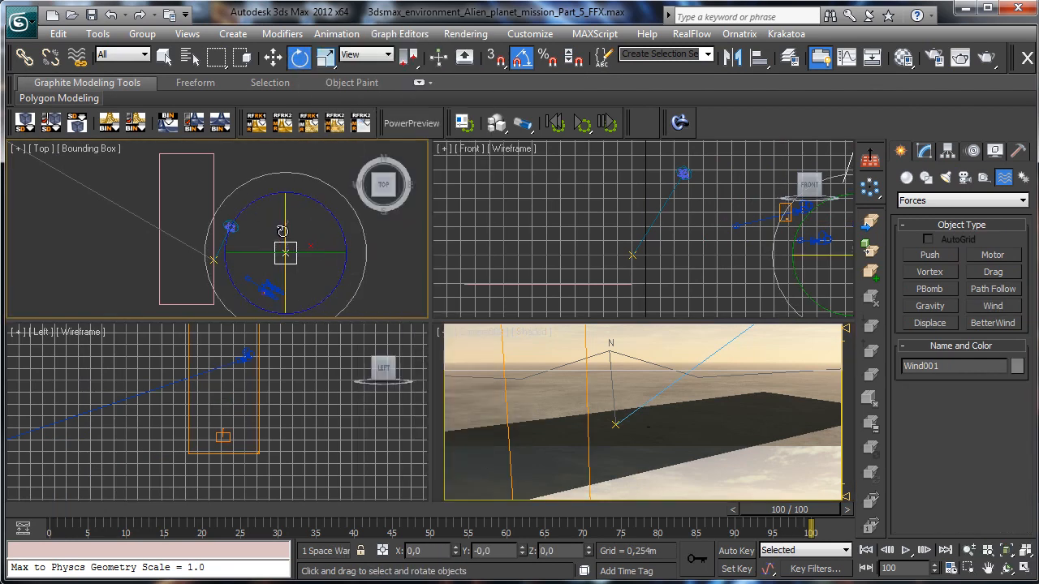
left_click_drag(282, 231, 294, 266)
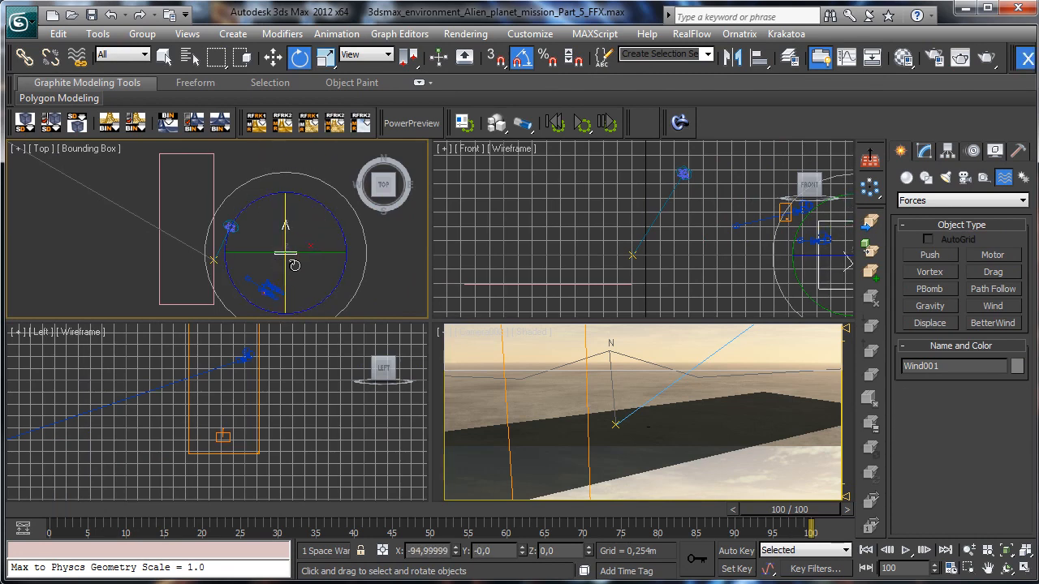
mouse_move(331, 221)
left_mouse_down()
mouse_move(325, 208)
mouse_move(335, 203)
left_mouse_up()
right_click(676, 427)
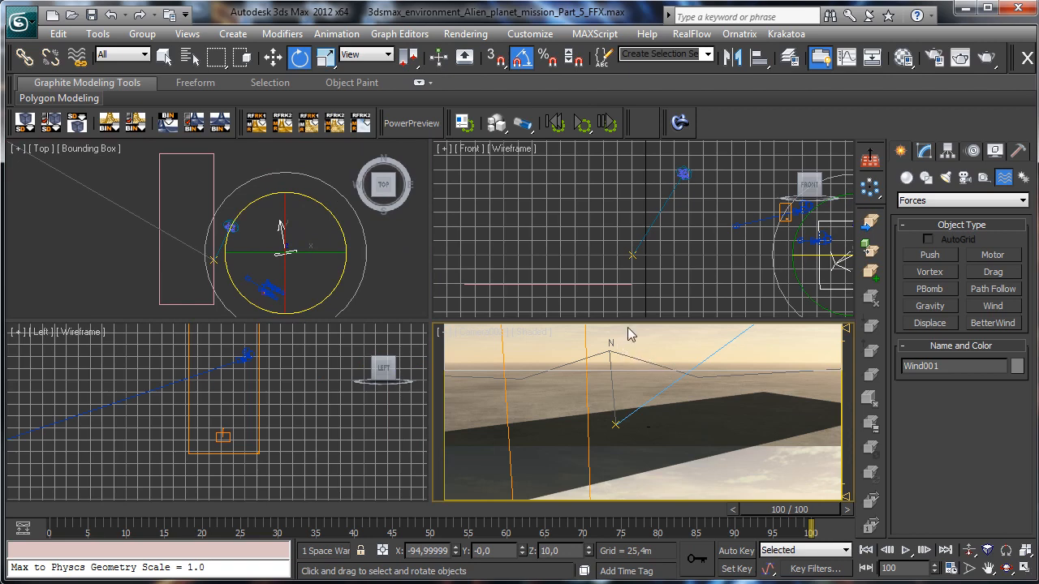
Add the wind to the FumeFX container's list of objects and space warps, and select the wind to show its parameters.
left_click(172, 57)
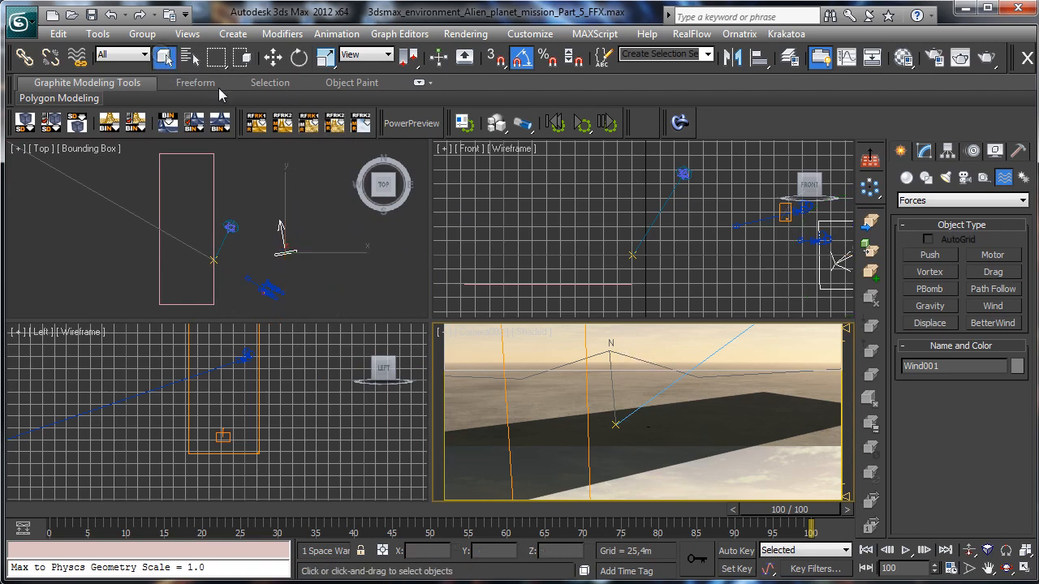
left_click(585, 391)
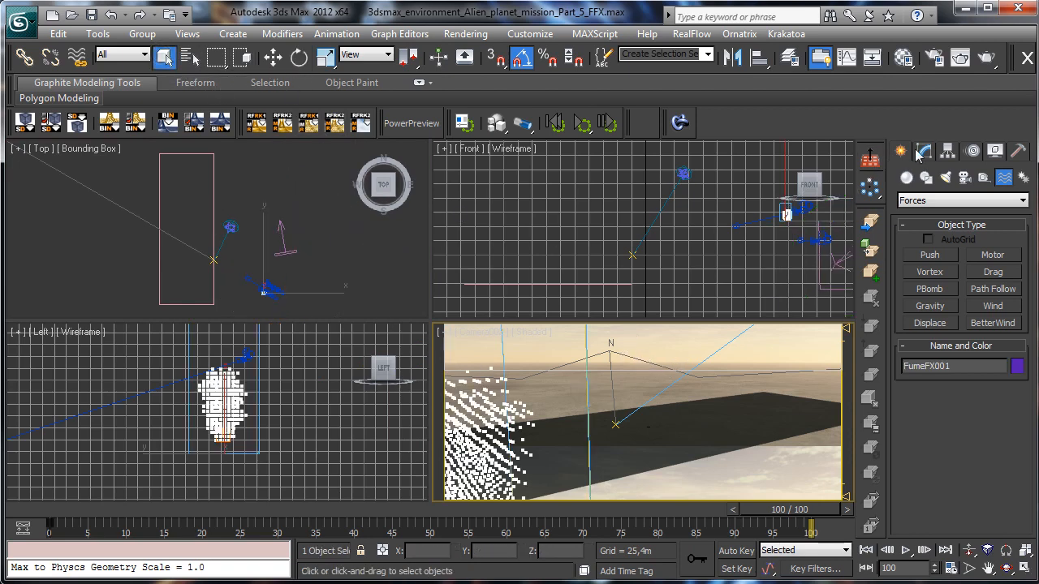
left_click(923, 152)
left_click(246, 78)
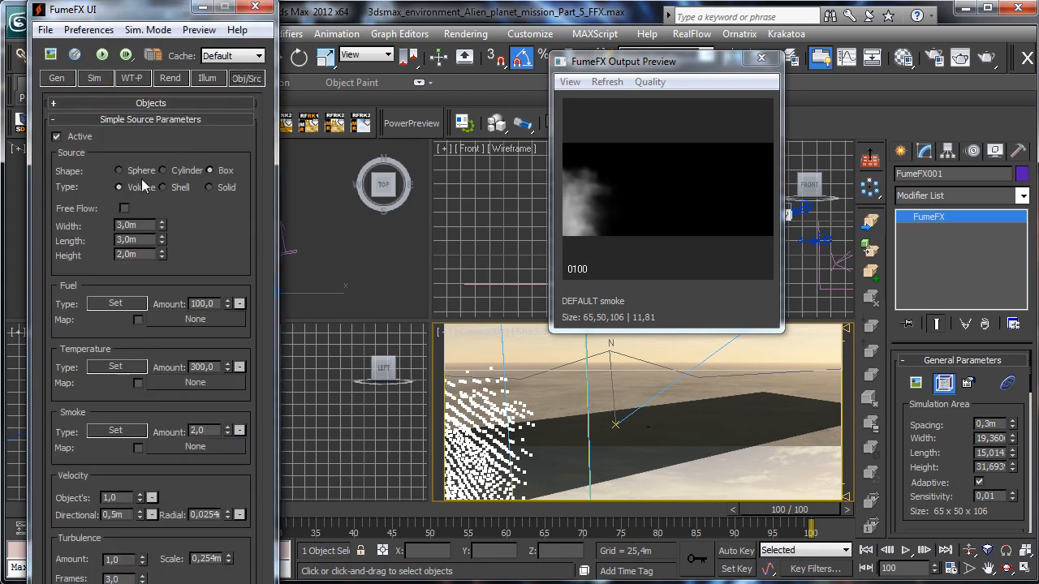
left_click(150, 103)
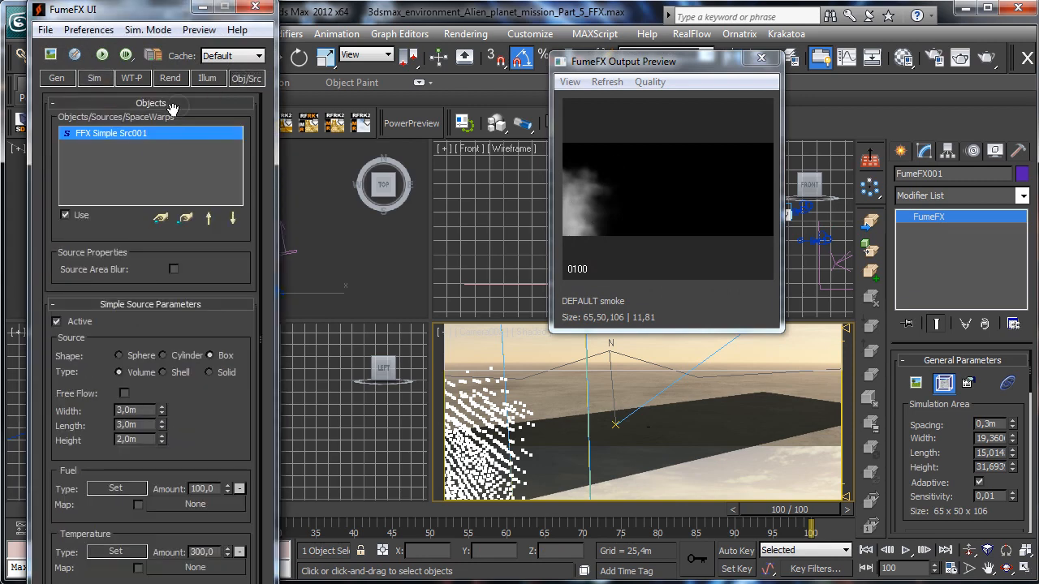
left_click(160, 219)
left_click(296, 255)
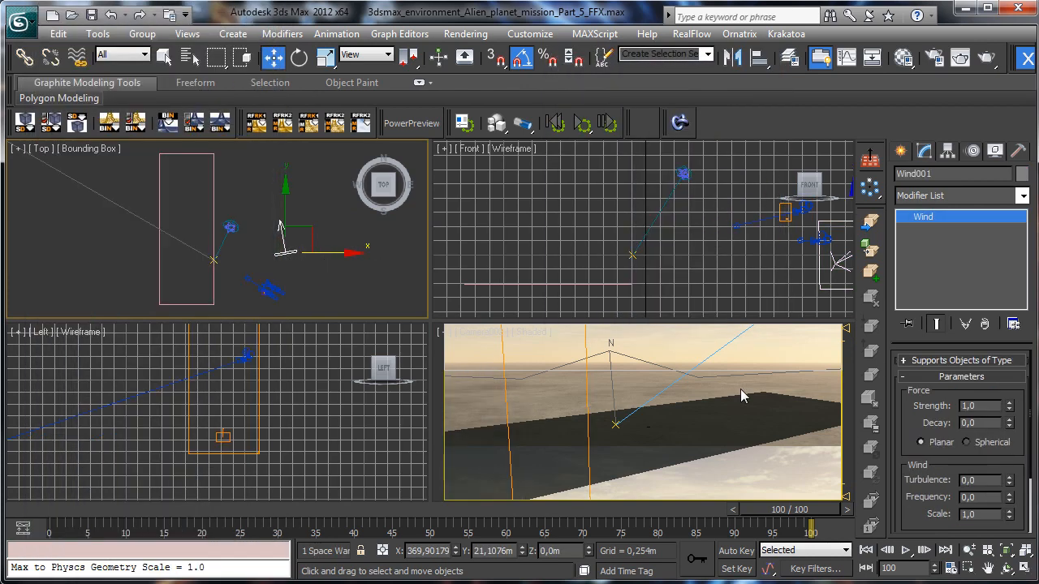
right_click(741, 391)
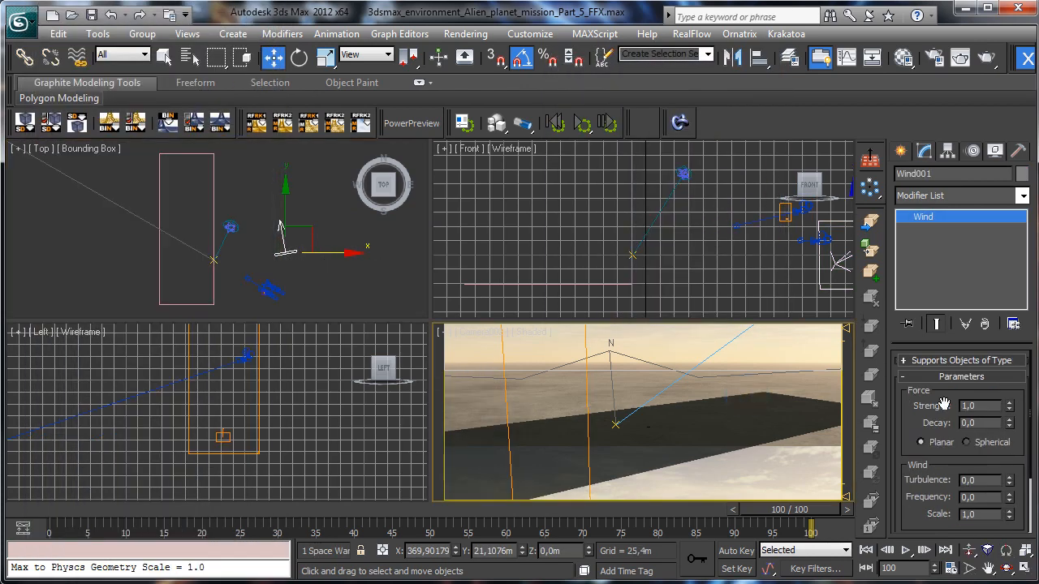
Set the wind's strength to 20 and rerun the FumeFX simulation, stopping it at about frame 81.
double_click(985, 405)
type("20")
key("Return")
left_click(588, 389)
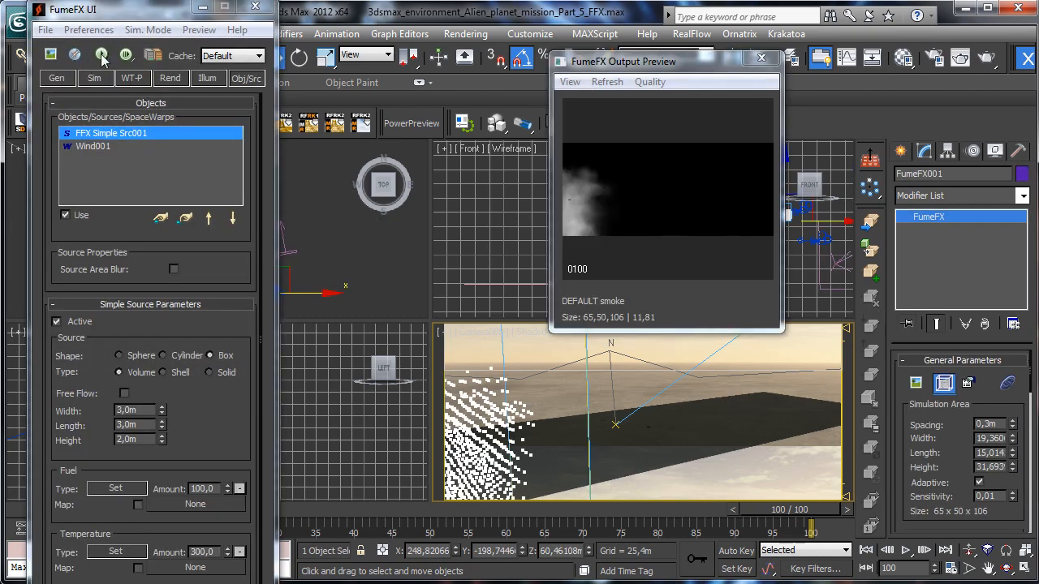
left_click(101, 55)
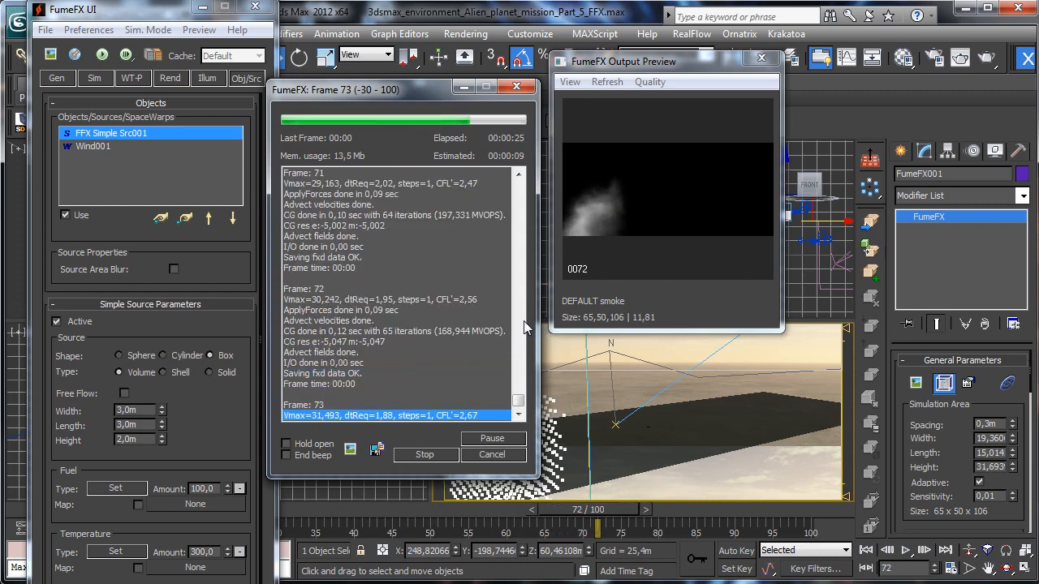
left_click(514, 453)
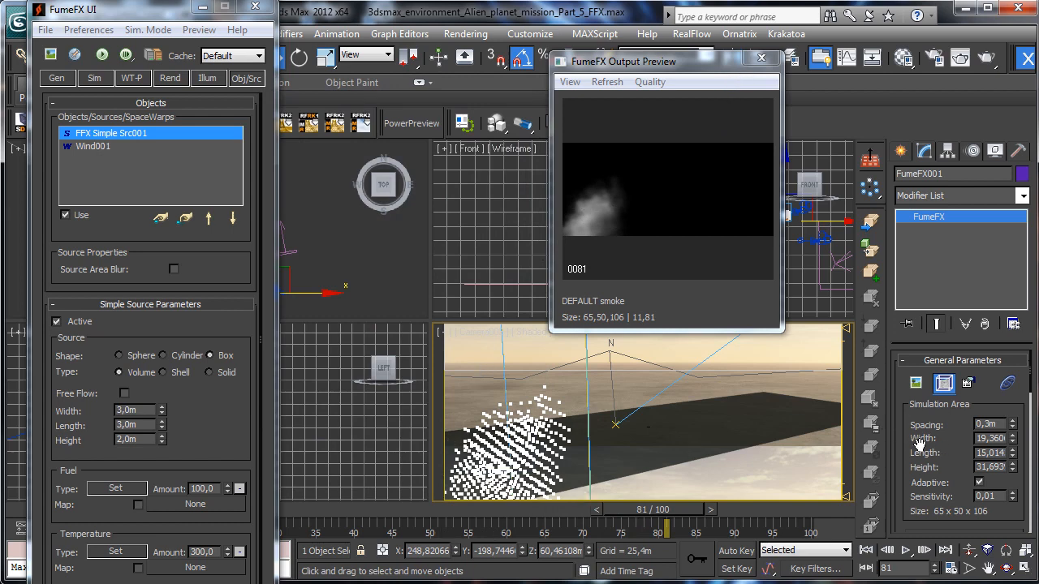
Enlarge the FumeFX container to a width of about 22.65 m and a length of about 23.27 m.
left_click(202, 8)
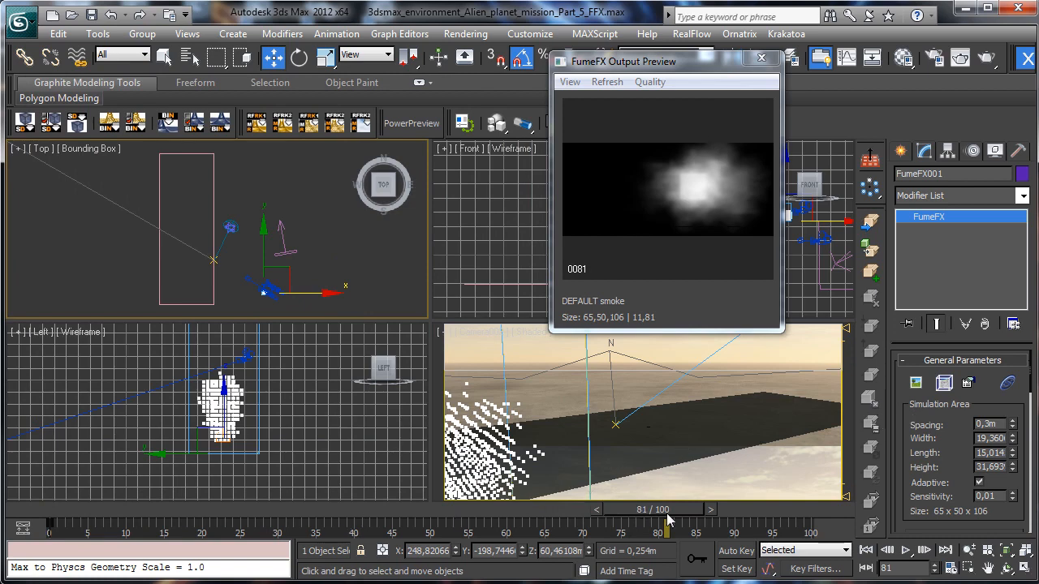
left_click_drag(665, 513, 616, 513)
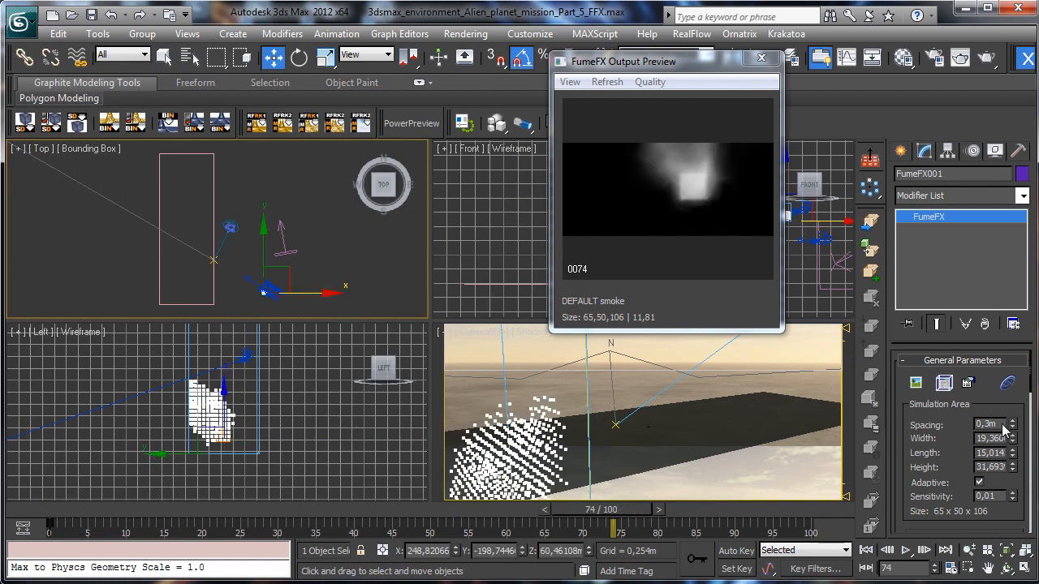
left_click_drag(1013, 438, 994, 414)
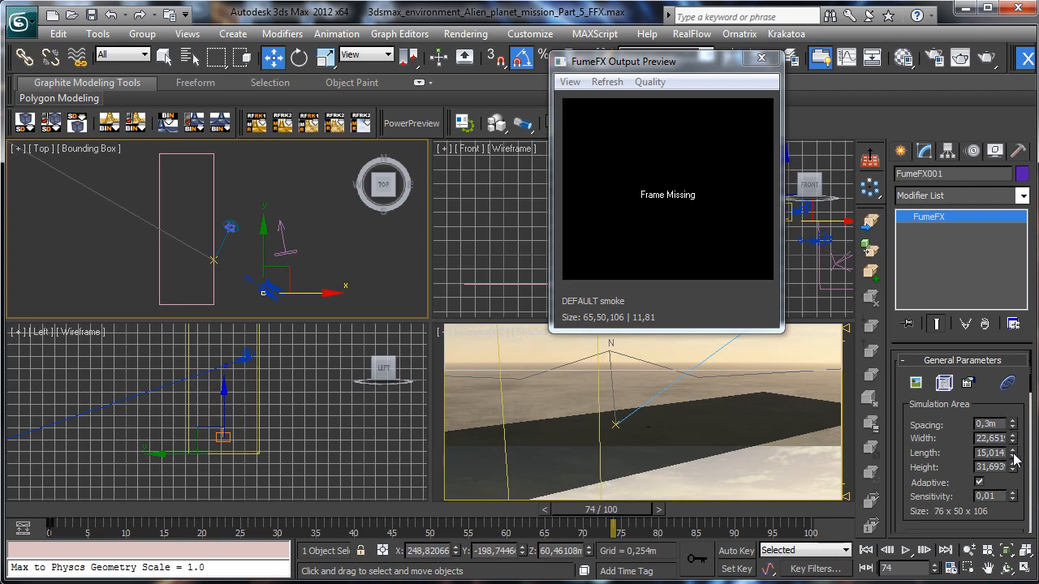
left_click_drag(1013, 456, 1006, 415)
Move the enlarged FumeFX container in the Left and Top views to about X 244.77 and Y -190.59, leaving room downwind of the source.
left_click(303, 456)
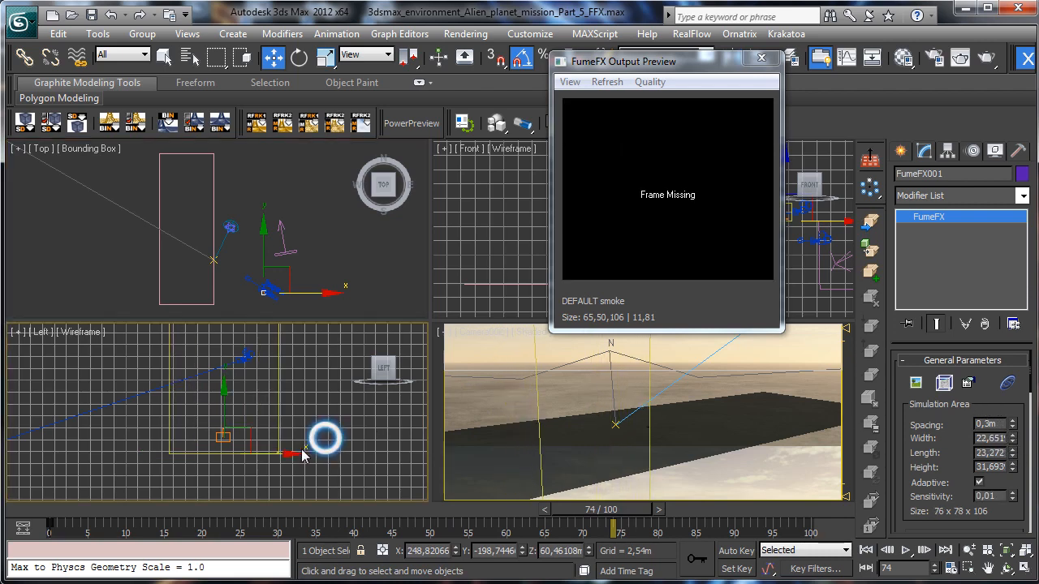
left_click_drag(275, 453, 241, 452)
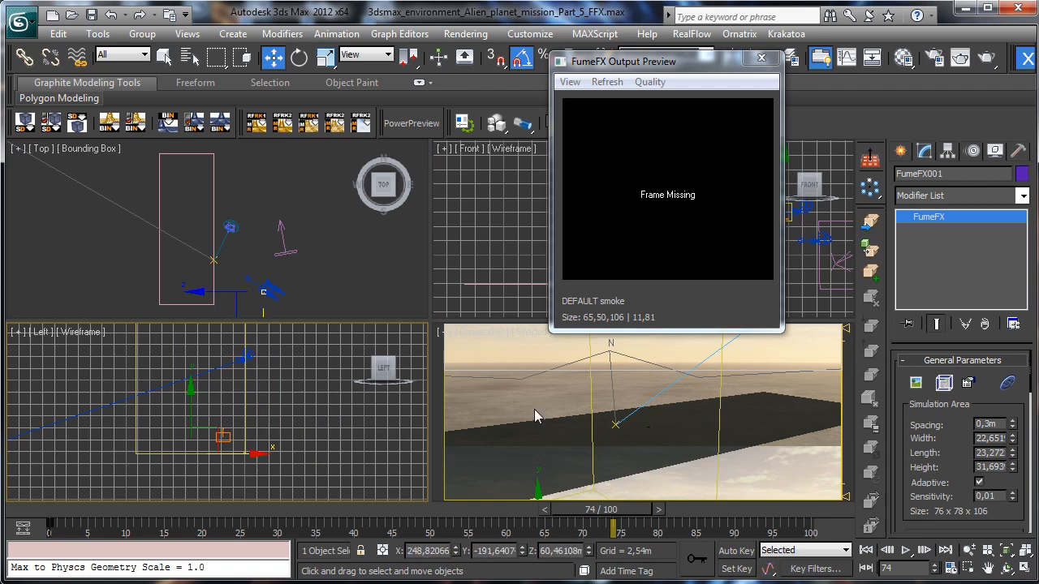
right_click(487, 403)
right_click(291, 295)
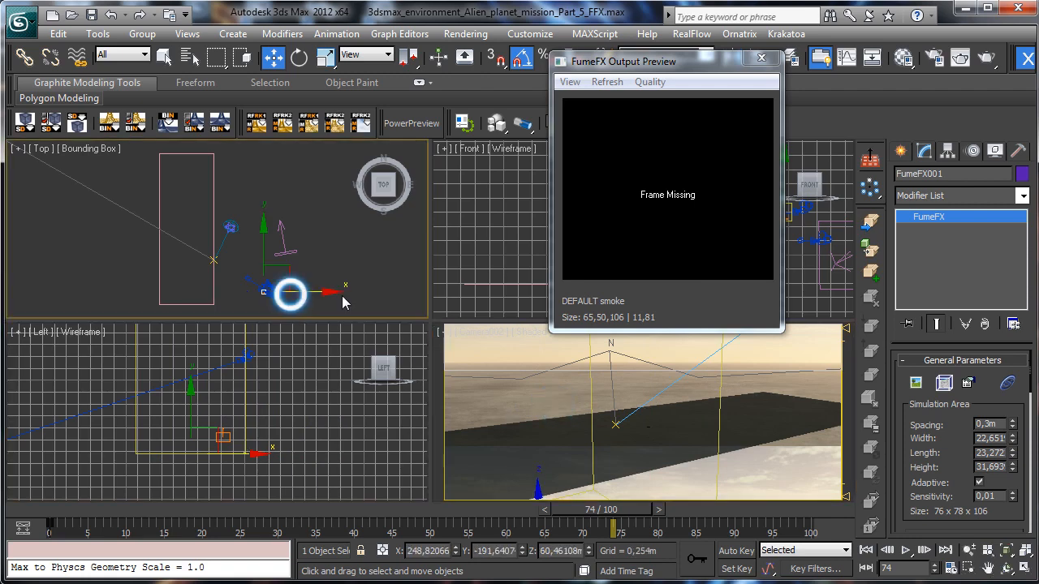
left_click(1007, 550)
left_click(989, 552)
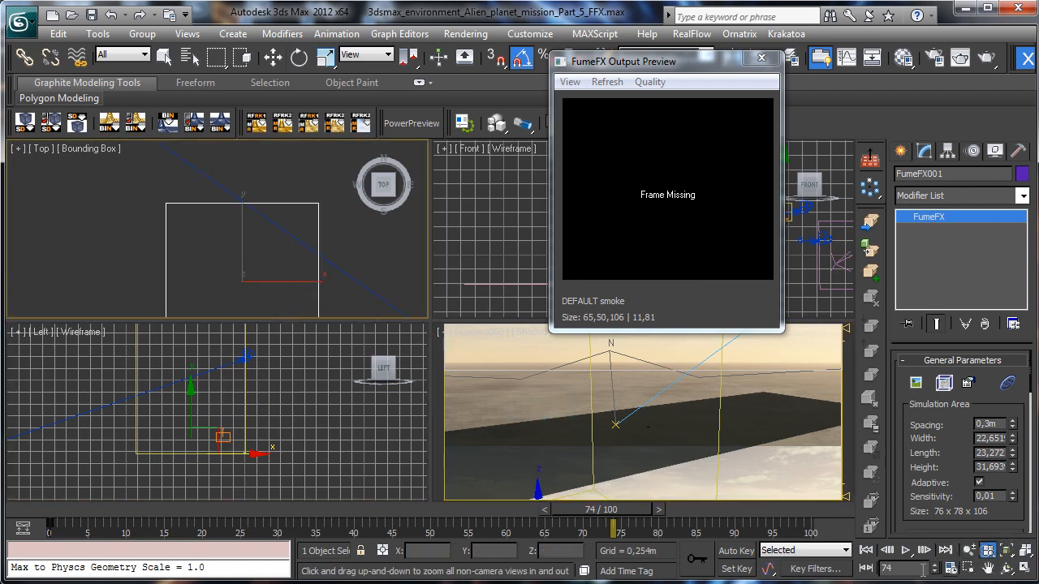
left_click(969, 552)
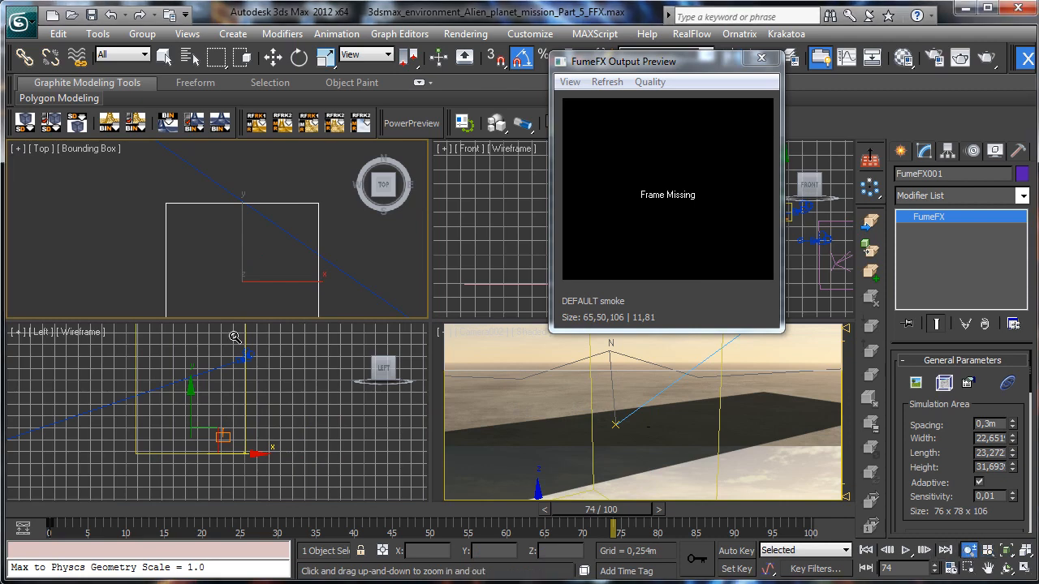
left_click_drag(197, 288, 233, 317)
left_click(273, 56)
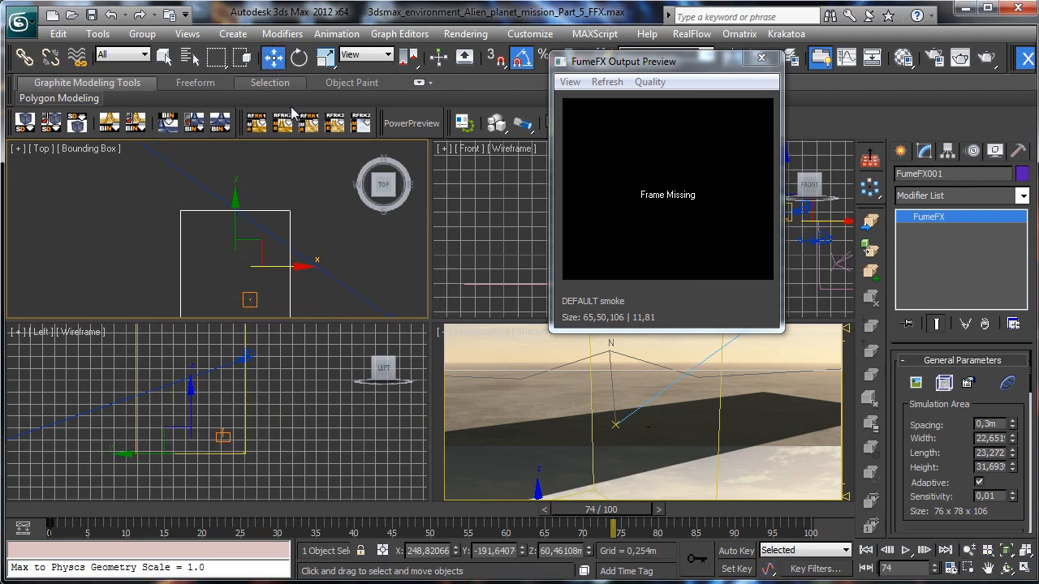
left_click_drag(262, 243, 243, 238)
right_click(605, 421)
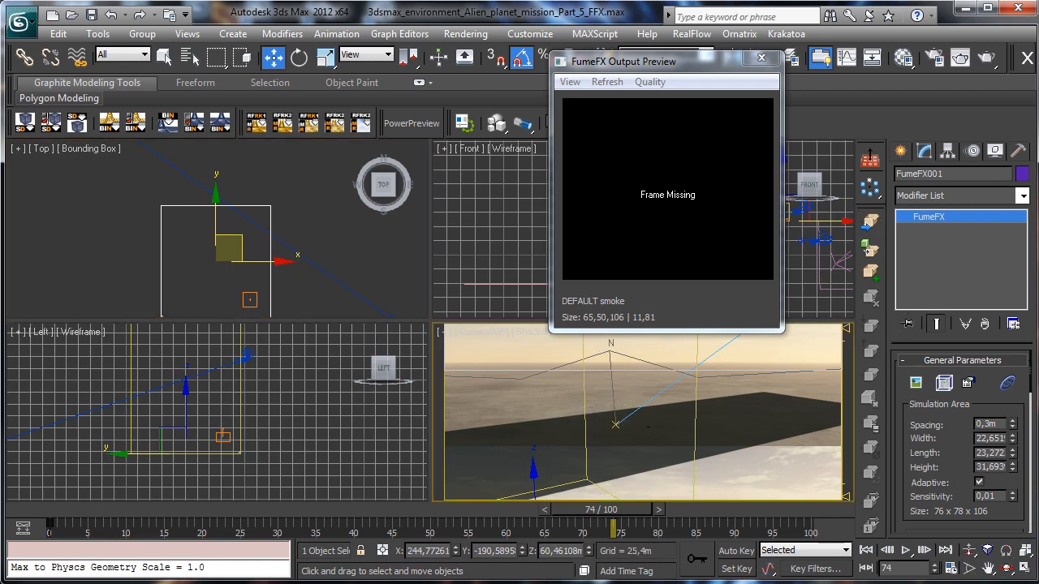
Rerun the simulation through frame 100 with the enlarged container, and move the FumeFX window off the viewports.
left_click(944, 382)
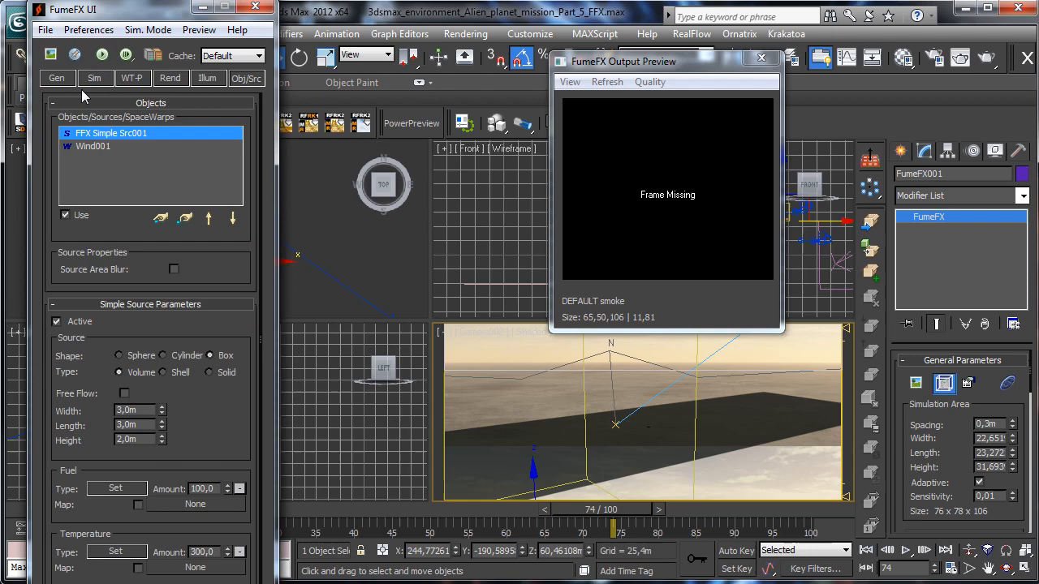
left_click(103, 55)
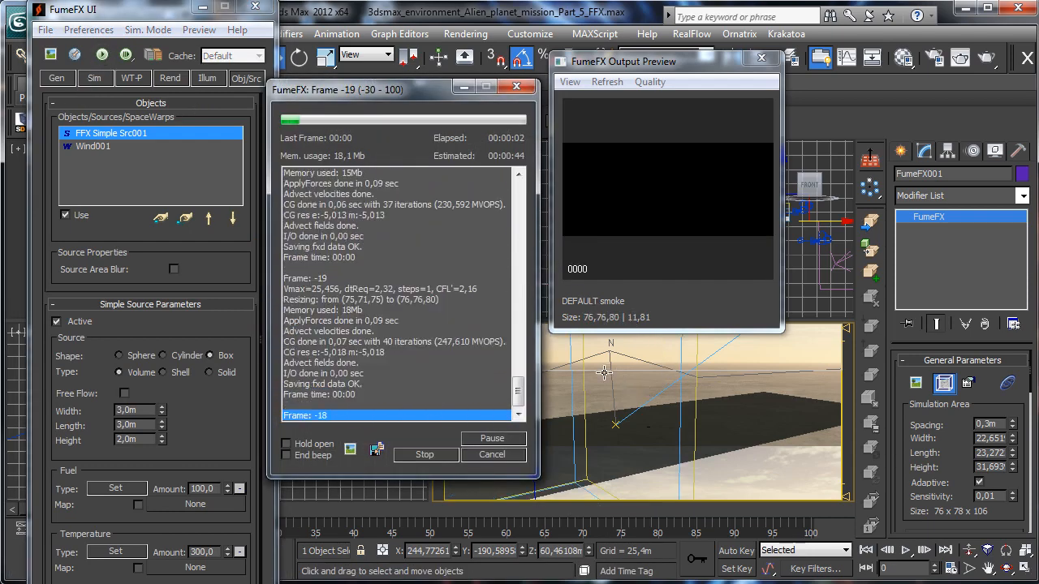
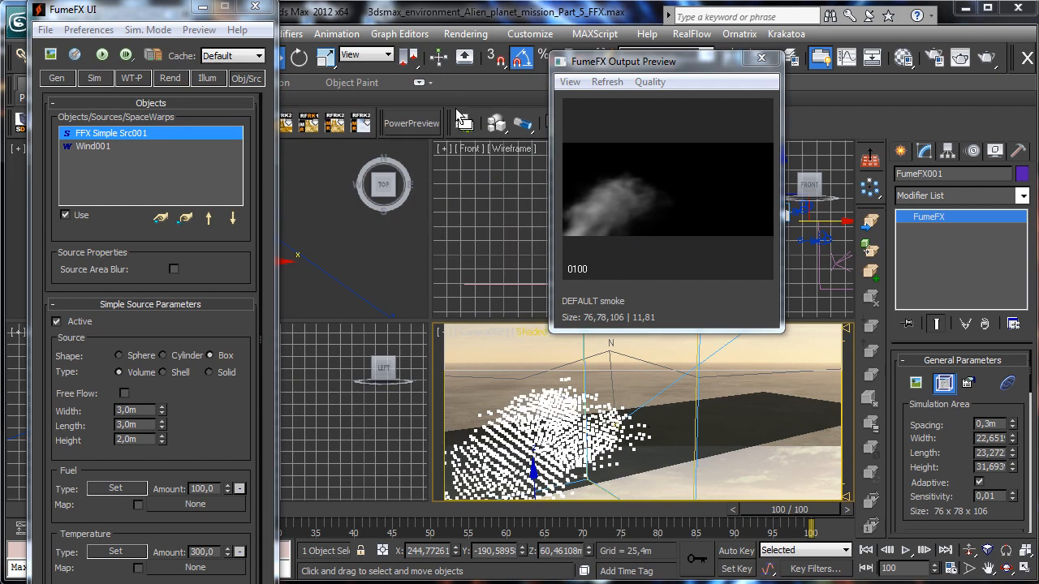
left_click_drag(170, 16, 583, 211)
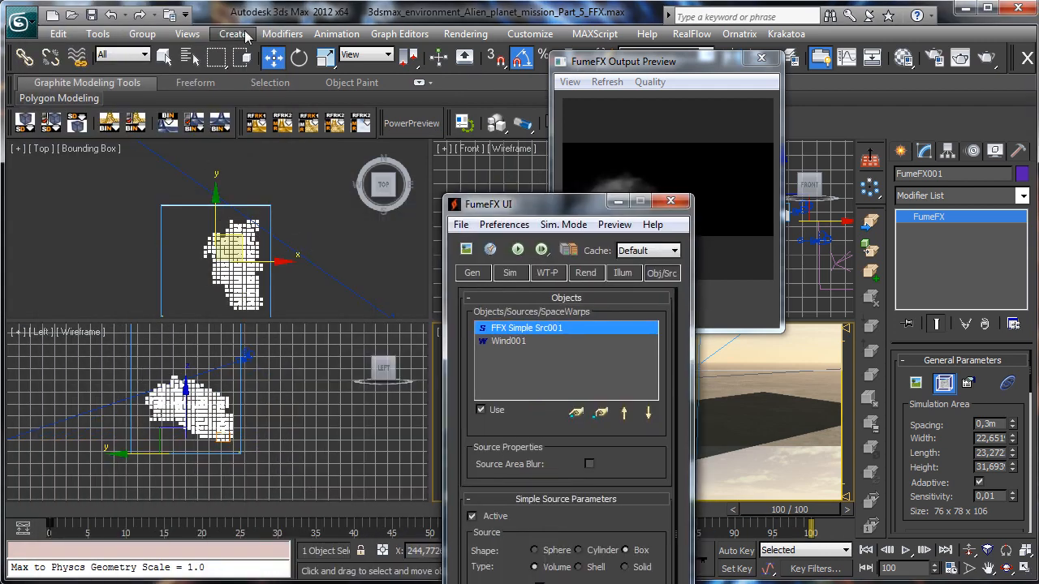
Select the wind from the scene list and set its strength to 15.
left_click(187, 57)
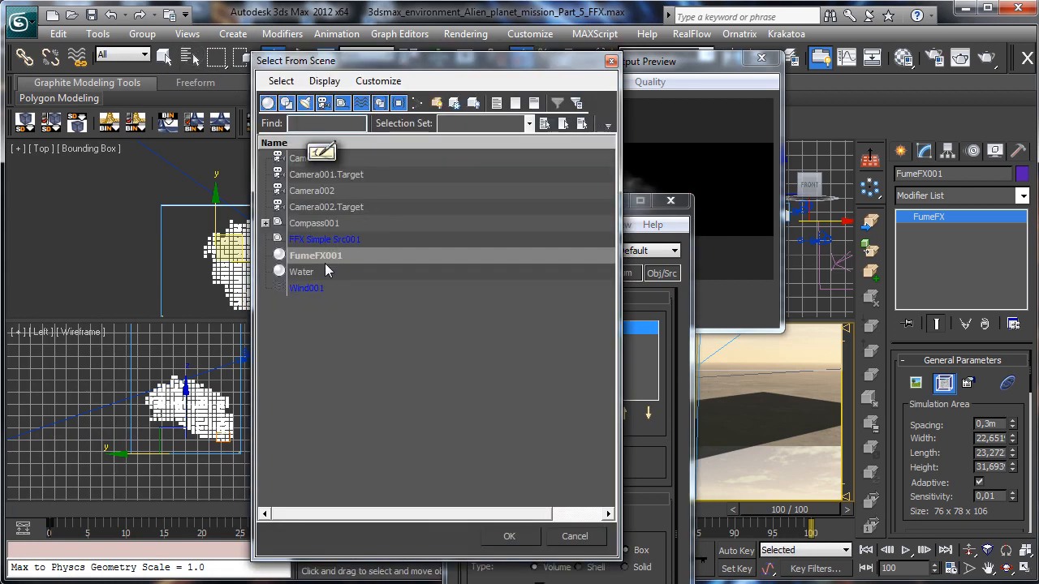
double_click(308, 289)
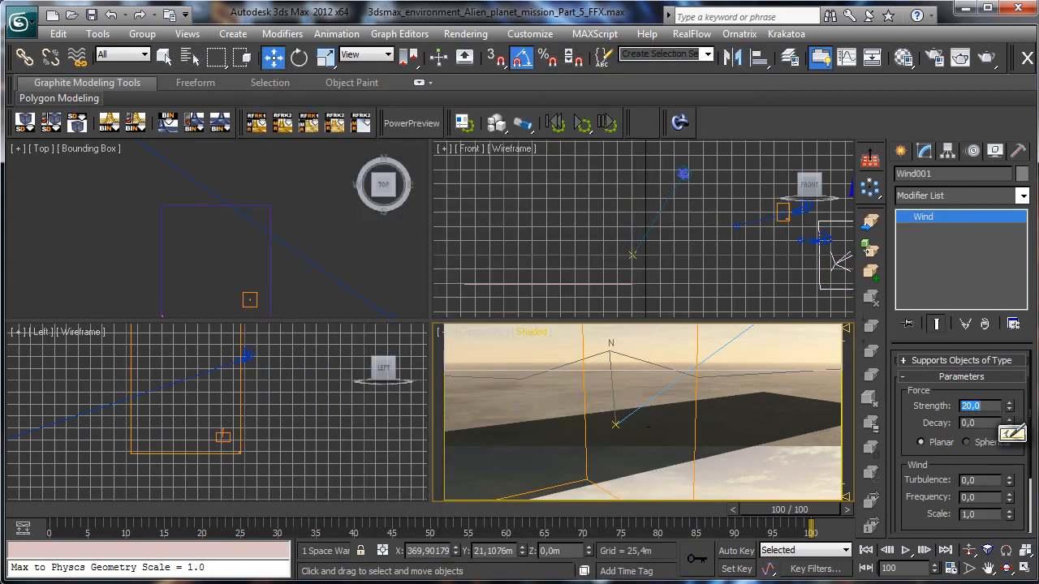
type("15")
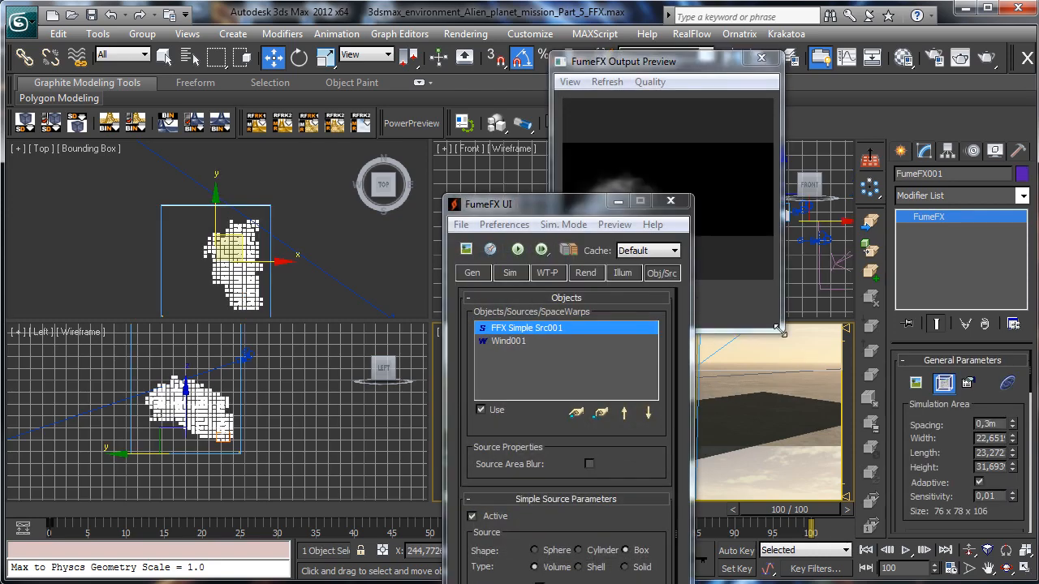
Rerun the simulation with the weaker wind through frame 100 and scrub the timeline to review the smoke.
left_click_drag(517, 224, 92, 81)
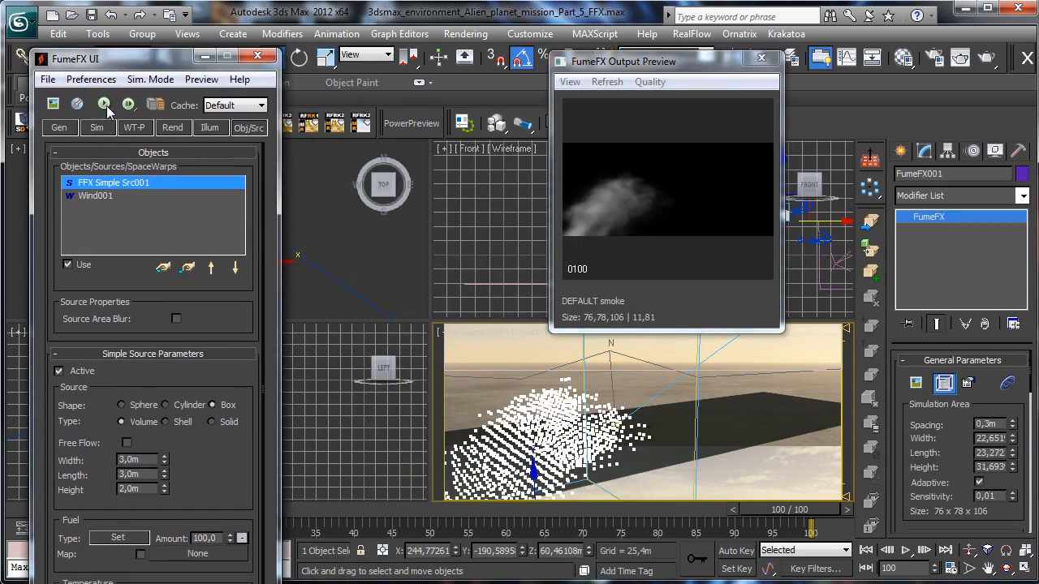
left_click(105, 105)
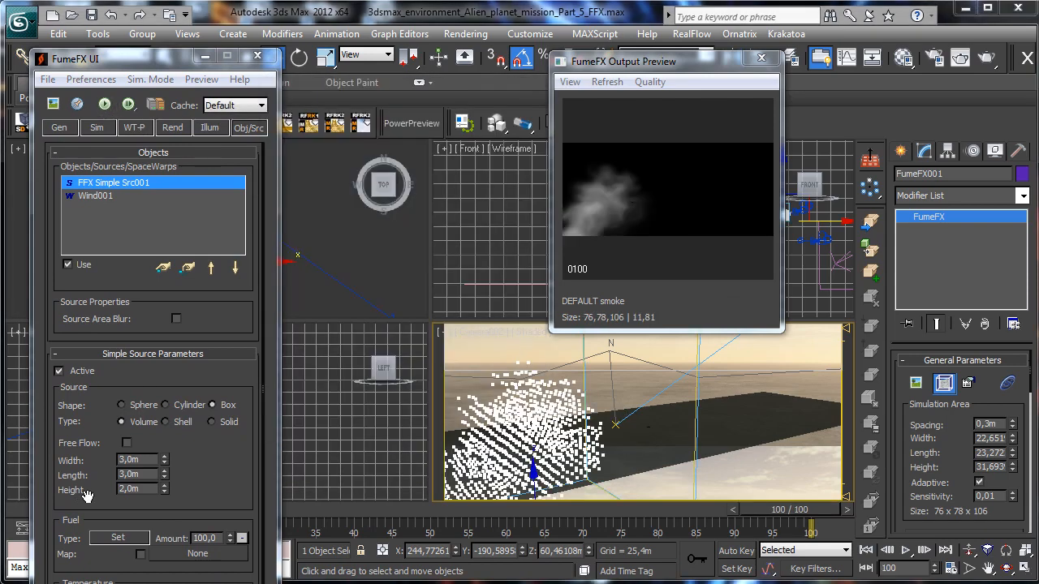
left_click_drag(22, 508, 63, 510)
left_click_drag(135, 509, 739, 426)
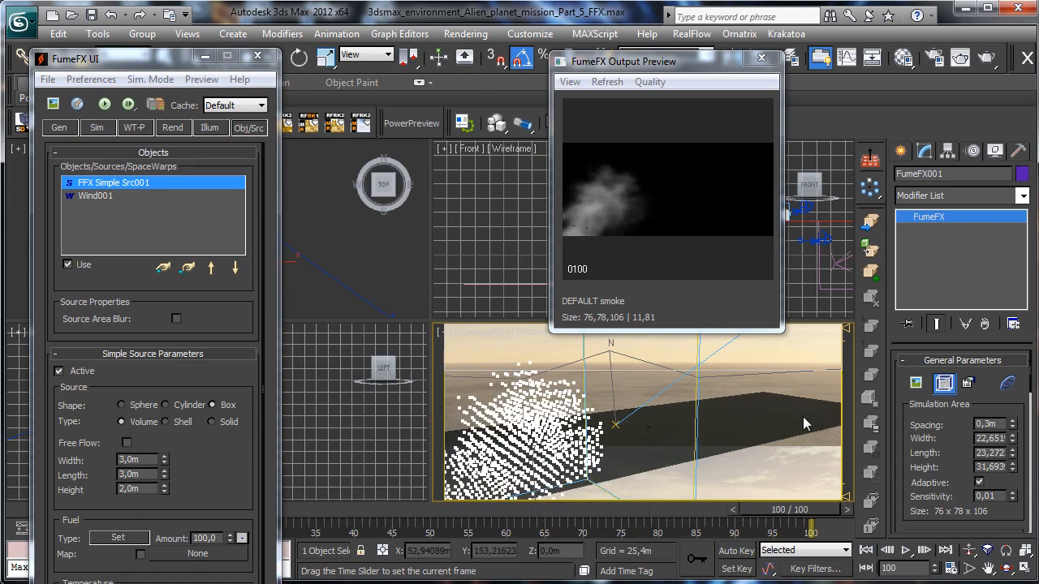
left_click_drag(802, 417, 713, 417)
key("w")
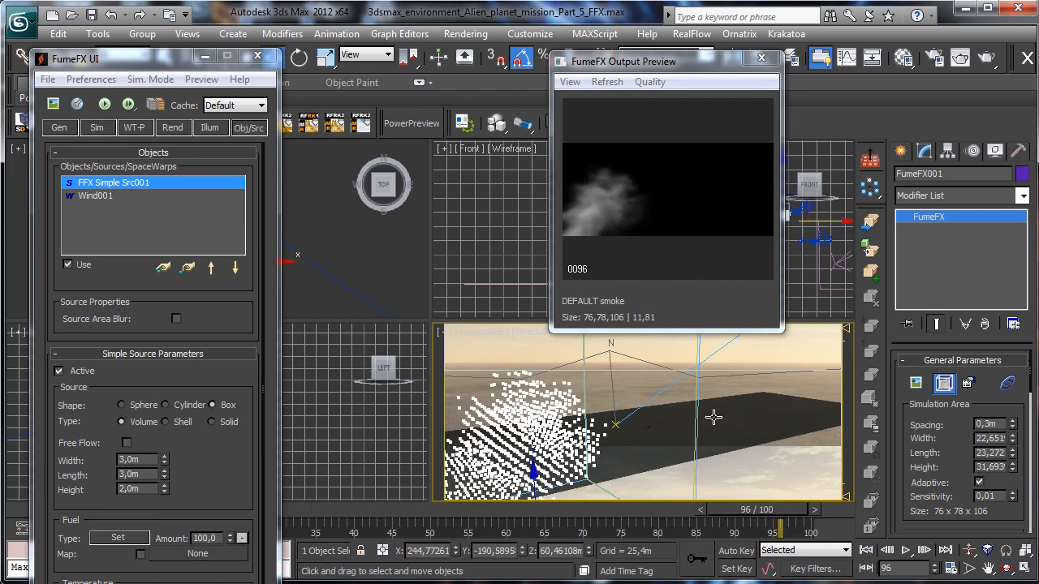
Set the FumeFX simulation grid spacing to 0,15 m and save the scene.
left_click(60, 128)
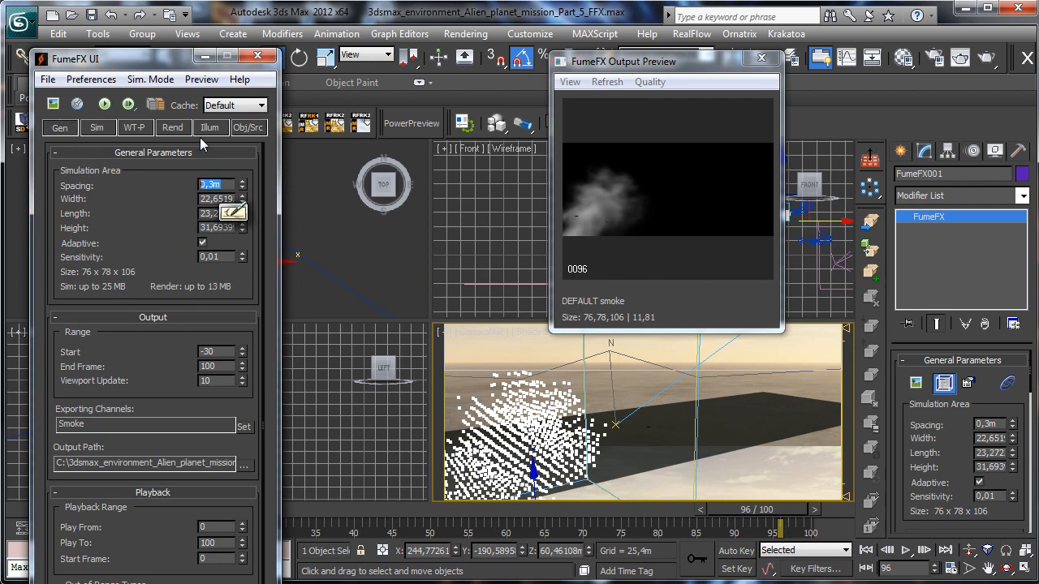
type("0,15")
key("Return")
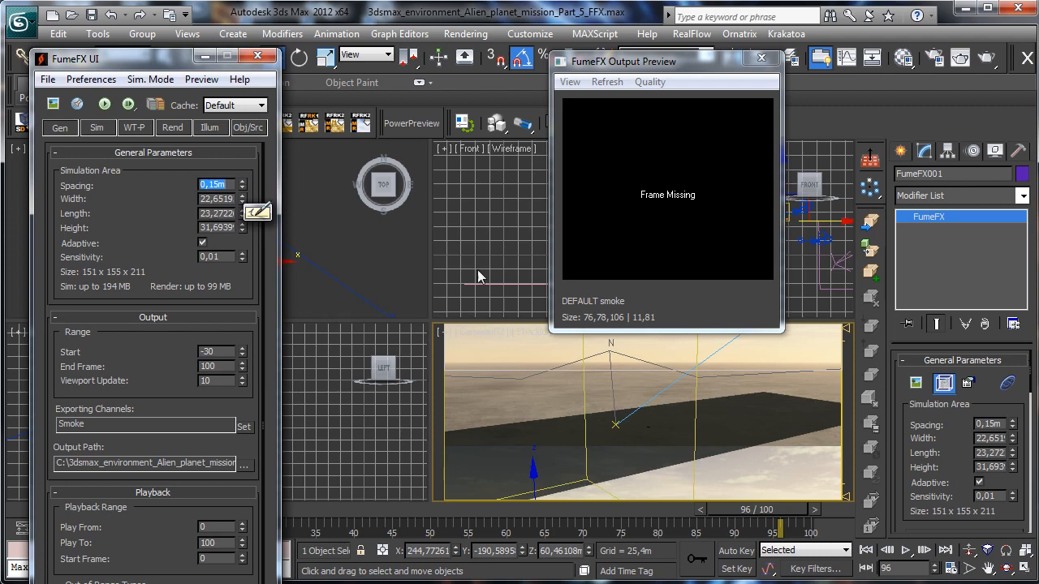
left_click(92, 16)
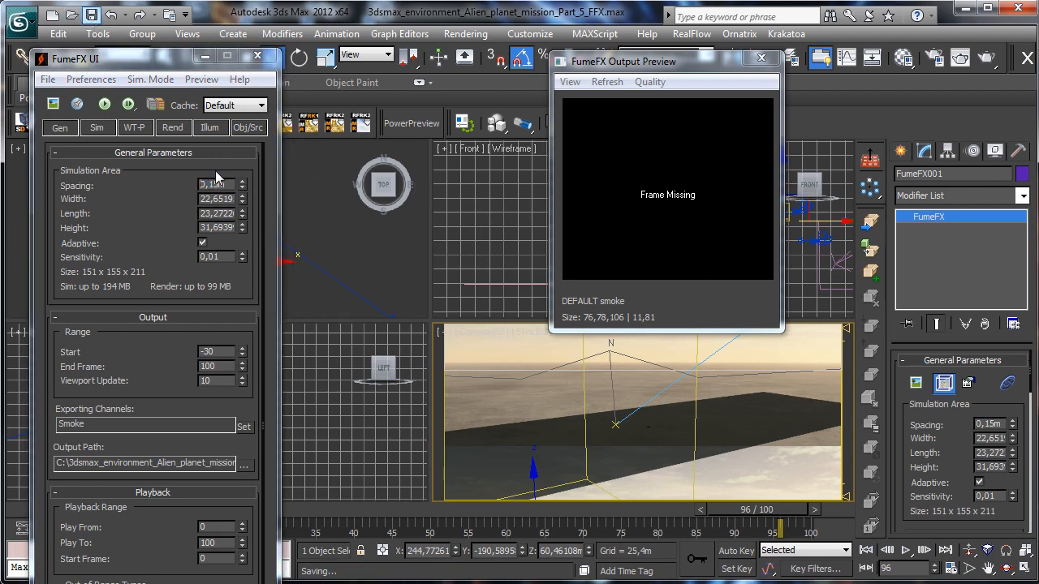
Run the finer-grid simulation through frame 100 and minimise the FumeFX window.
left_click(104, 105)
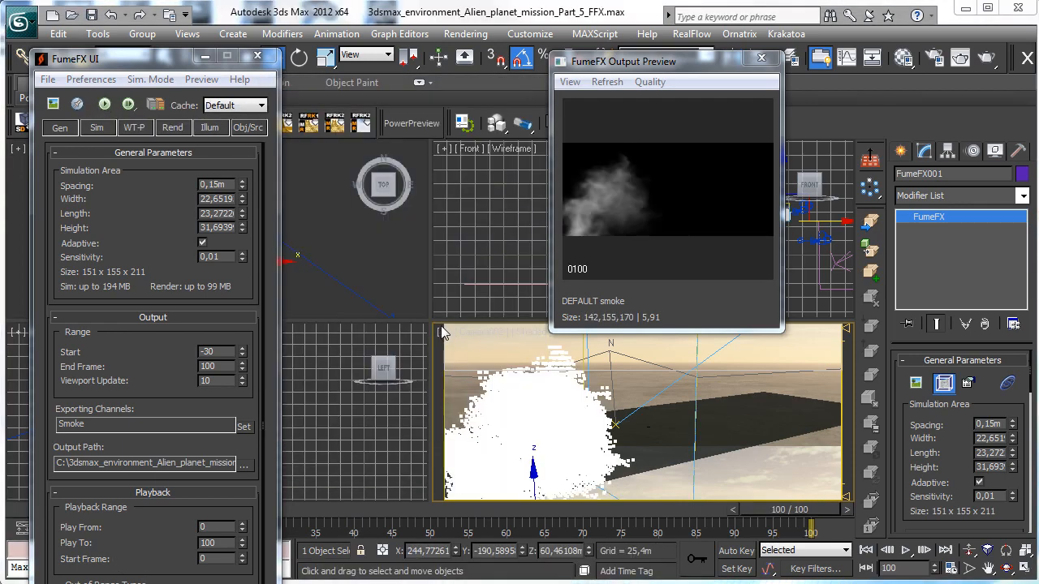
left_click_drag(17, 510, 740, 482)
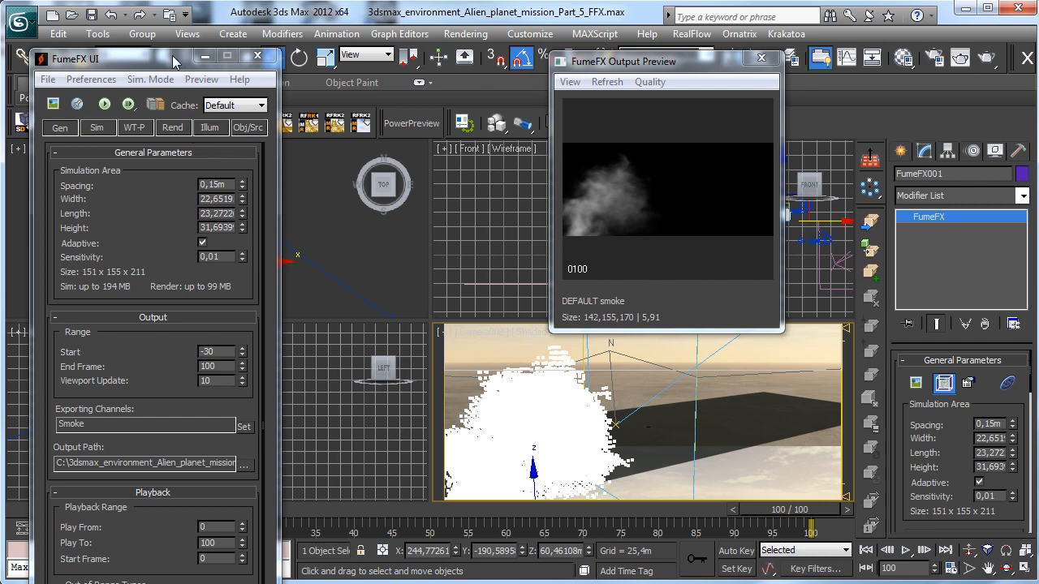
left_click(205, 56)
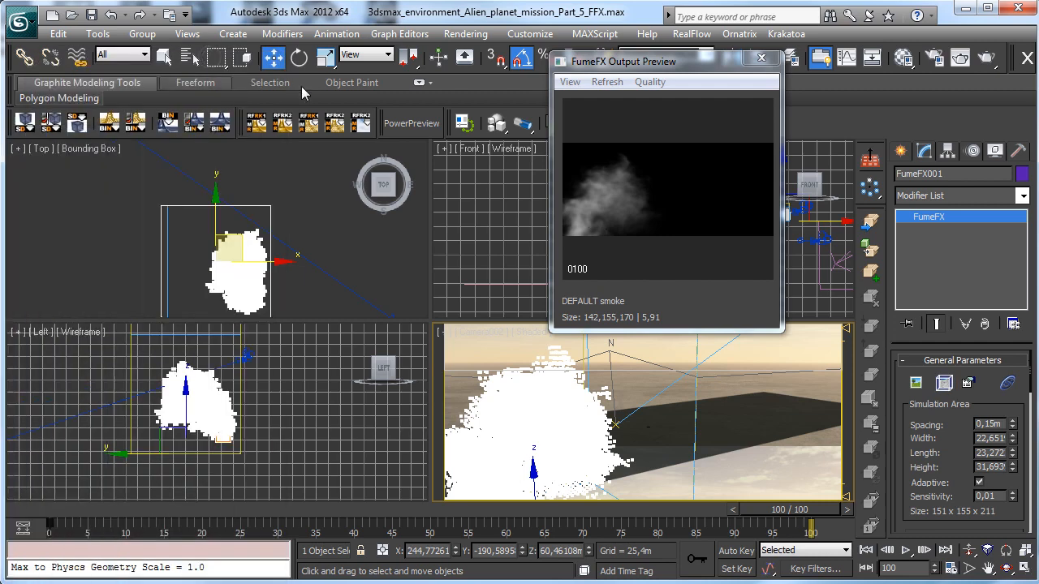
Create a standard Target Direct light in the Front view, aimed diagonally down at the FumeFX container from its upper right.
right_click(293, 394)
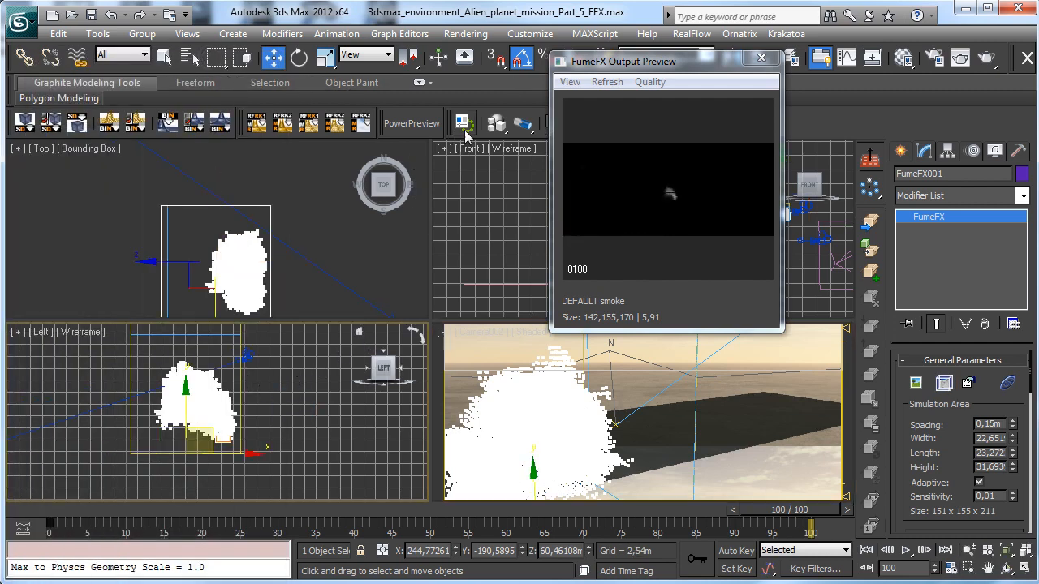
left_click(901, 151)
left_click(946, 177)
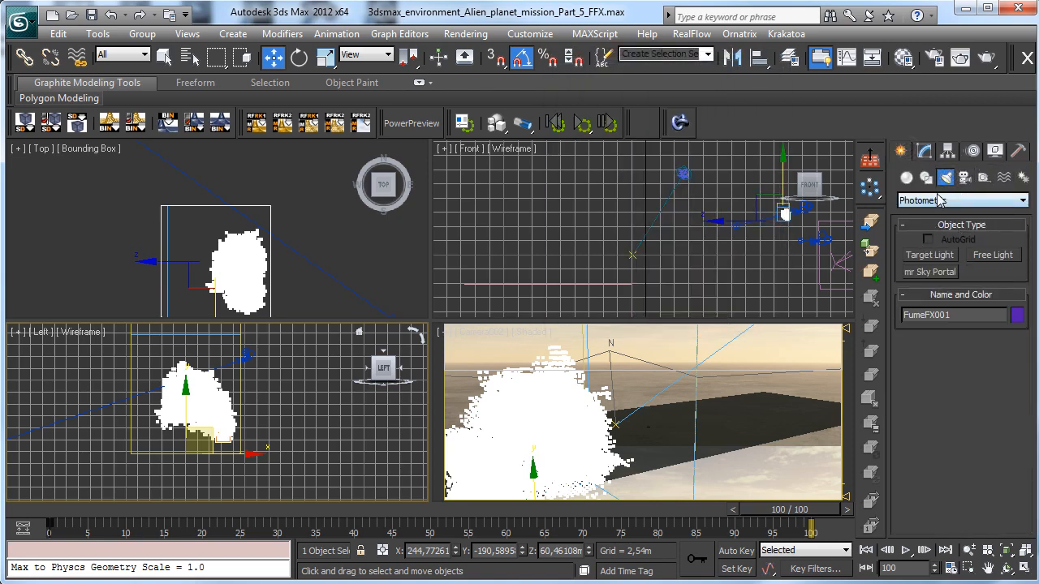
left_click(939, 201)
left_click(942, 223)
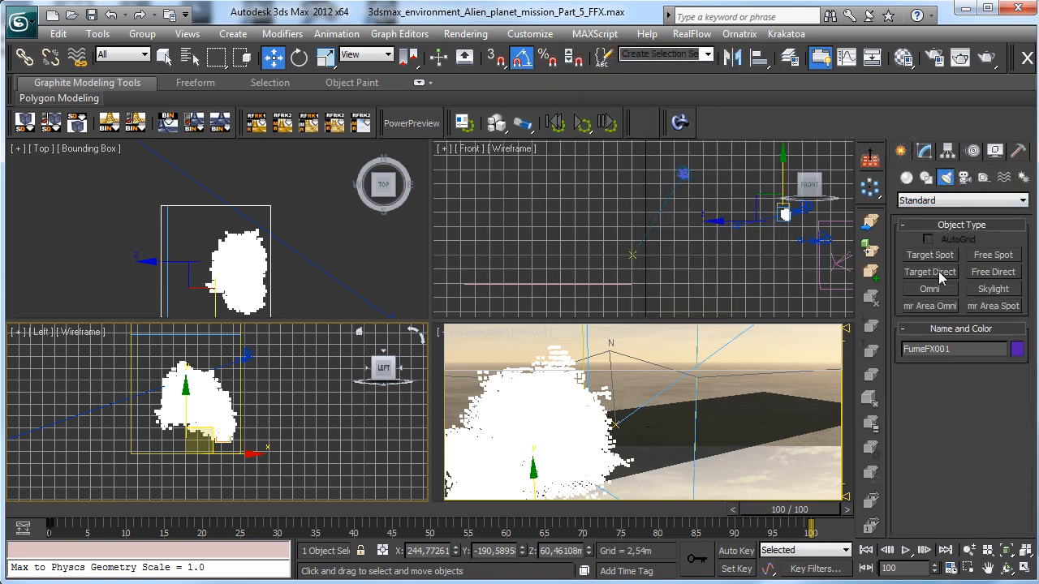
left_click(934, 273)
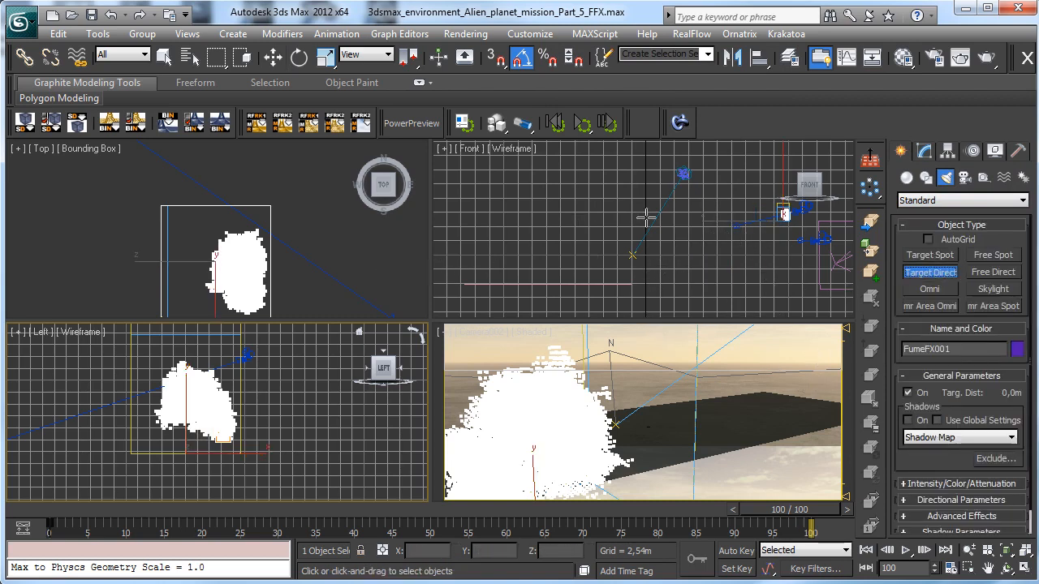
left_click_drag(844, 162, 784, 213)
left_click(273, 57)
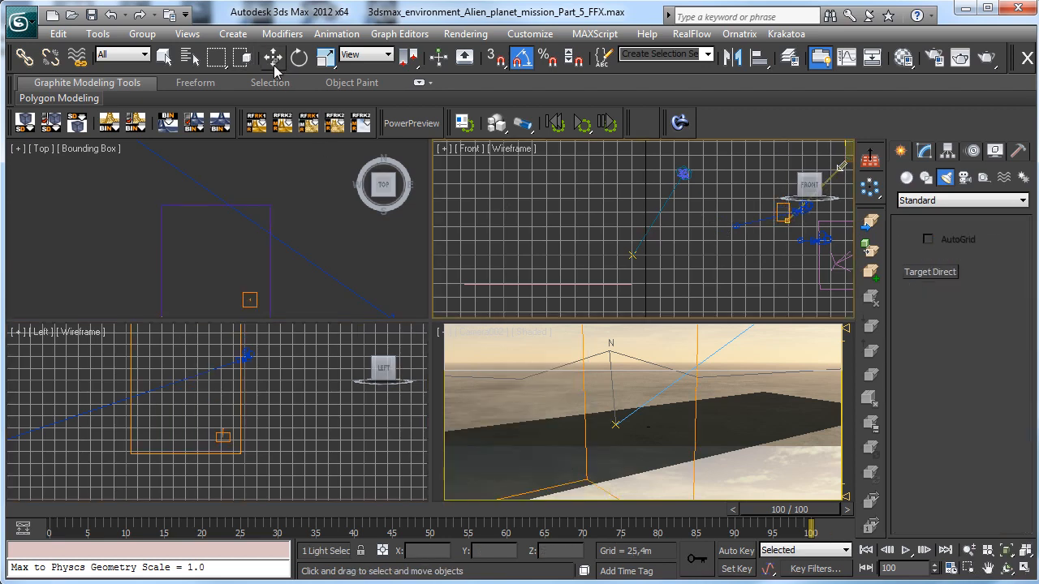
Select the direct light together with its target and move both in the Top view down beside the FumeFX container.
left_click(301, 192)
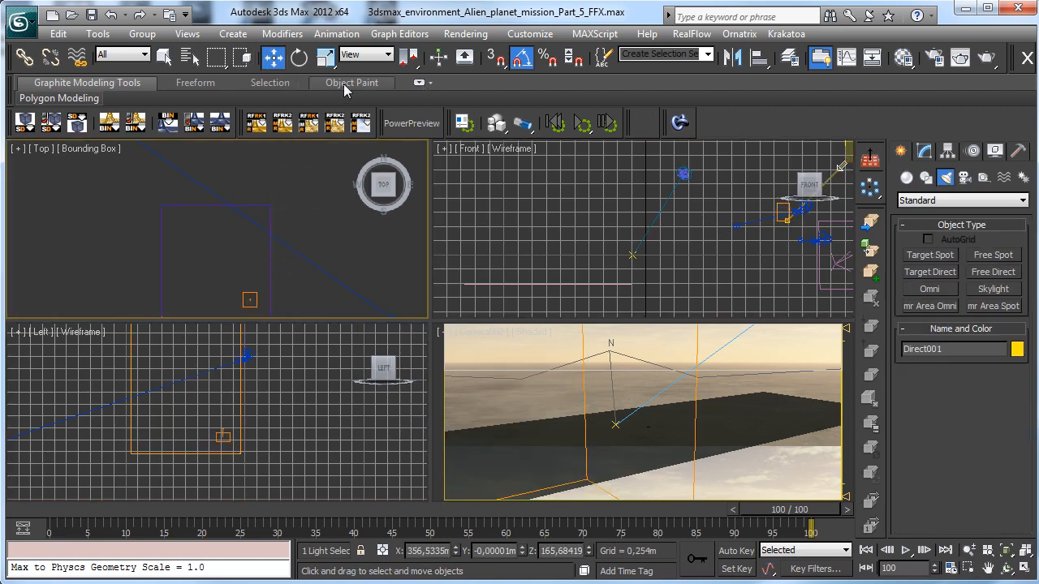
left_click(189, 56)
left_click_drag(329, 244, 331, 258)
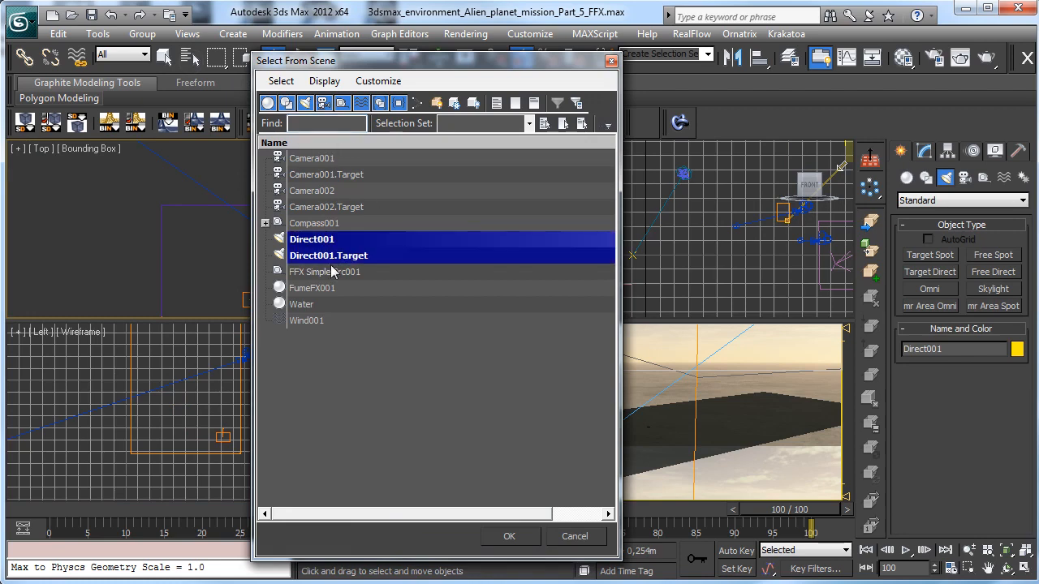
left_click(509, 535)
right_click(350, 269)
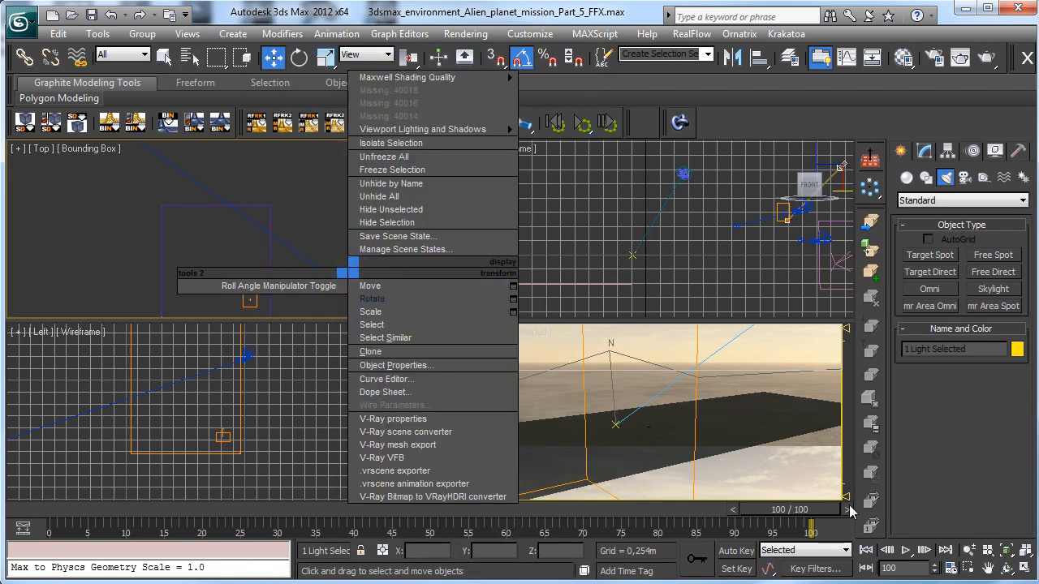
left_click(968, 550)
left_click_drag(267, 208, 298, 87)
left_click(272, 57)
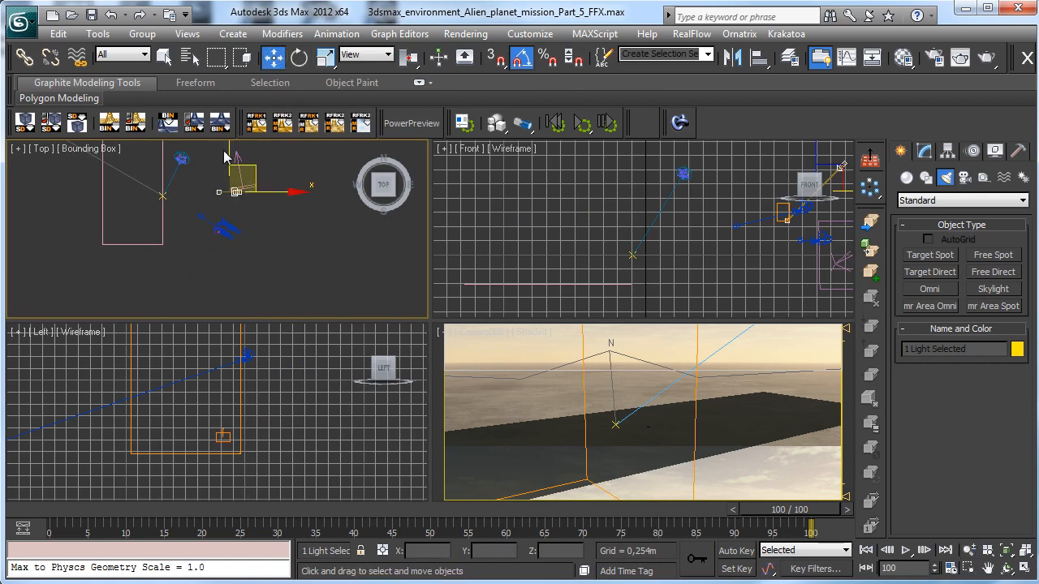
left_click(284, 247)
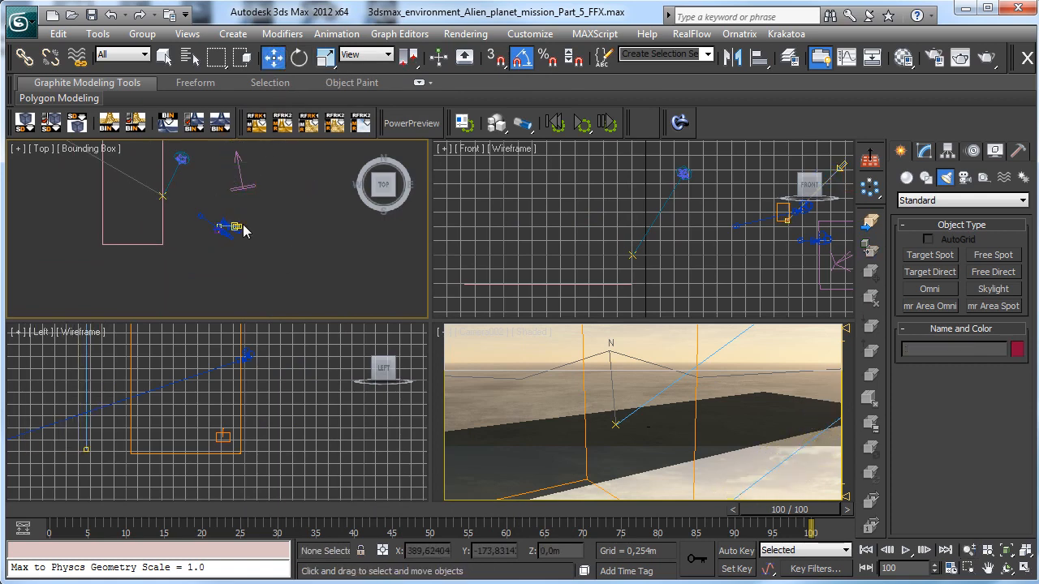
Reposition the direct light and its target in the Top view so it shines diagonally onto the FumeFX container.
left_click(242, 228)
left_click_drag(254, 213, 233, 205)
left_click(240, 217)
left_click(231, 187)
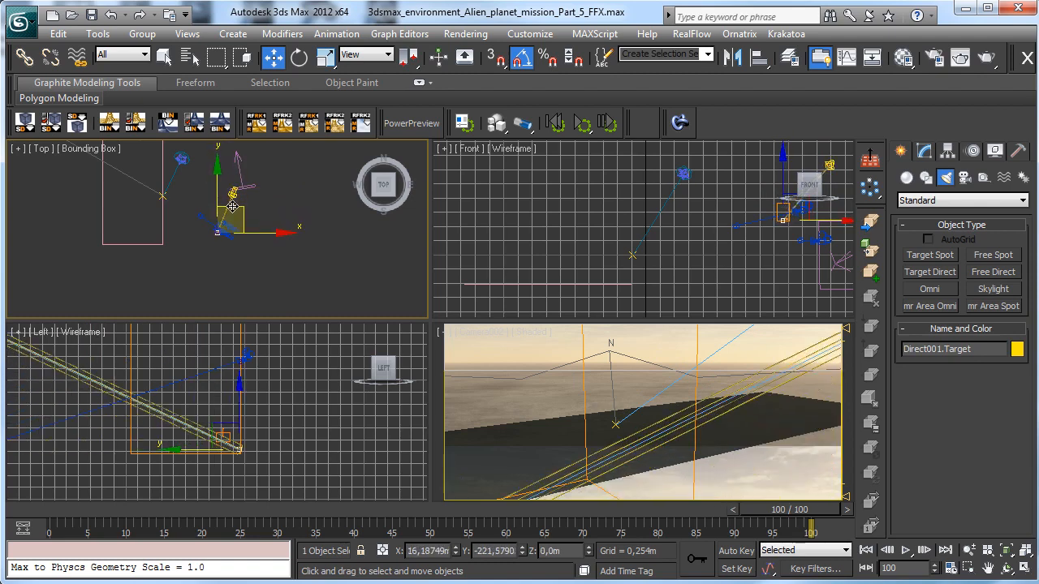
right_click(506, 224)
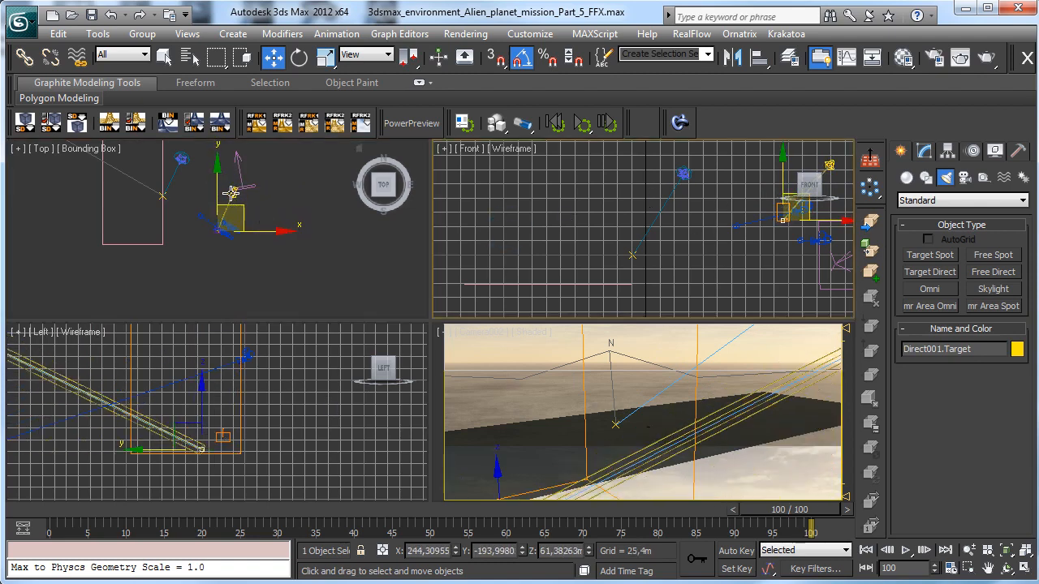
Set the direct light's colour to a pale warm beige, RGB 235, 226, 203.
left_click(231, 192)
right_click(491, 319)
left_click(552, 307)
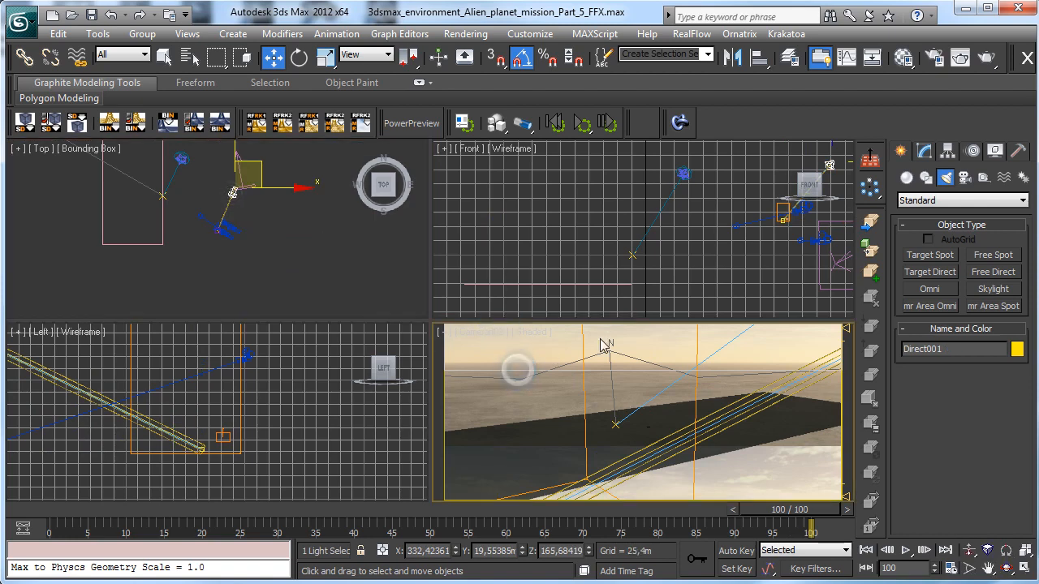
left_click(924, 153)
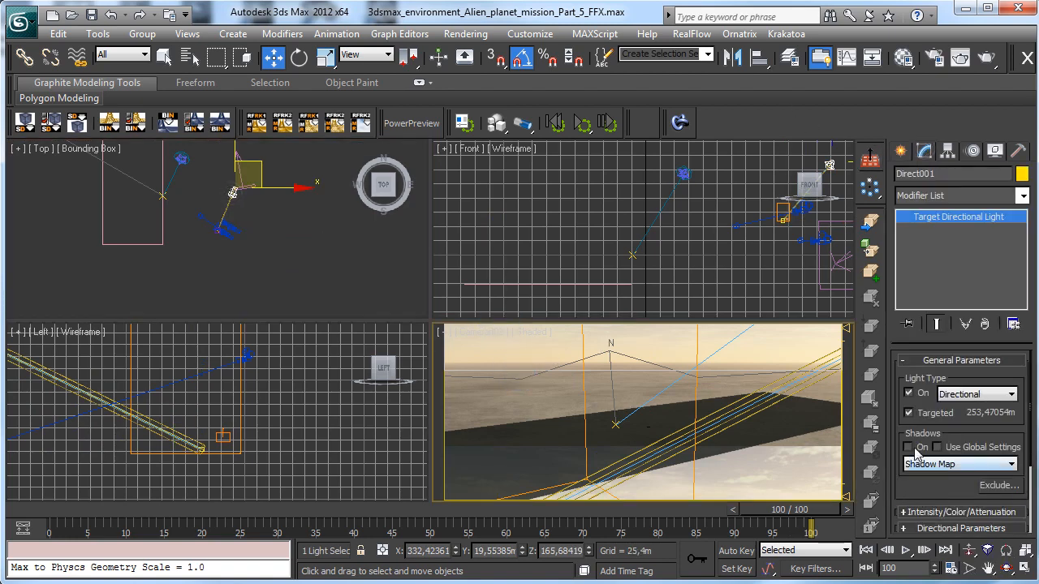
left_click_drag(933, 489, 983, 365)
left_click(962, 412)
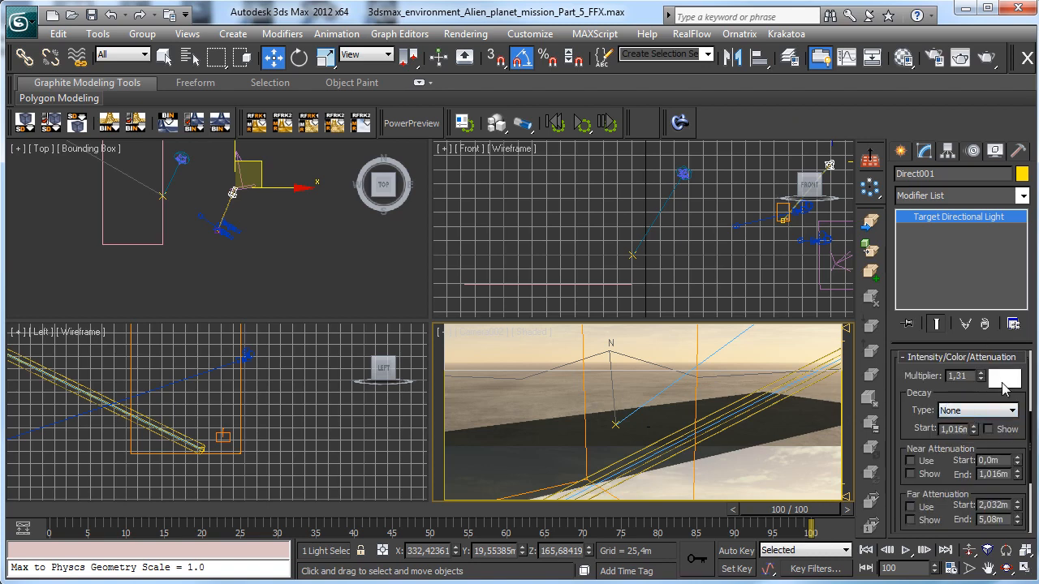
left_click(1005, 379)
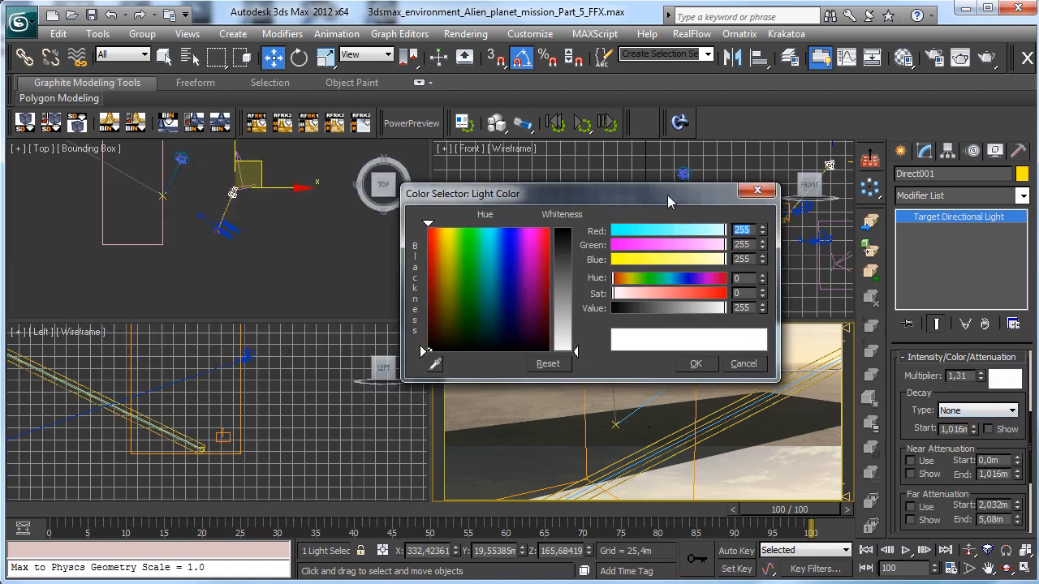
left_click(454, 276)
left_click_drag(585, 350, 578, 335)
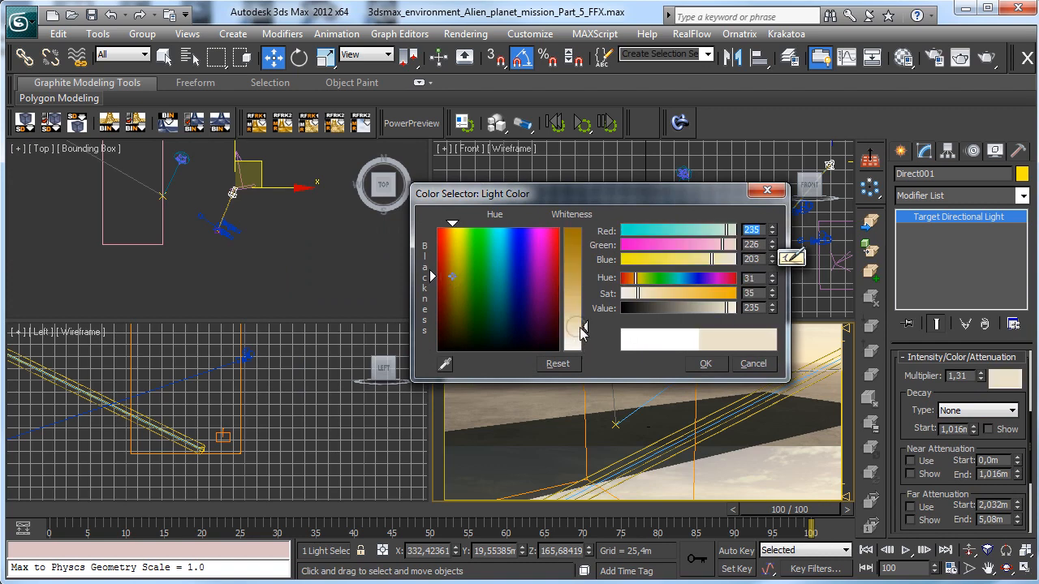
left_click(702, 363)
Widen the direct light's hotspot to about 21,23 m and falloff to about 21,29 m, and enable Overshoot.
scroll(914, 424, "down", 4)
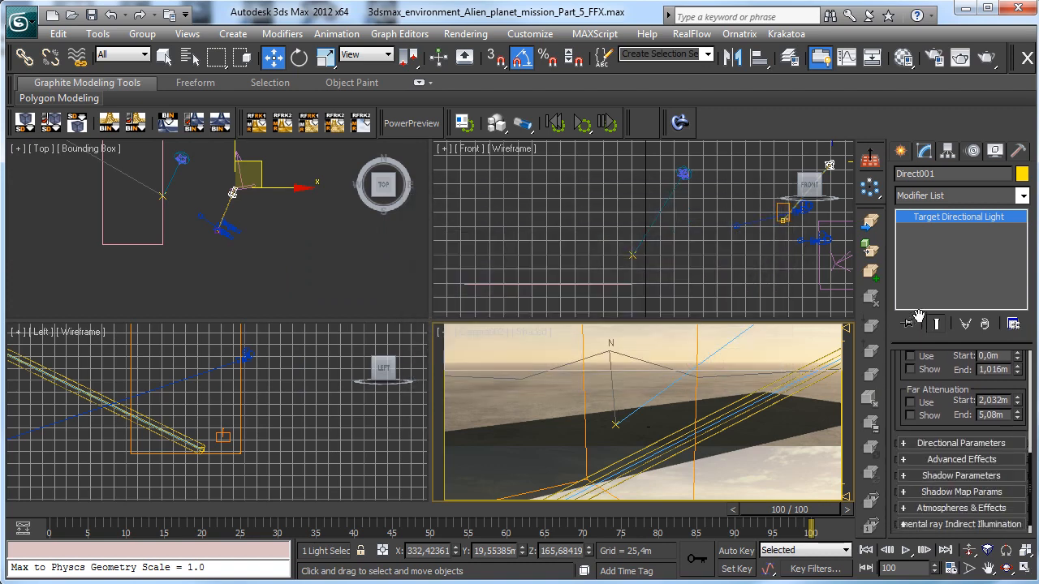
left_click(931, 411)
left_click_drag(1014, 458, 992, 328)
left_click_drag(1014, 460, 979, 424)
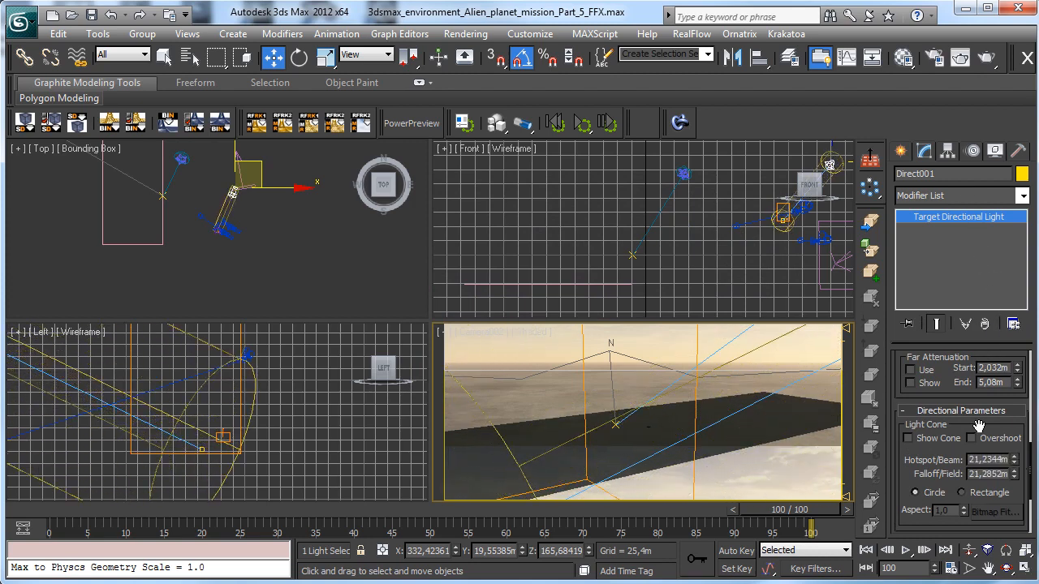
left_click(971, 438)
left_click_drag(921, 388, 953, 237)
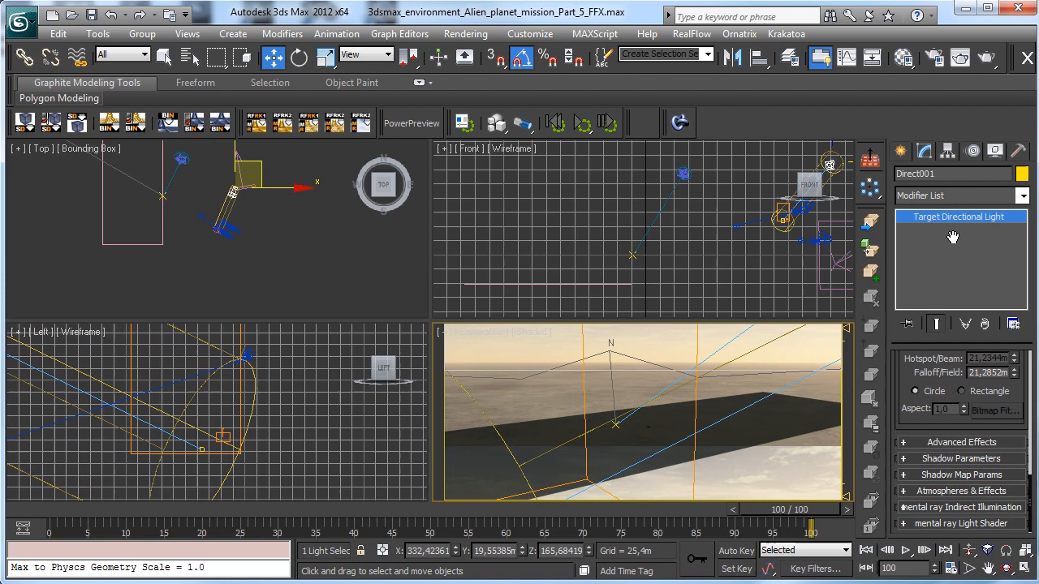
left_click(933, 474)
left_click(928, 434)
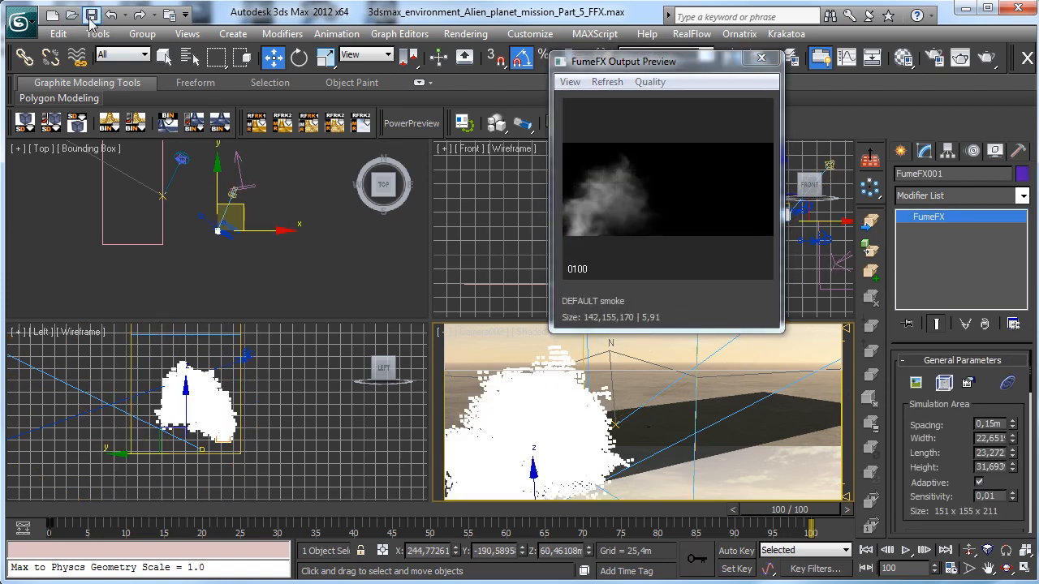
Add the direct light to the FumeFX container's illumination lights and show its smoke rendering parameters.
left_click(944, 382)
left_click(210, 128)
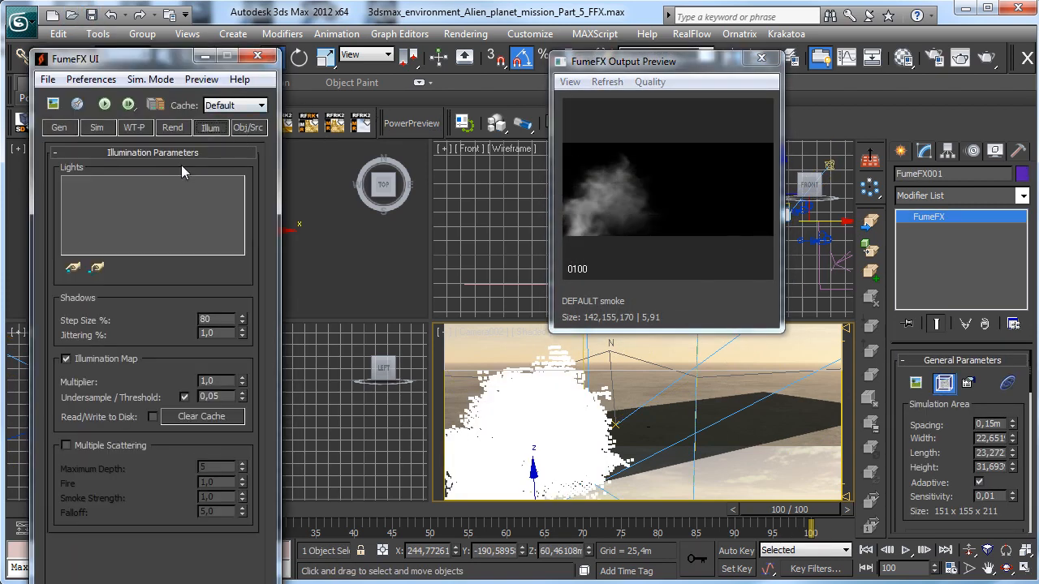
left_click(72, 269)
left_click_drag(139, 59, 459, 81)
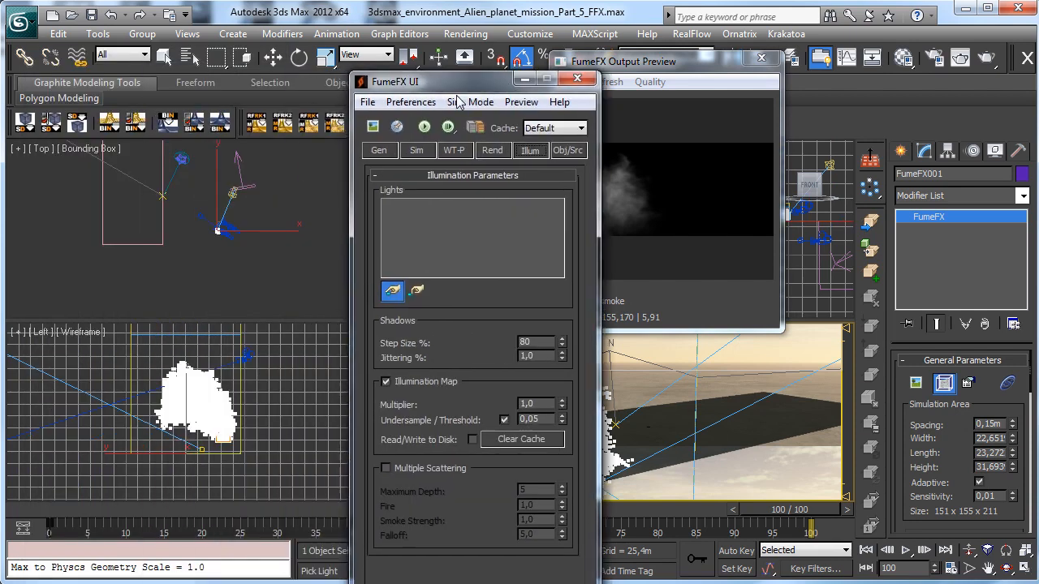
left_click(231, 197)
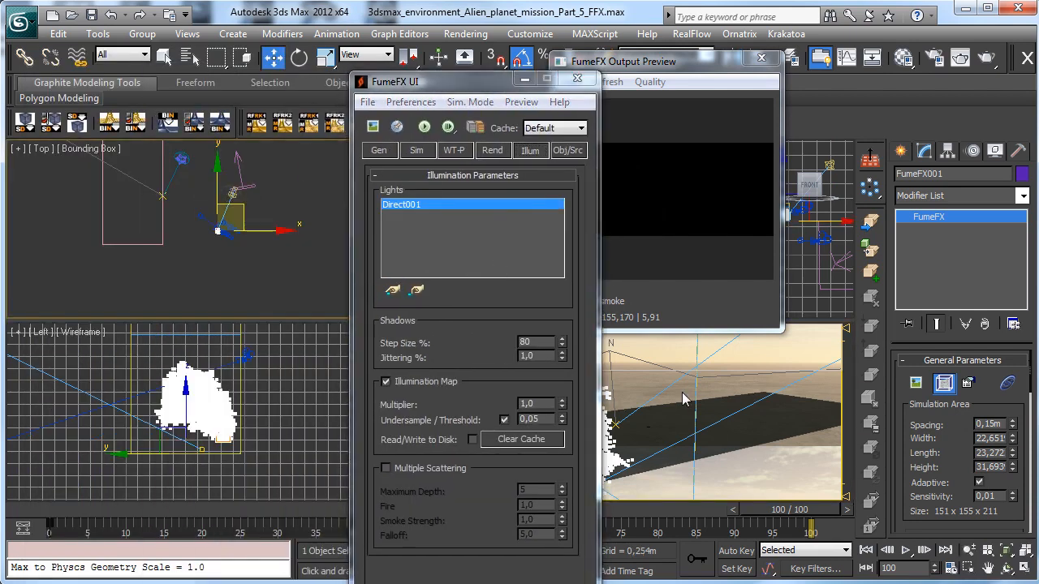
left_click(492, 150)
left_click_drag(448, 82, 116, 63)
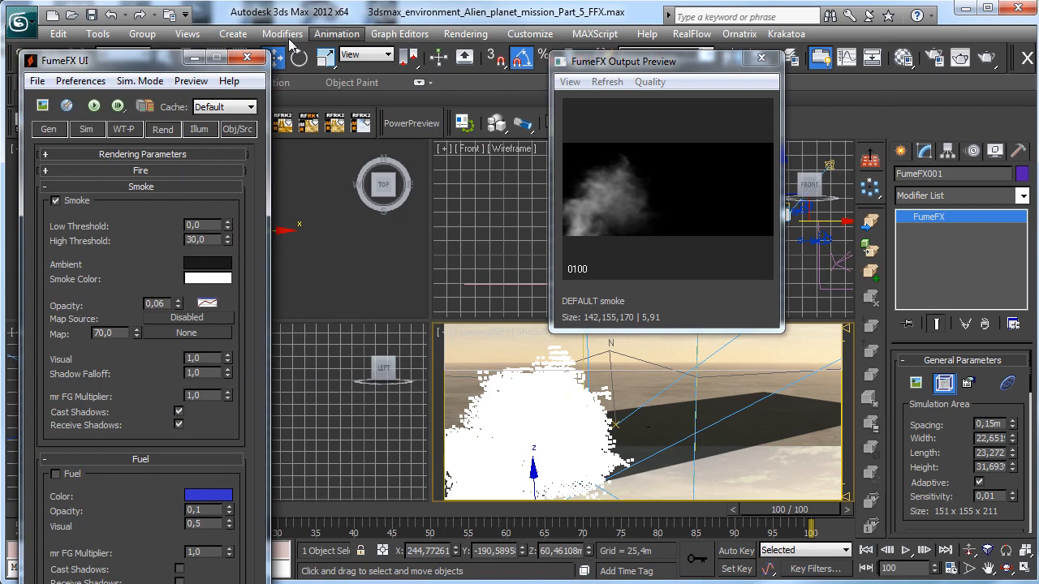
left_click_drag(159, 66, 468, 91)
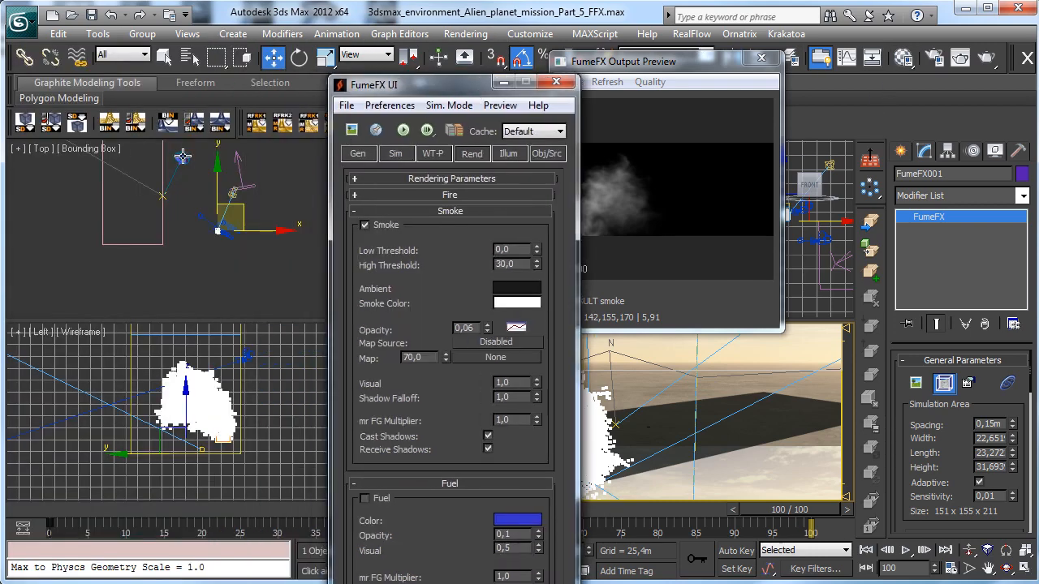
Assign the Default Scanline Renderer as the production renderer and save the scene.
left_click(179, 156)
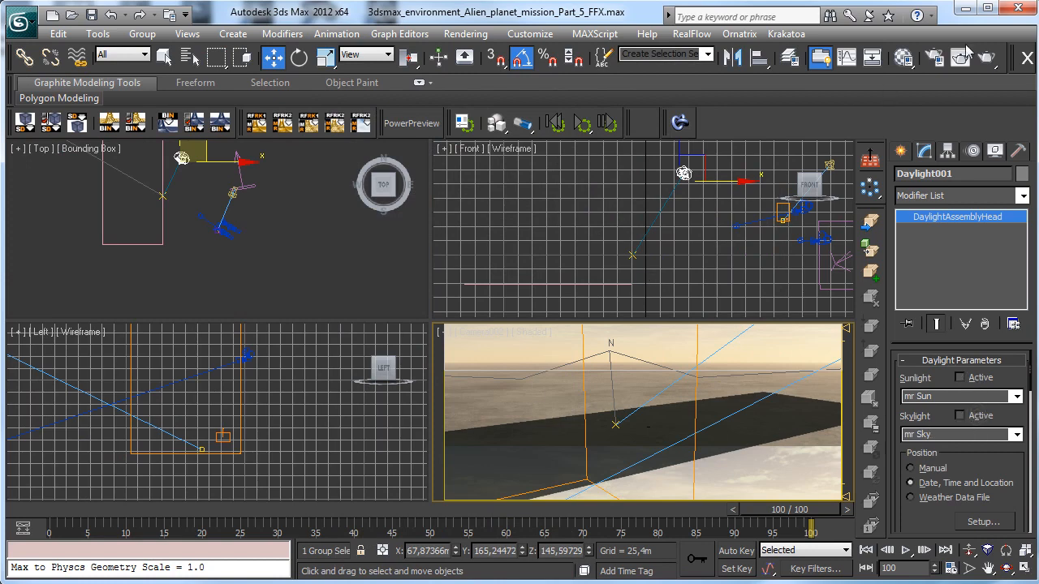
left_click(935, 57)
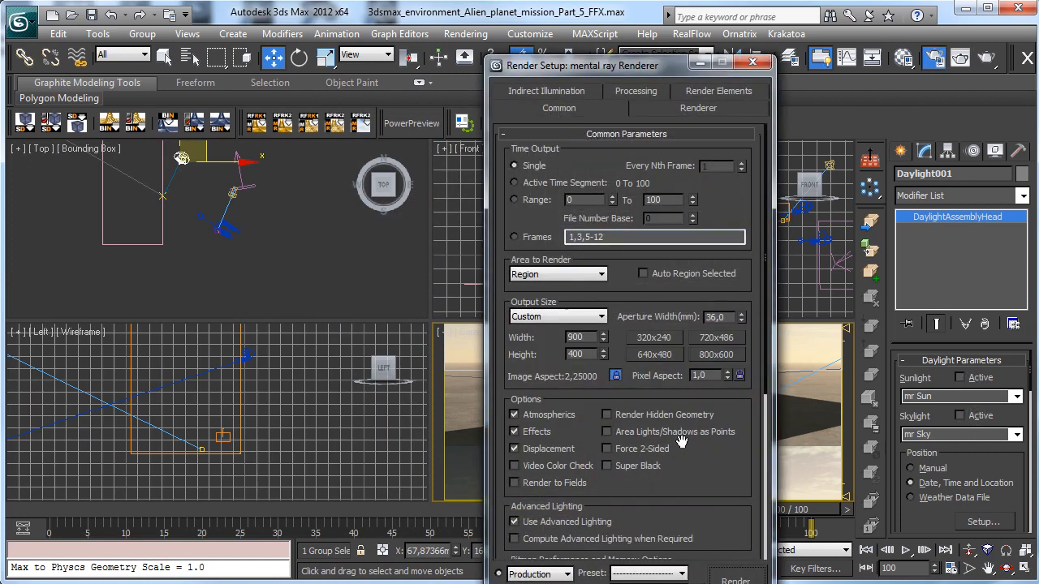
scroll(655, 547, "down", 5)
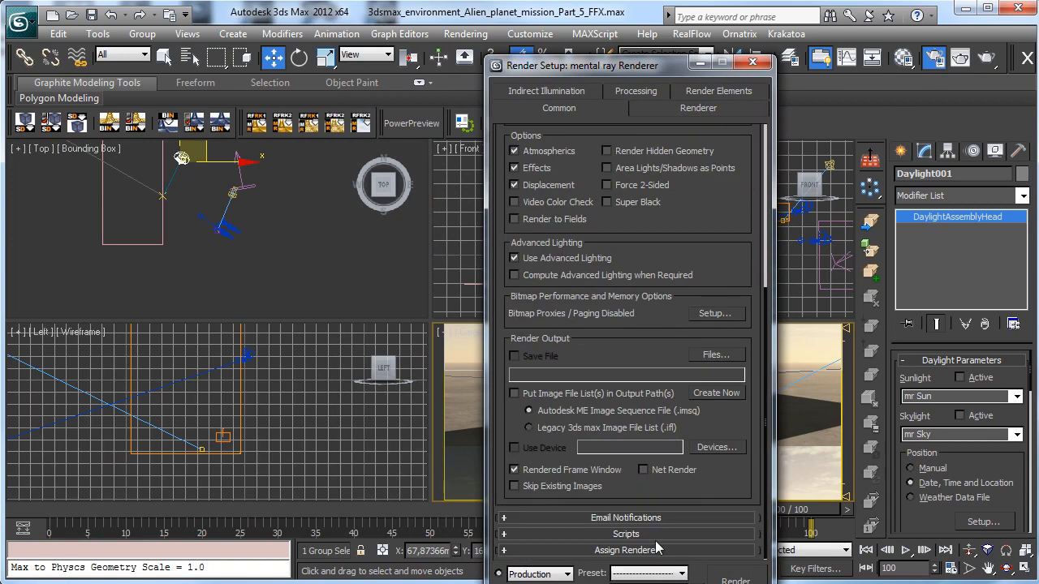
left_click(655, 548)
left_click(717, 484)
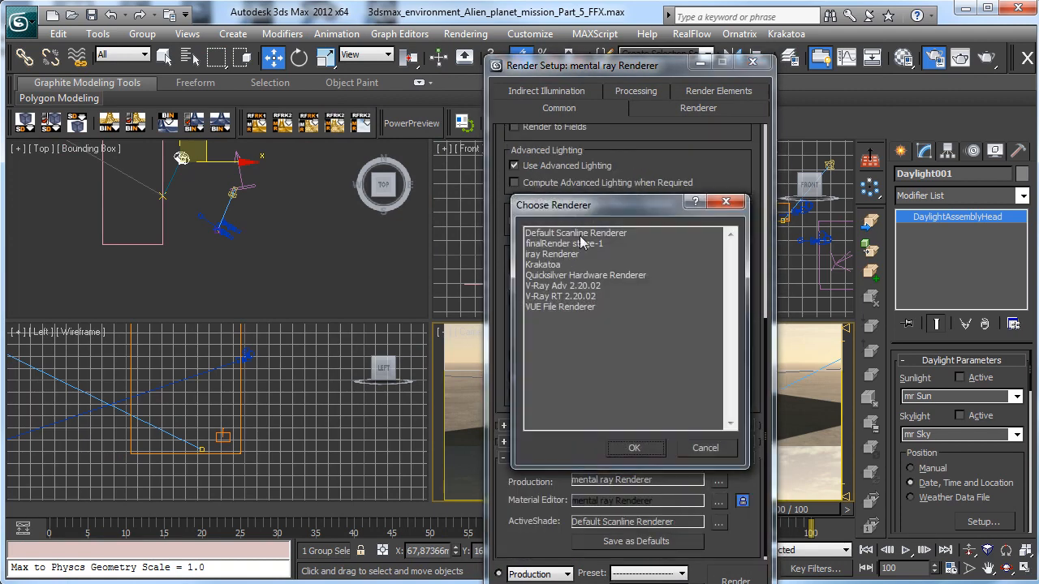
double_click(598, 234)
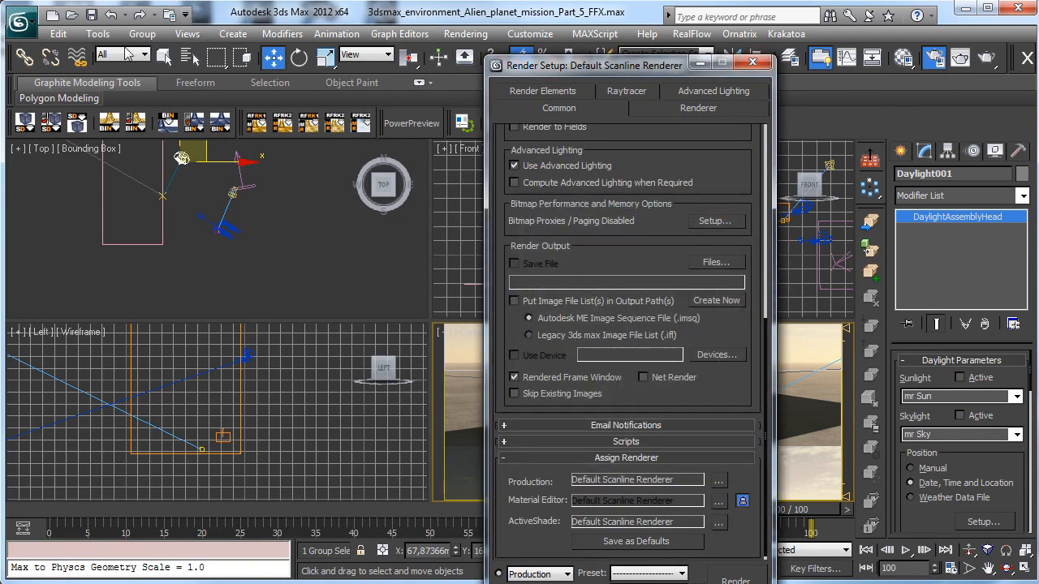
left_click(91, 16)
Set the area to render to View, render Camera002 at frame 100 and minimise the render window.
left_click_drag(705, 169, 656, 471)
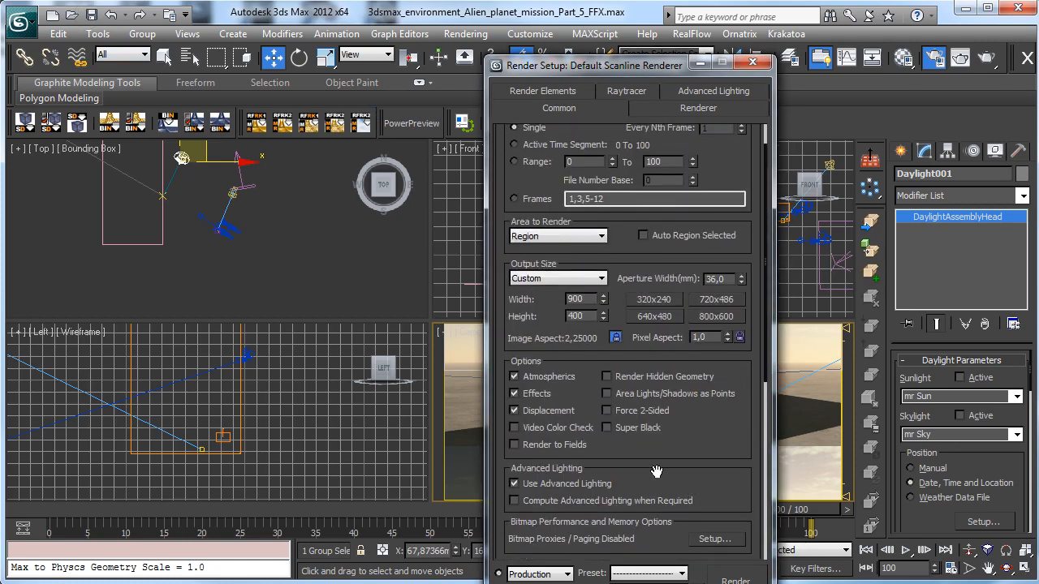
left_click_drag(648, 243, 646, 387)
left_click(734, 574)
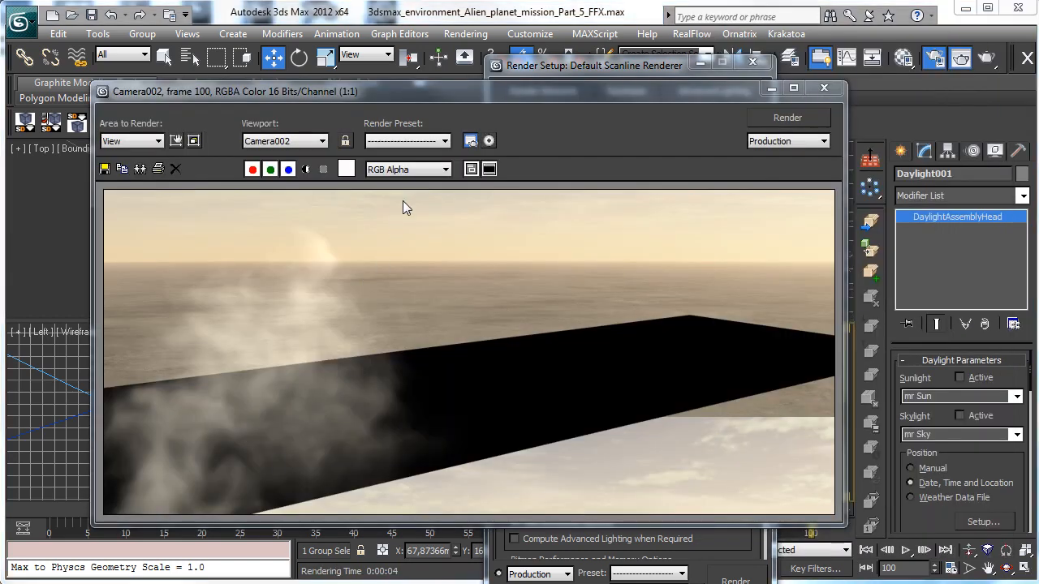
left_click(771, 89)
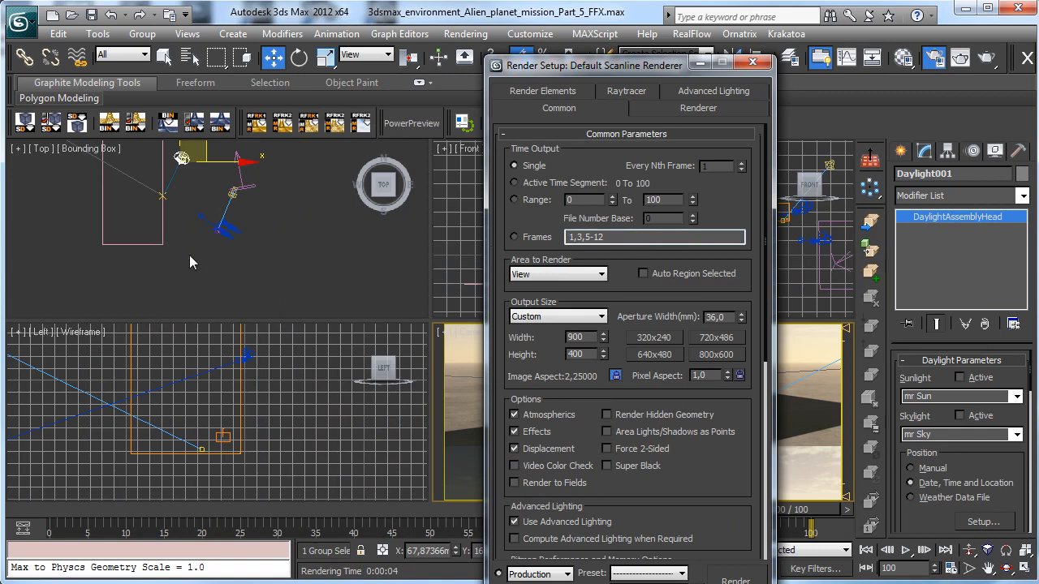
Set the FumeFX smoke opacity to 1,0 and render the camera view again.
left_click(234, 429)
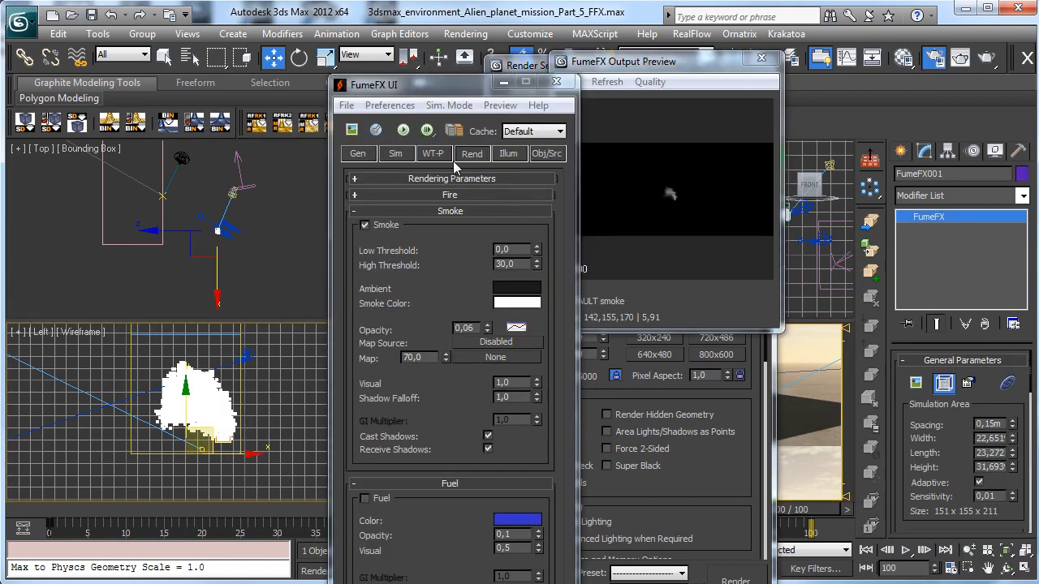
left_click(474, 156)
left_click(508, 153)
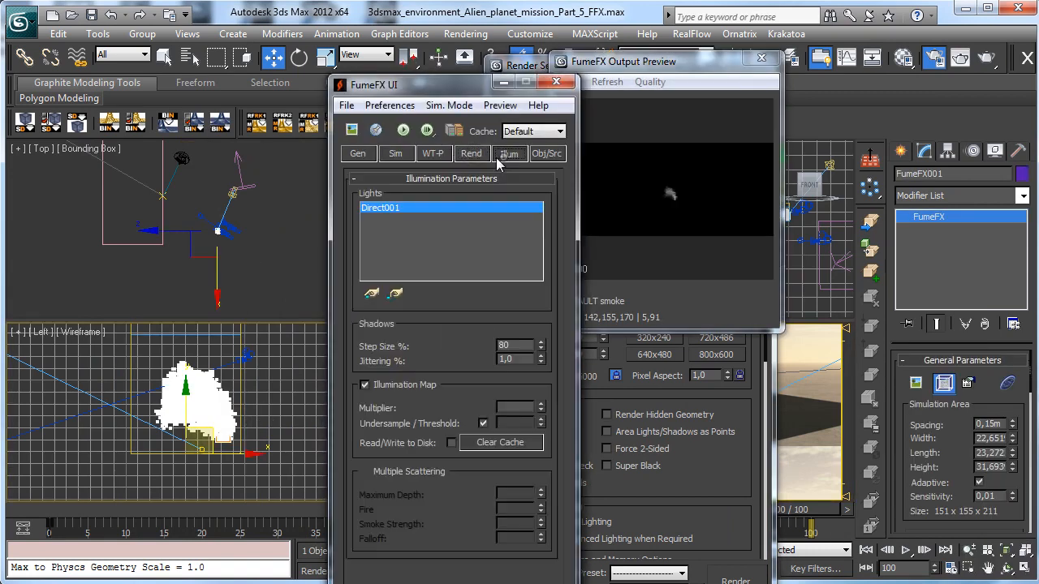
left_click(472, 153)
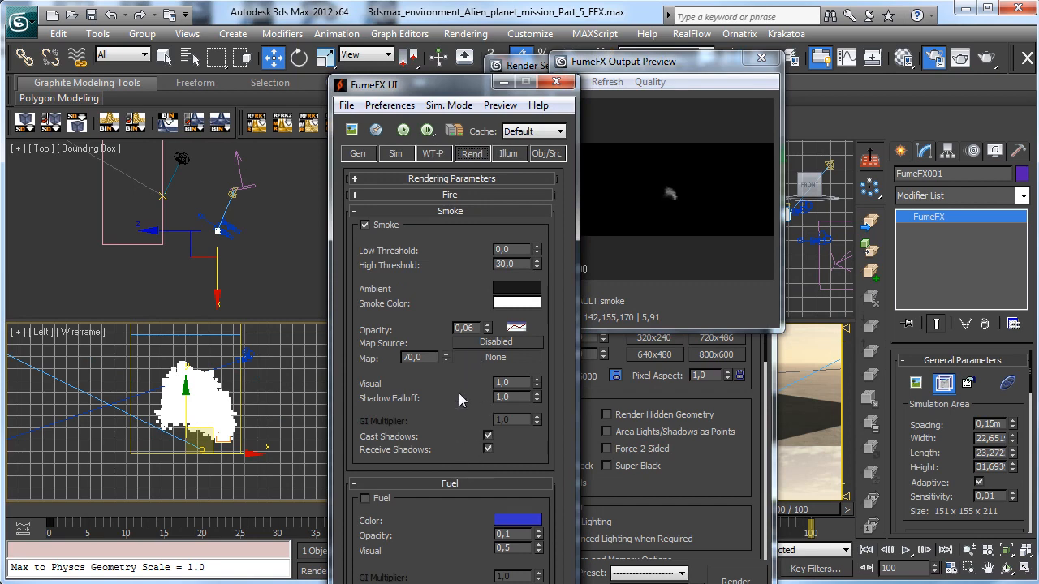
double_click(464, 328)
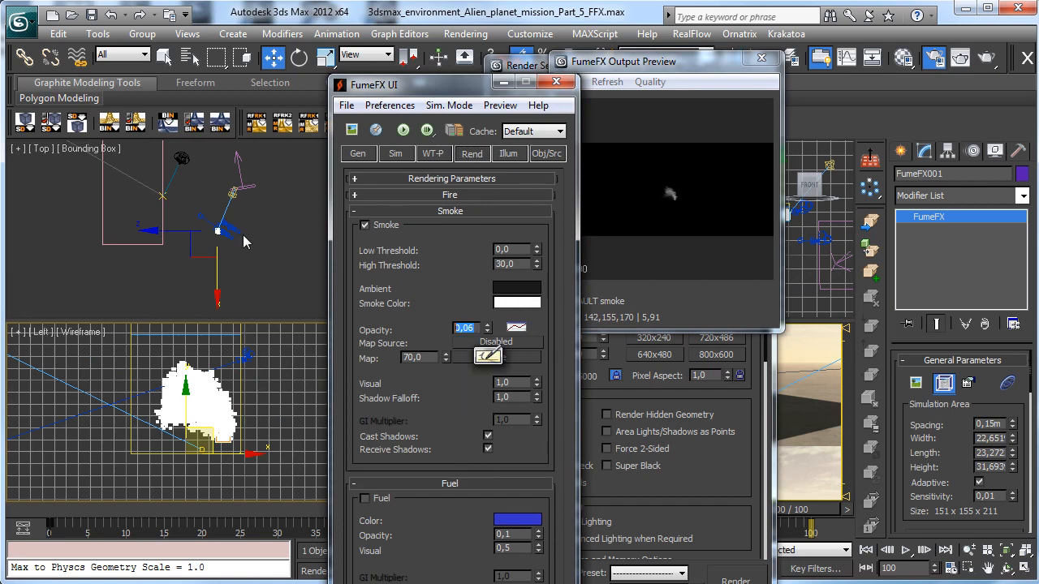
right_click(806, 373)
left_click_drag(459, 92, 285, 82)
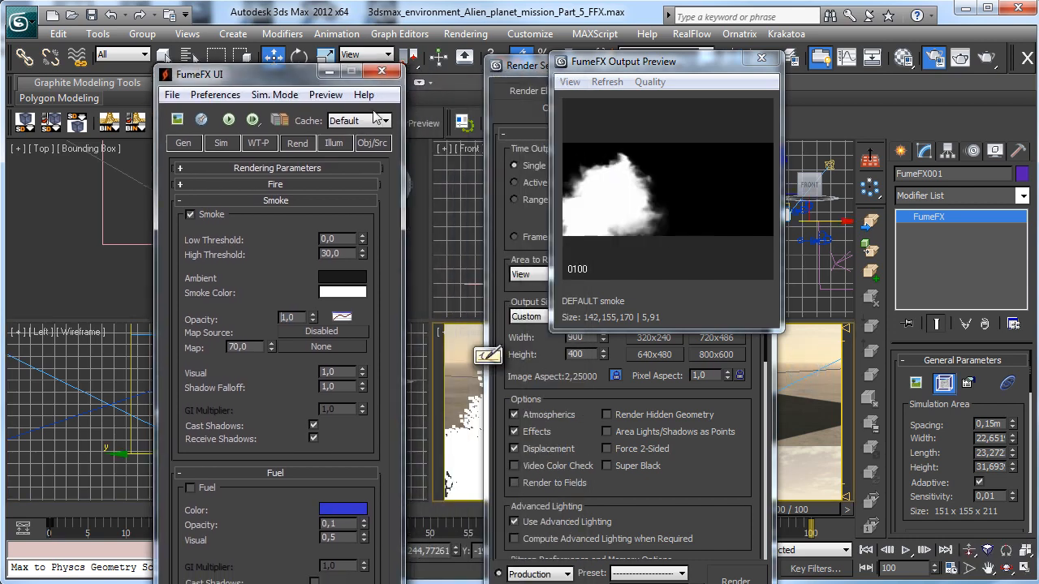
left_click(986, 57)
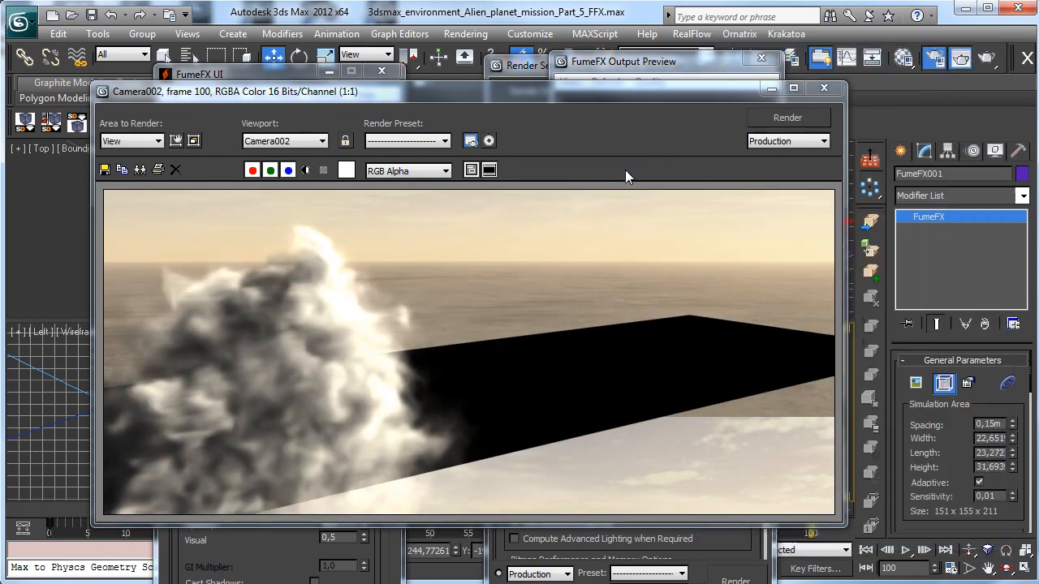
Select Daylight001 in the Compass001 hierarchy and check its sunlight and skylight activation settings.
left_click(189, 55)
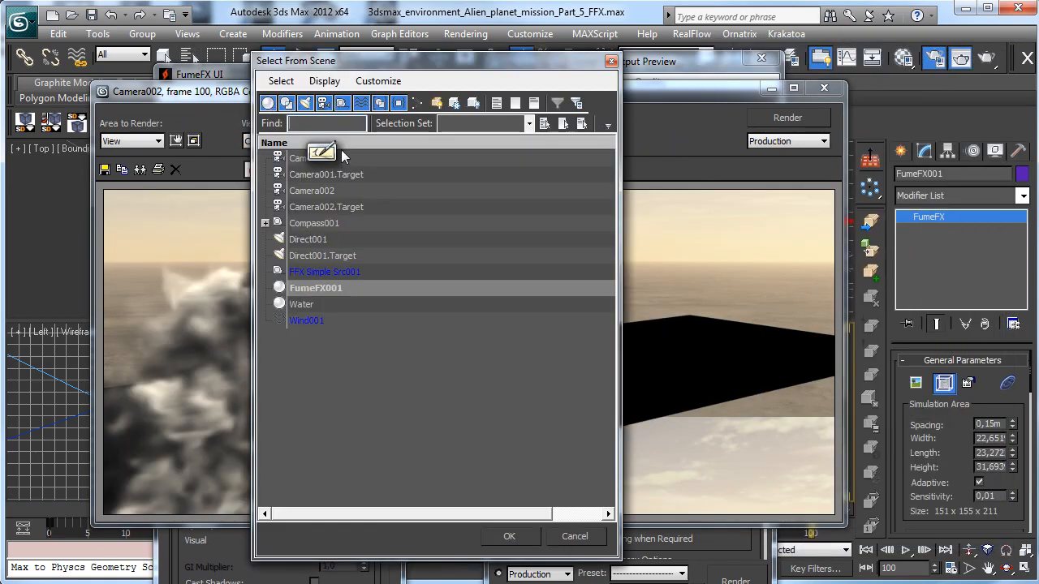
left_click(304, 238)
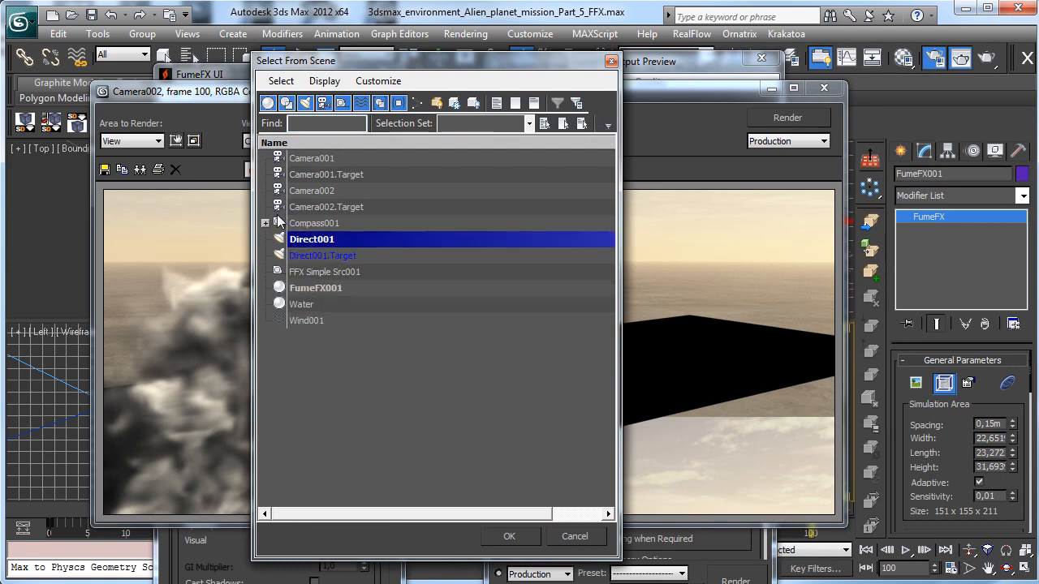
left_click(266, 223)
double_click(328, 240)
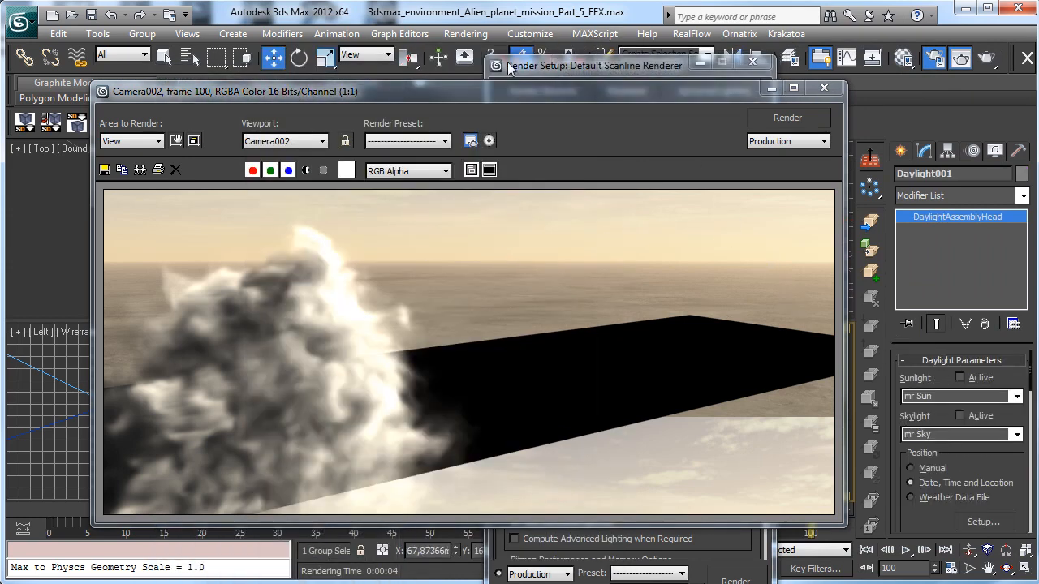
left_click(771, 86)
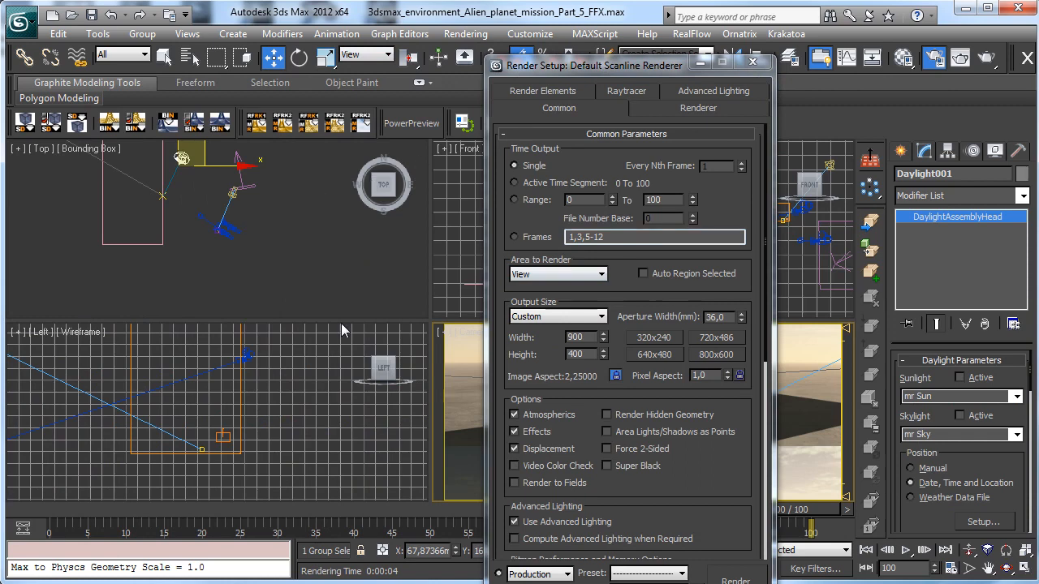
Set the FumeFX container's smoke colour to keyless grey 82, 82, 82 and render the camera view.
left_click(238, 418)
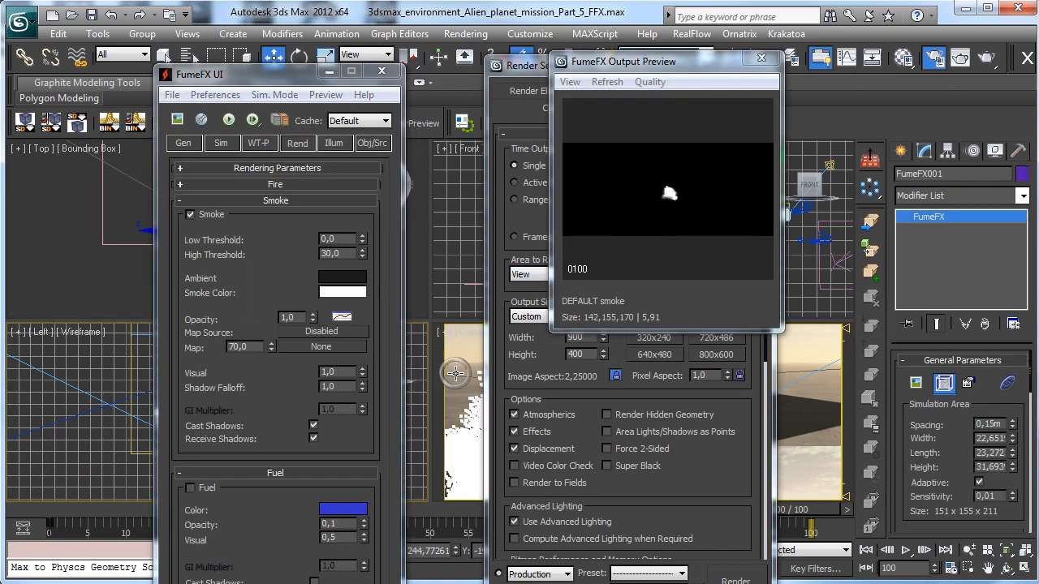
left_click(351, 294)
left_click(961, 421)
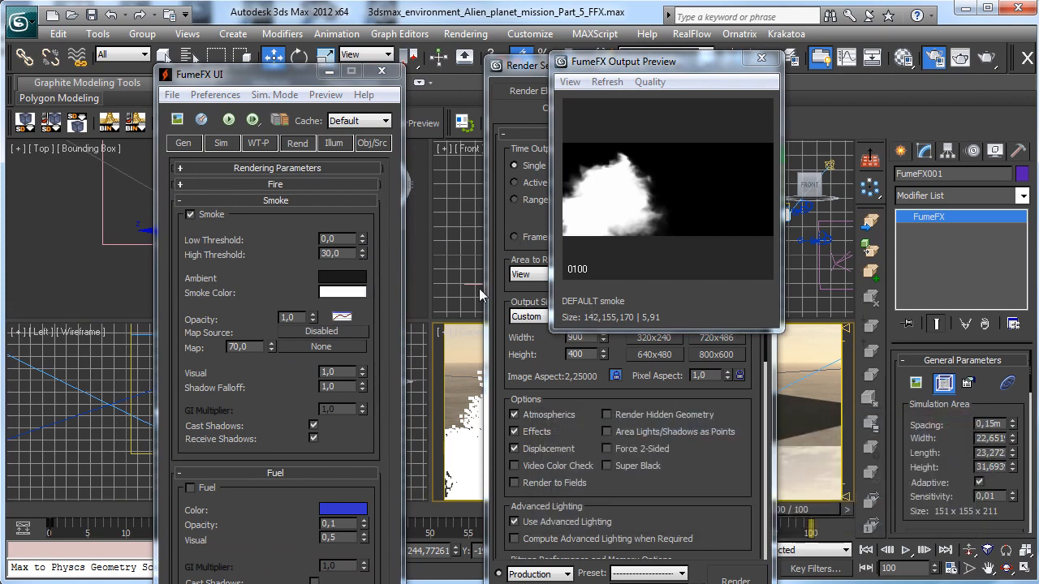
right_click(346, 299)
left_click(343, 293)
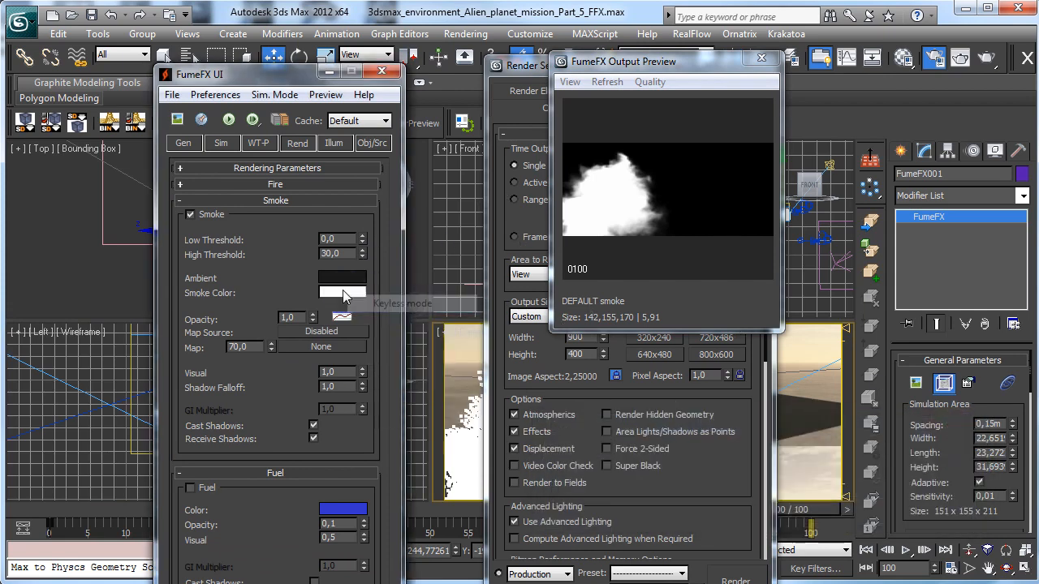
left_click(344, 293)
left_click(579, 278)
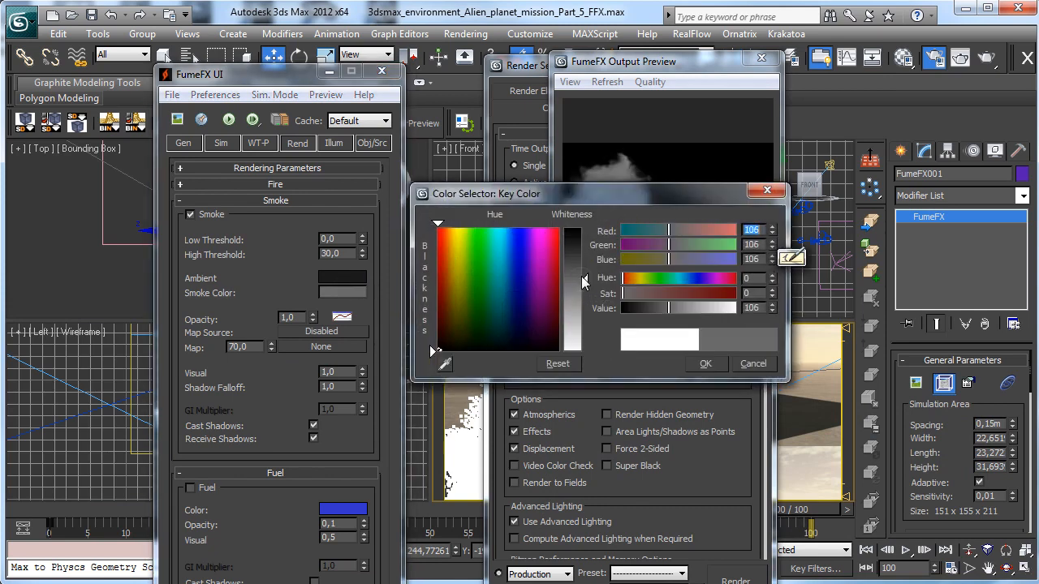
left_click_drag(588, 277, 586, 269)
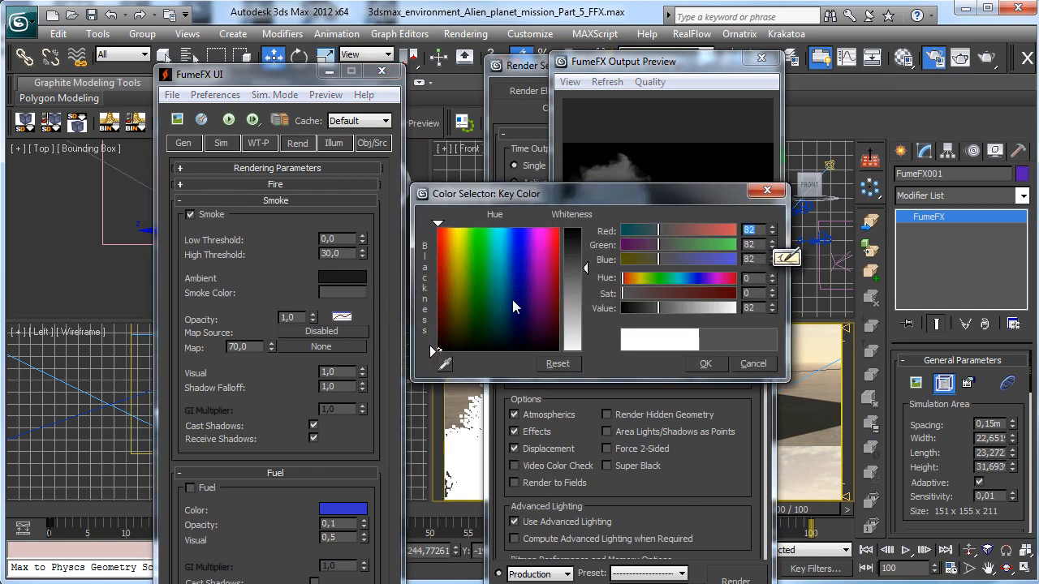
left_click(703, 362)
left_click(982, 61)
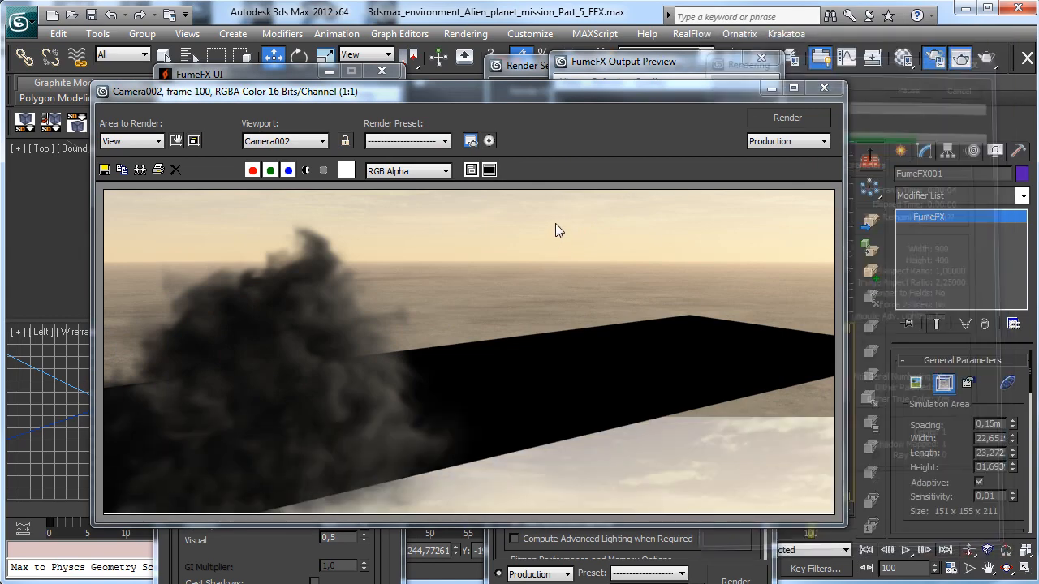
left_click(823, 88)
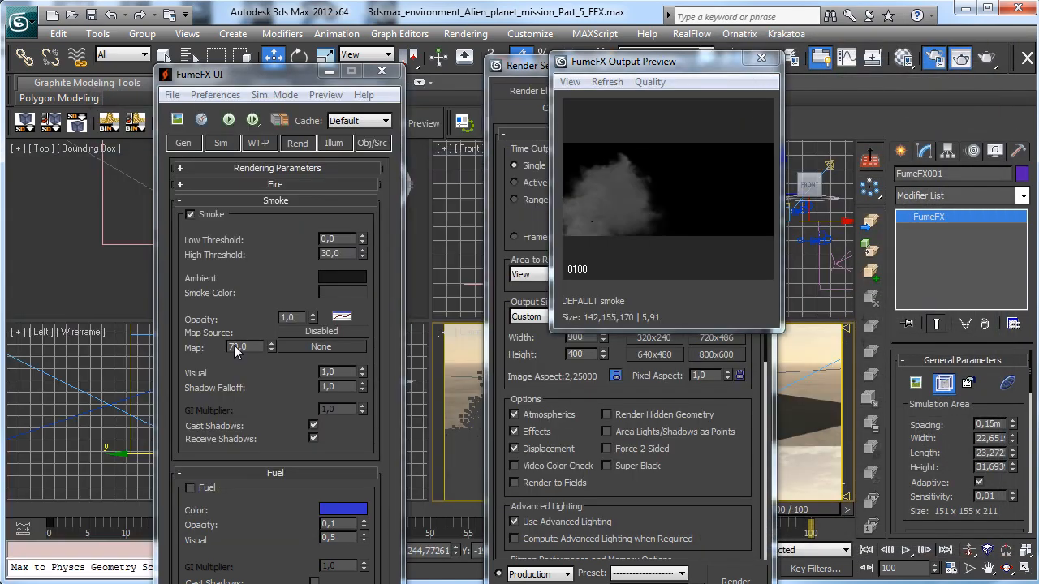
Set the smoke's ambient colour to dark brown 47, 39, 15 and render the camera view.
left_click(342, 279)
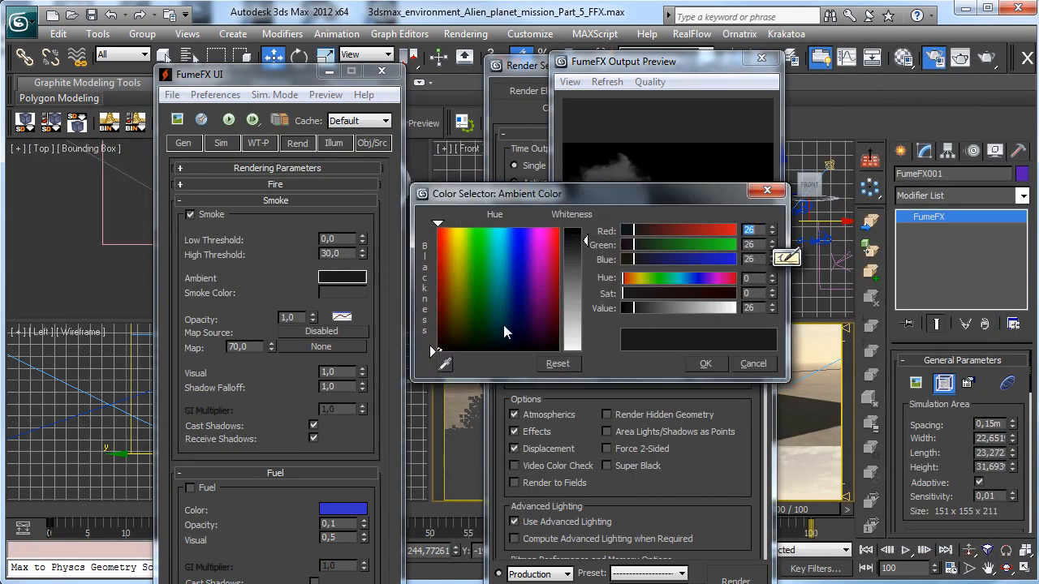
left_click(453, 321)
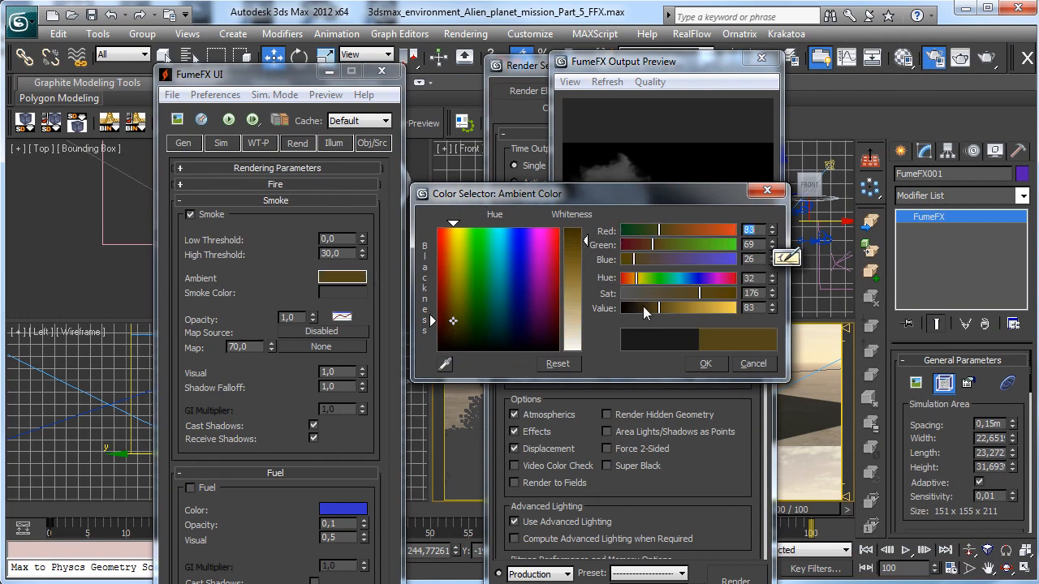
left_click_drag(645, 312, 643, 315)
left_click(704, 365)
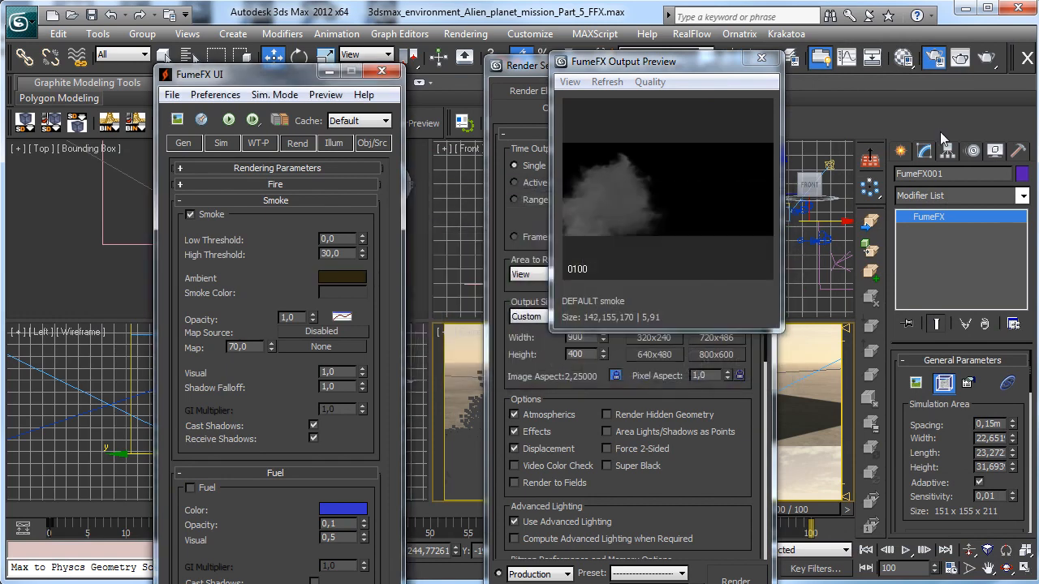
left_click(981, 60)
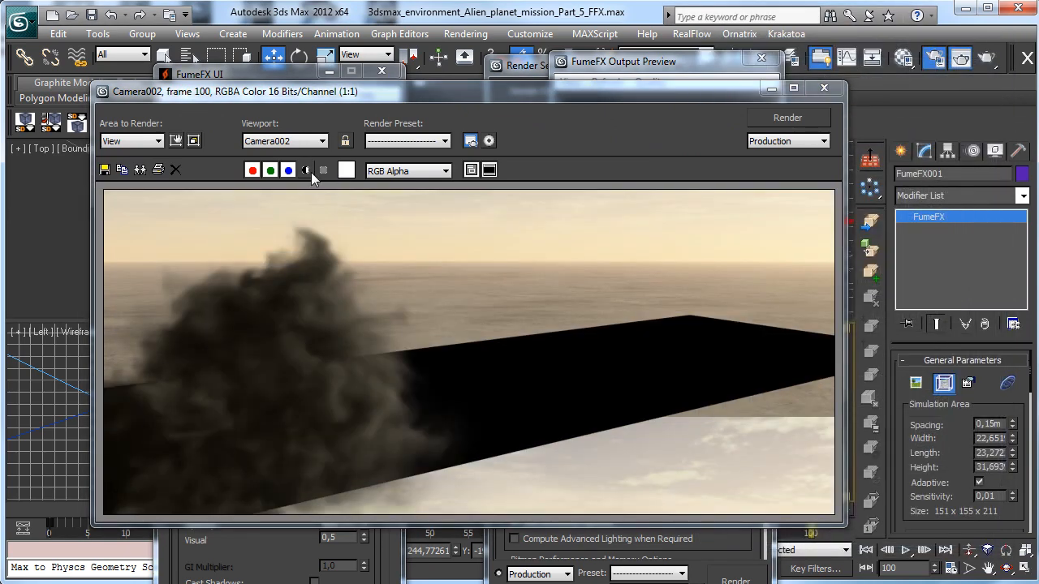
left_click(308, 170)
left_click(306, 171)
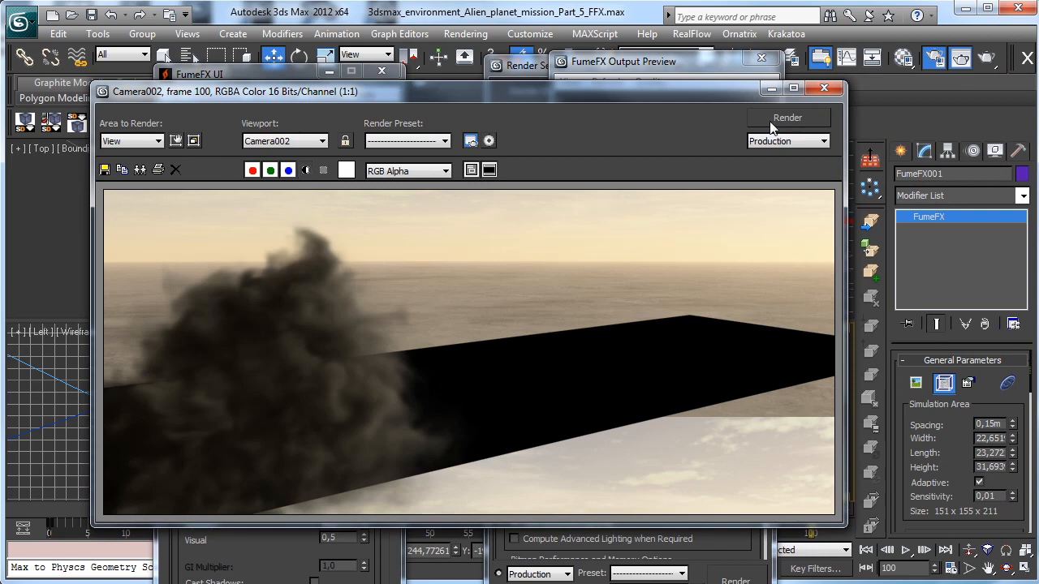
left_click(767, 89)
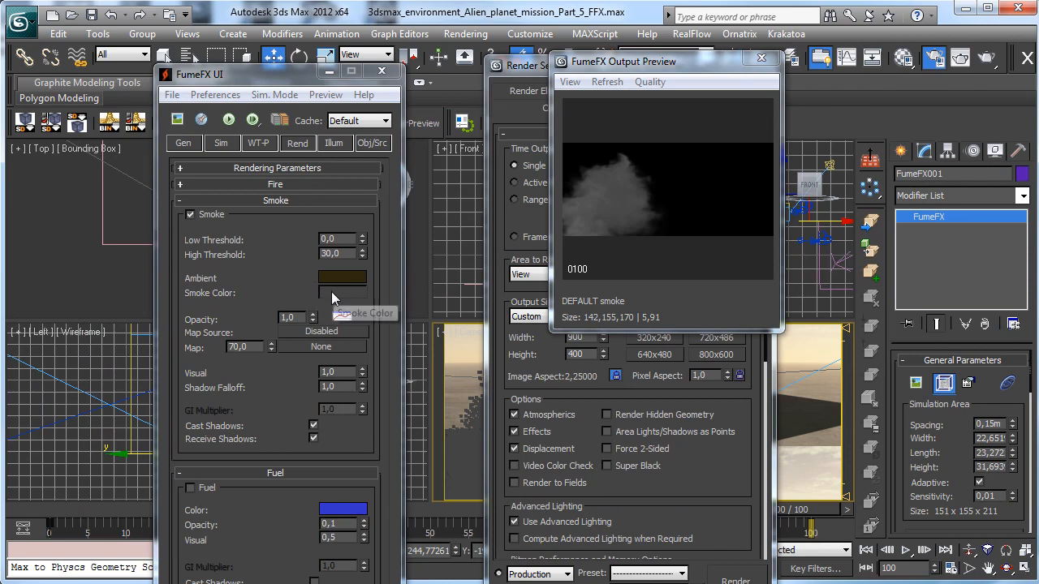
Set the Direct001 light's intensity multiplier to 2,0 and render the camera view again.
left_click(328, 72)
left_click(231, 195)
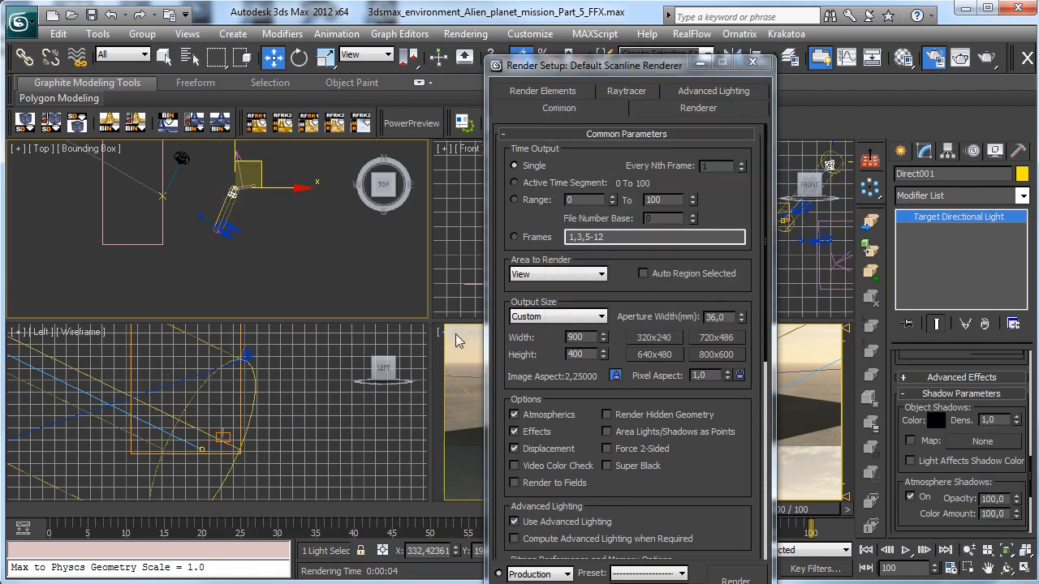
scroll(943, 358, "up", 3)
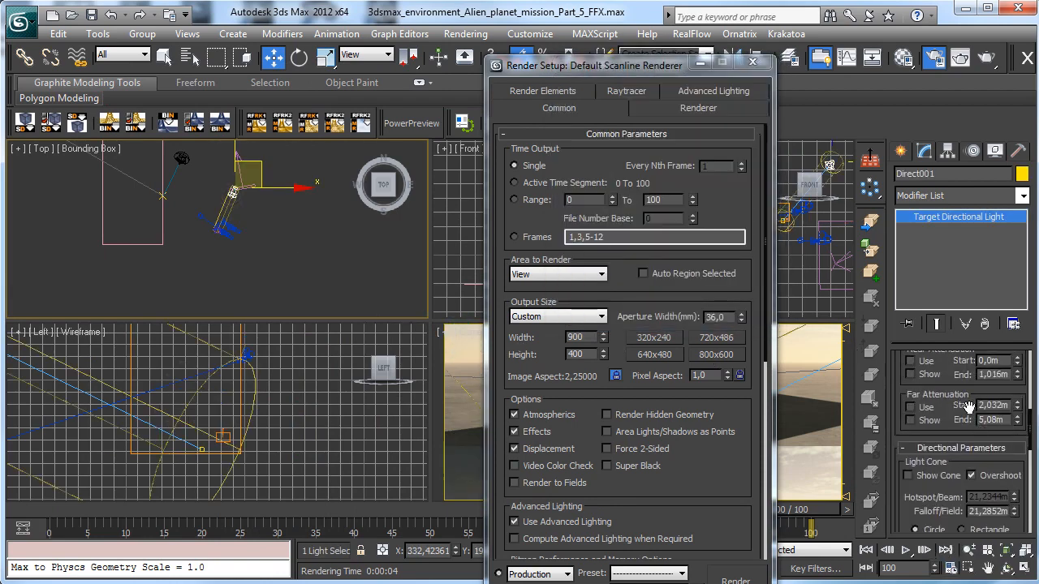
scroll(966, 397, "up", 3)
double_click(967, 402)
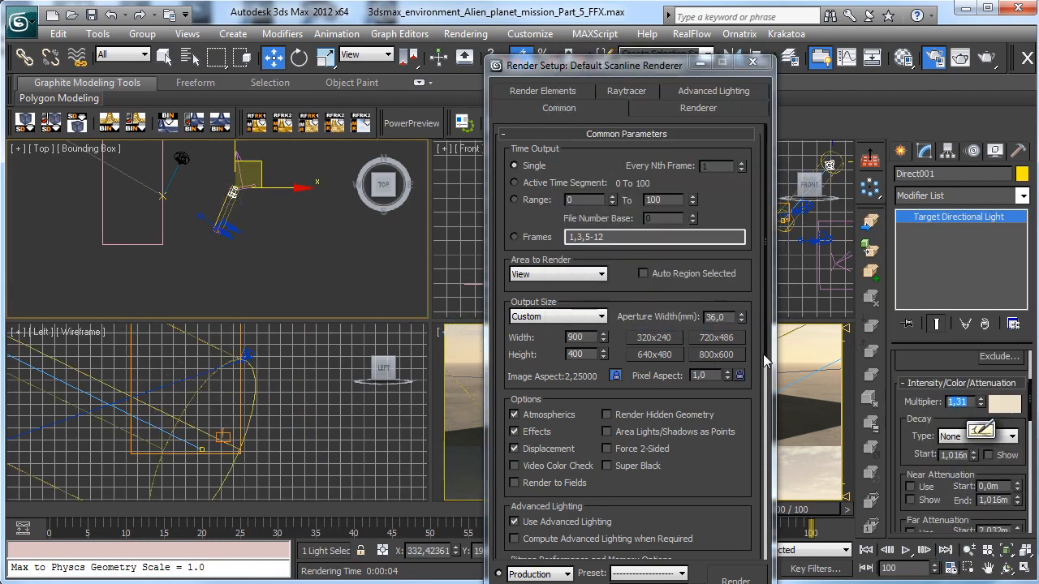
type("2")
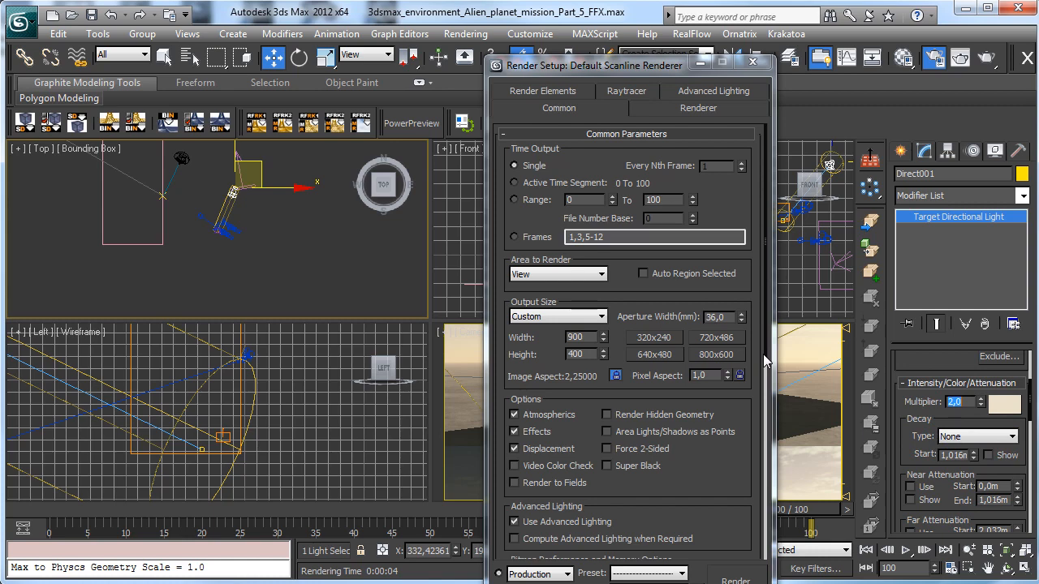
right_click(832, 356)
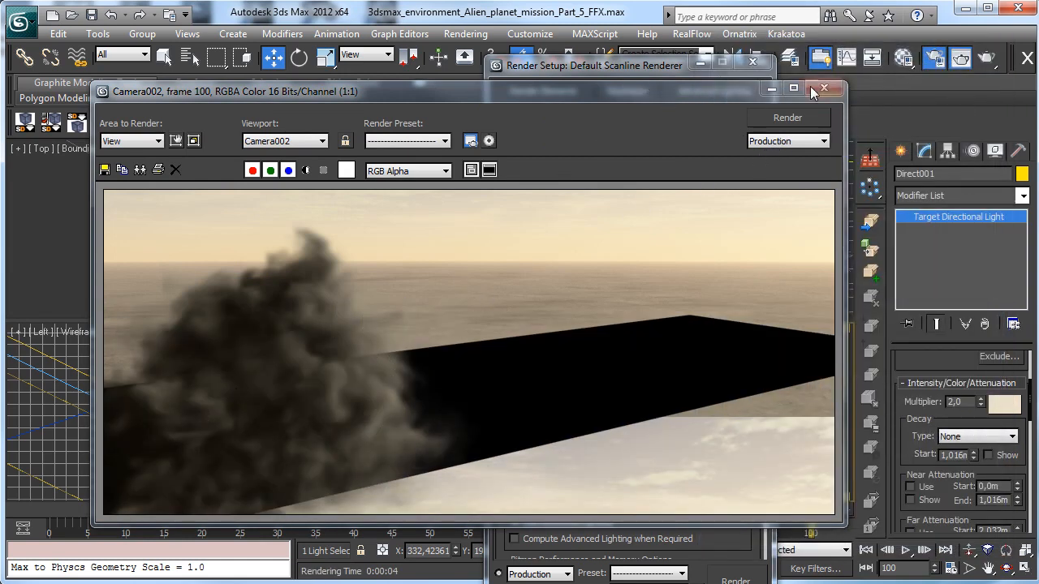
left_click(772, 86)
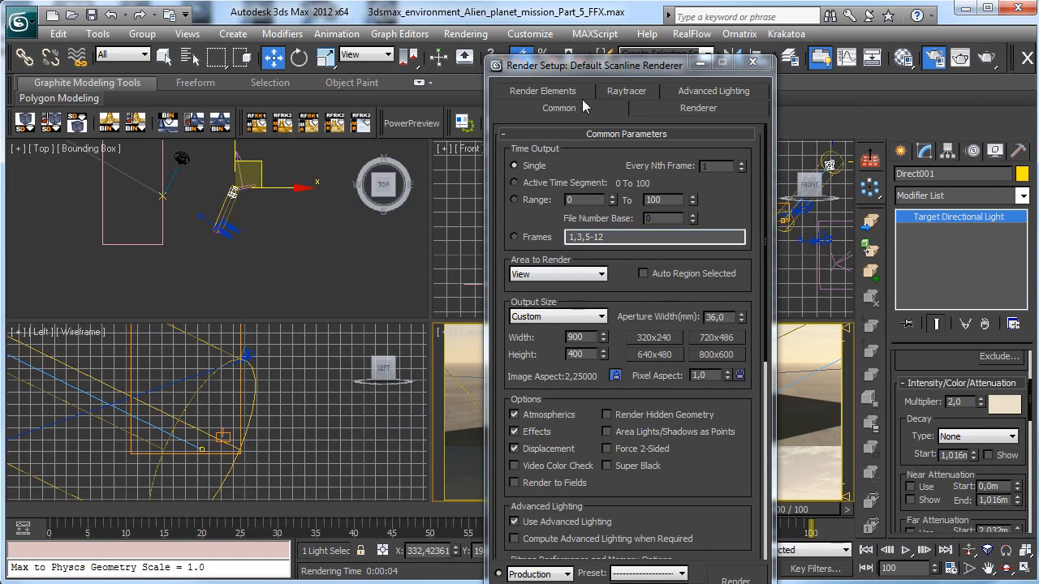
Slightly brighten the FumeFX smoke's brown ambient colour and render the camera view.
left_click(243, 369)
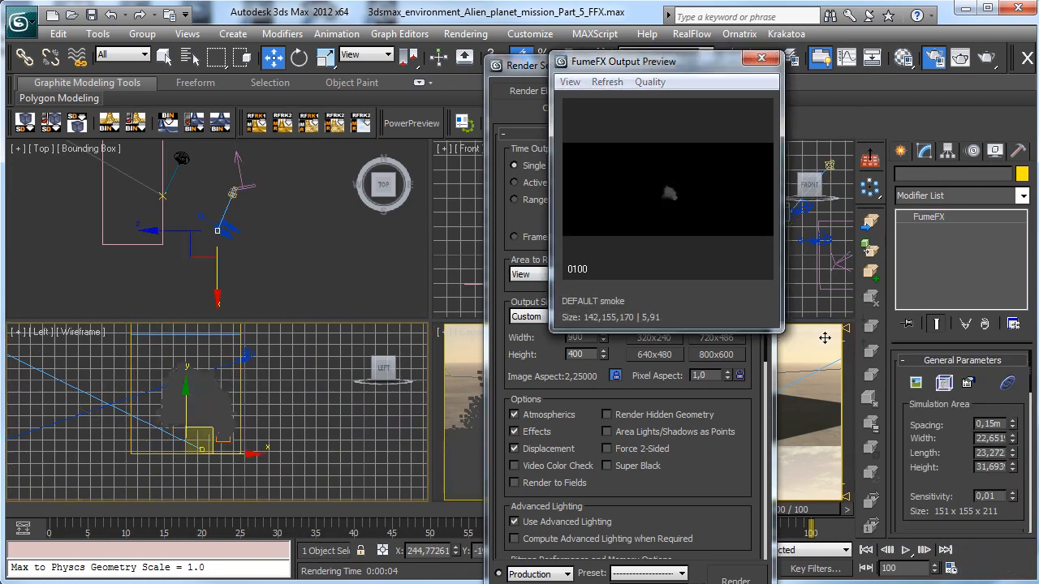
left_click(942, 383)
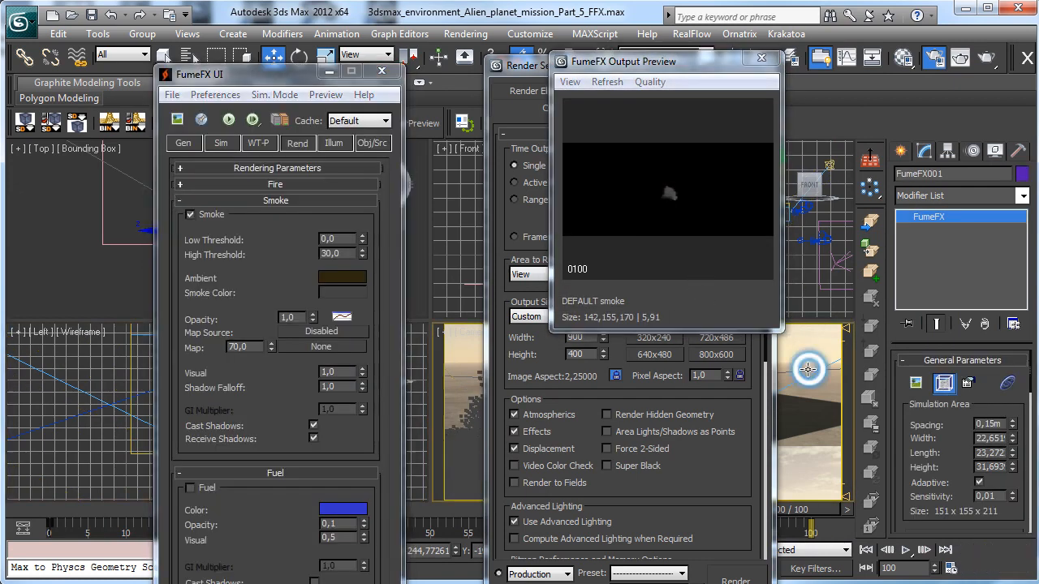
left_click(336, 276)
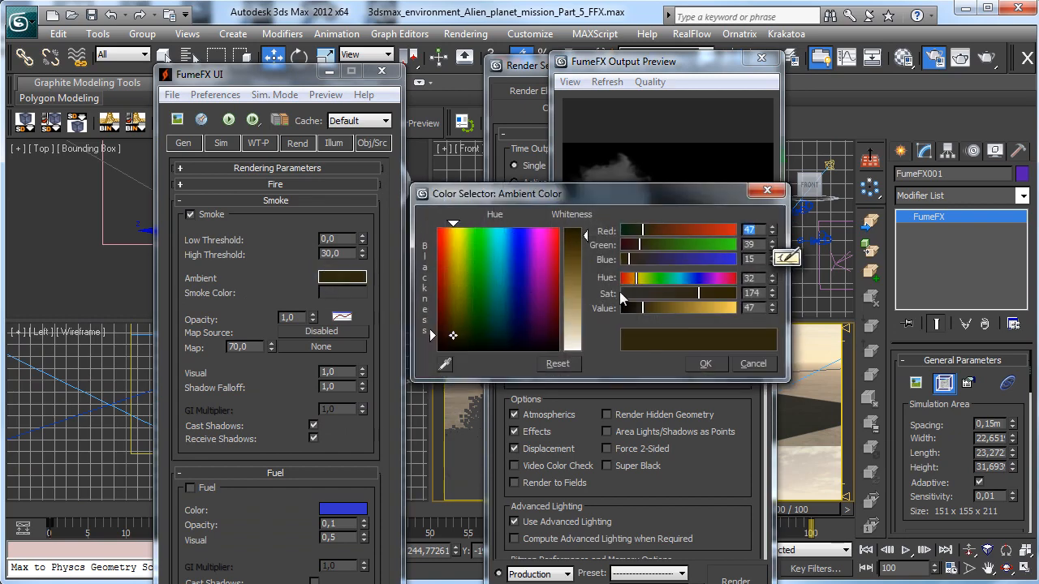
left_click_drag(645, 309, 646, 310)
left_click(706, 364)
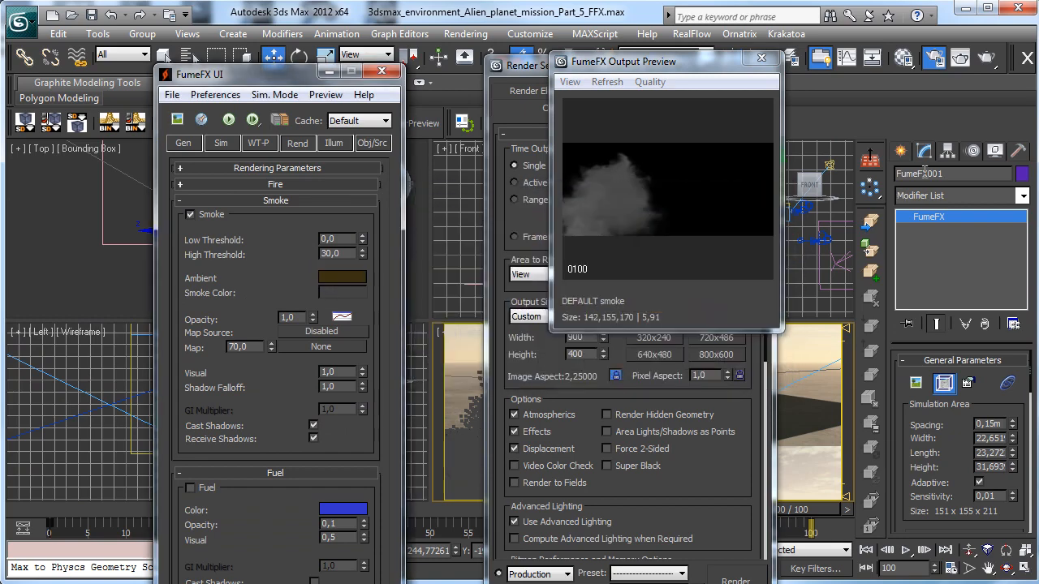
left_click(987, 59)
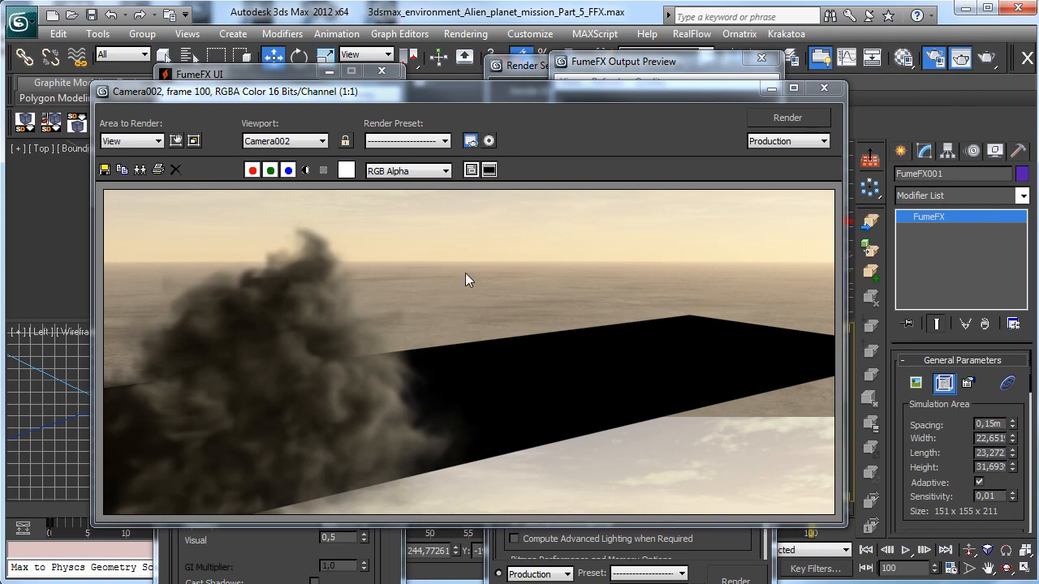
left_click(770, 87)
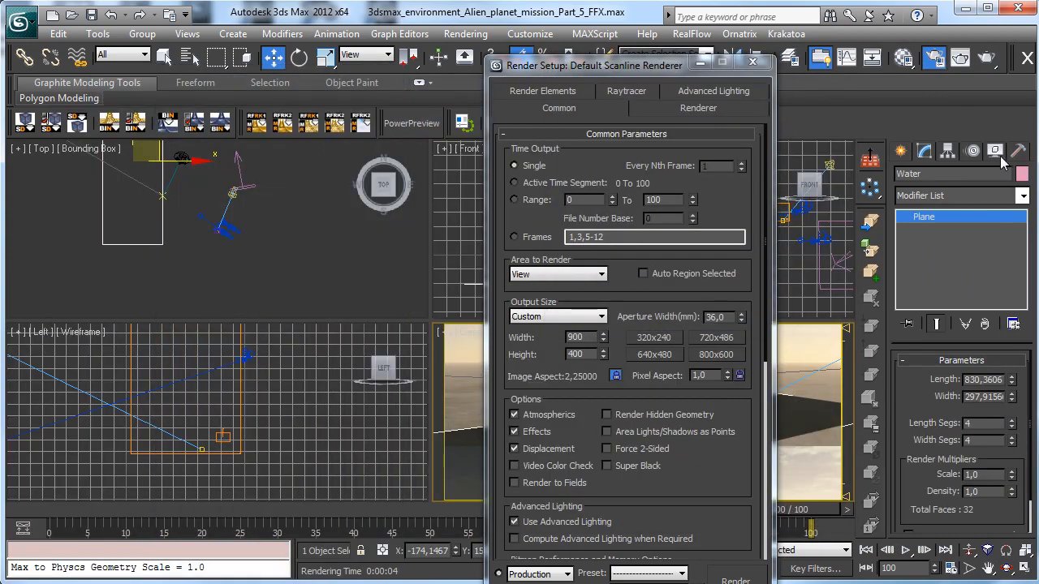
Hide the Water plane and render the camera view without it.
left_click(995, 151)
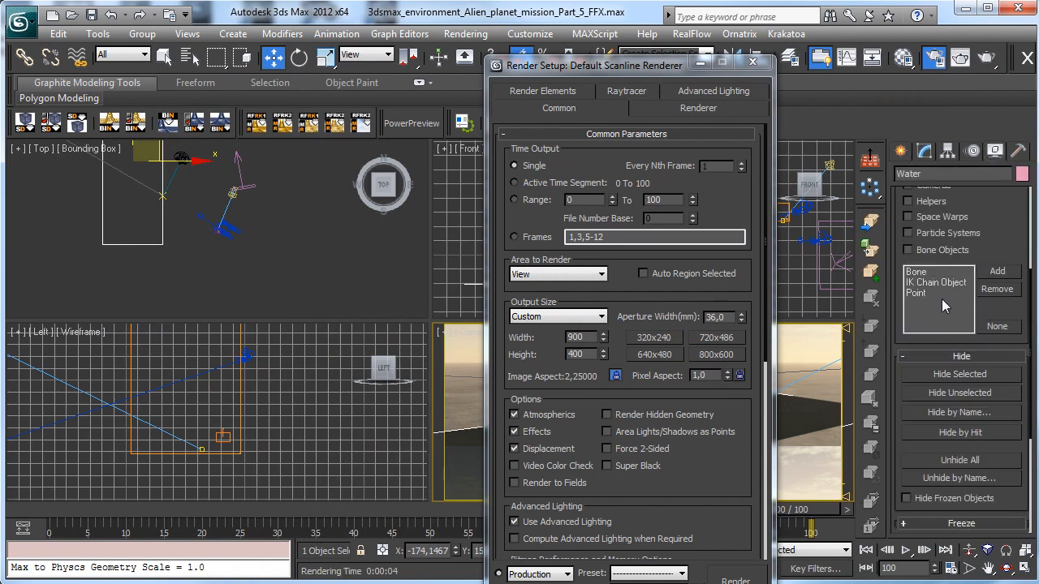
left_click(919, 376)
left_click(986, 57)
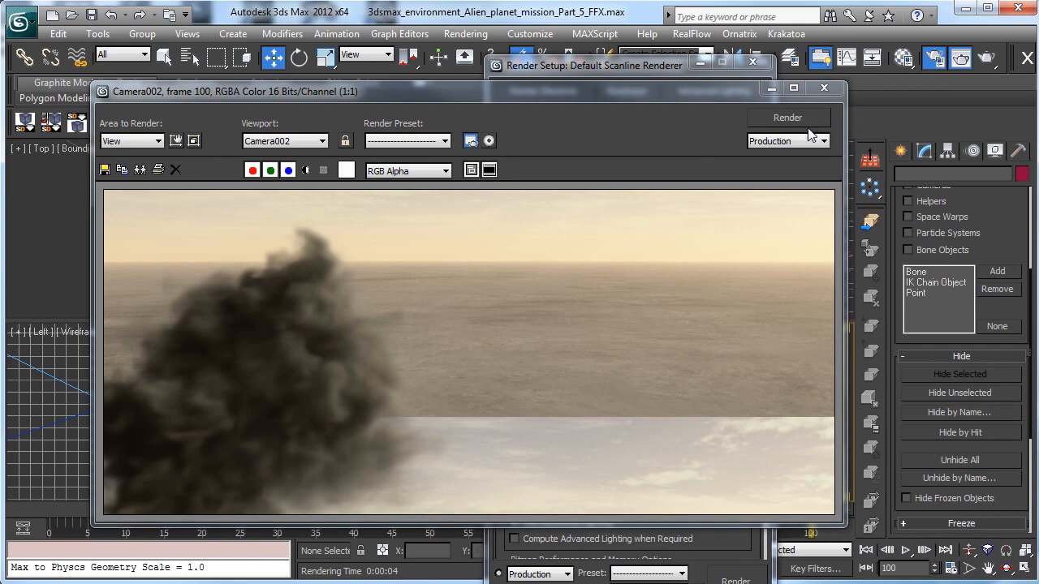
left_click(772, 87)
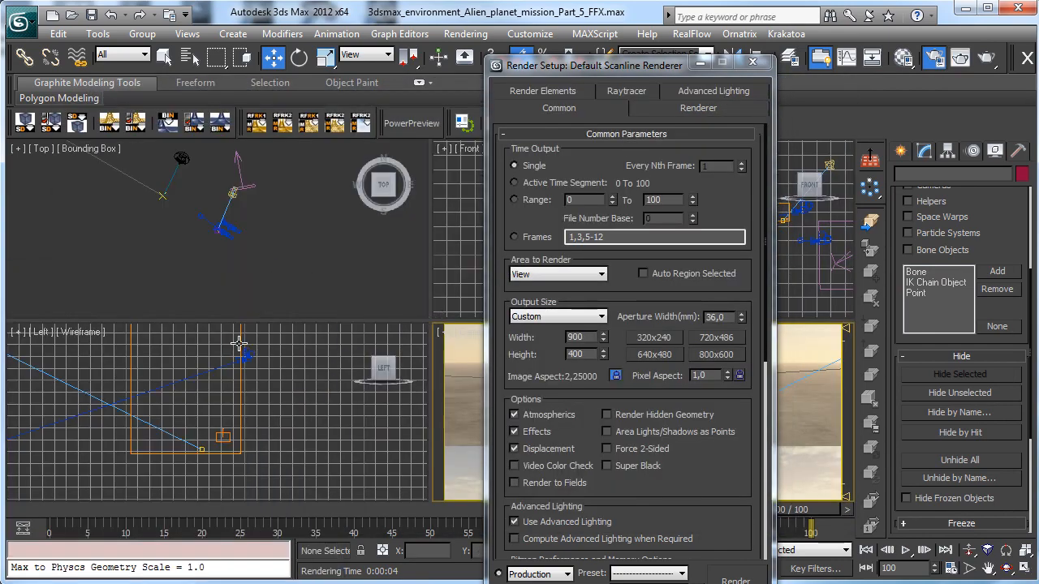
Select the FumeFX container and its simple source together and move them about 3,26 m in the negative Y direction.
left_click_drag(250, 465, 213, 421)
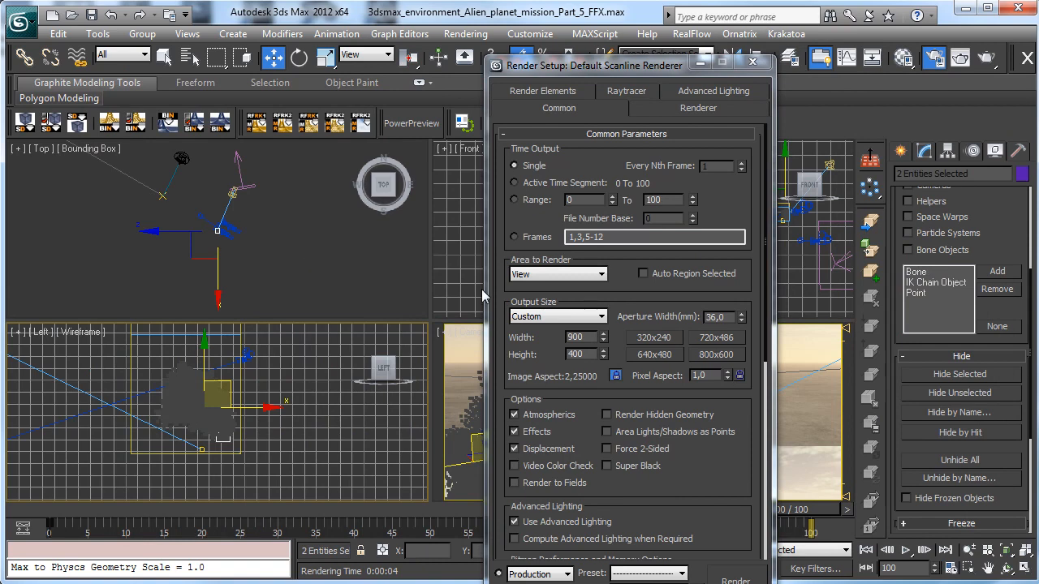
left_click(706, 63)
left_click(567, 436)
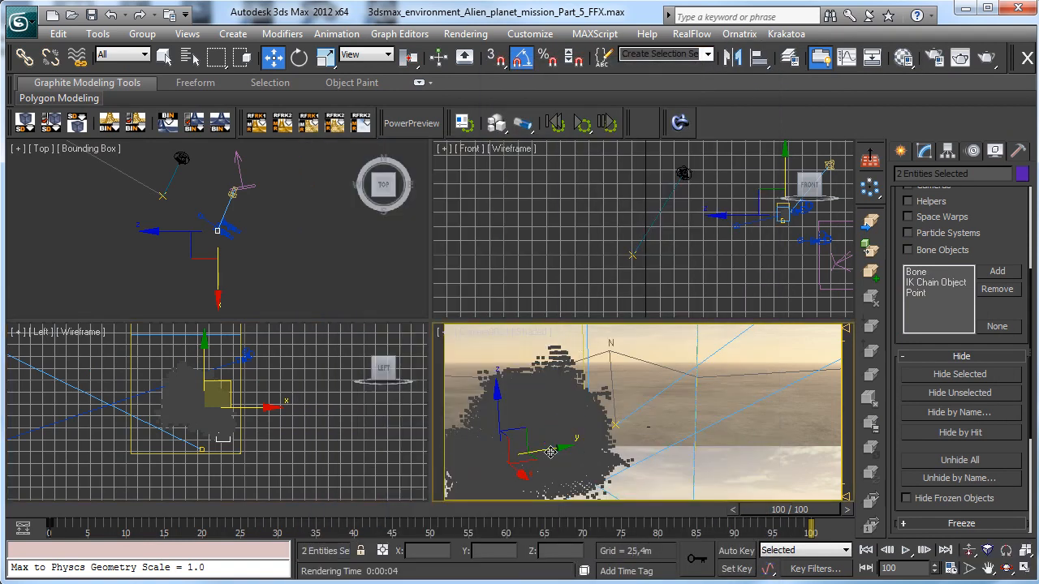
left_click_drag(551, 452, 495, 450)
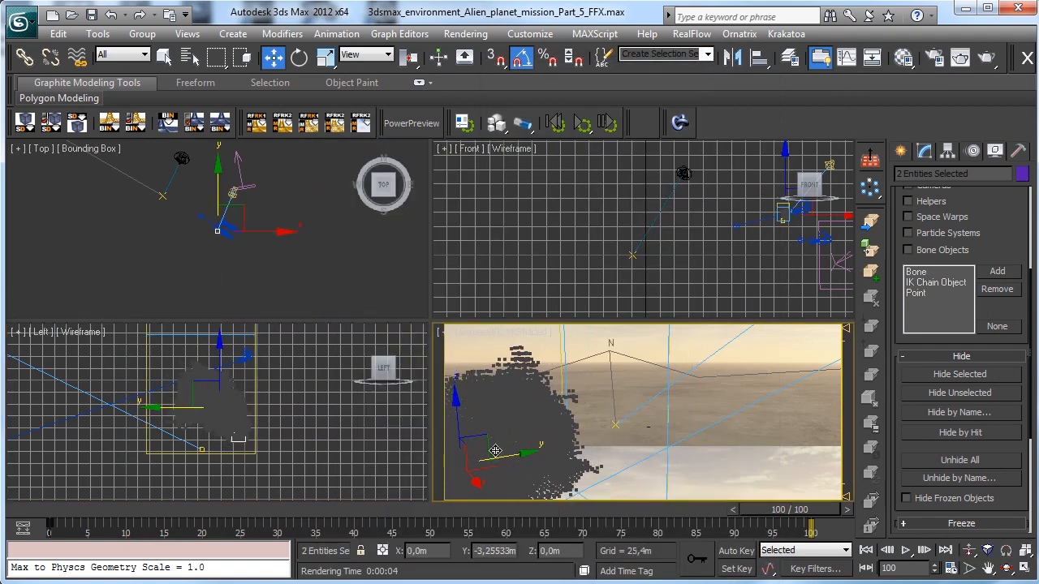
Render the camera view, and move the FumeFX container and its simple source along the X axis, farther toward the frame's left edge.
left_click(986, 57)
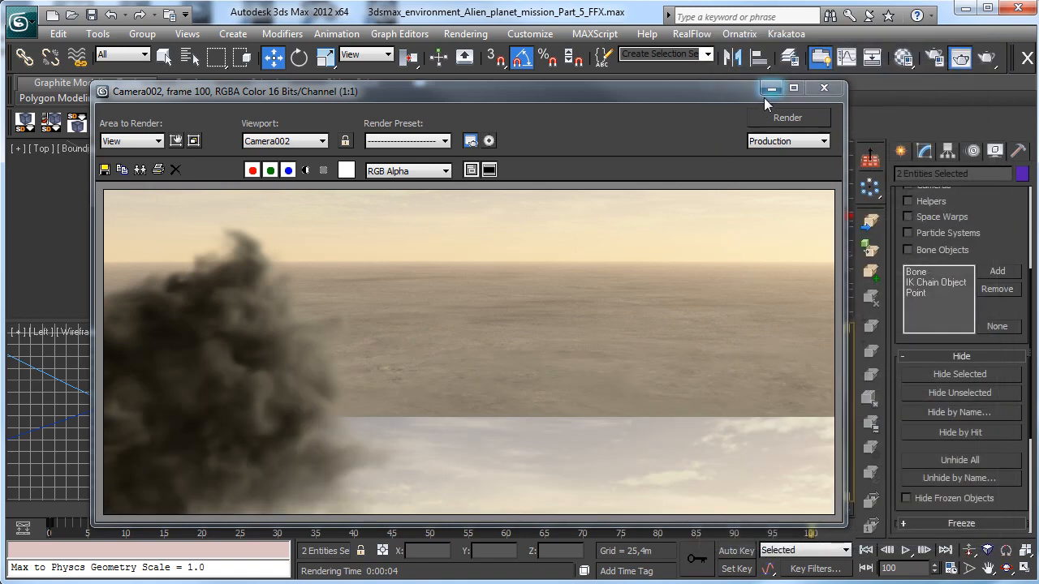
left_click(771, 89)
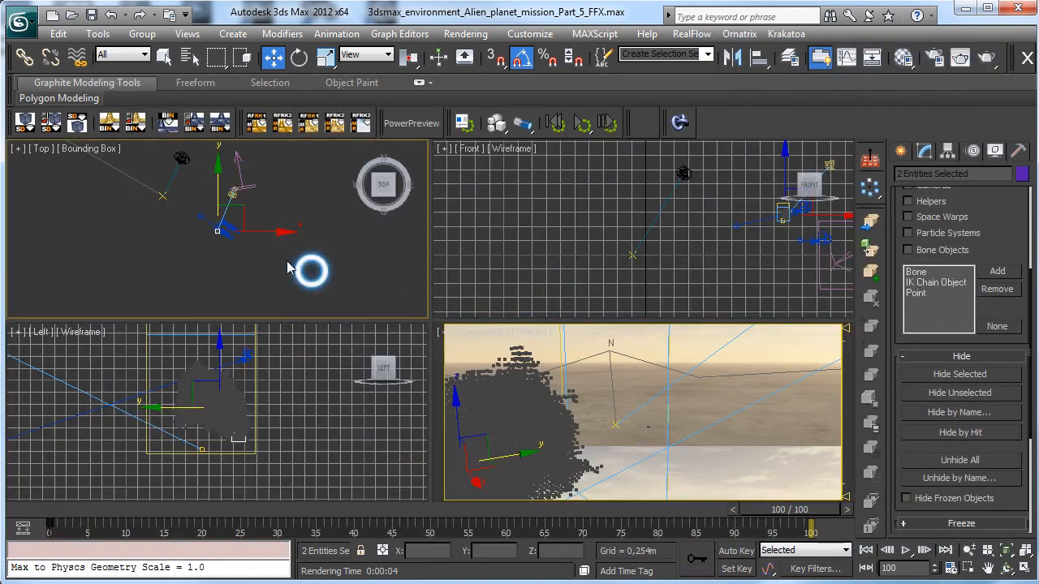
right_click(481, 485)
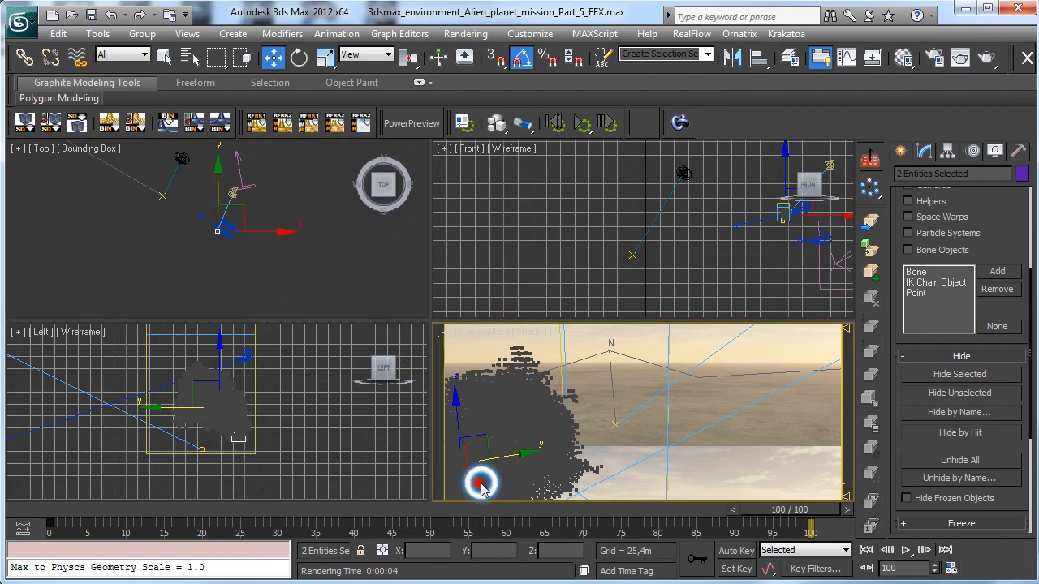
left_click_drag(480, 484, 468, 436)
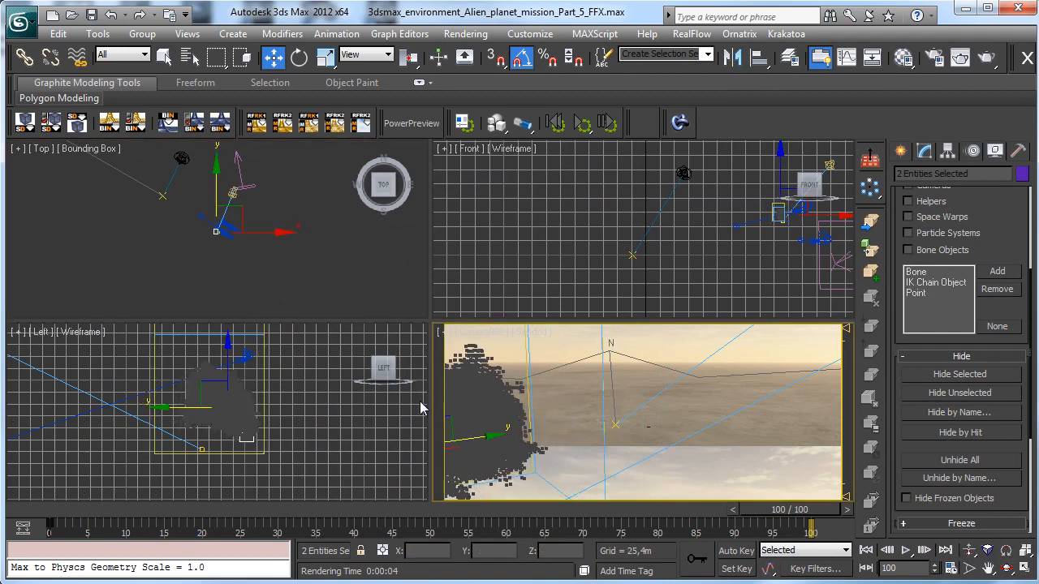
Raise the FumeFX container and its source vertically in the Left view and render the camera view.
right_click(294, 404)
left_click_drag(227, 354, 215, 332)
right_click(608, 368)
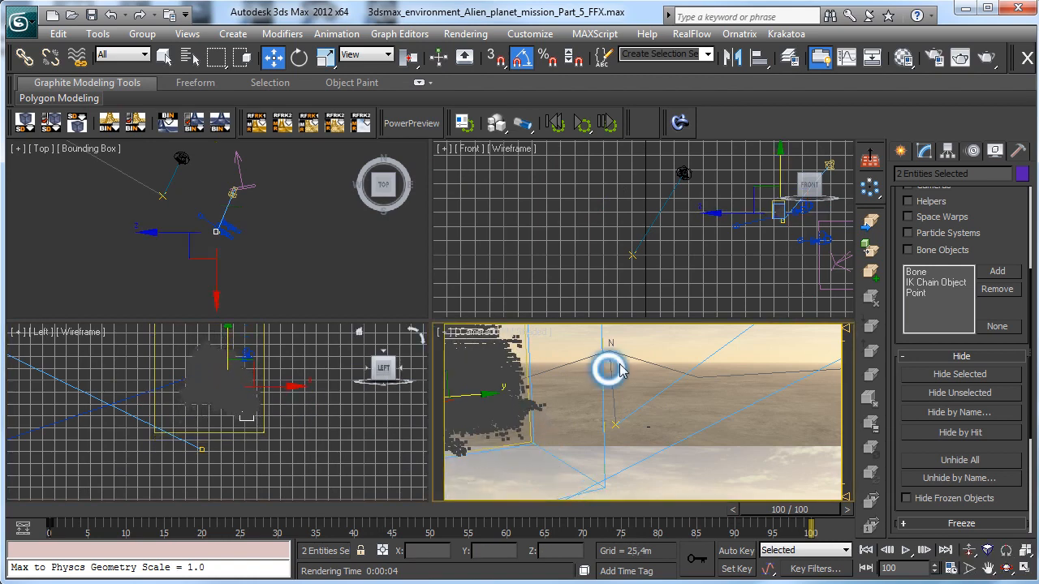
left_click(986, 57)
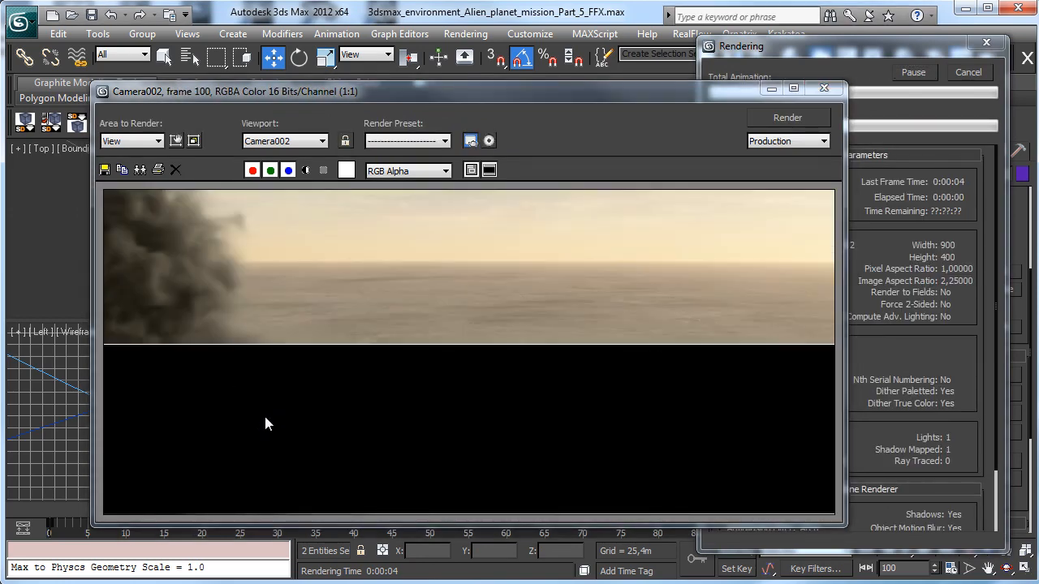
left_click(766, 87)
Lower the FumeFX container and its source vertically in the Left view to bring the smoke back down toward the ground.
right_click(472, 367)
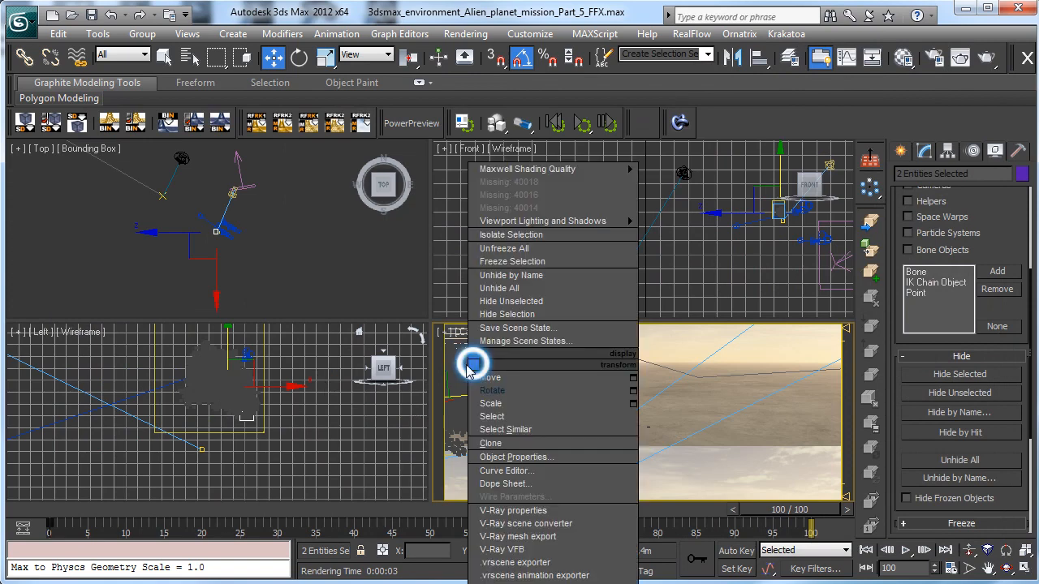
left_click(226, 370)
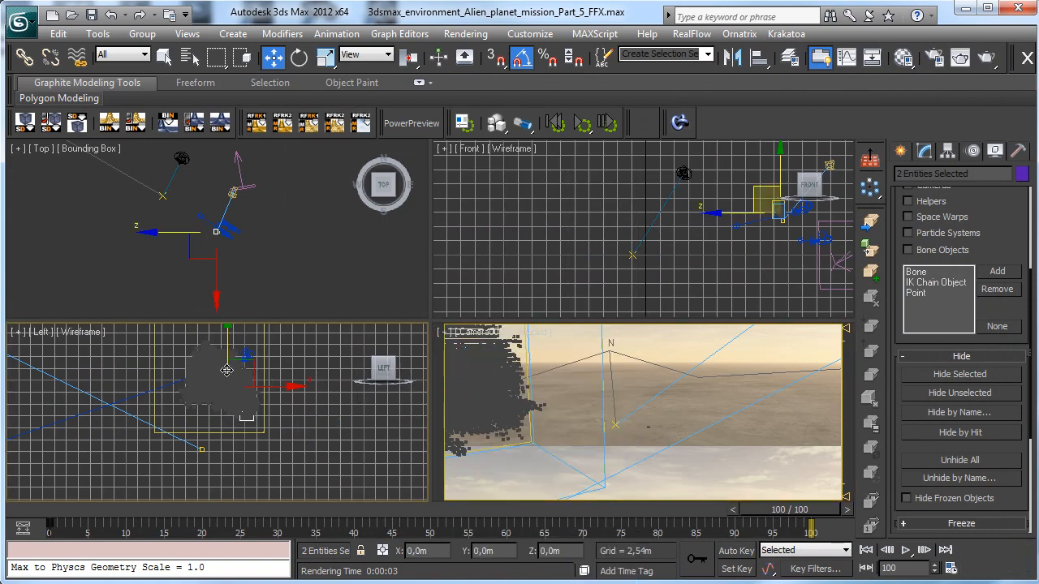
left_click_drag(224, 354, 224, 379)
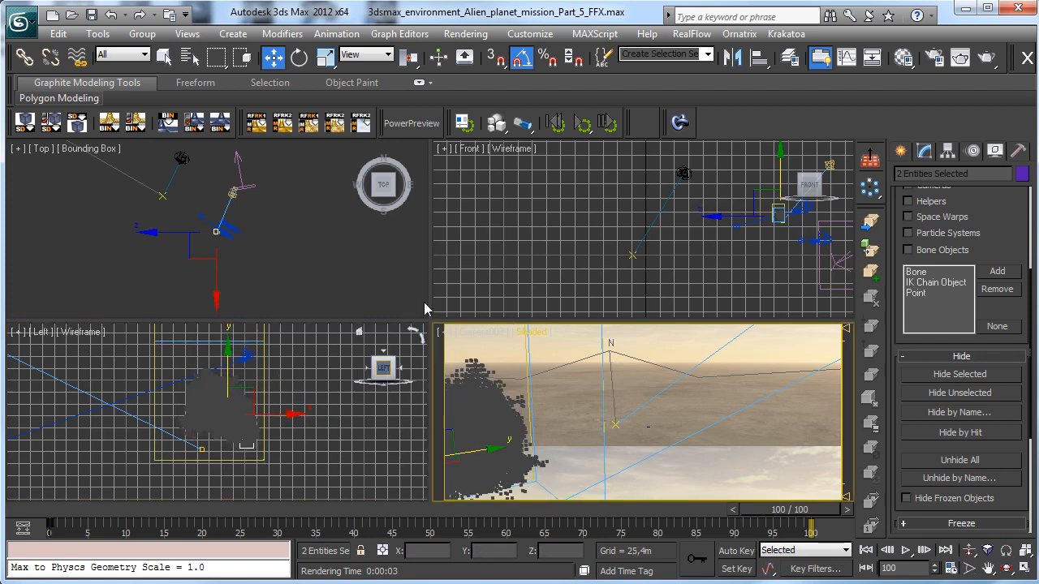
Select only the FumeFX001 container and set its smoke opacity to 0,5 in the rendering settings.
left_click(264, 378)
left_click(263, 379)
left_click(529, 387)
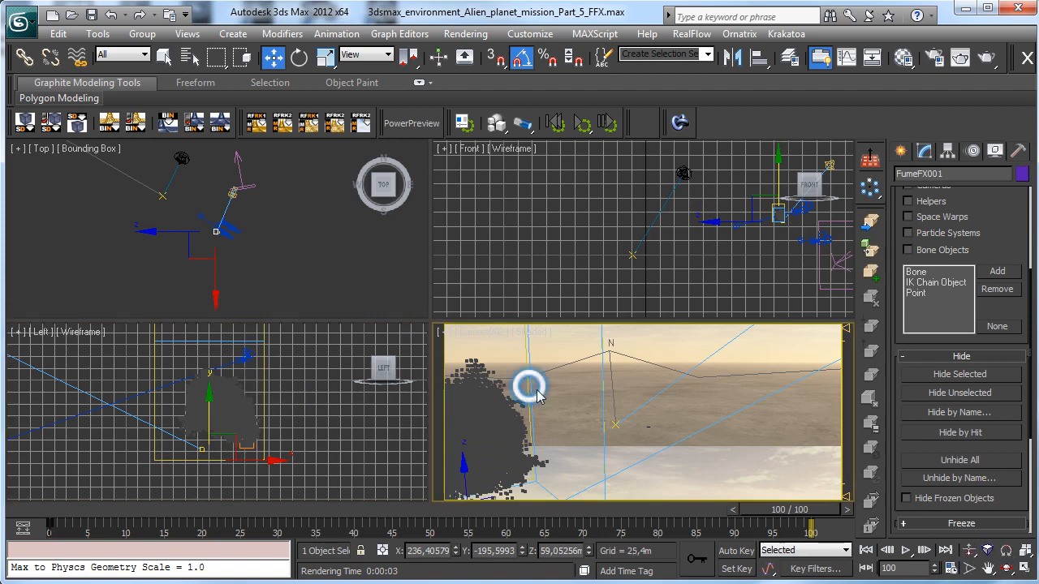
left_click(923, 153)
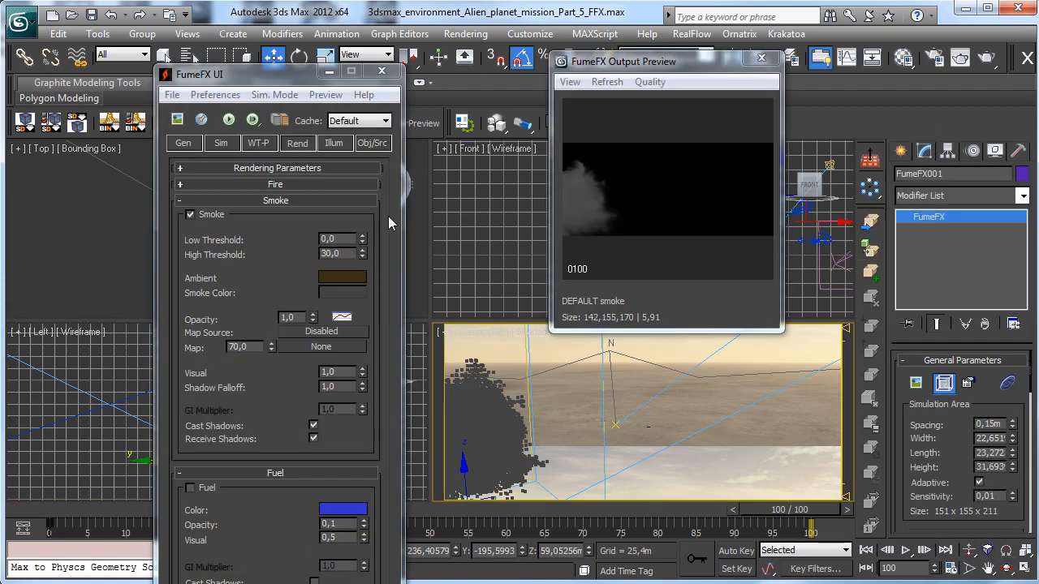
left_click(292, 316)
double_click(292, 315)
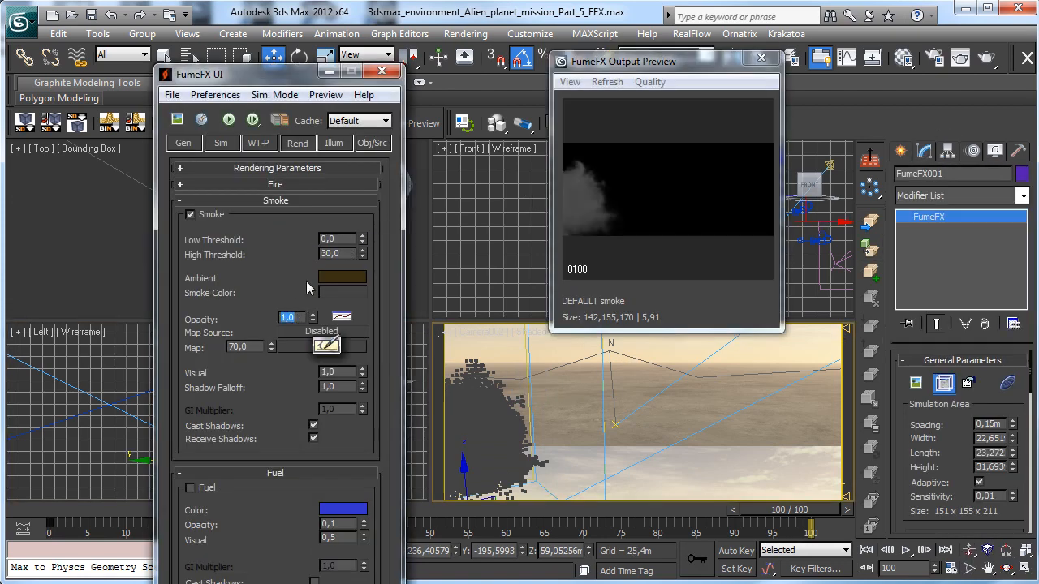
type("0,5")
key("Return")
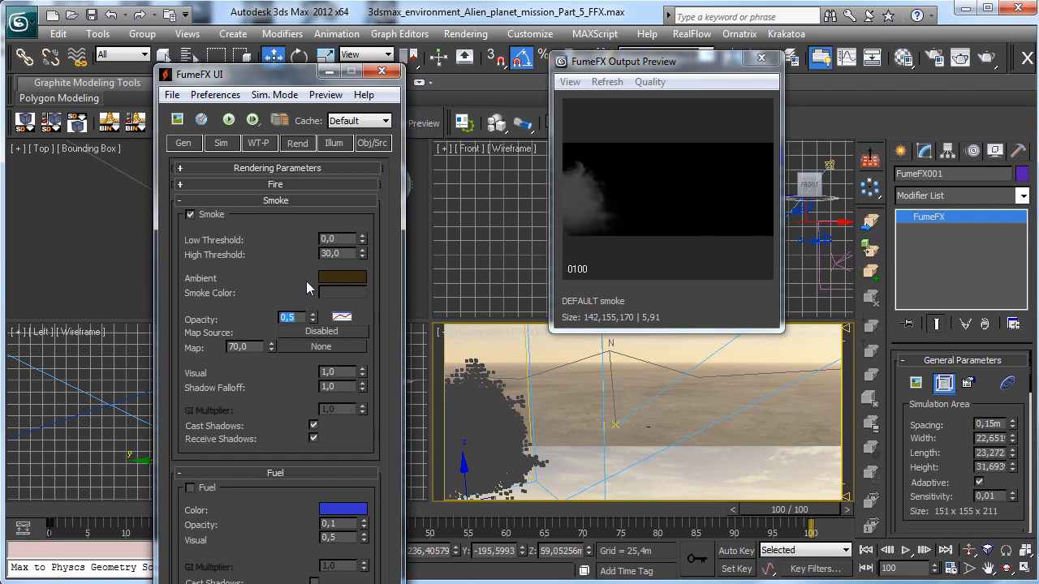
Render the camera view and check the image's alpha channel before returning to the colour display.
left_click(986, 58)
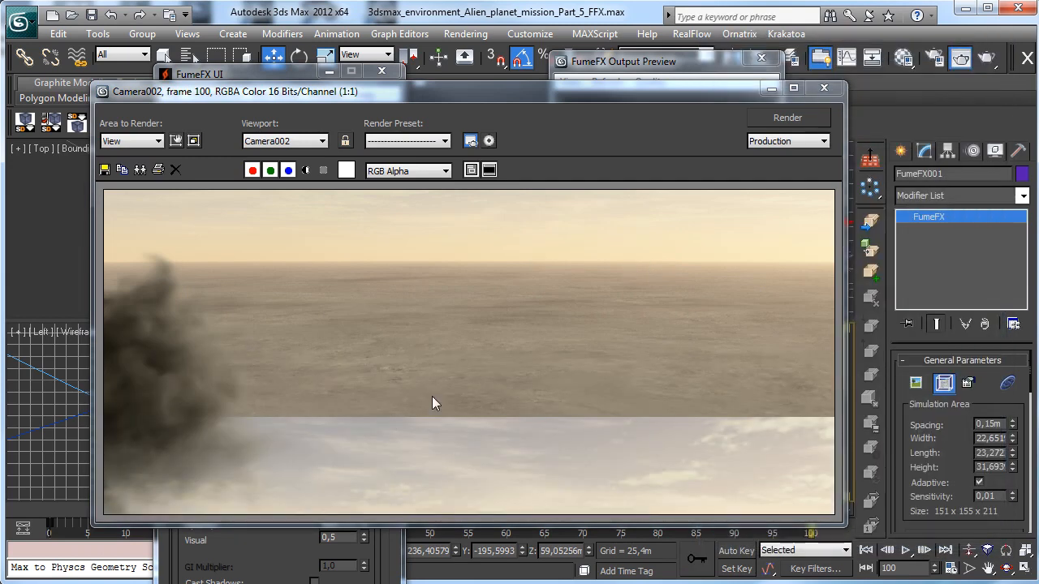
left_click(307, 170)
left_click(307, 170)
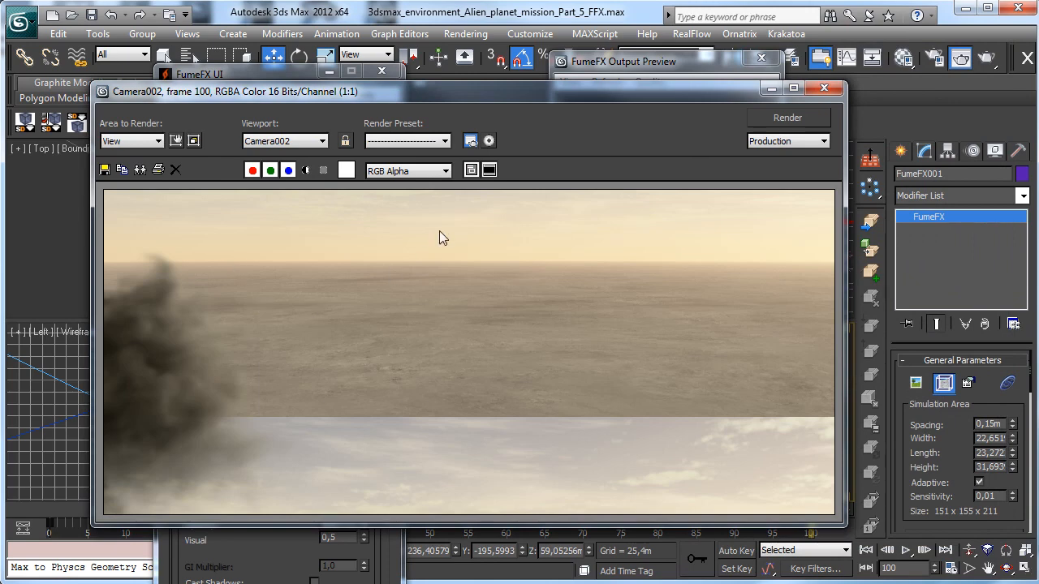